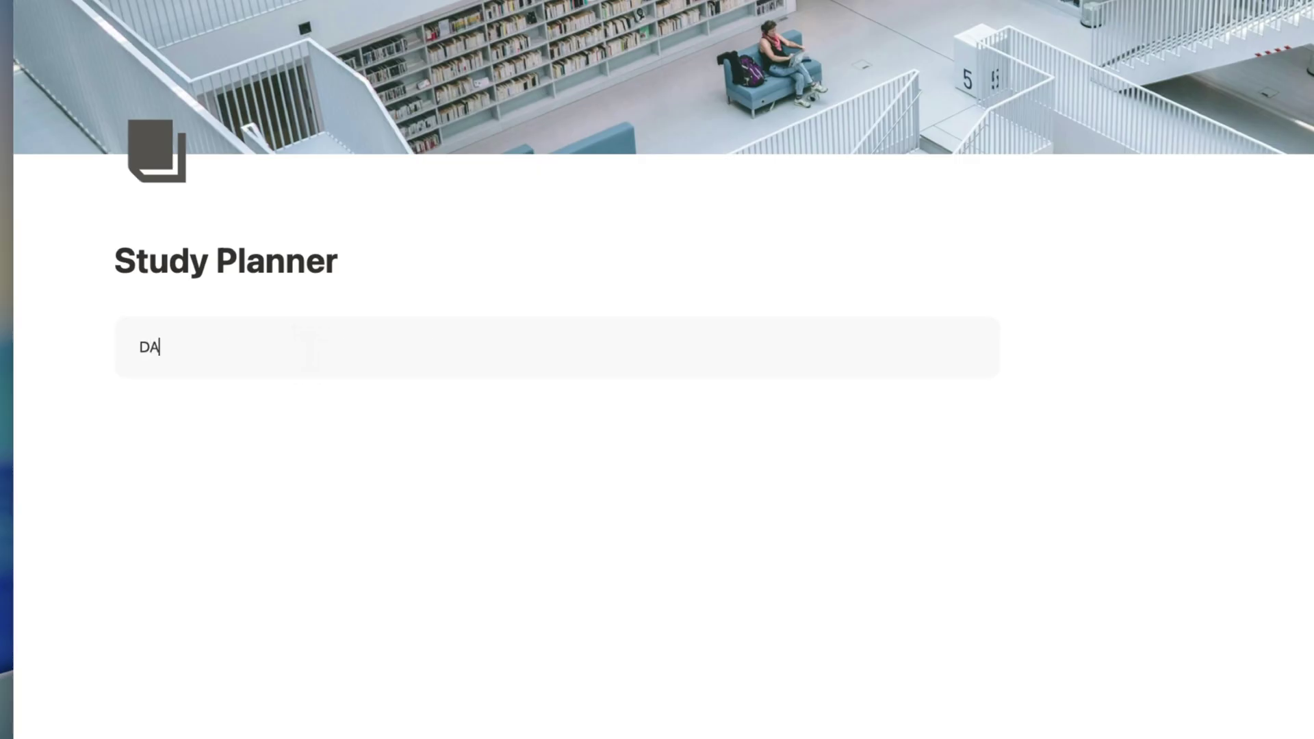
# Bold the word DATABASES, add 'Notes' to the First Lecture page, and close its preview.
pyautogui.doubleClick(192, 347)
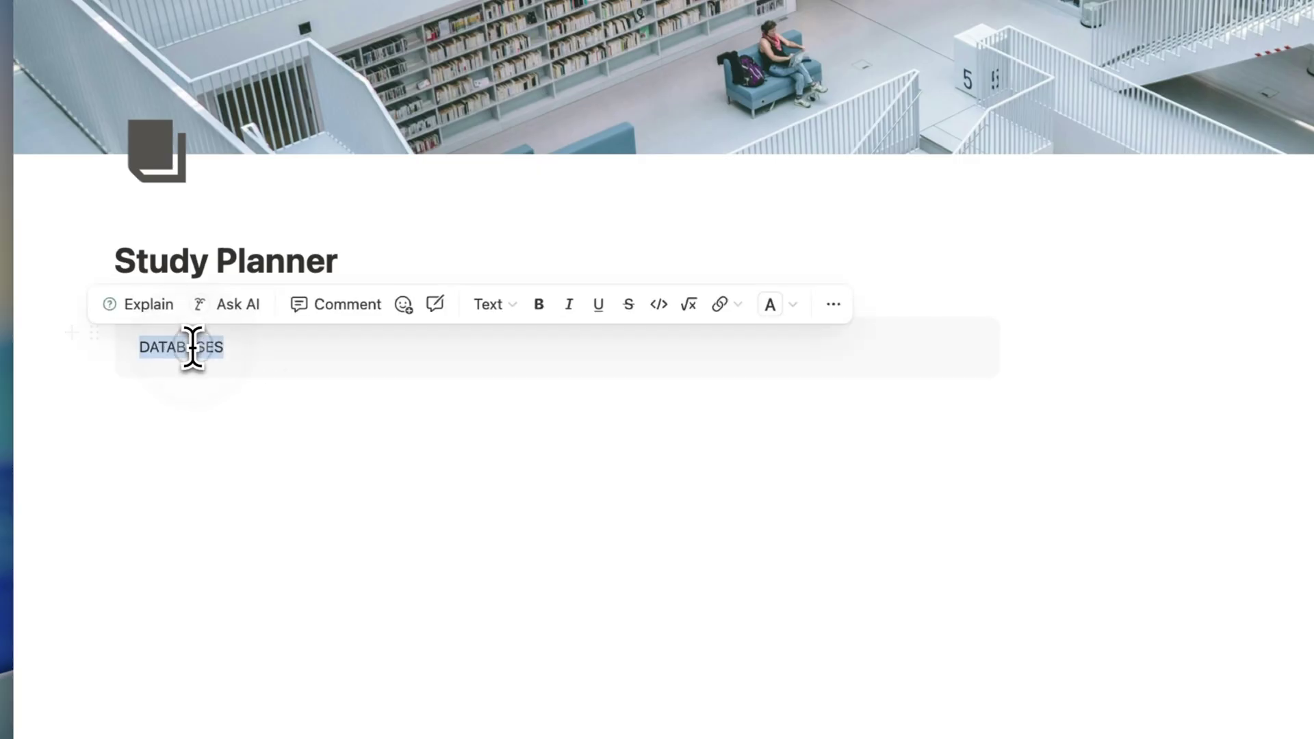
pyautogui.click(533, 310)
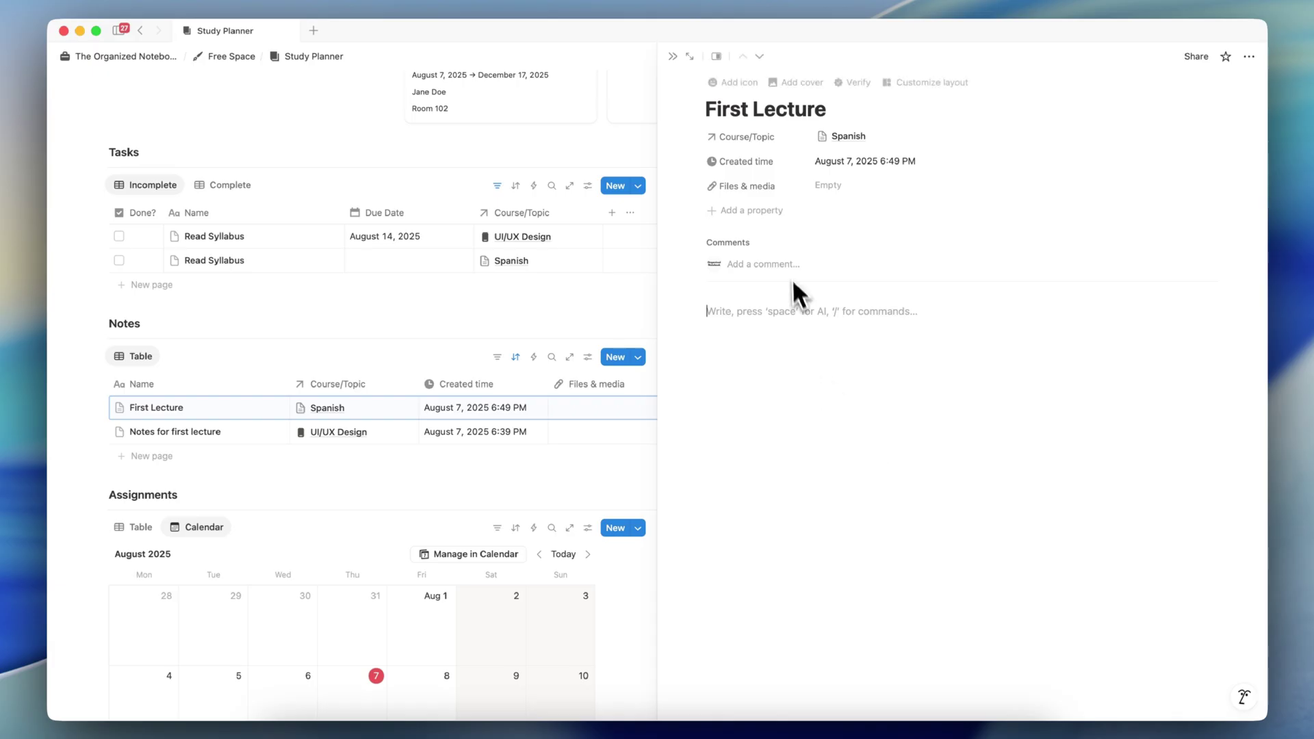
pyautogui.write('Notes')
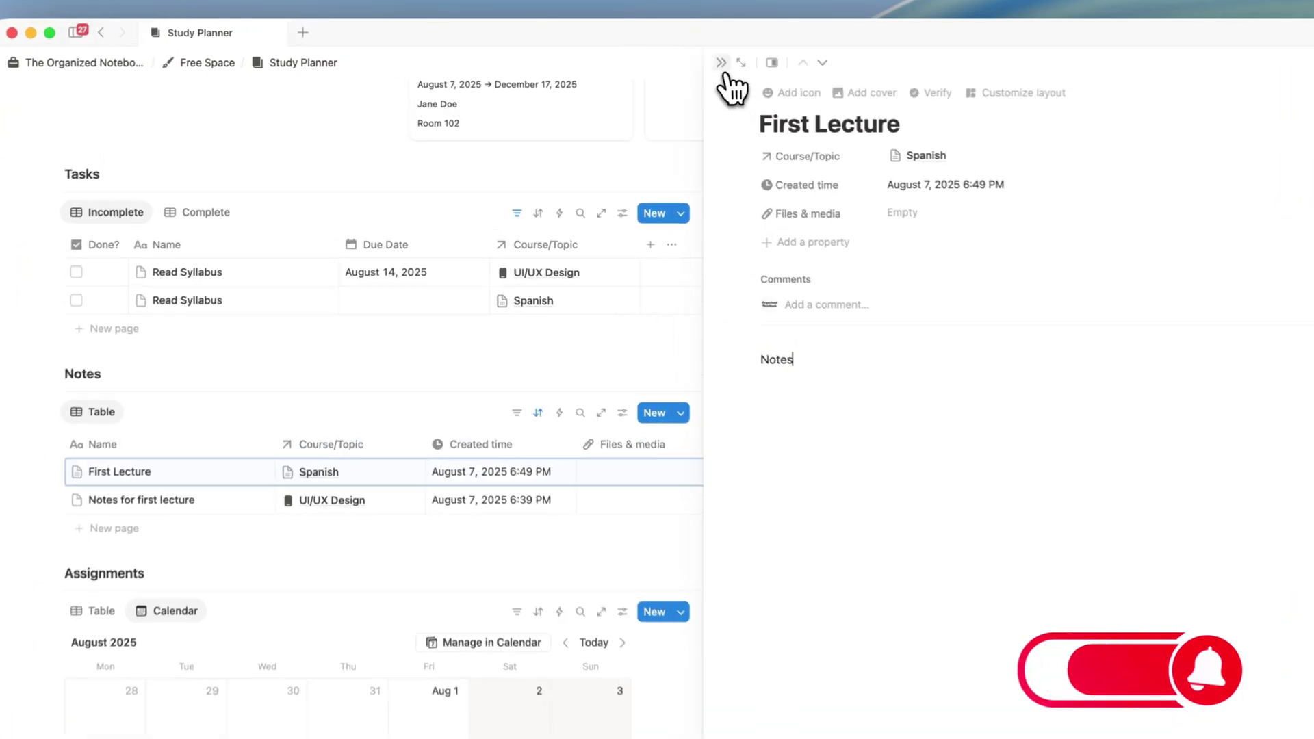
pyautogui.click(721, 62)
pyautogui.scroll(10, 854, 102)
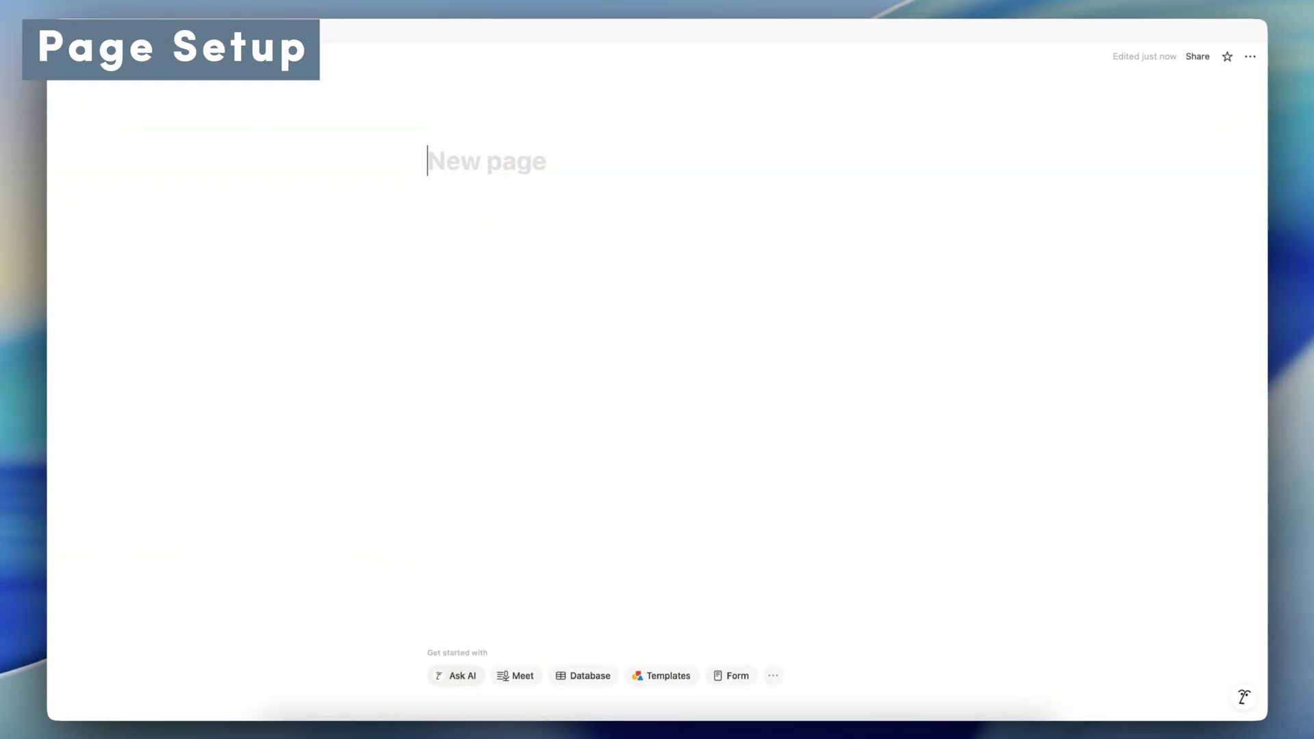
# Title the page 'Study Planner' and turn on Small text and Full width.
pyautogui.write('Stud')
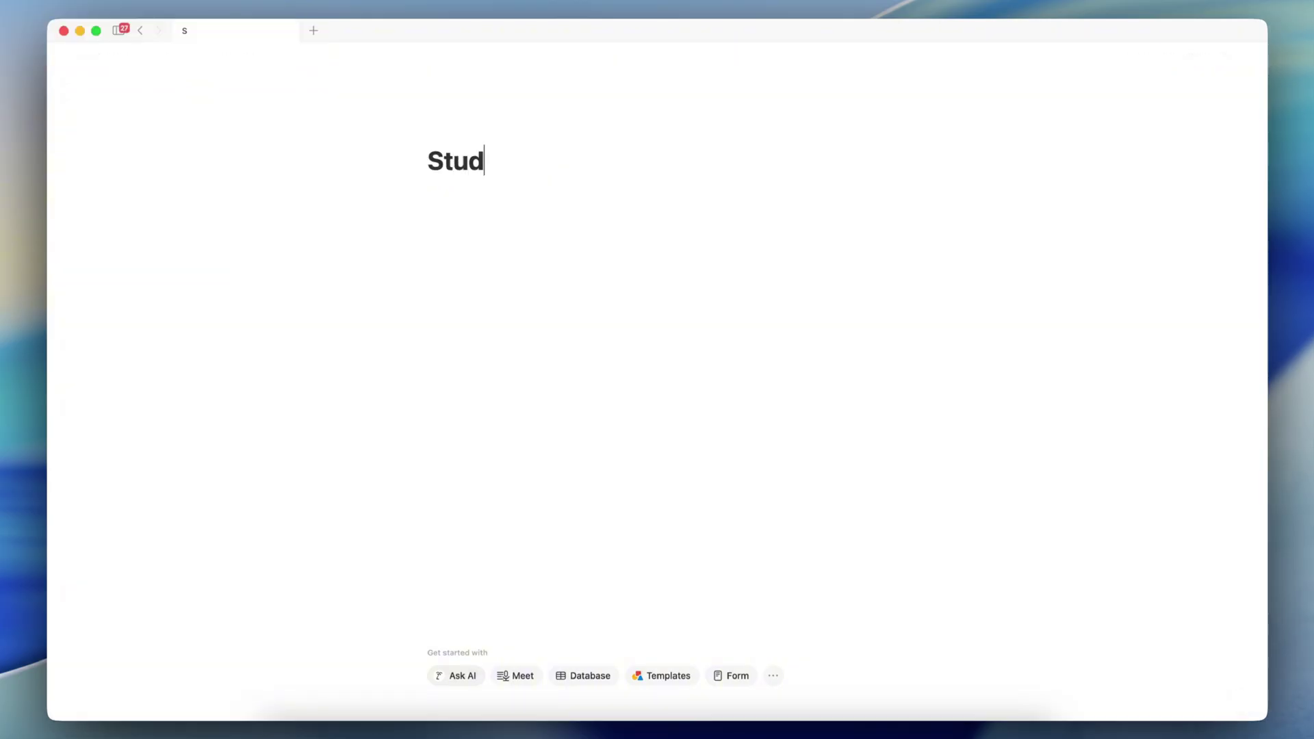
pyautogui.write('y Planner')
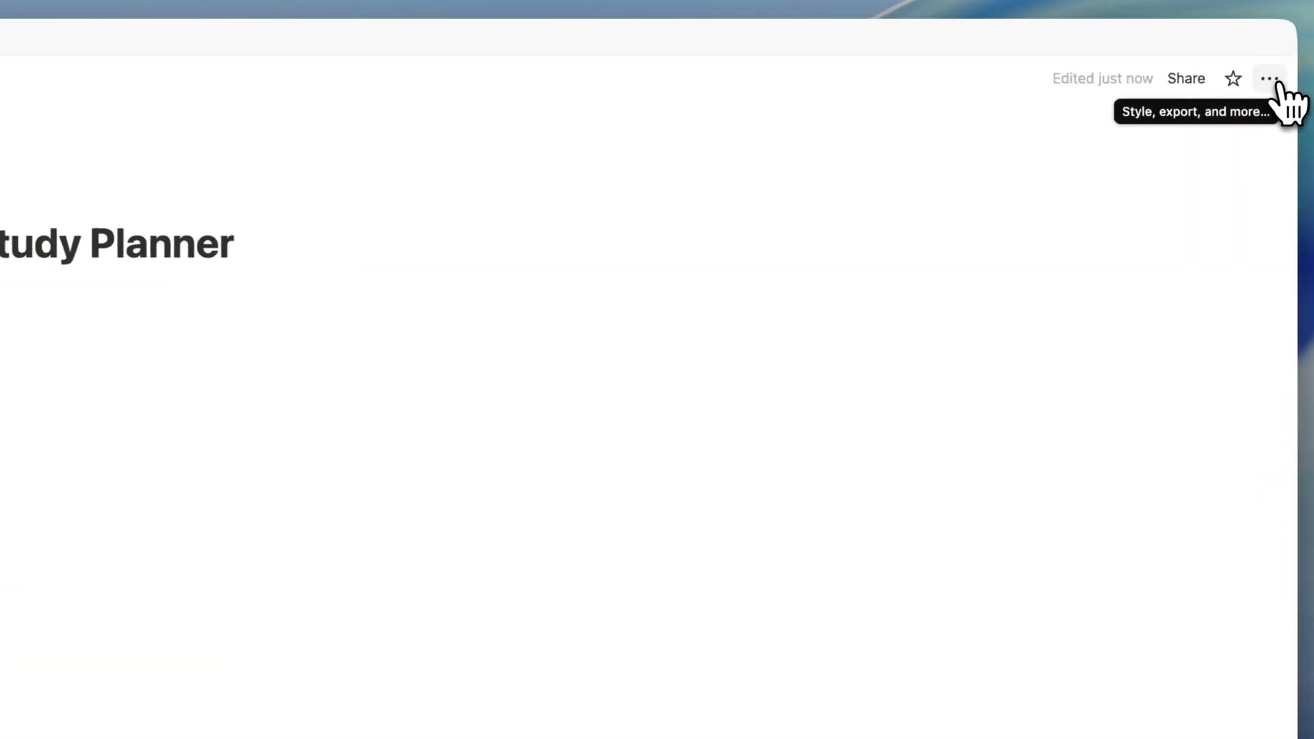
pyautogui.click(1272, 79)
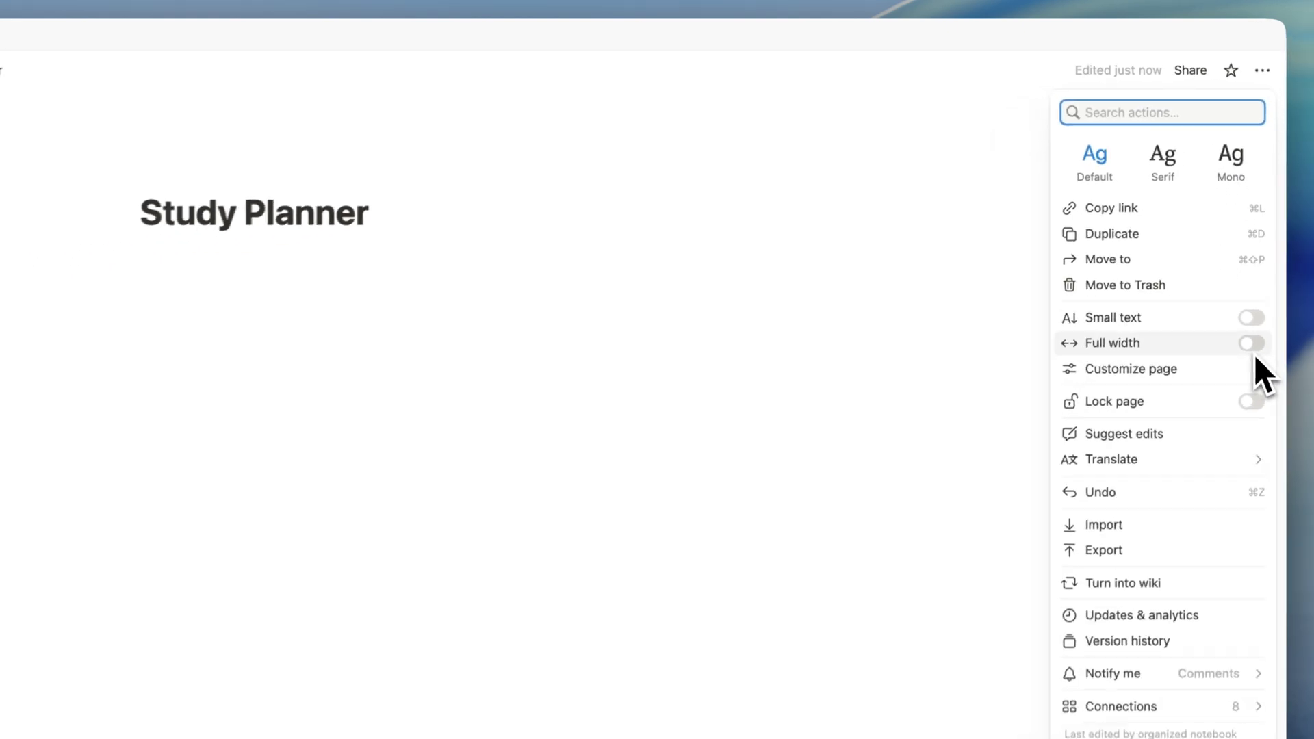
pyautogui.click(1252, 317)
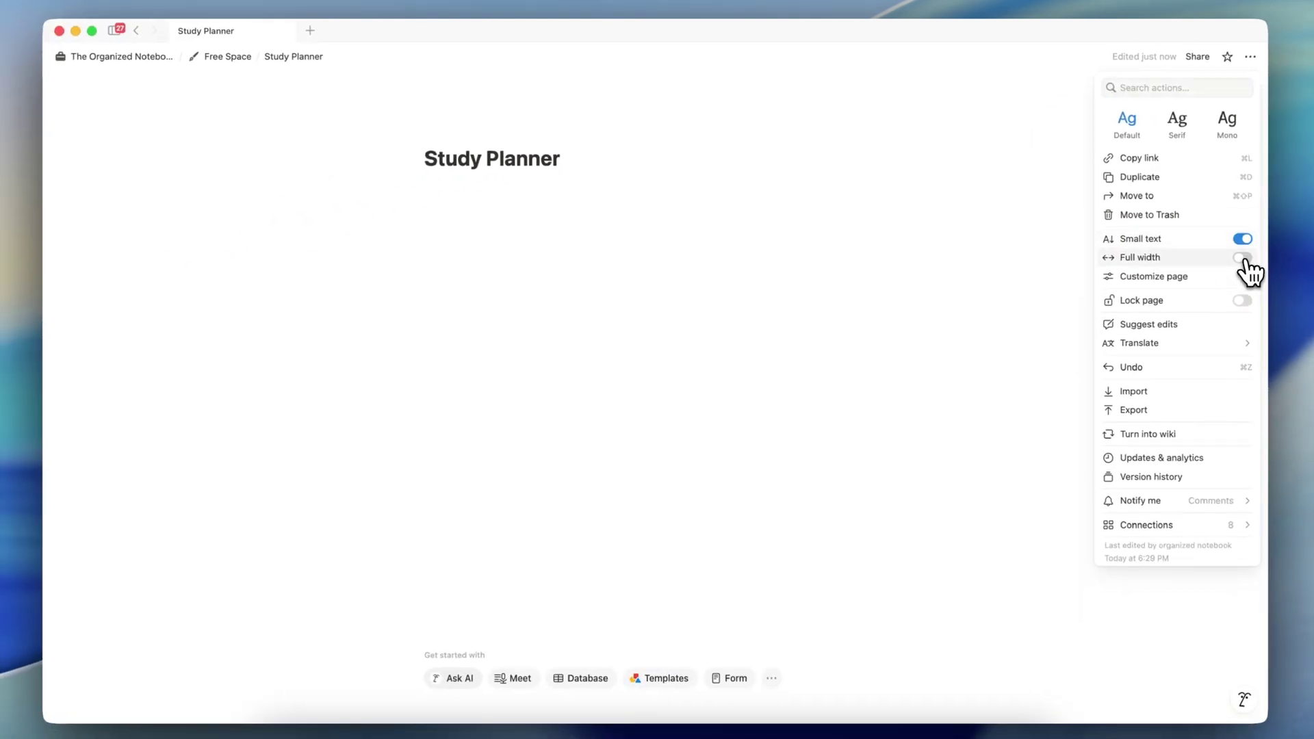
pyautogui.click(1251, 343)
pyautogui.click(11, 277)
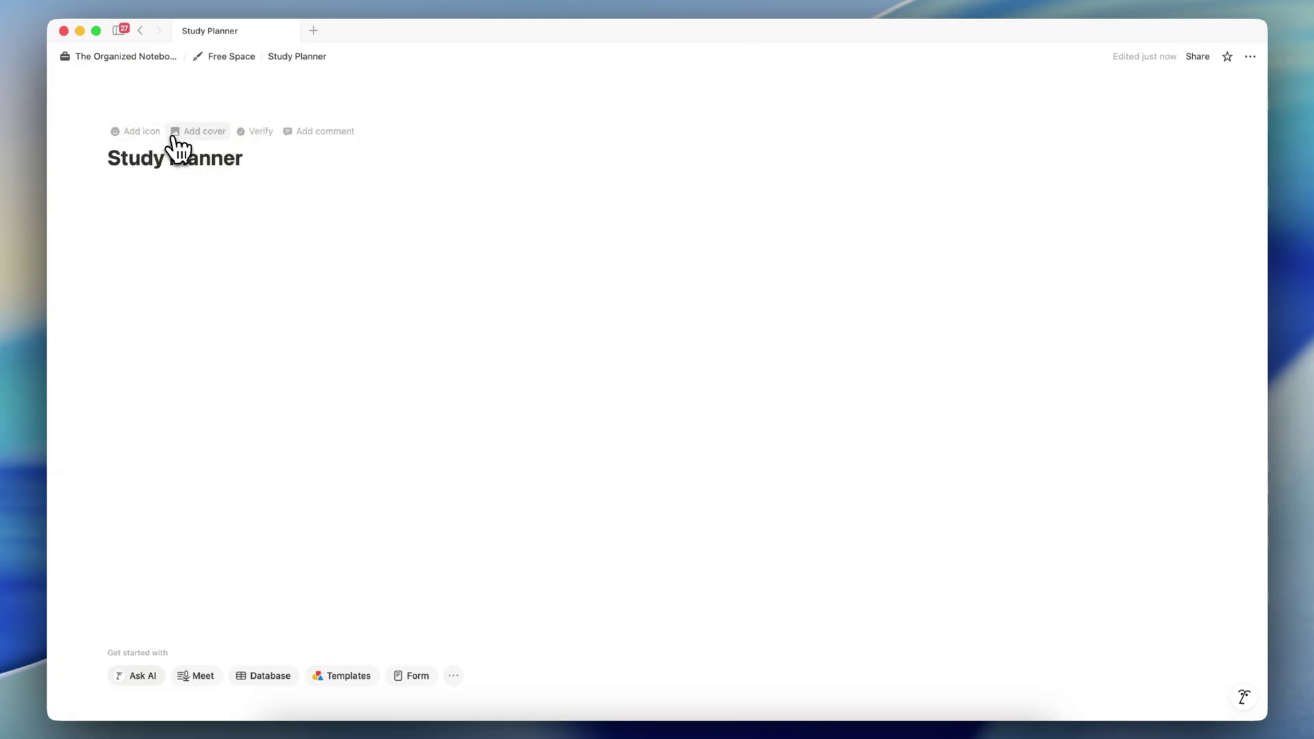
# Give the page the plain 'book' icon.
pyautogui.click(146, 132)
pyautogui.click(111, 204)
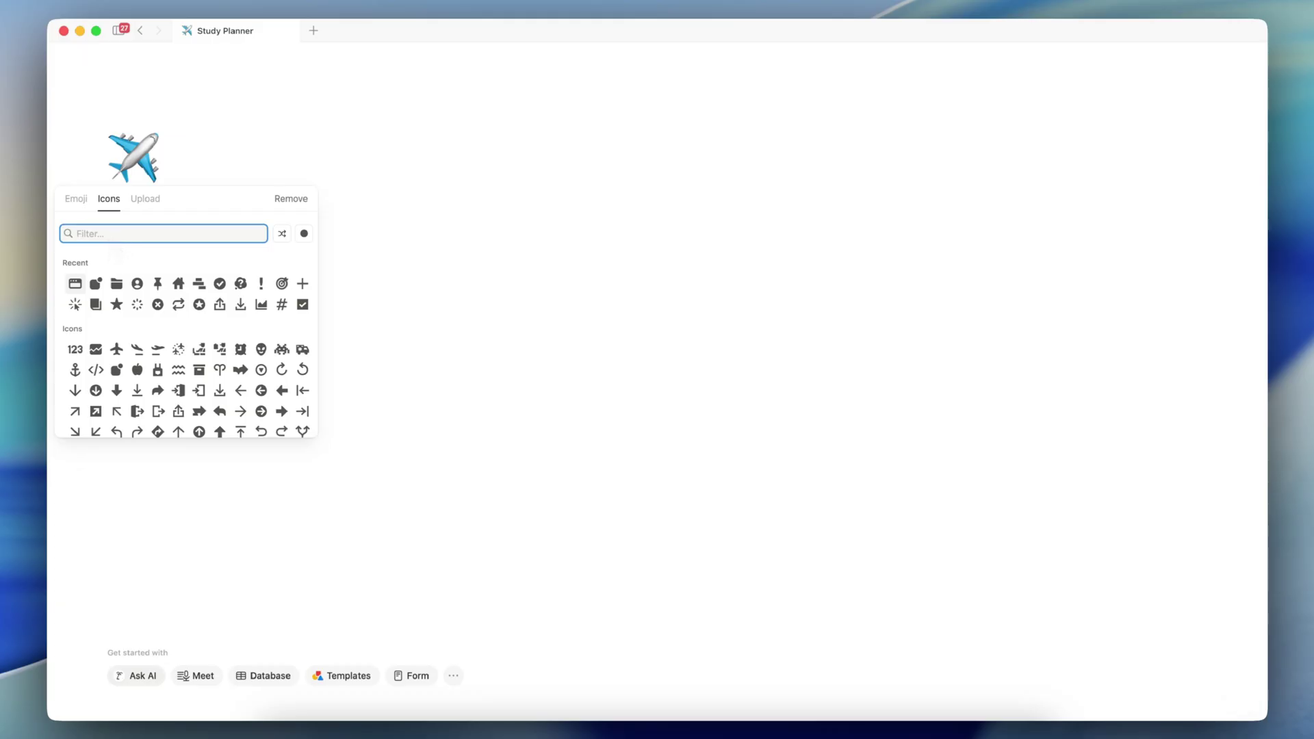
pyautogui.write('book')
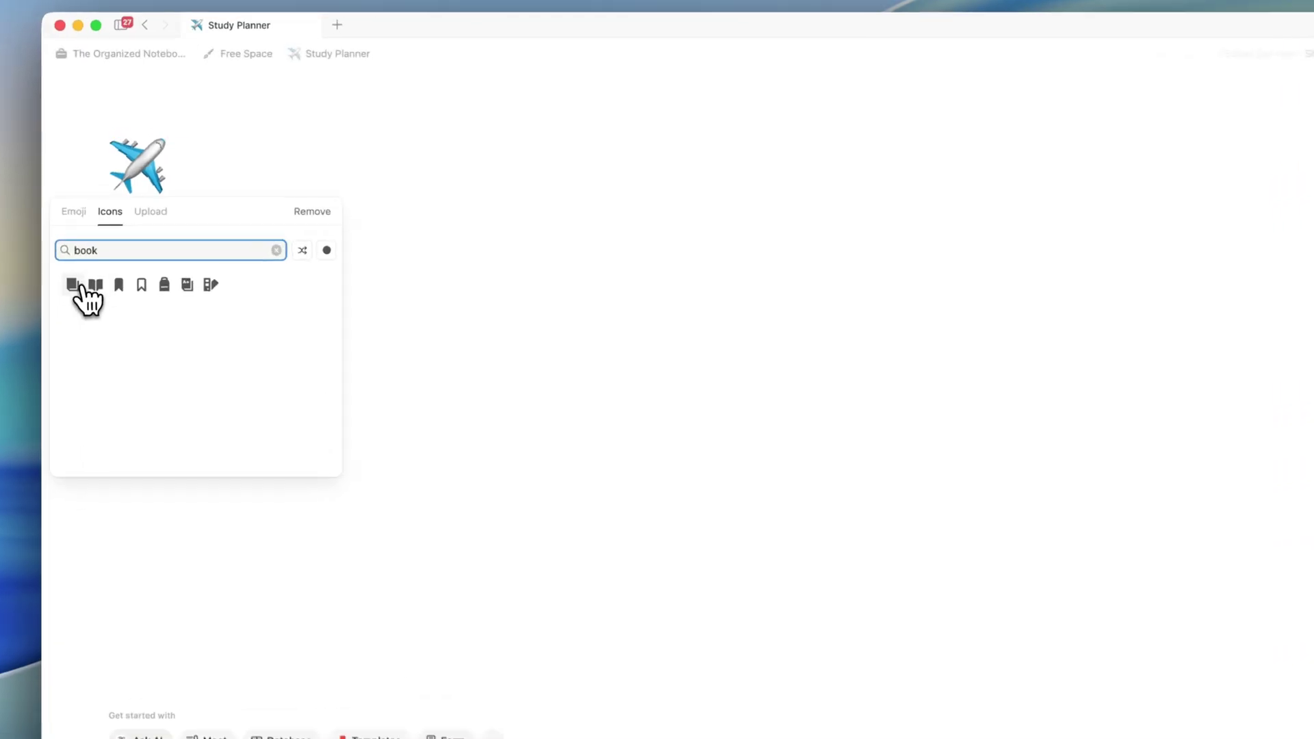
pyautogui.click(73, 264)
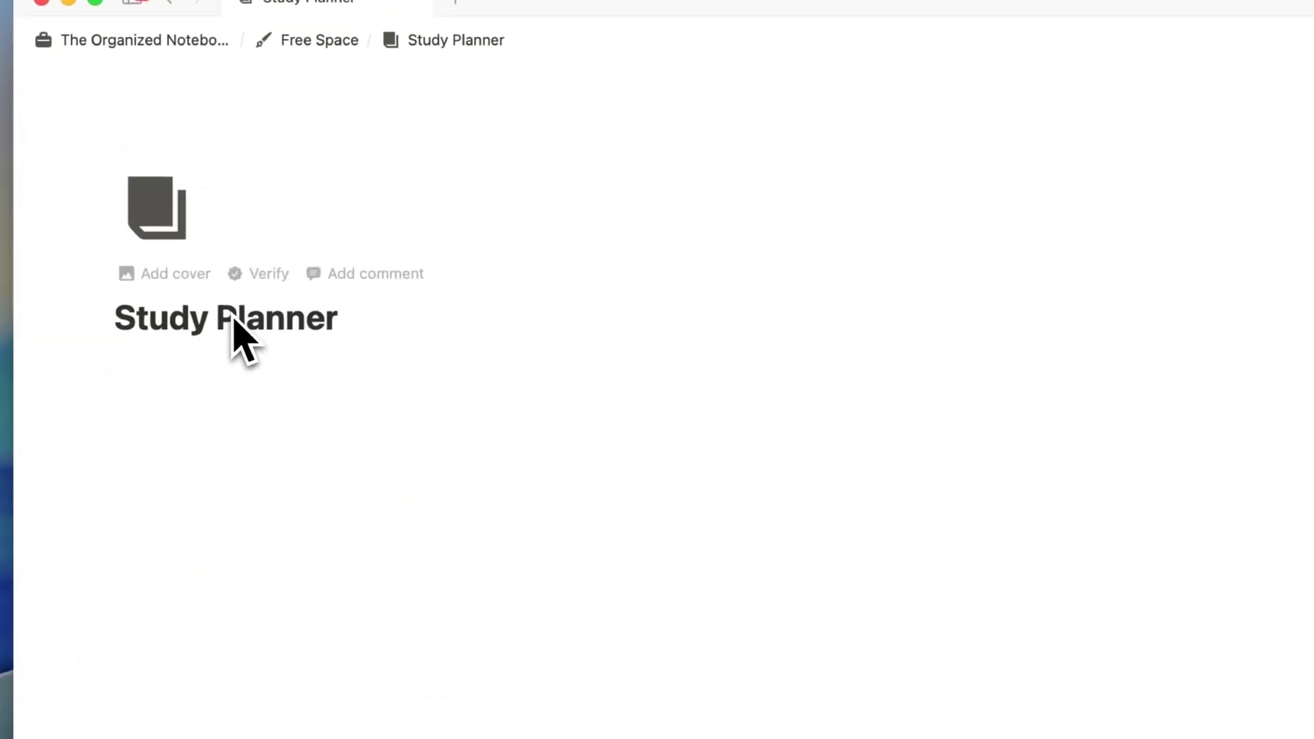
# Set an Unsplash library photo as the page cover.
pyautogui.click(175, 287)
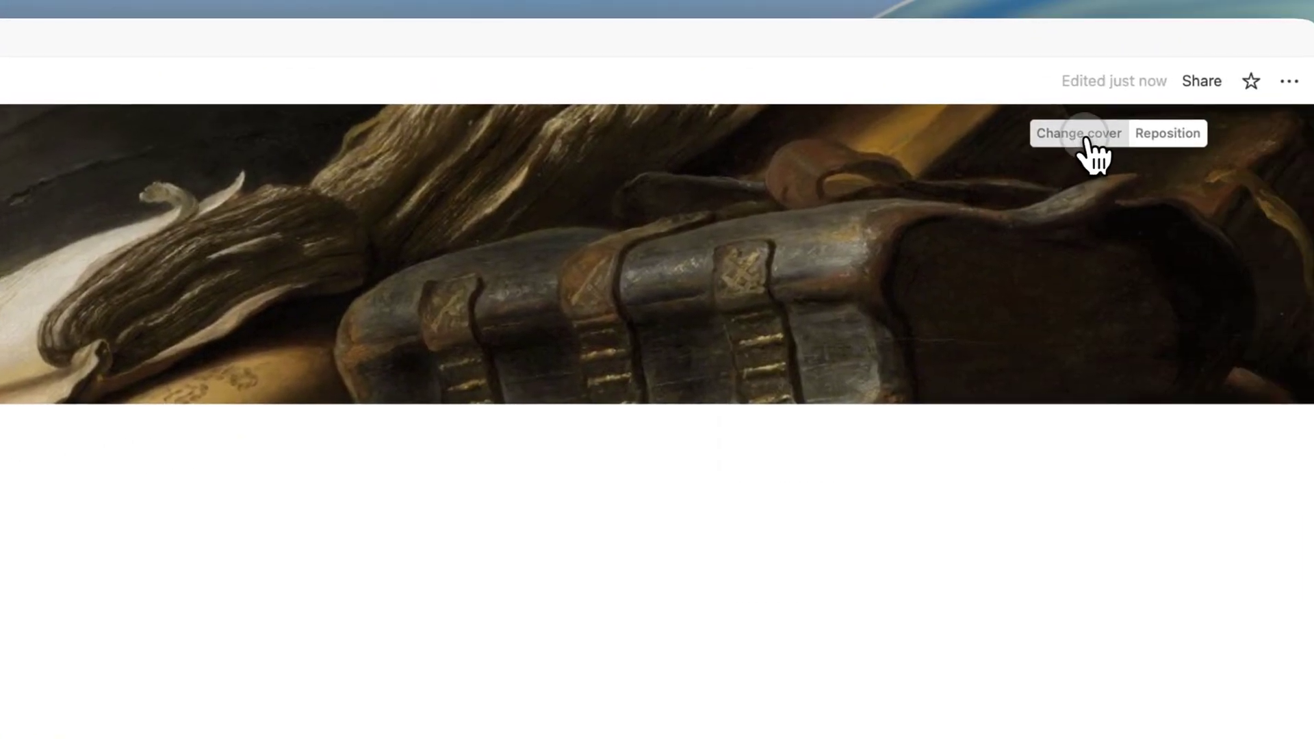
pyautogui.click(1087, 137)
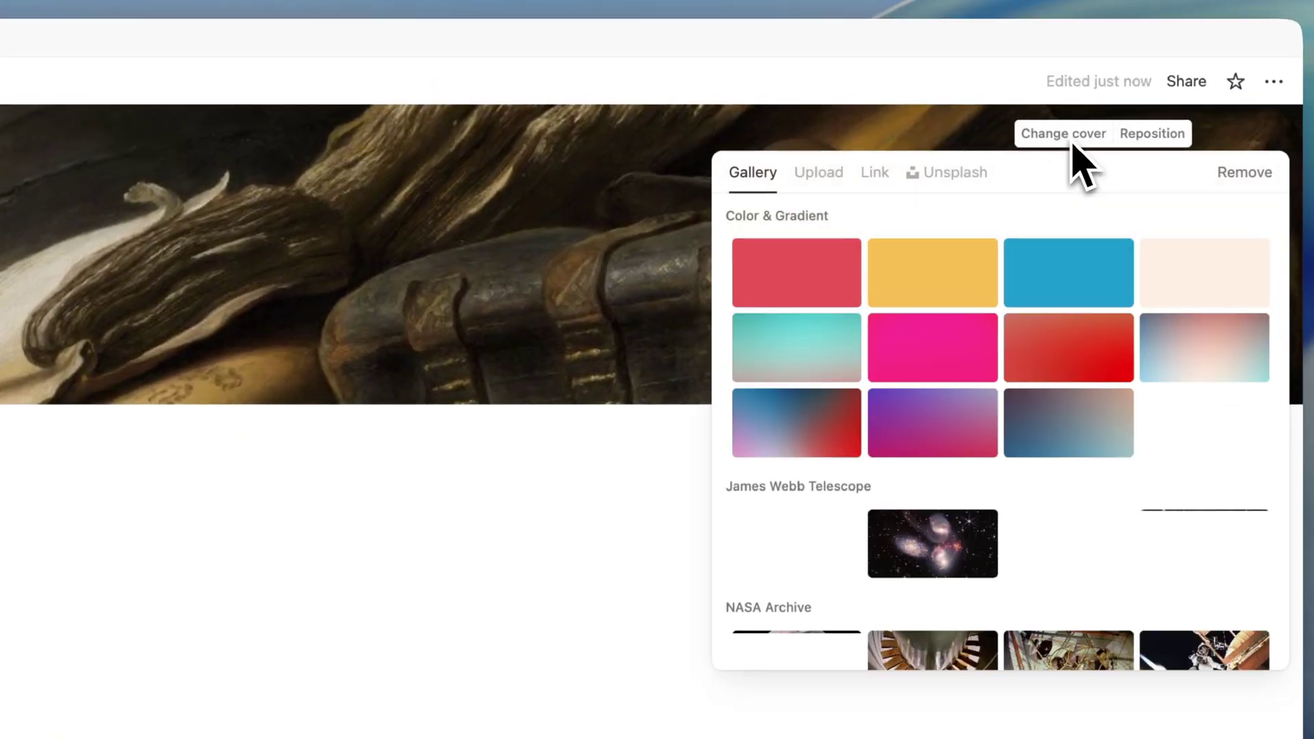
pyautogui.click(965, 172)
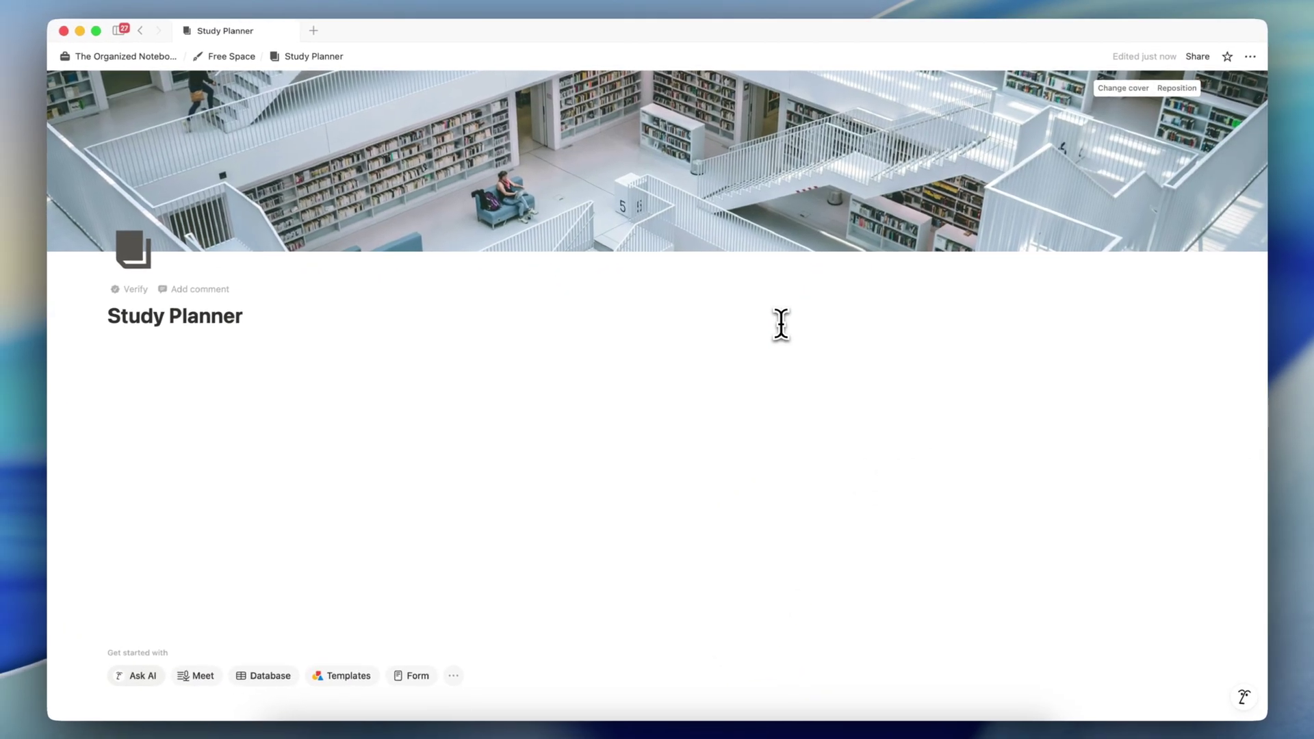
pyautogui.click(184, 355)
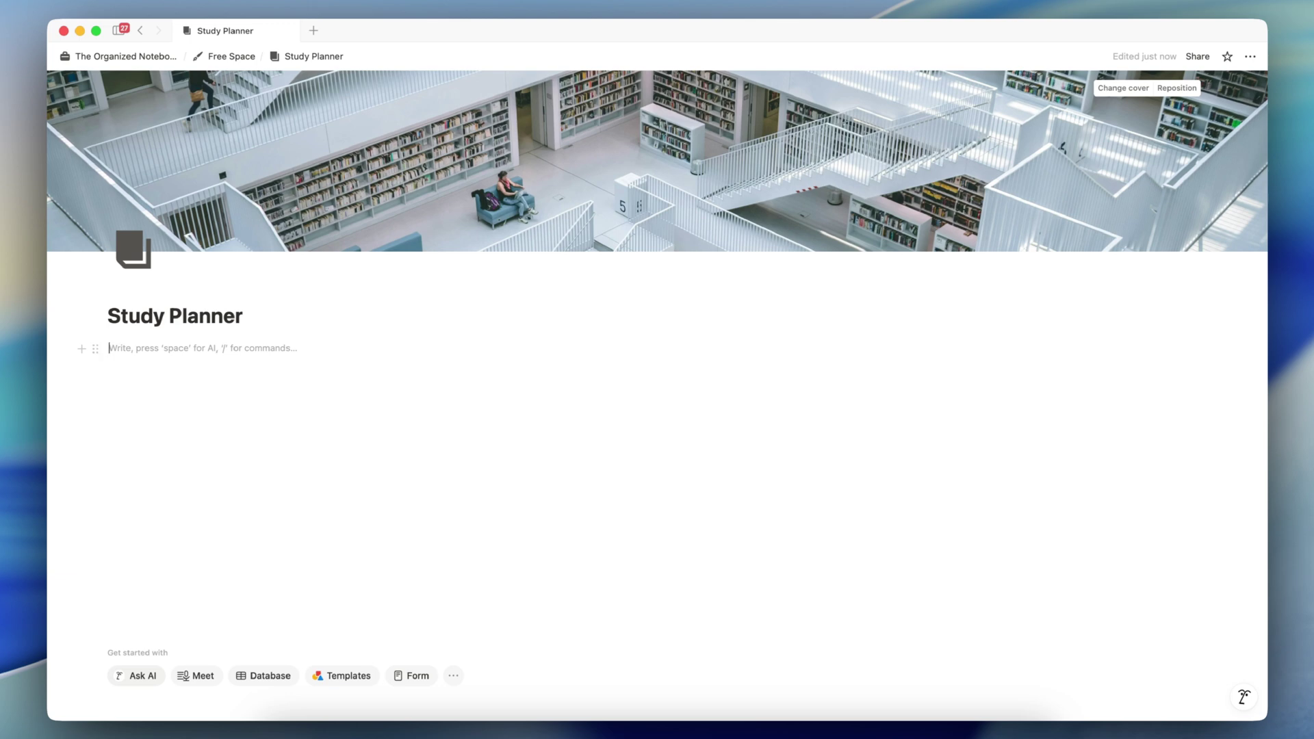
# Split the page into 2 columns and add a left-column callout reading DATABASES in bold.
pyautogui.write('/col')
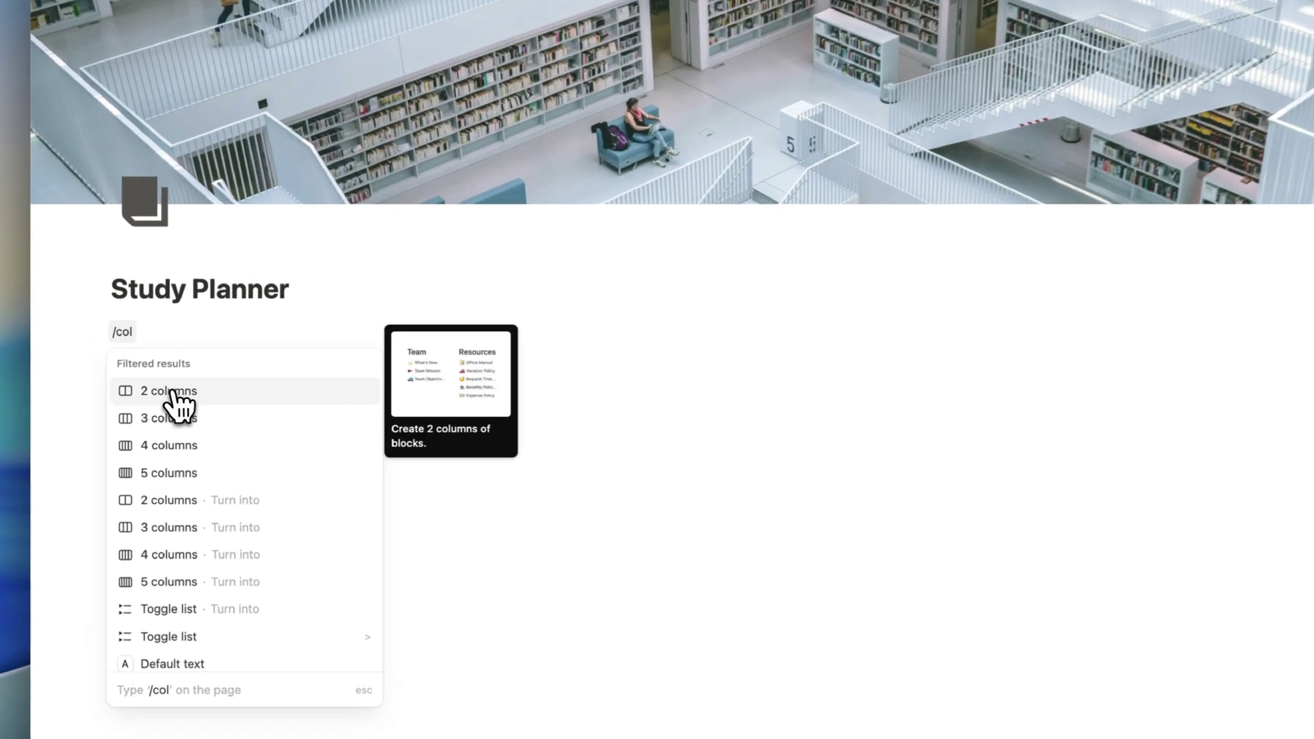
pyautogui.click(164, 391)
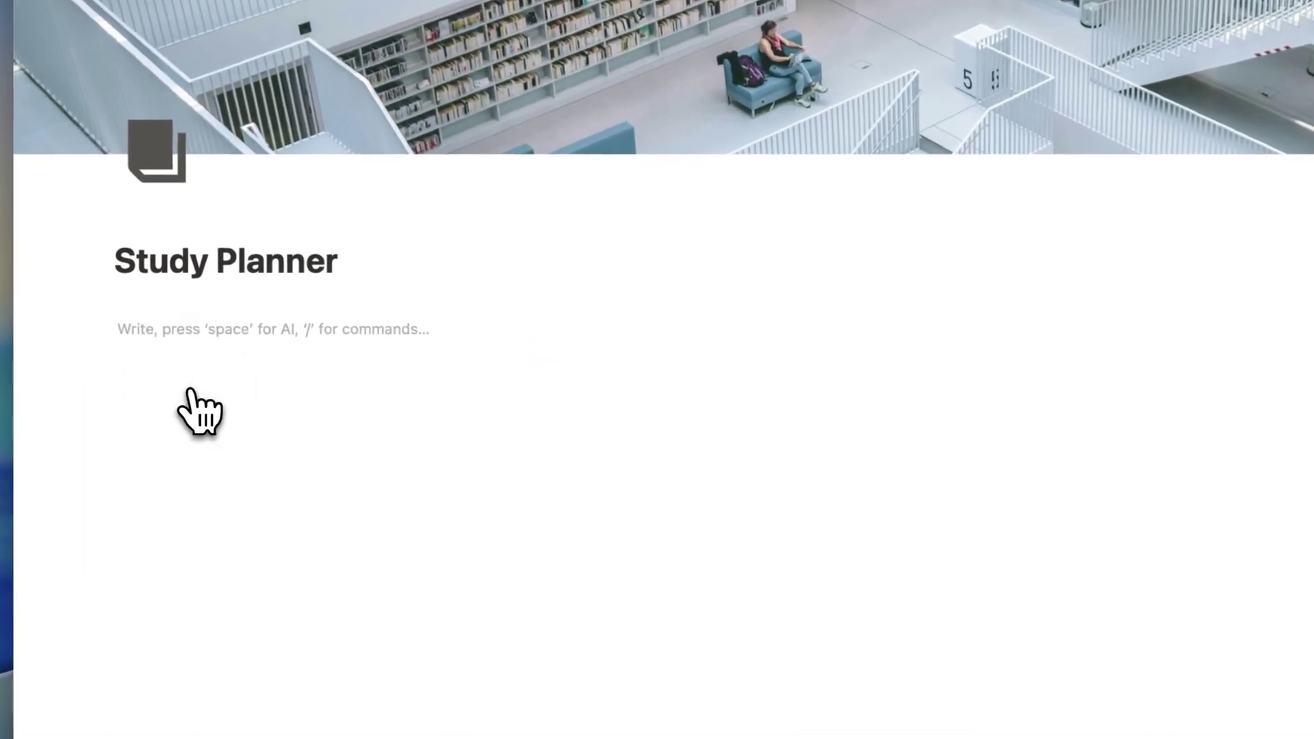
pyautogui.write('/call')
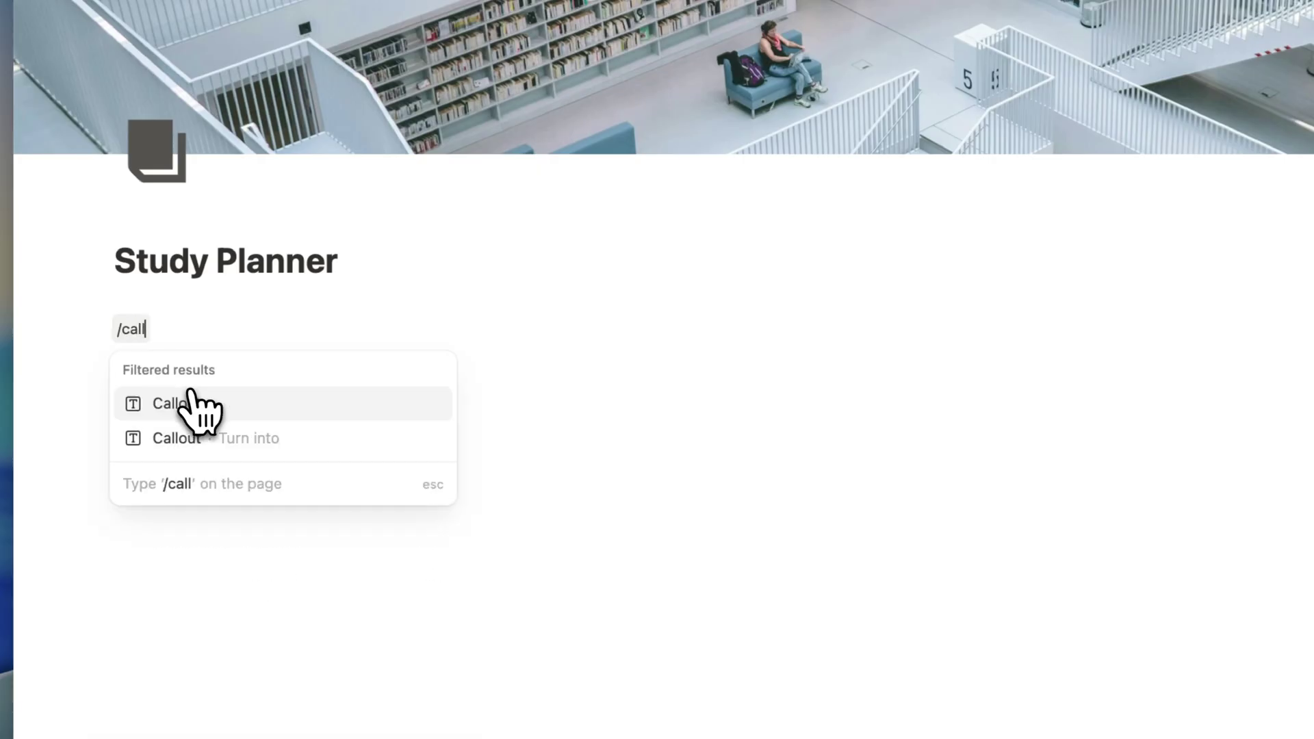
pyautogui.click(193, 404)
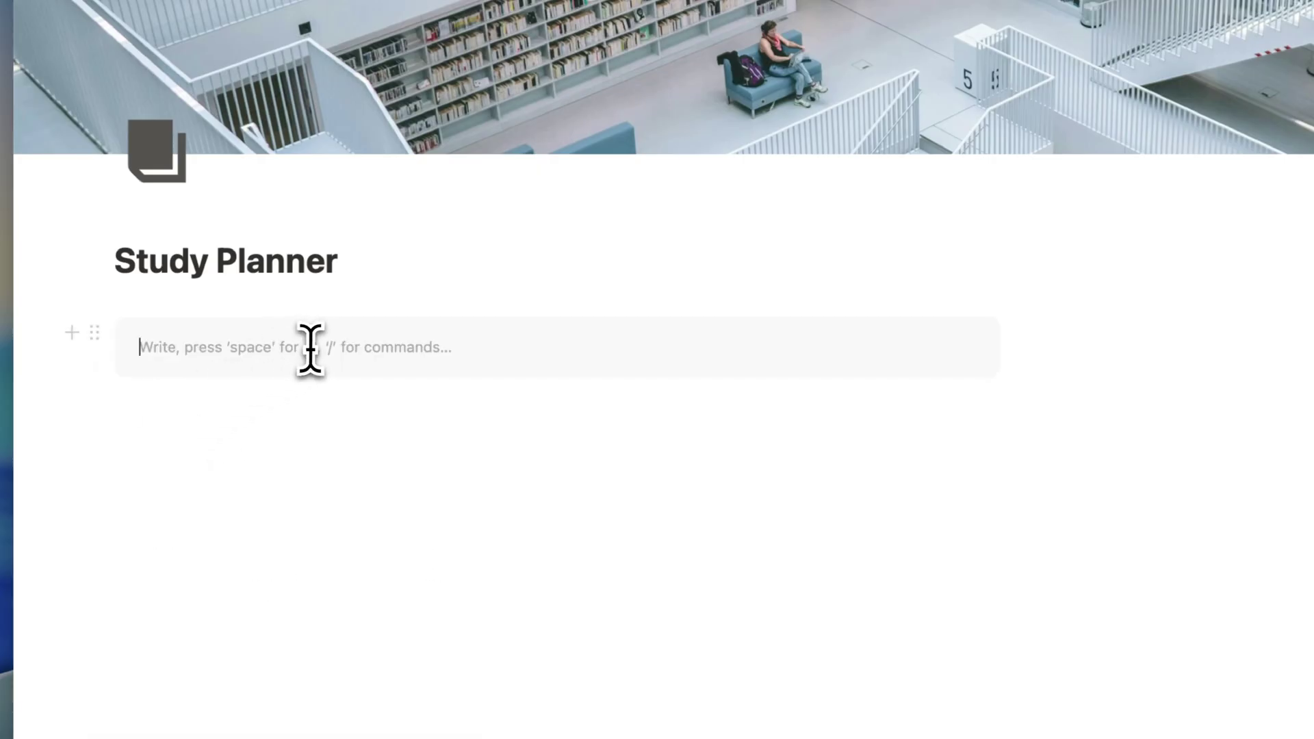
pyautogui.write('DATABASE')
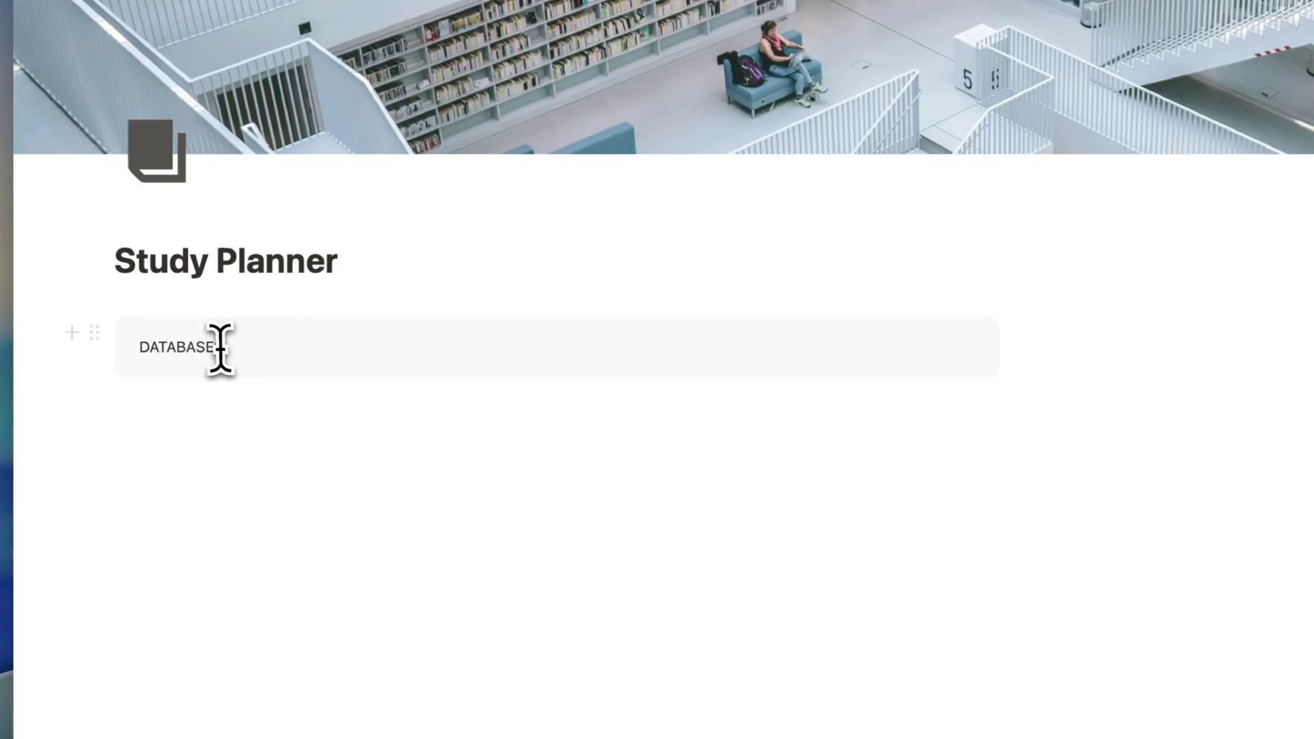
pyautogui.doubleClick(191, 347)
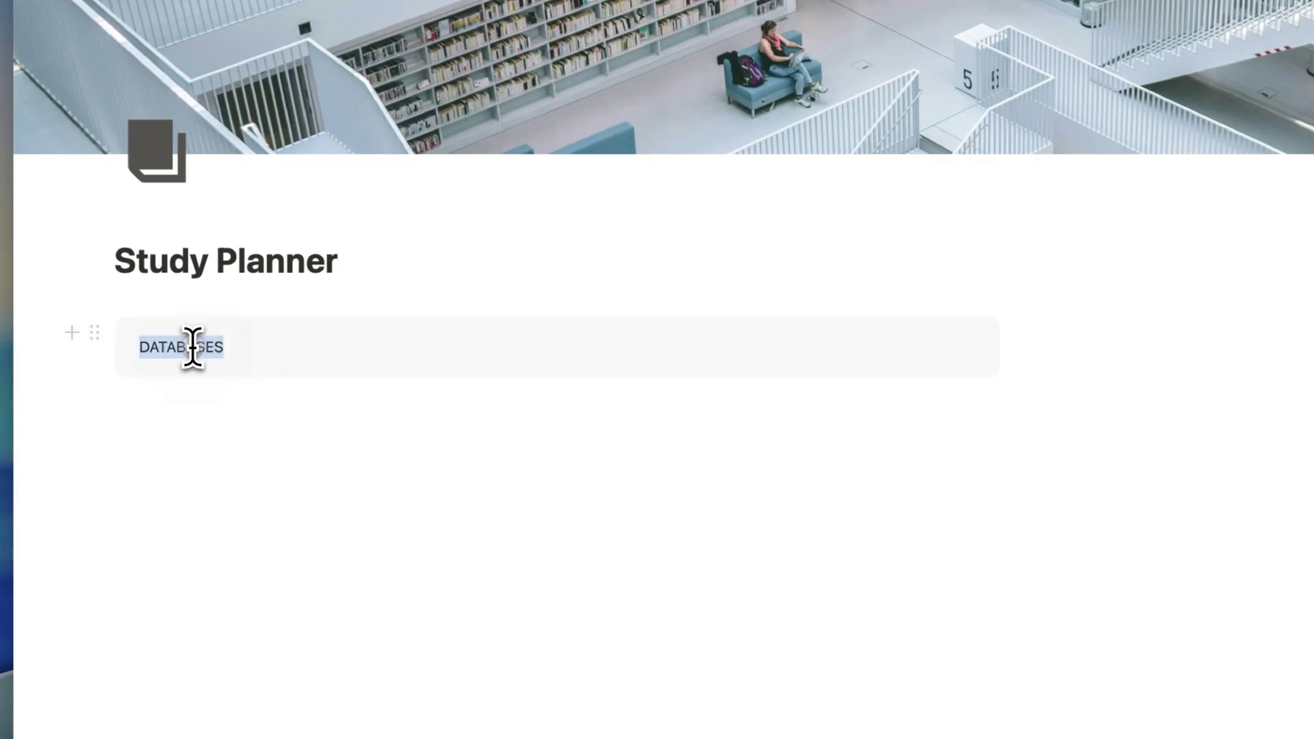
pyautogui.click(541, 306)
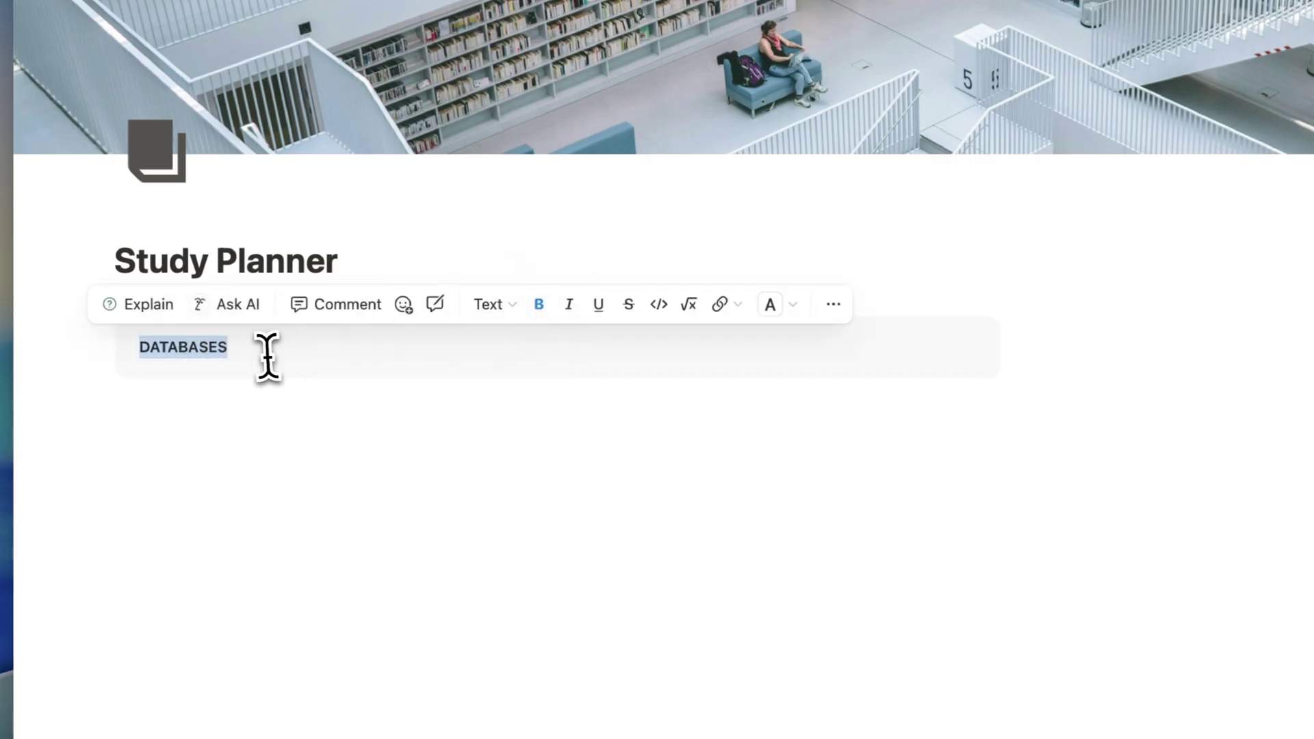
pyautogui.click(269, 353)
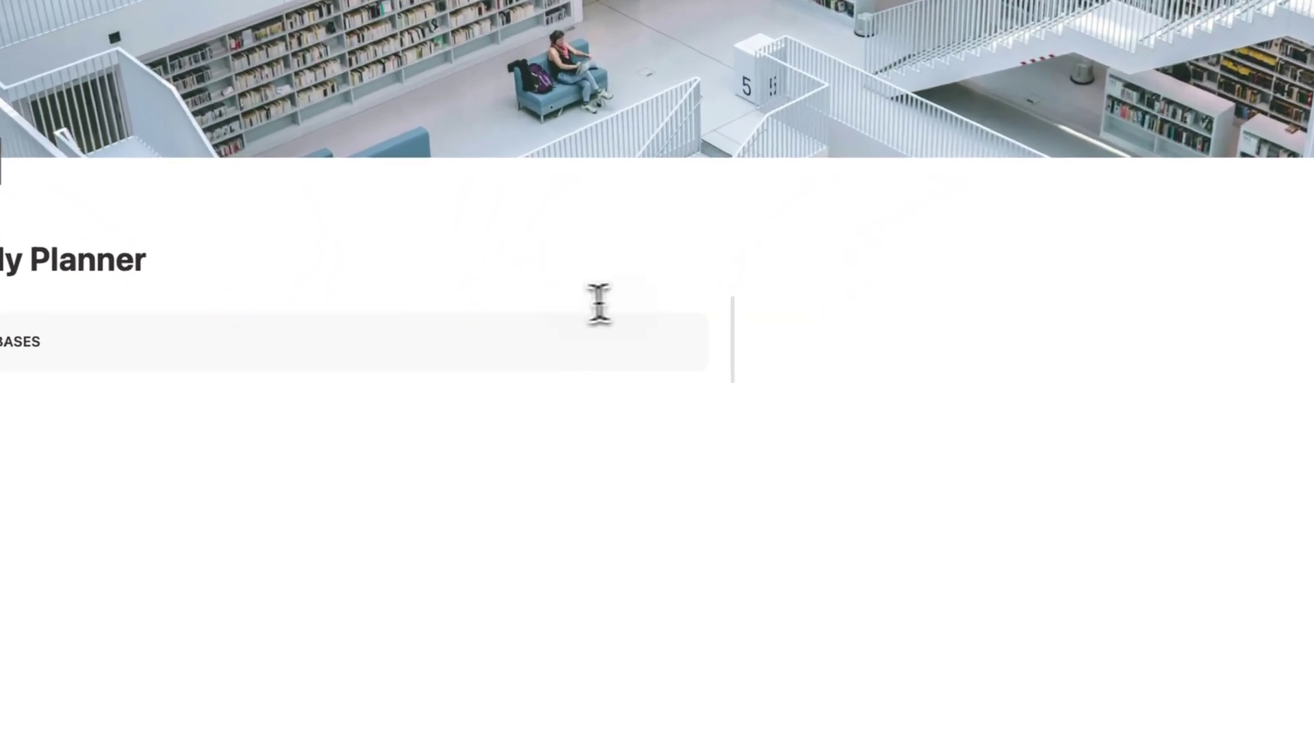
# Narrow the left column, then add a small 'Courses/Topics' heading with a divider in the right column.
pyautogui.moveTo(732, 322); pyautogui.dragTo(370, 321)
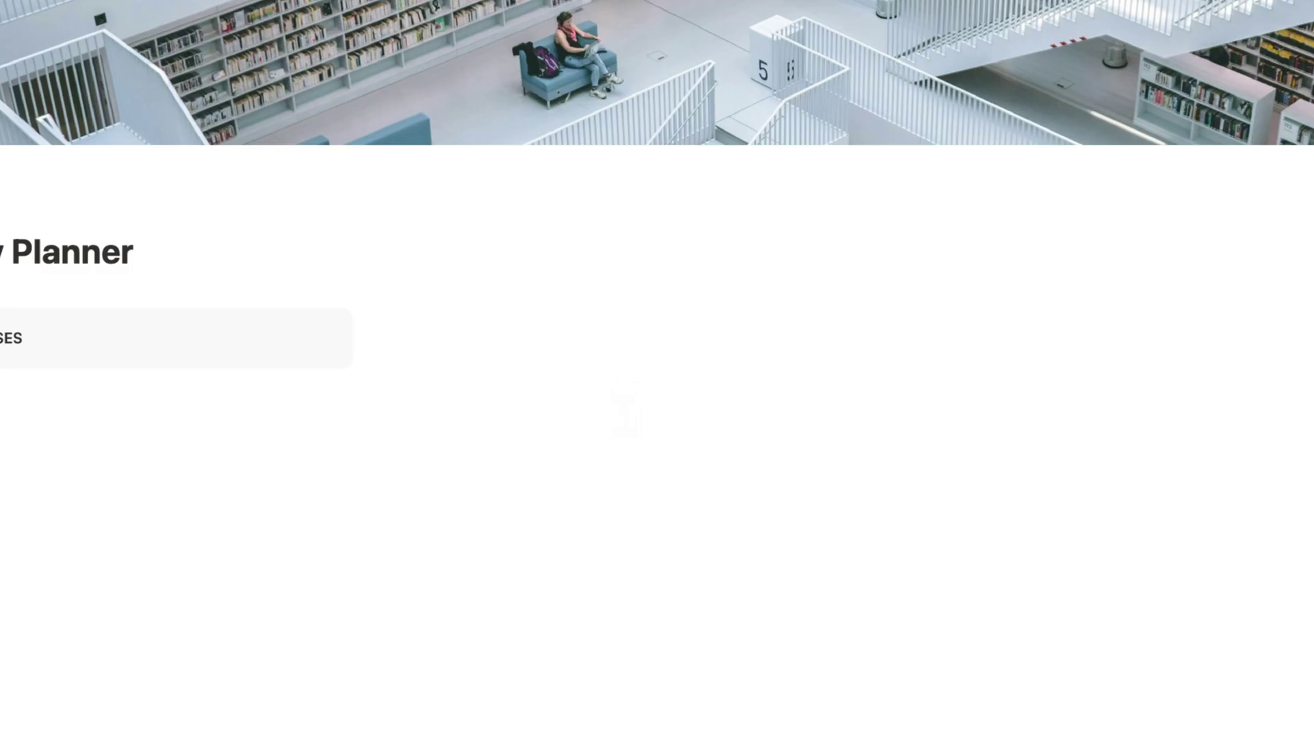
pyautogui.click(471, 344)
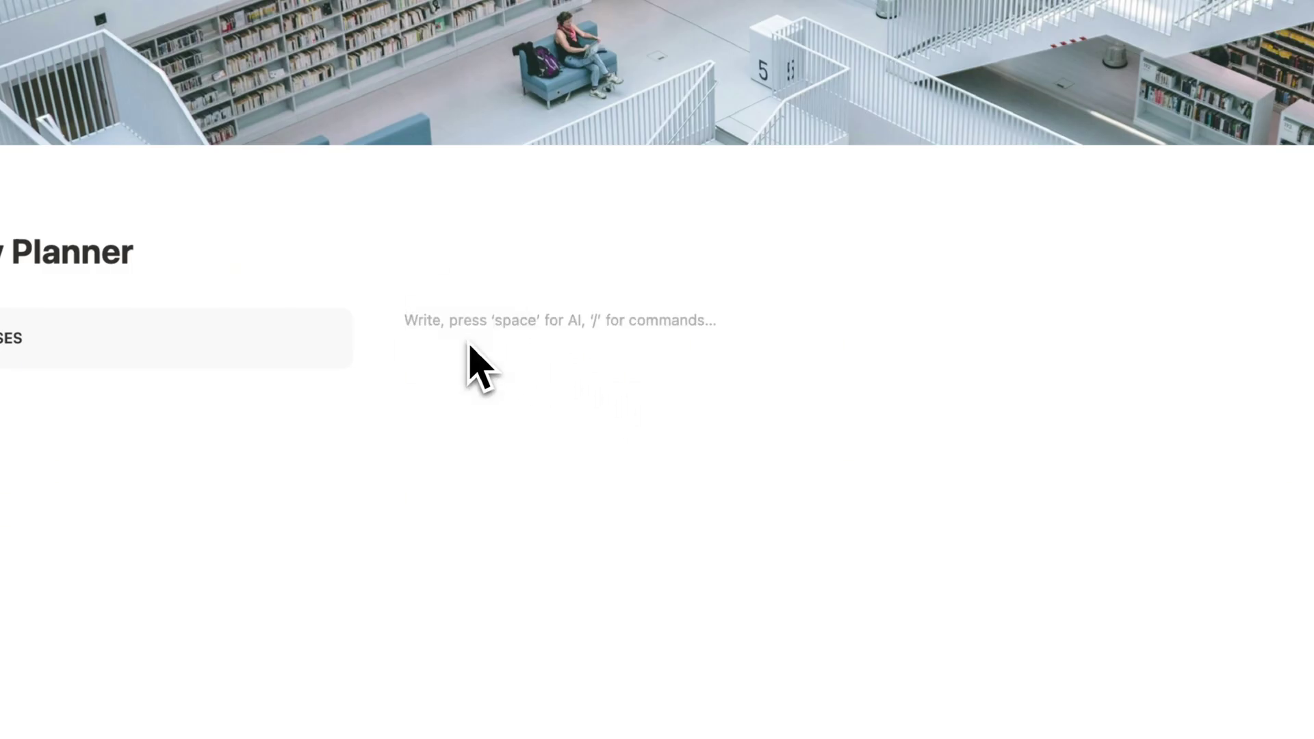
pyautogui.write('/heading')
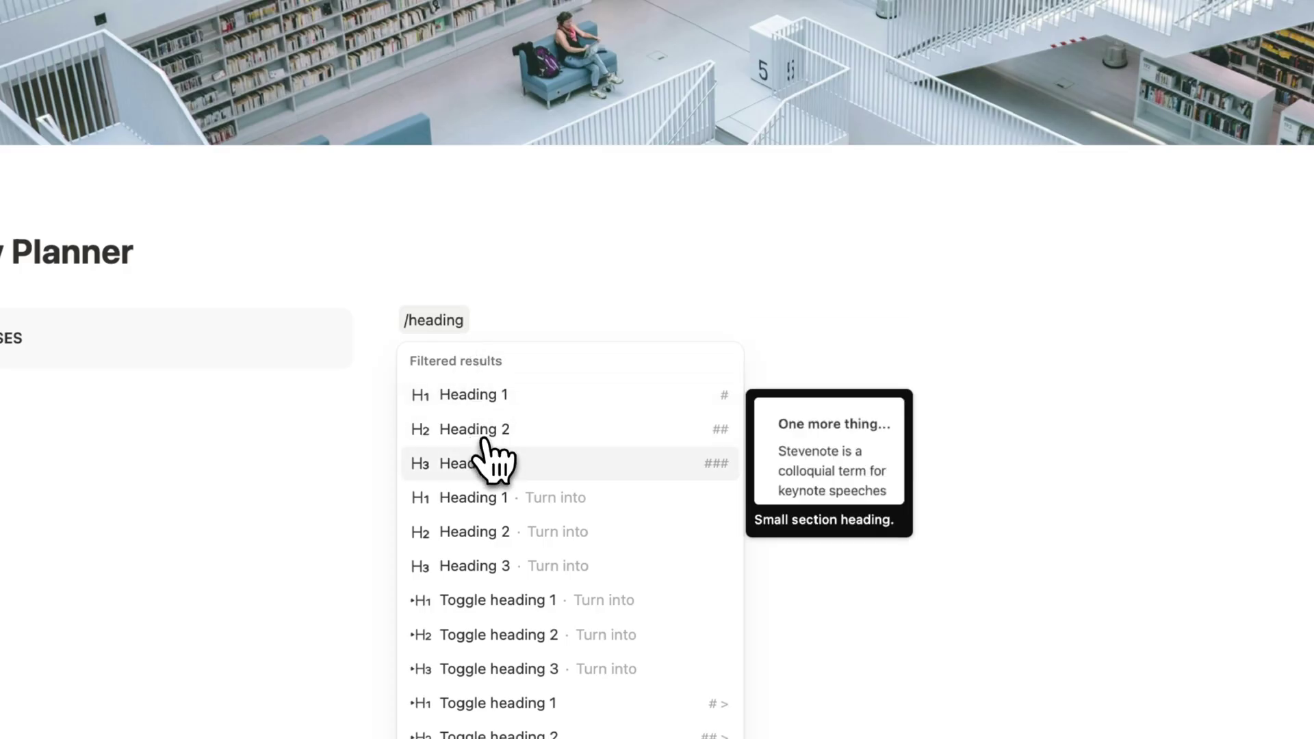
pyautogui.click(490, 464)
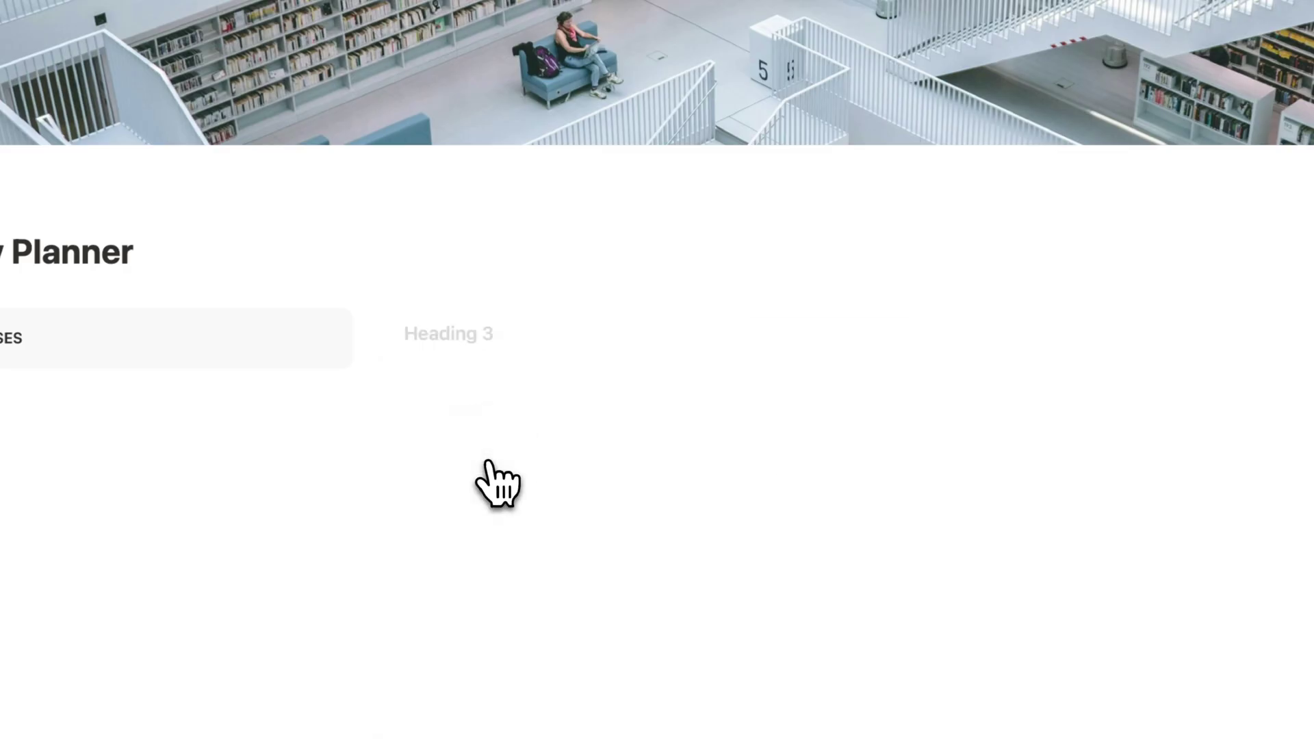
pyautogui.write('Courses')
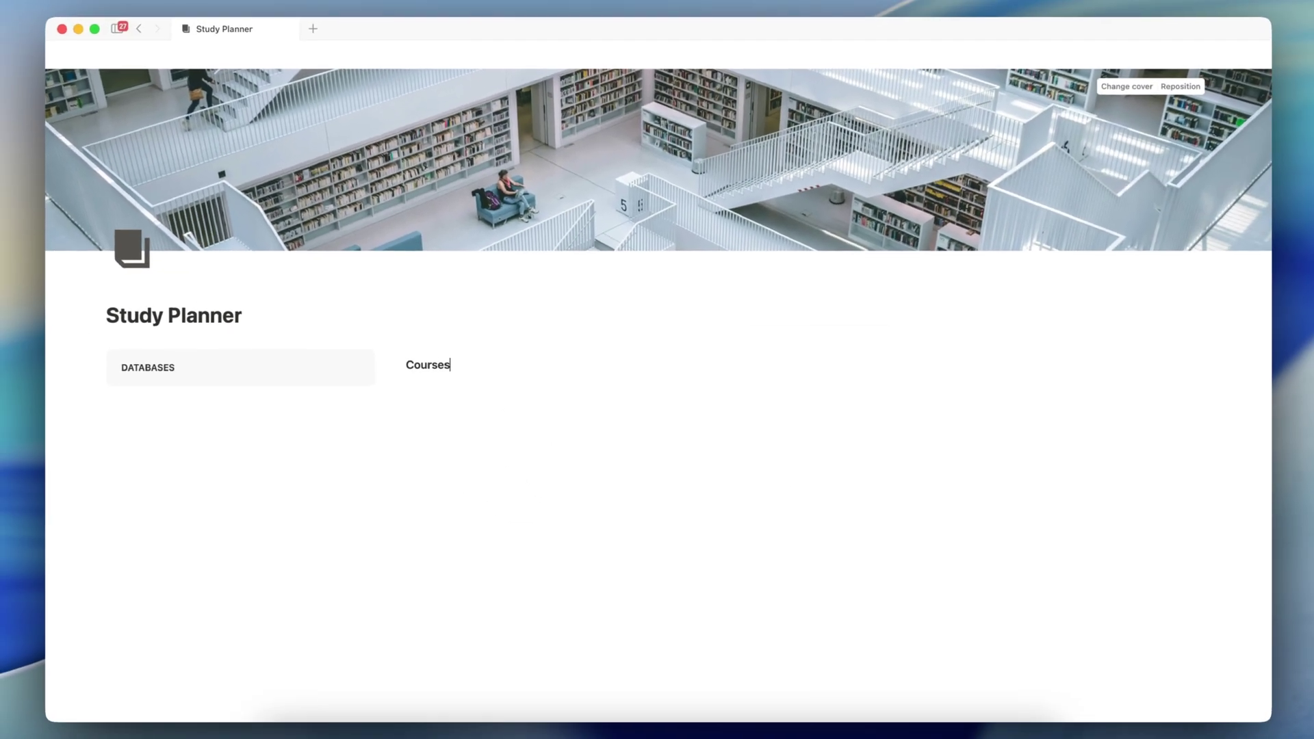
pyautogui.write('/Topics')
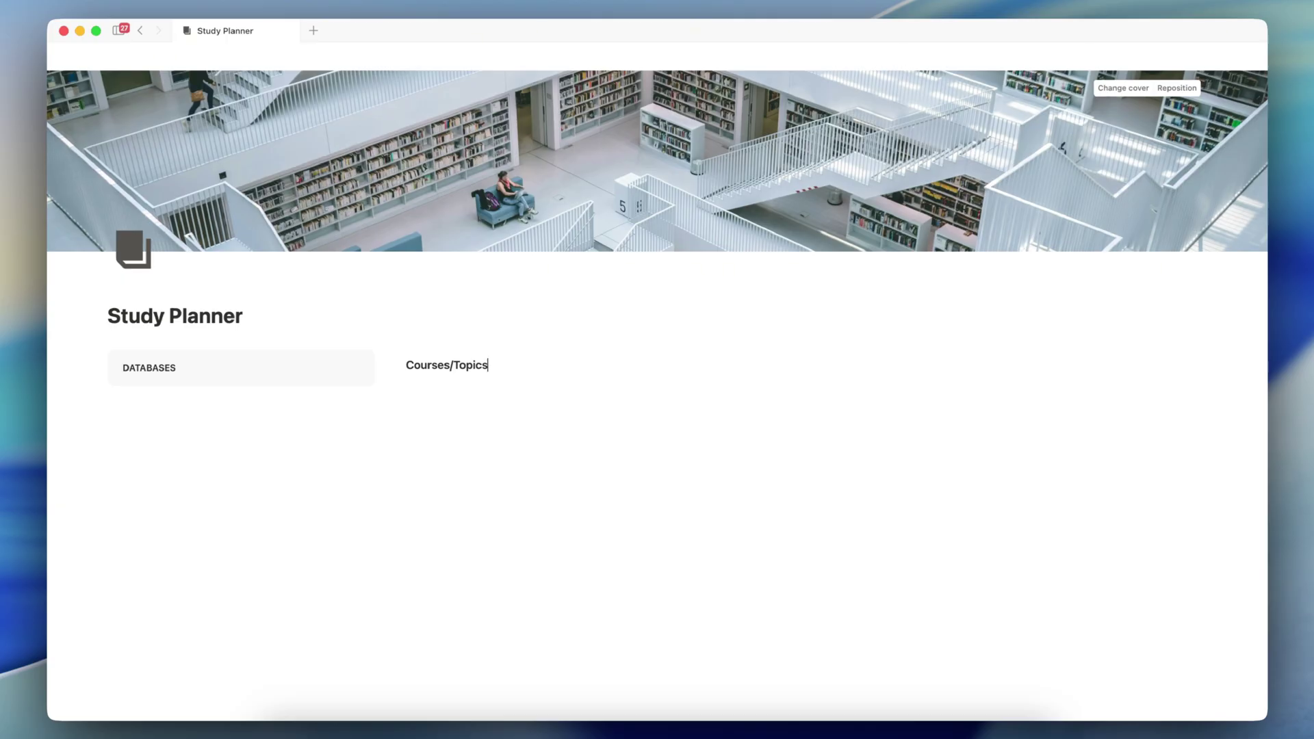
pyautogui.write('/divi')
pyautogui.press('Return')
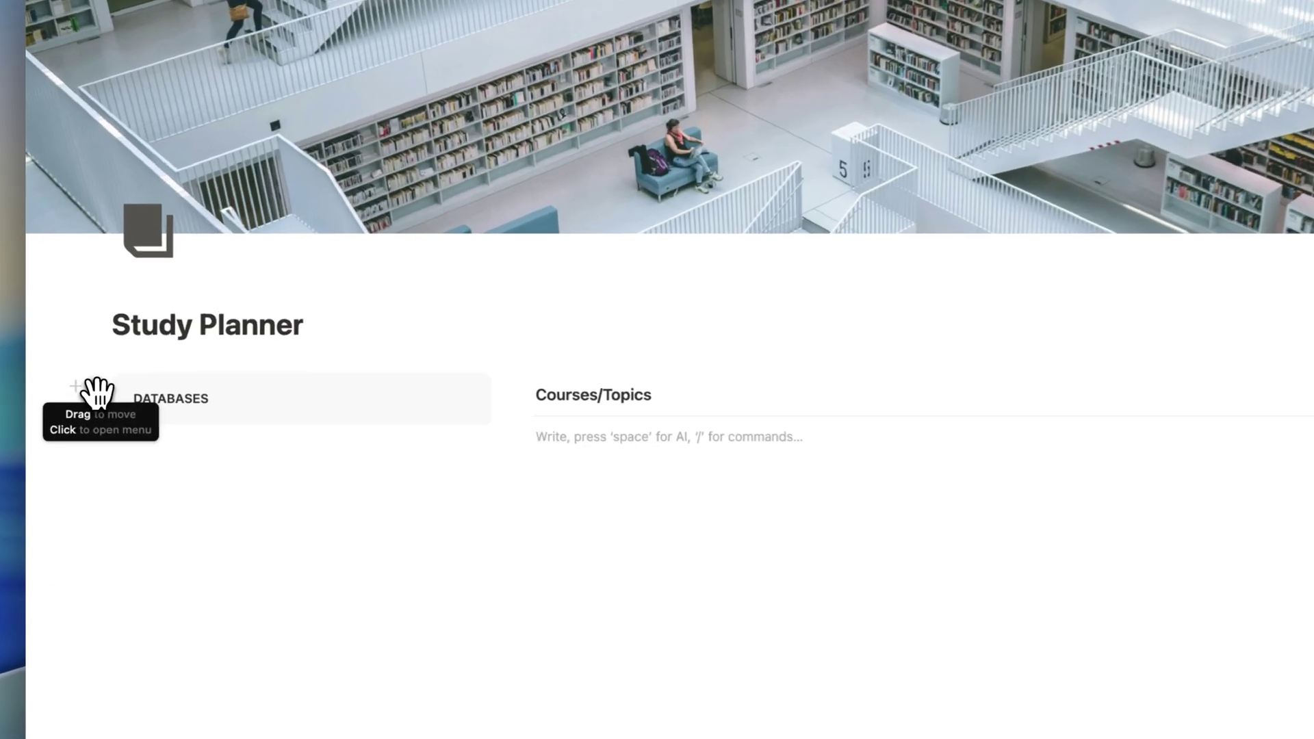
# Reset the DATABASES callout to Default background and add an empty line after DATABASES.
pyautogui.click(98, 363)
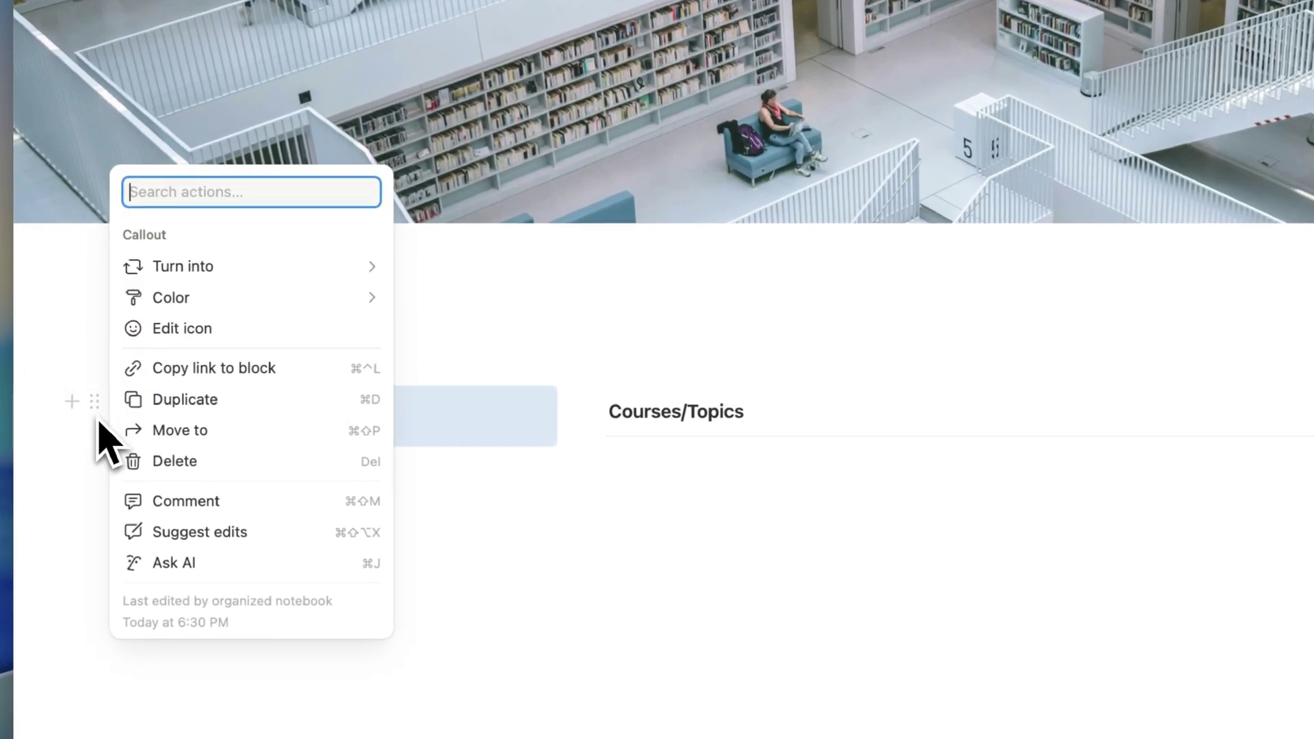
pyautogui.moveTo(311, 298)
pyautogui.click(510, 399)
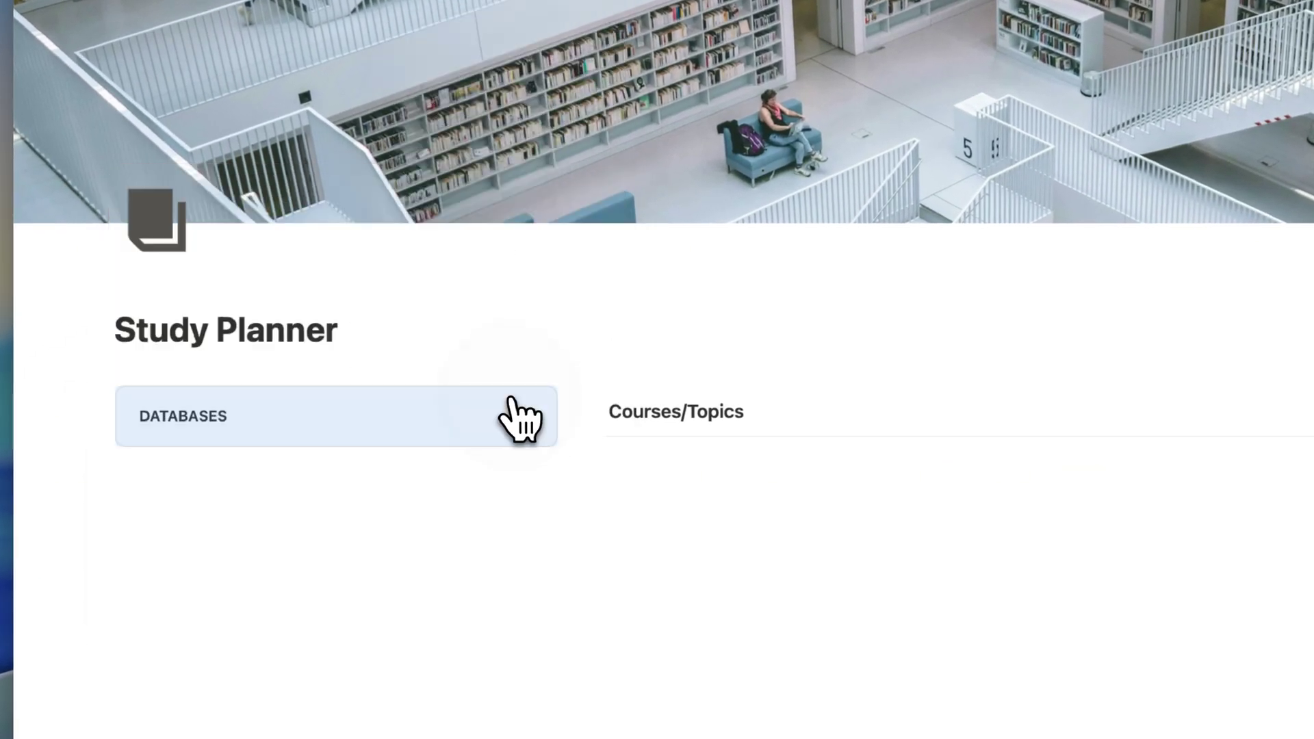
pyautogui.click(294, 418)
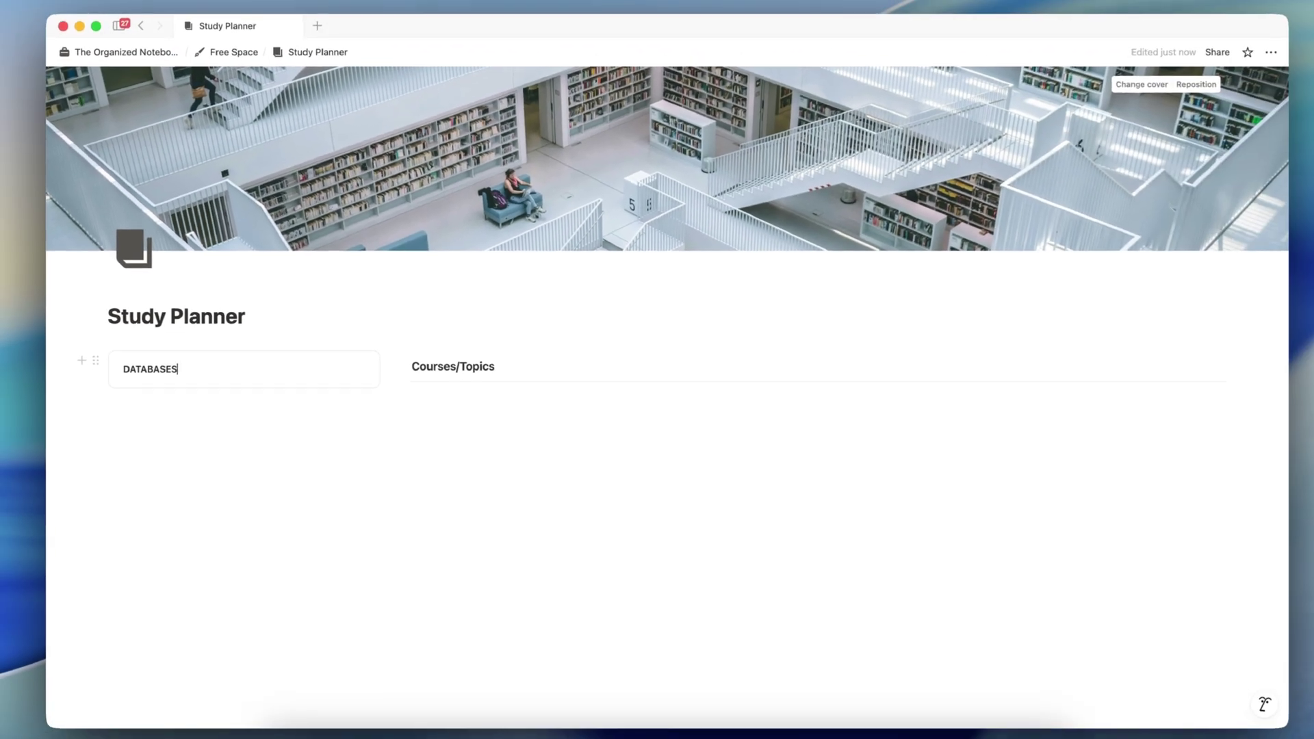
pyautogui.press('Return')
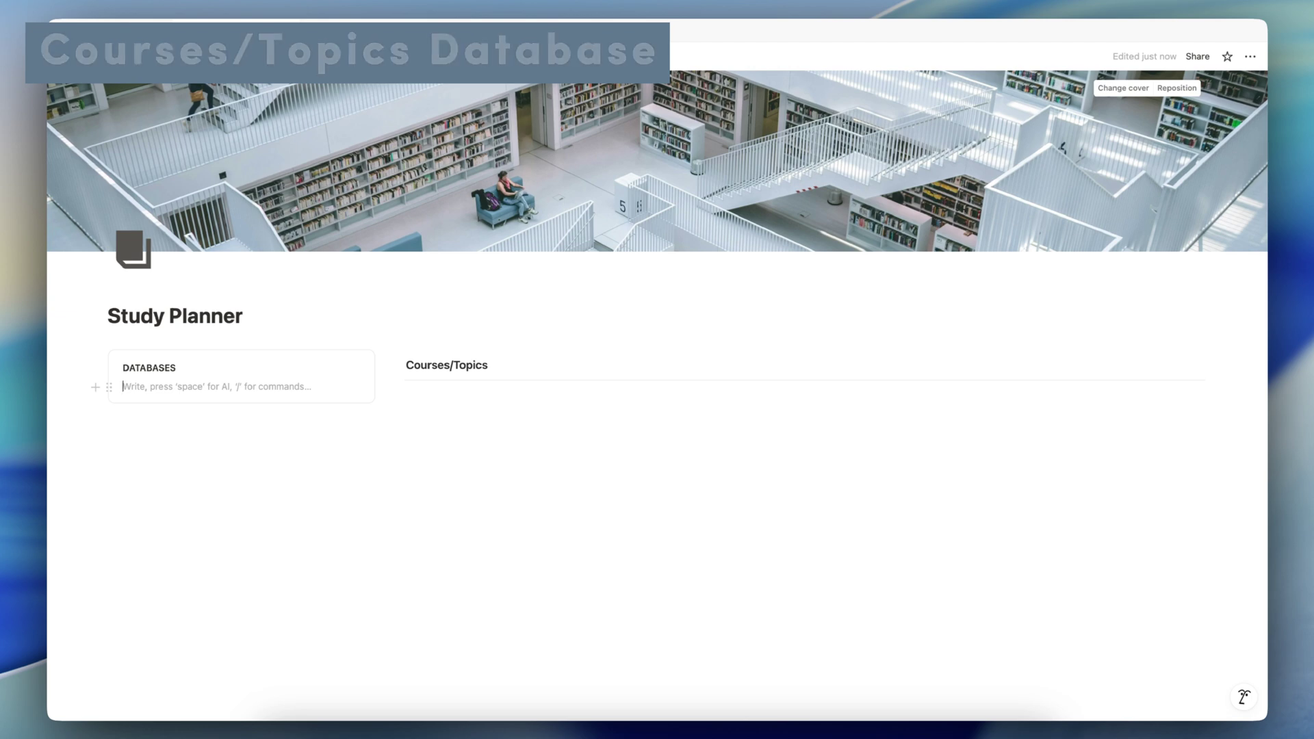
# Insert an empty full-page database named 'Course/Topic'.
pyautogui.write('/data')
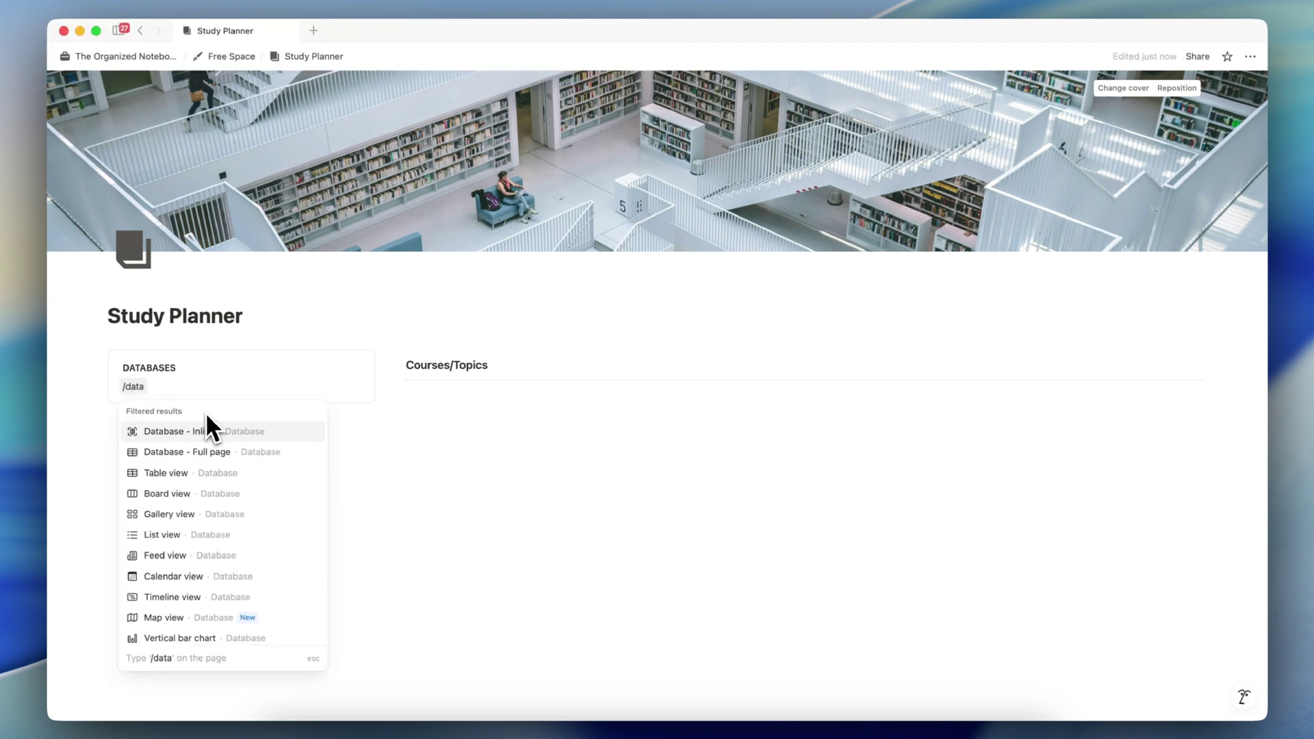
pyautogui.press('Down')
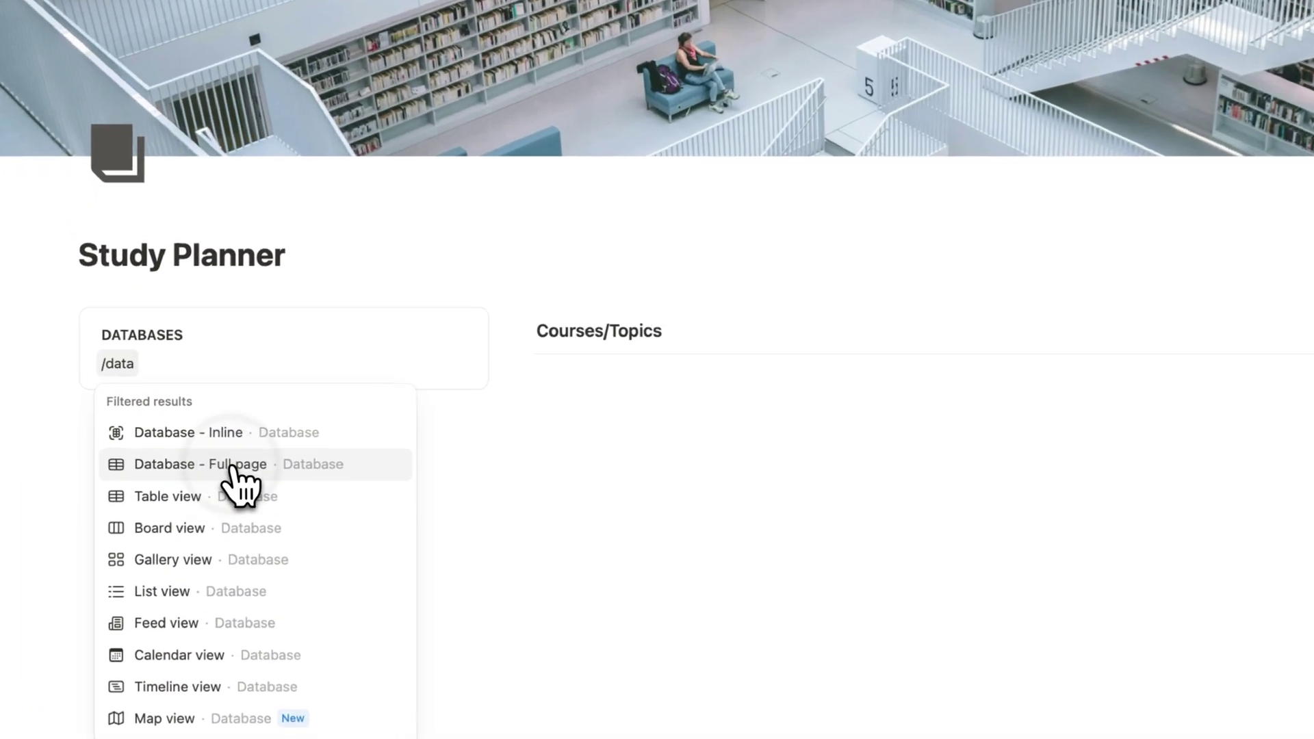
pyautogui.click(203, 458)
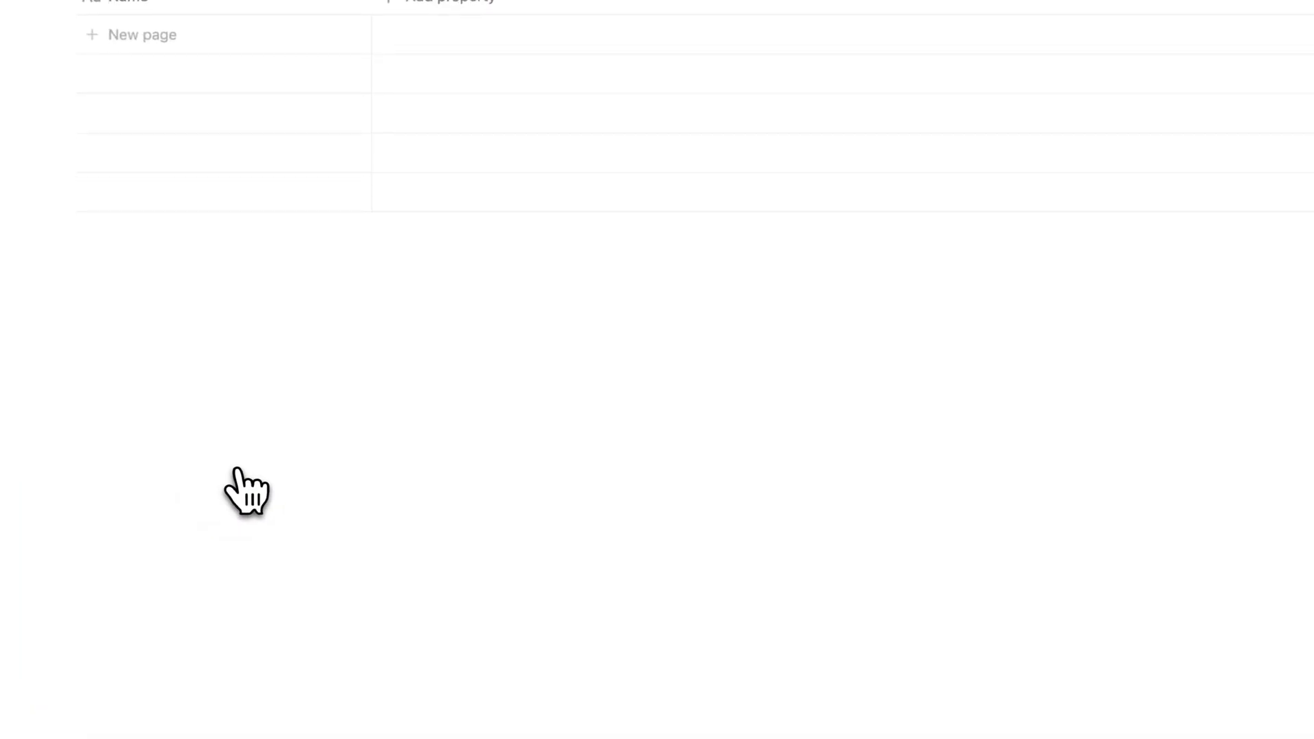
pyautogui.click(1287, 220)
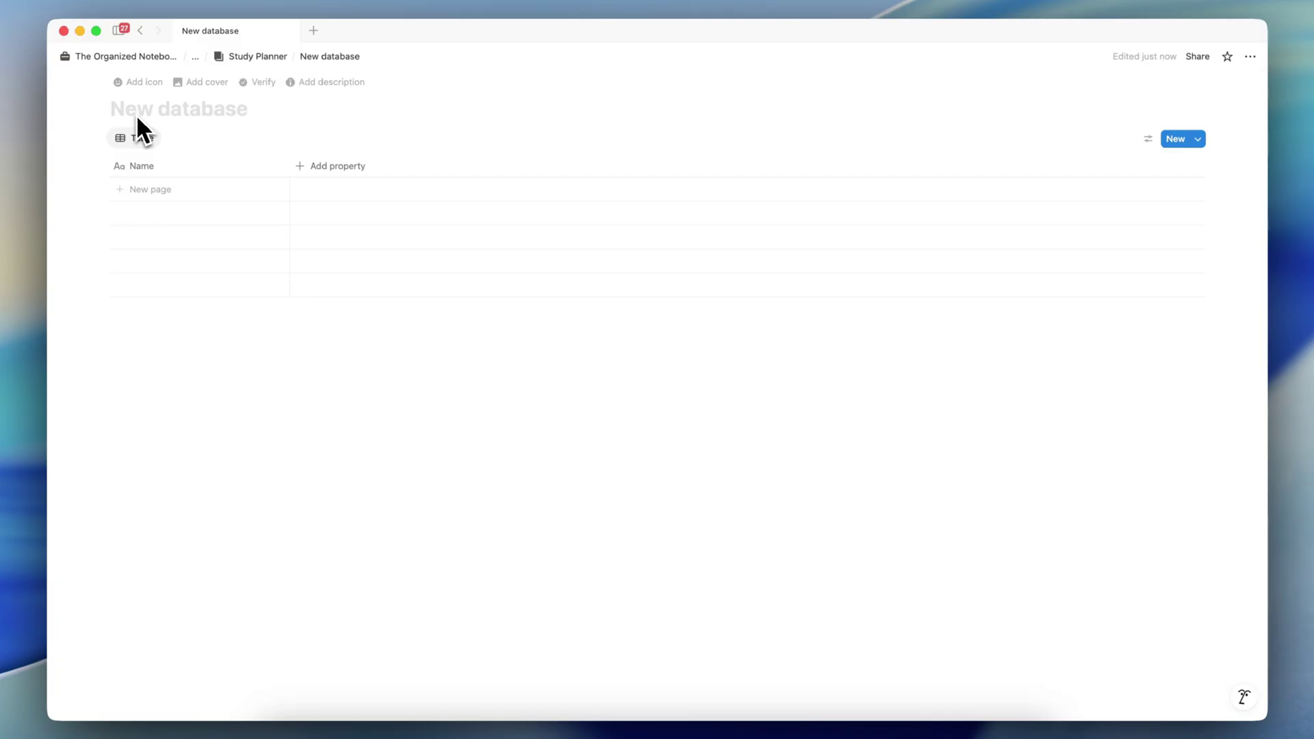
pyautogui.write('Course/Topic')
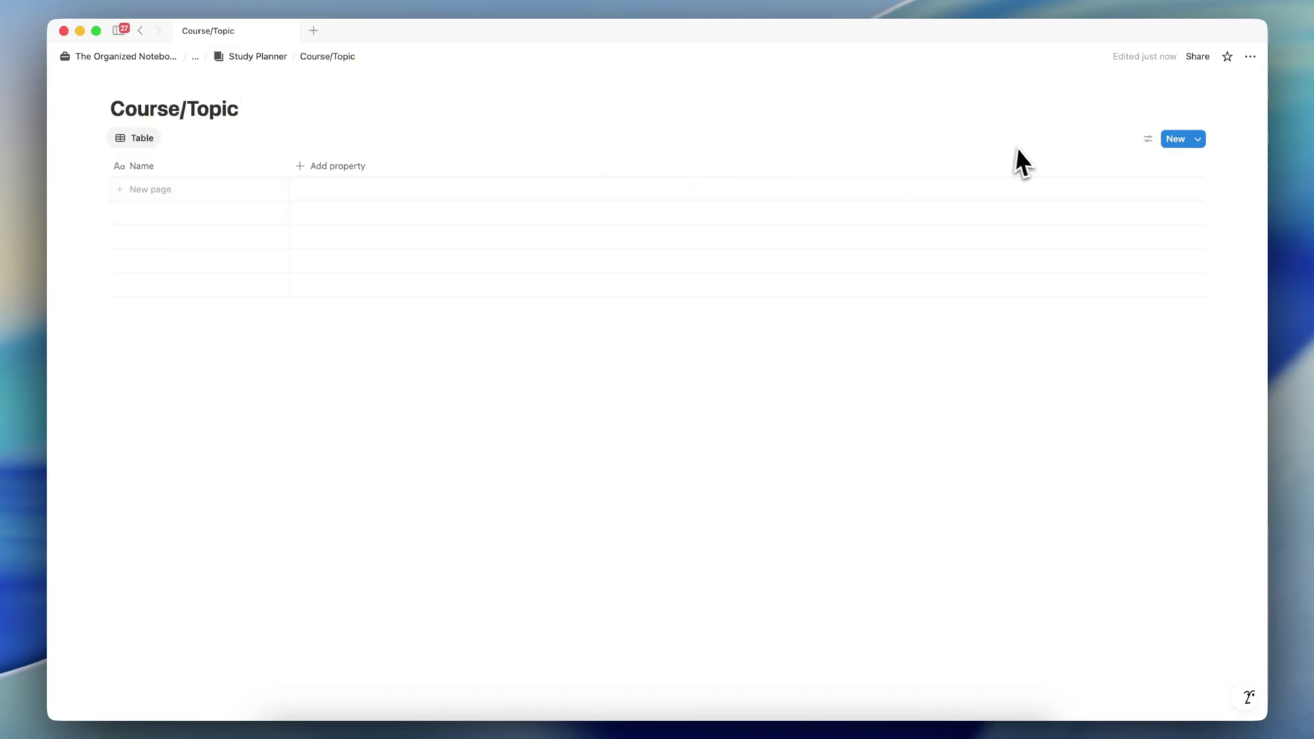
# Switch the Course/Topic view to Gallery layout and add a first page.
pyautogui.click(1146, 140)
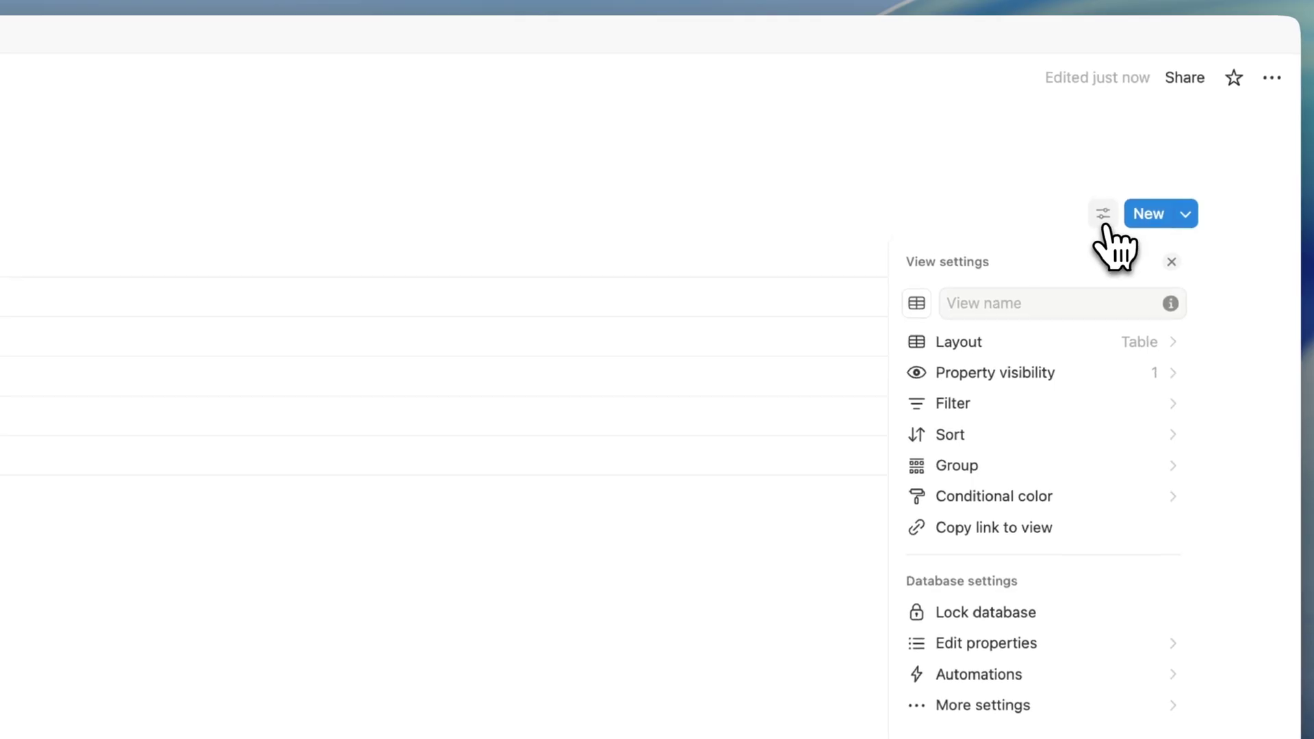
pyautogui.click(955, 342)
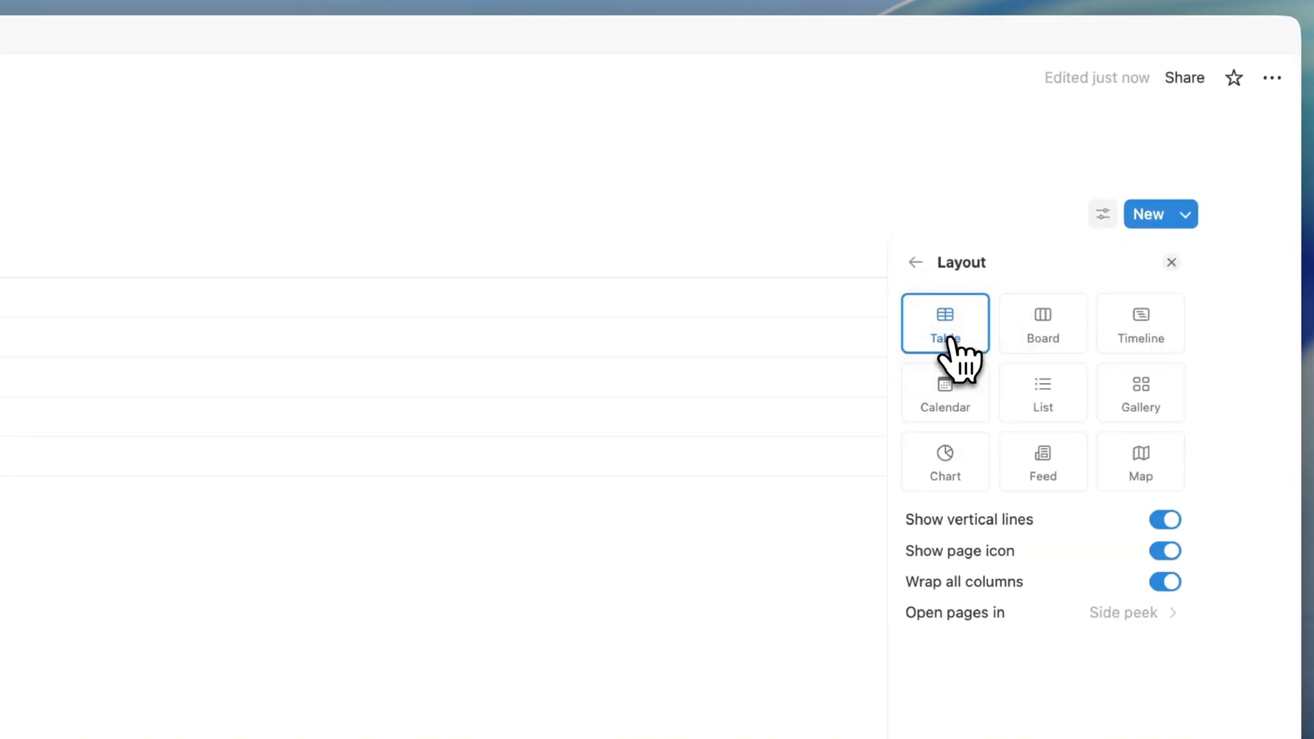
pyautogui.click(1140, 397)
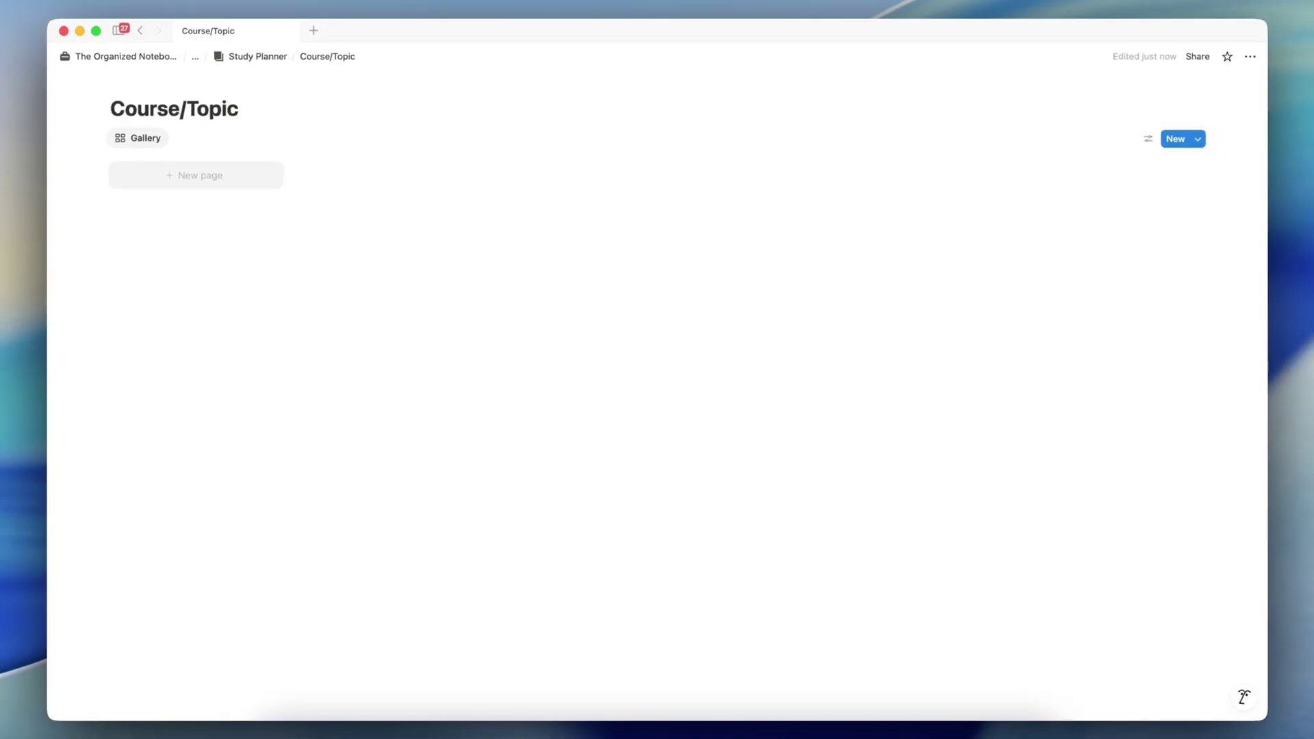
pyautogui.click(215, 174)
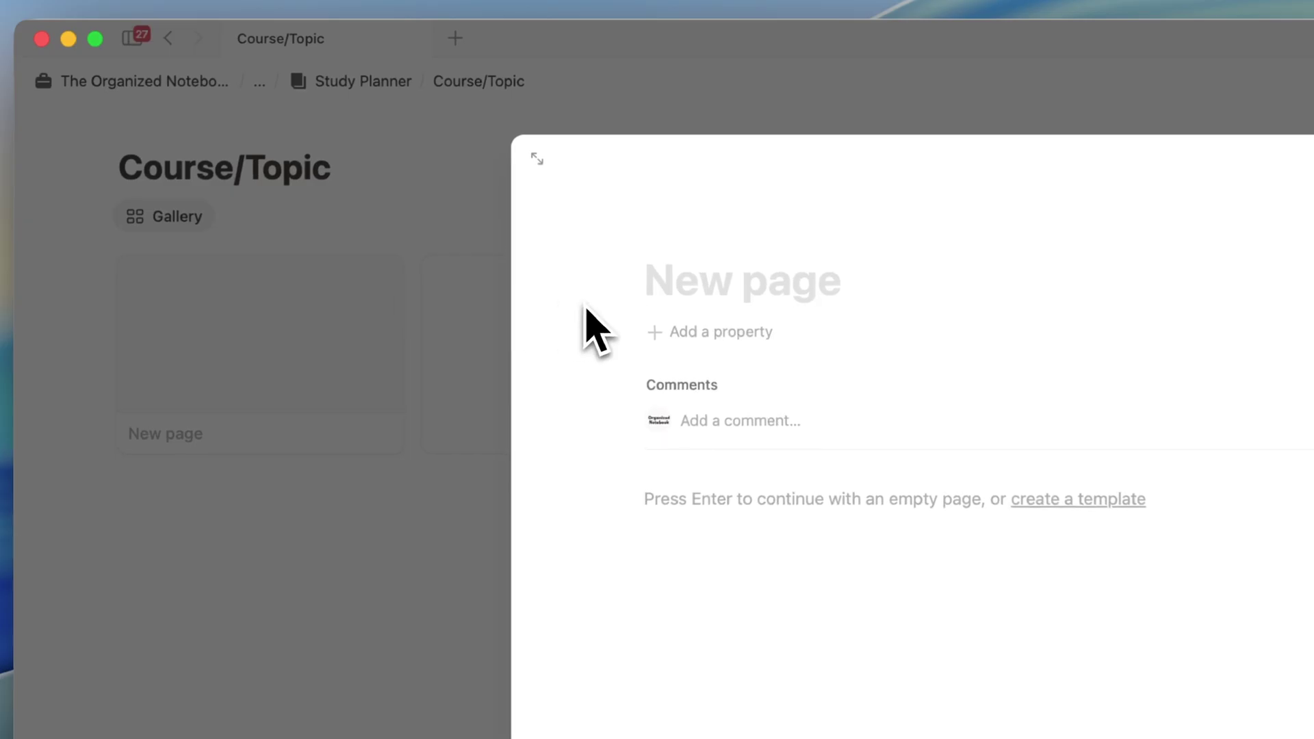
# Name the page 'UI/UX Design' and add a Room text property set to 'Room 102'.
pyautogui.write('UI/UX Des')
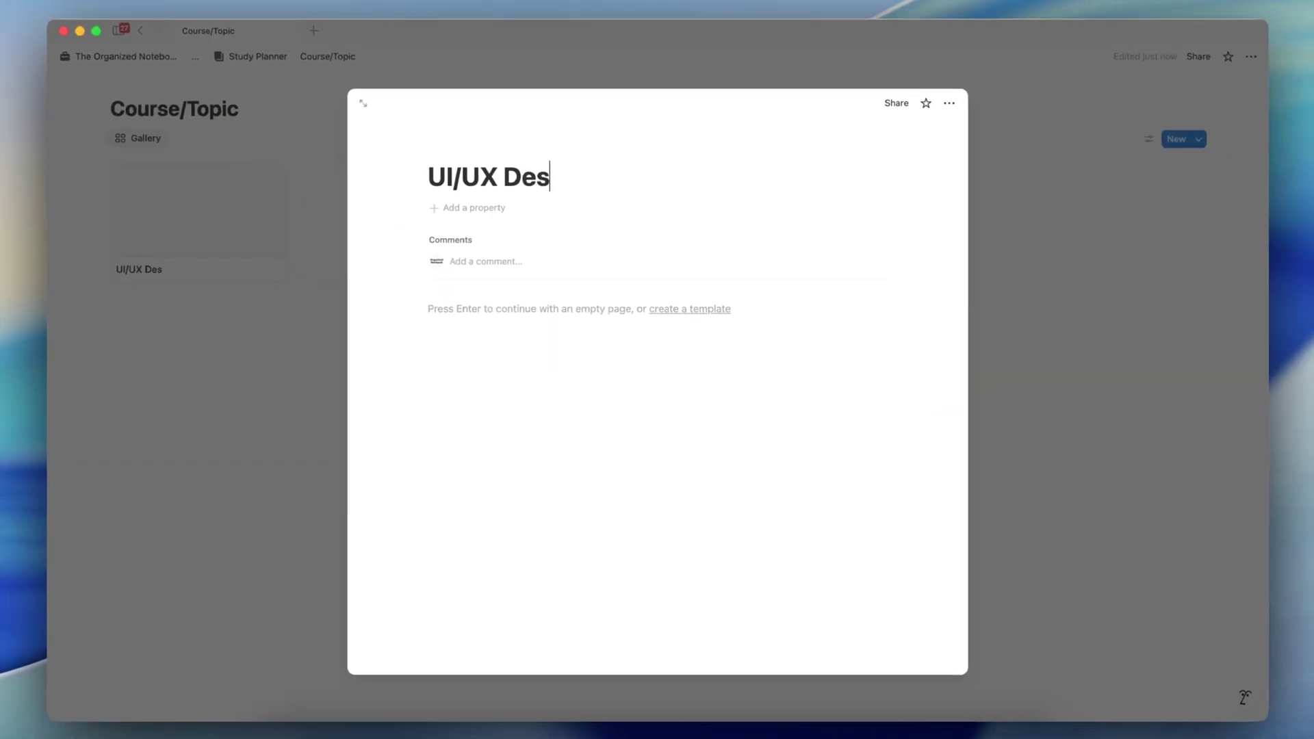
pyautogui.write('ign')
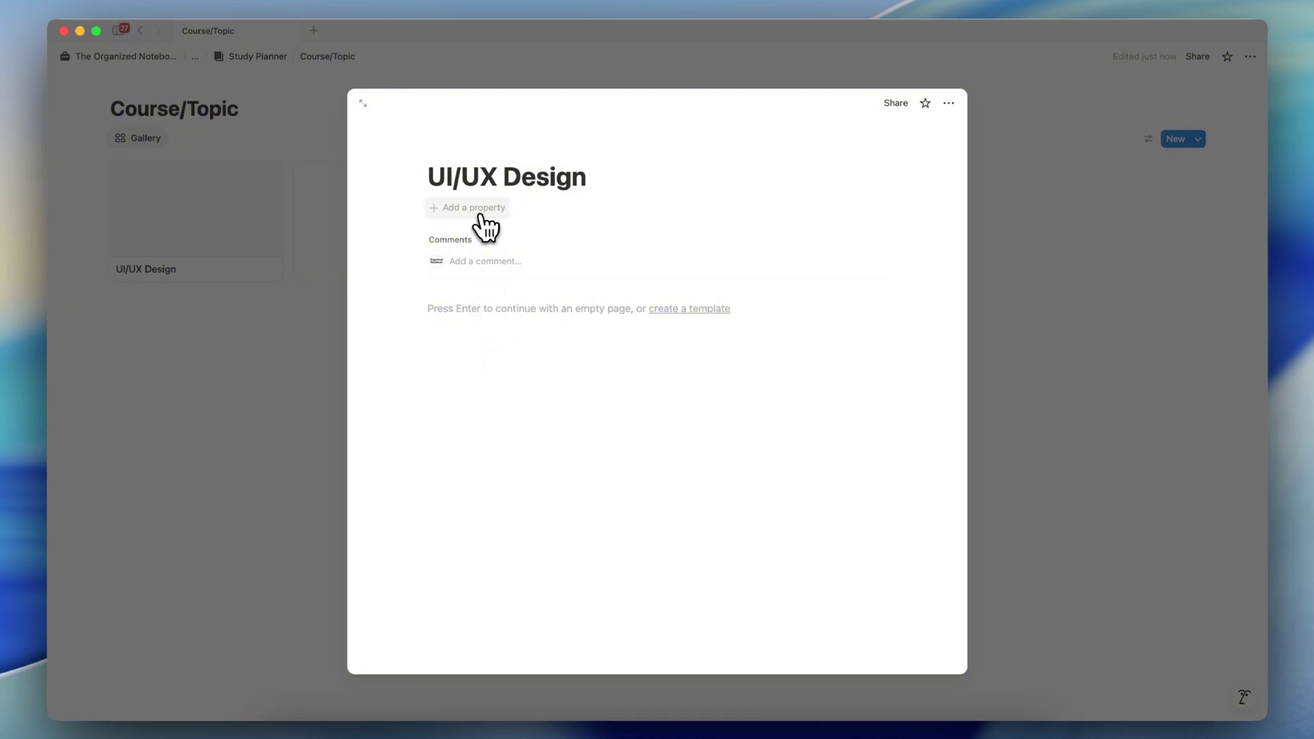
pyautogui.click(479, 209)
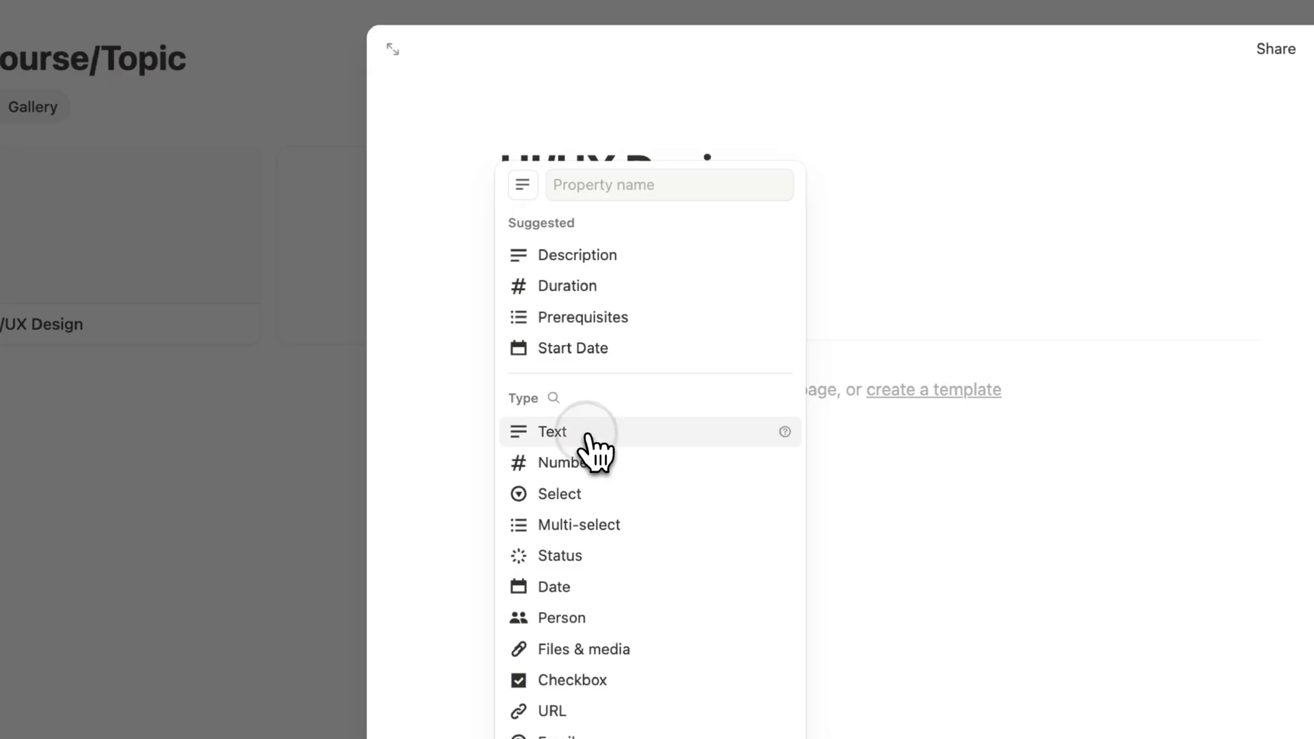
pyautogui.click(589, 433)
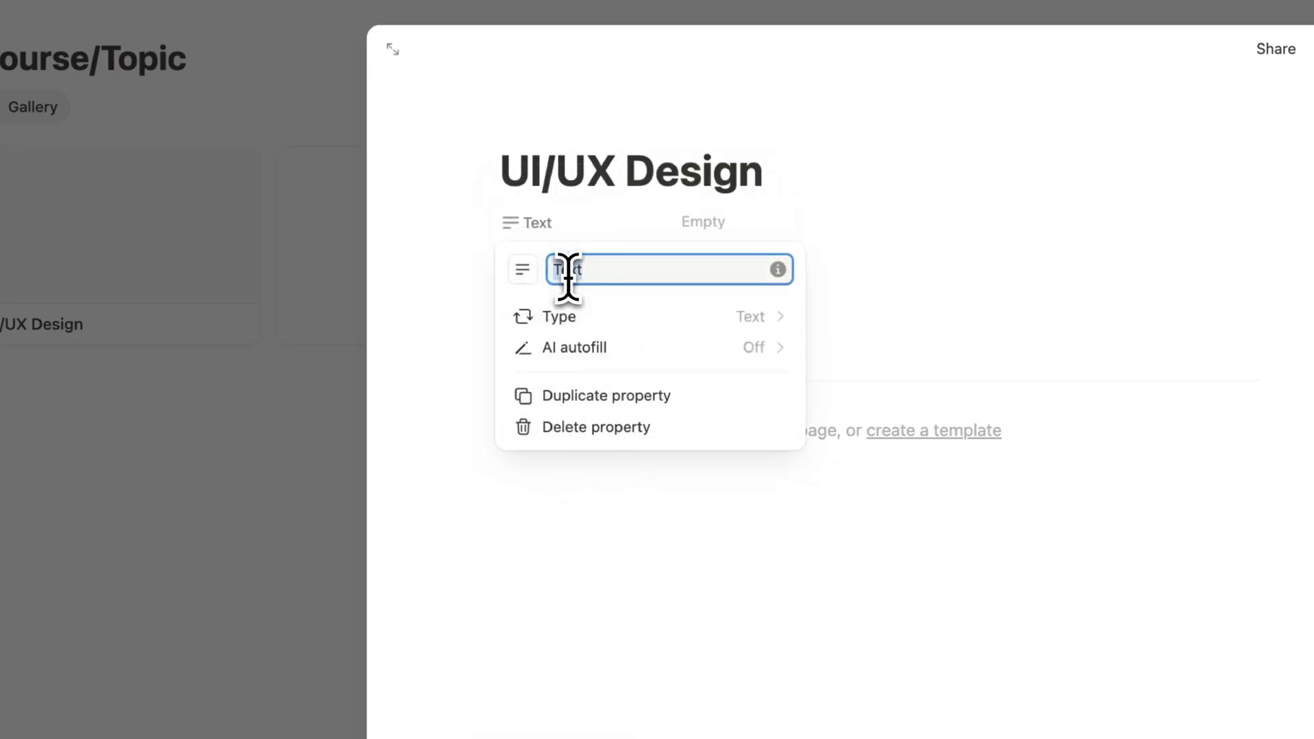
pyautogui.press('Return')
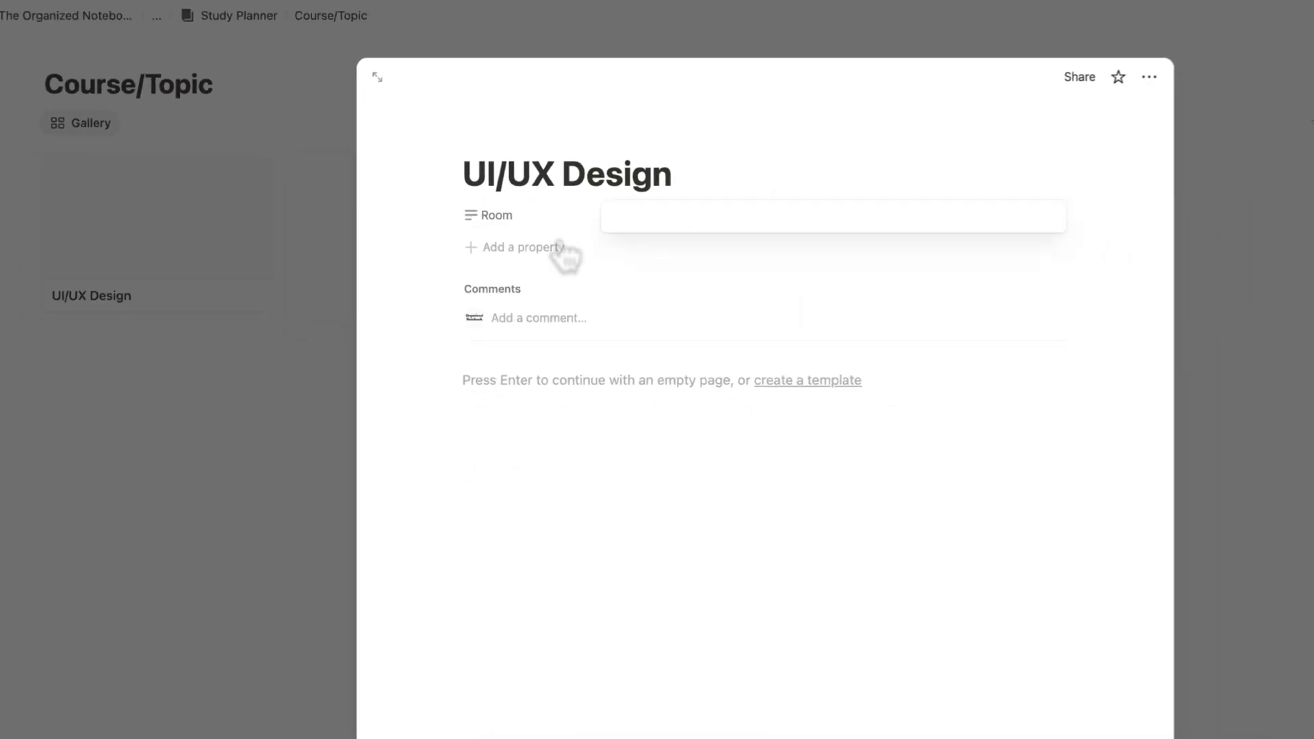
pyautogui.write('Room')
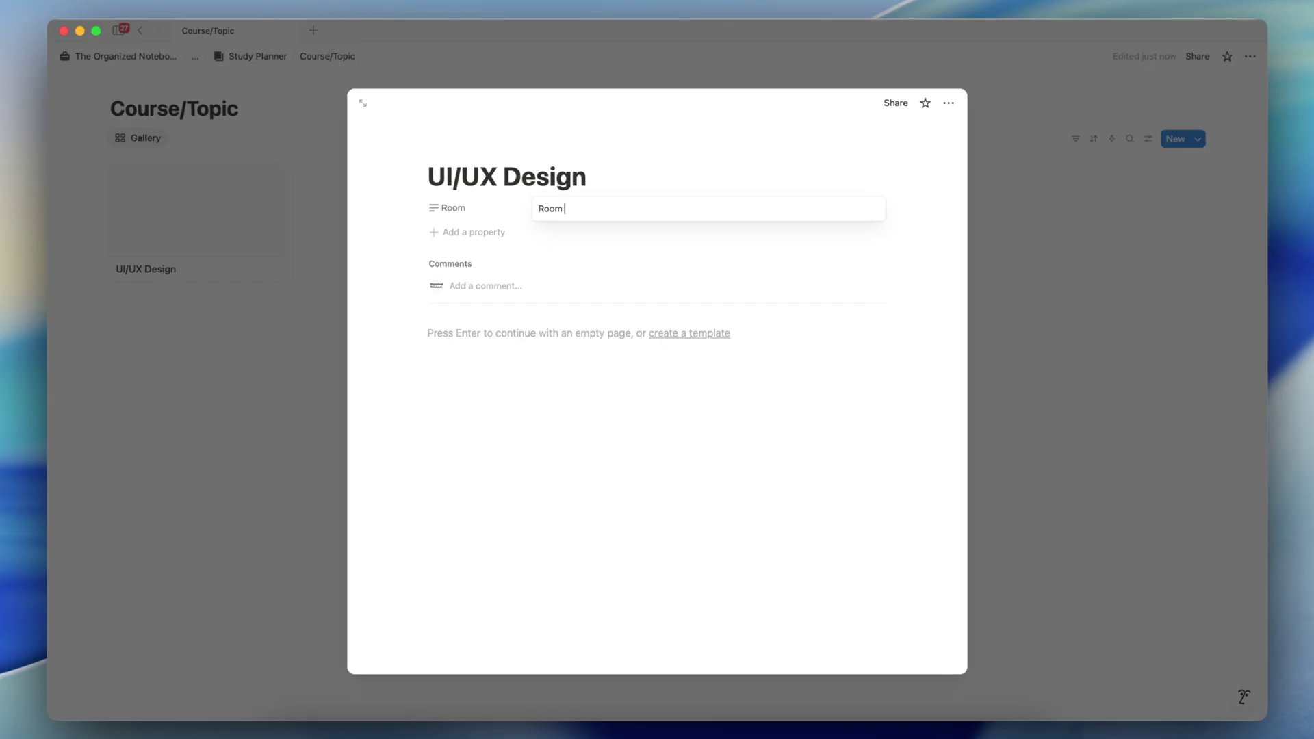
pyautogui.write(' 102')
pyautogui.click(473, 232)
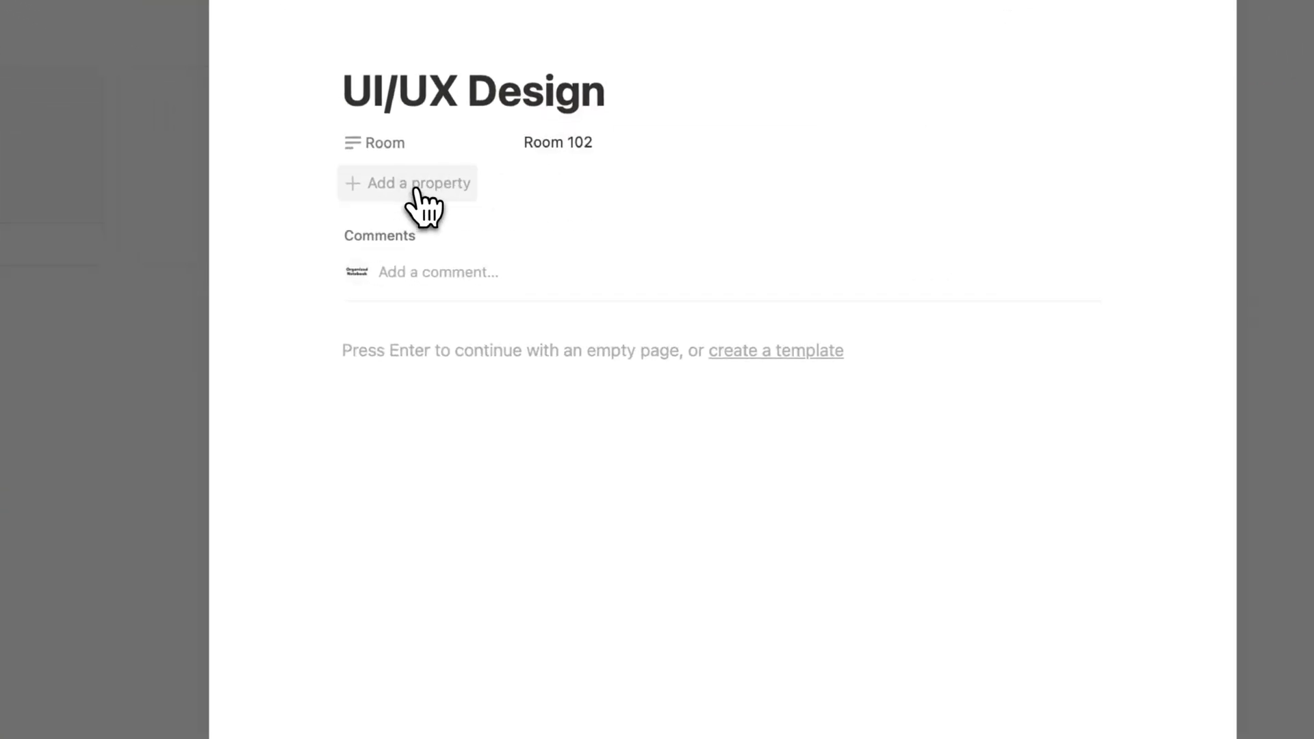
# Add a Date property named 'Dates'.
pyautogui.click(472, 232)
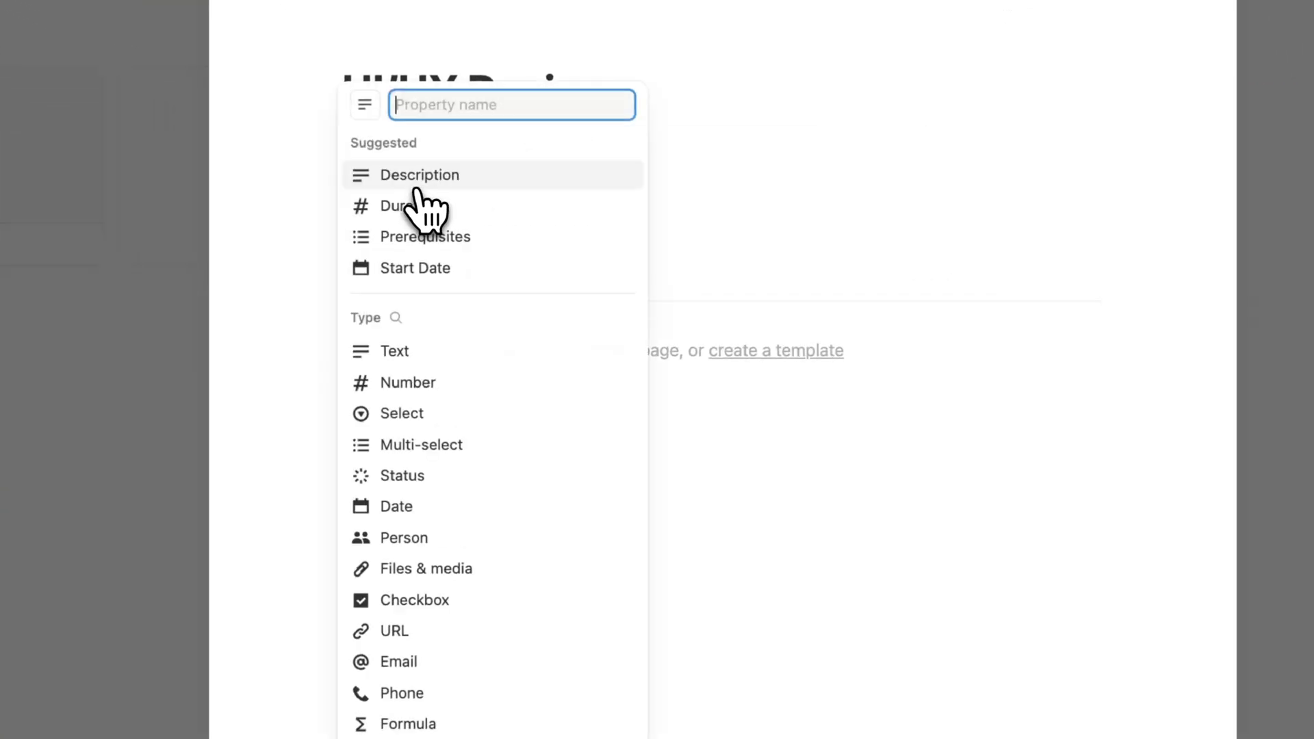
pyautogui.click(396, 319)
pyautogui.write('date')
pyautogui.click(413, 518)
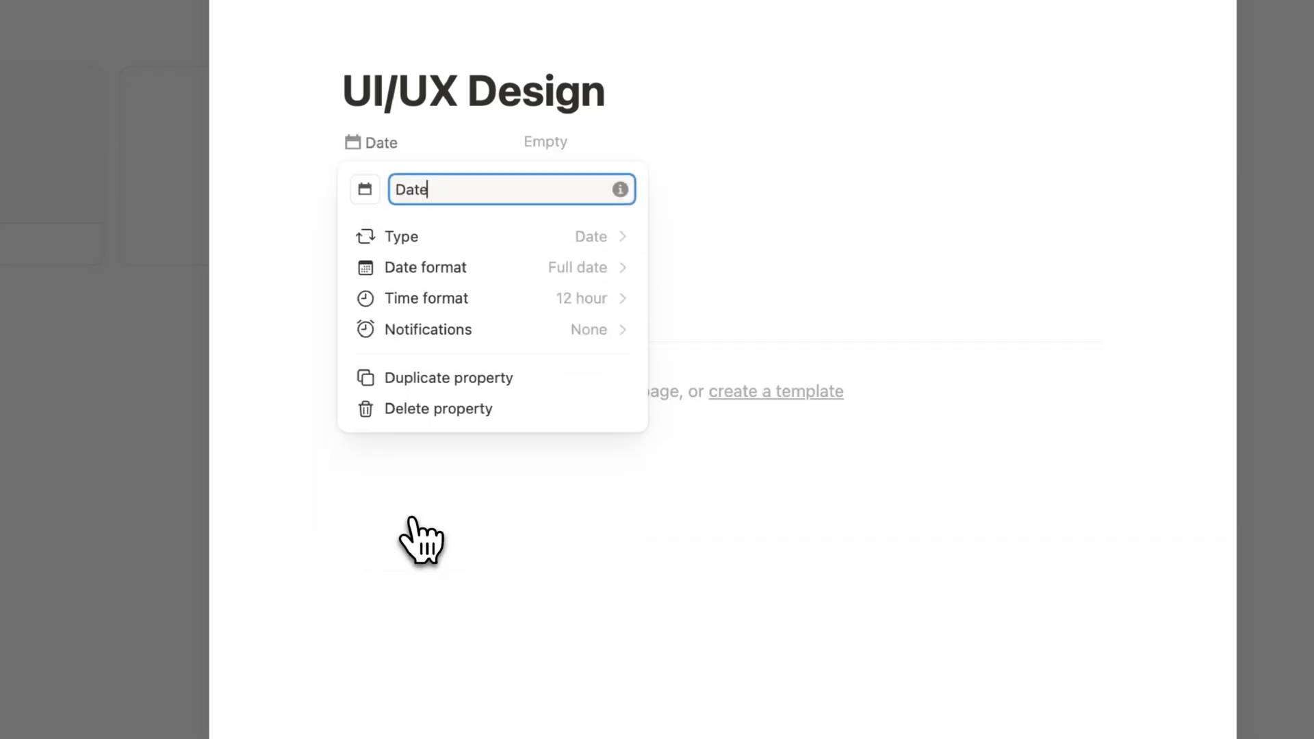
pyautogui.press('Escape')
pyautogui.click(440, 182)
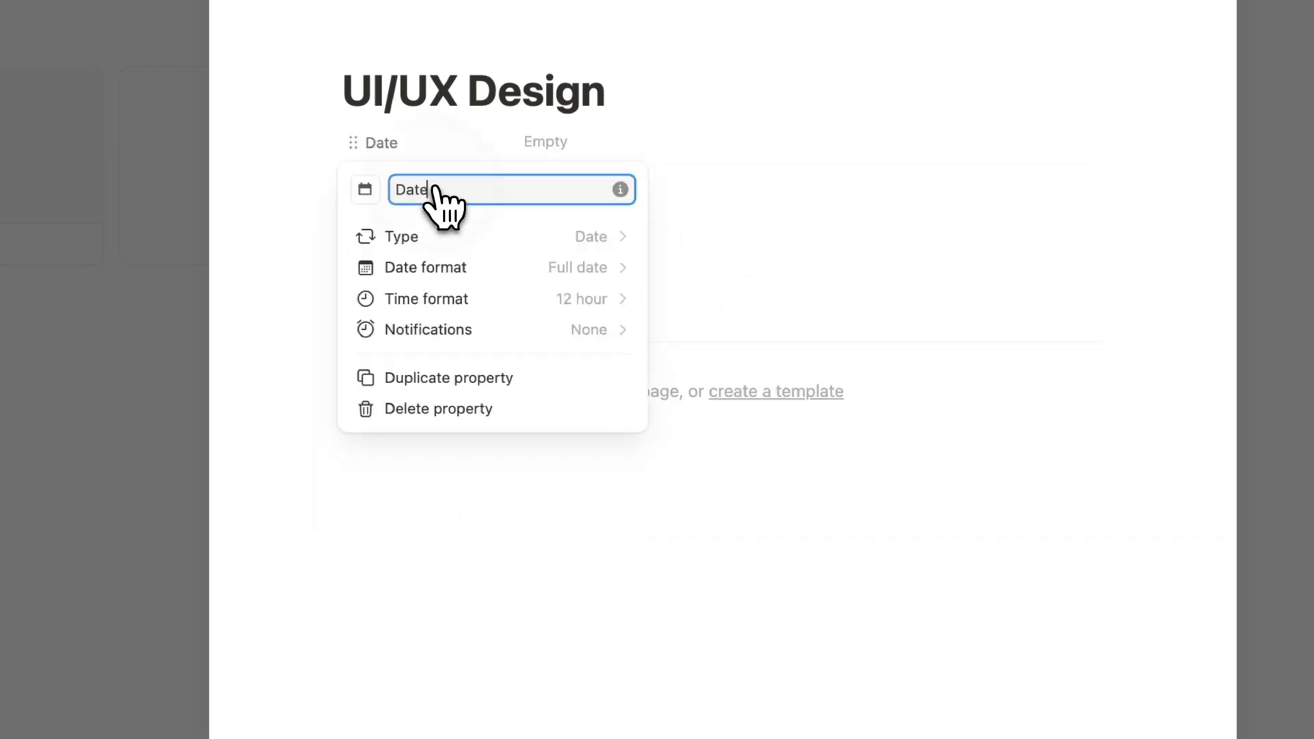
pyautogui.write('s')
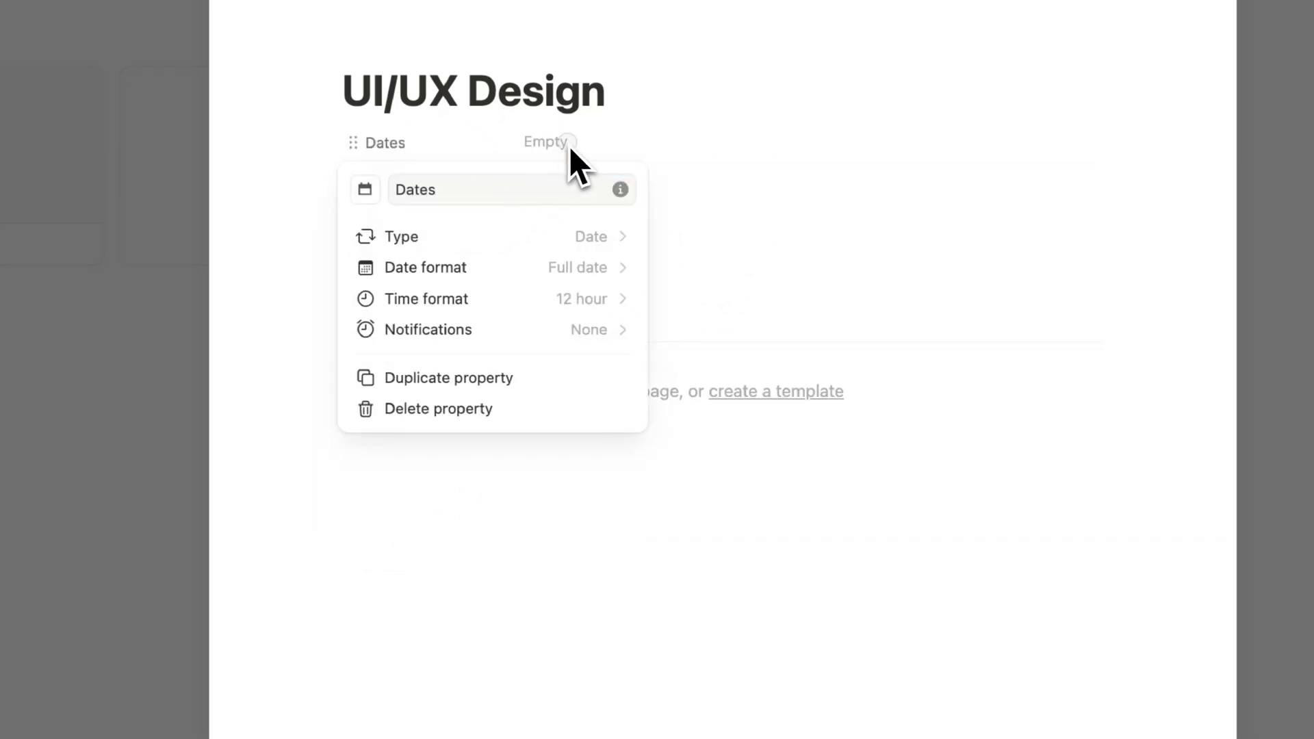
pyautogui.click(569, 147)
# Set Dates to a range from August 7 to December 17, 2025.
pyautogui.click(588, 144)
pyautogui.click(753, 504)
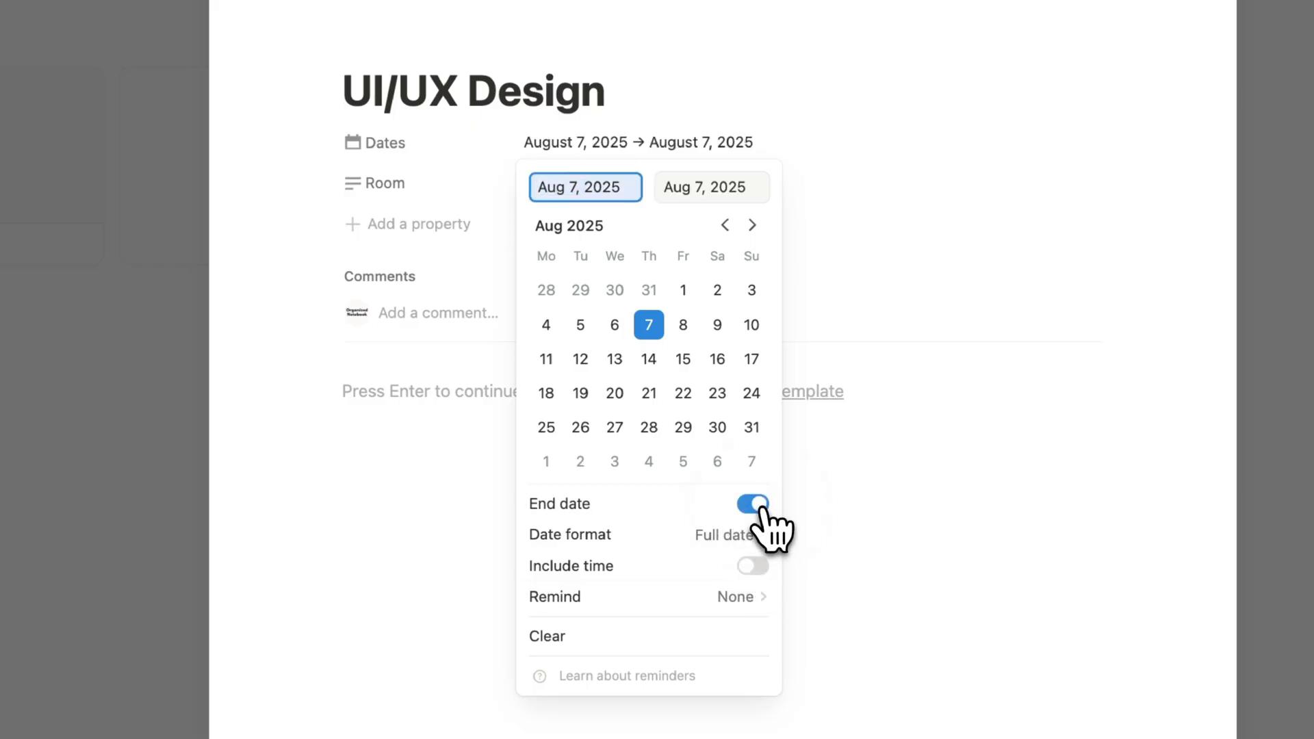
pyautogui.click(753, 225)
pyautogui.click(753, 225)
pyautogui.click(753, 225)
pyautogui.click(752, 225)
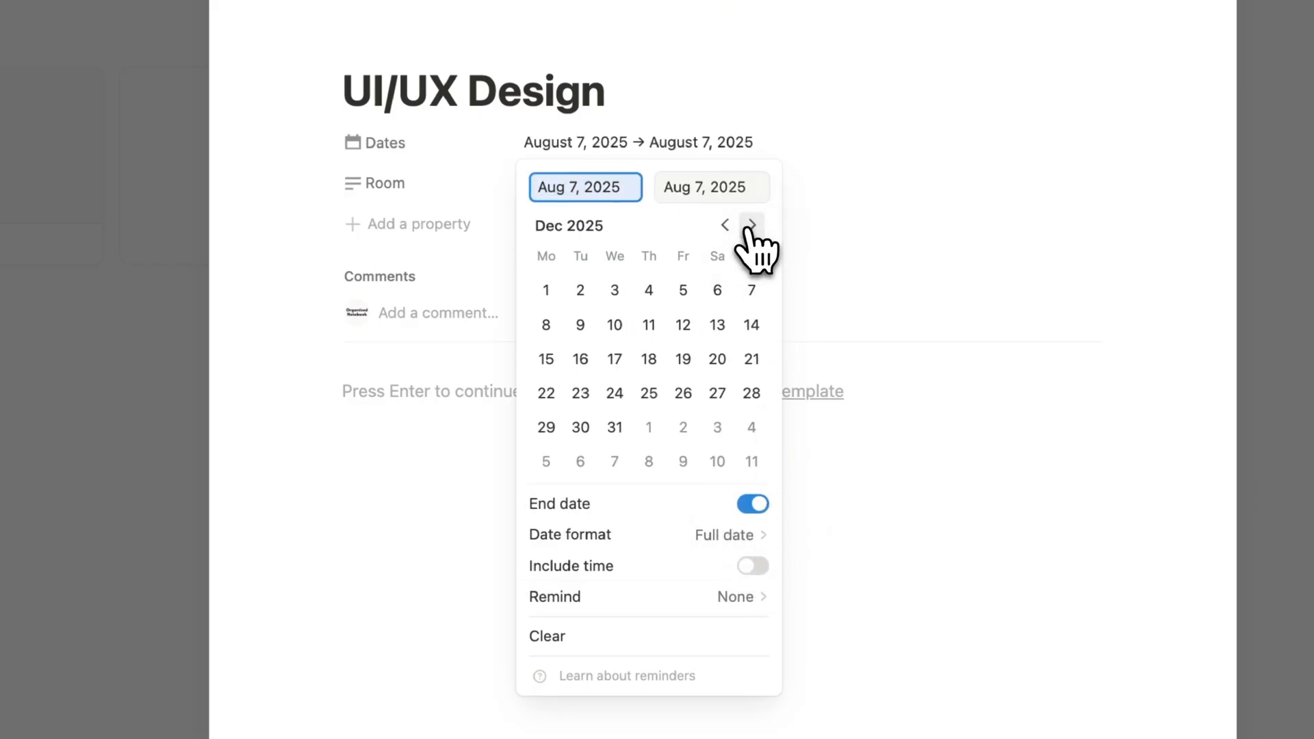
pyautogui.click(647, 393)
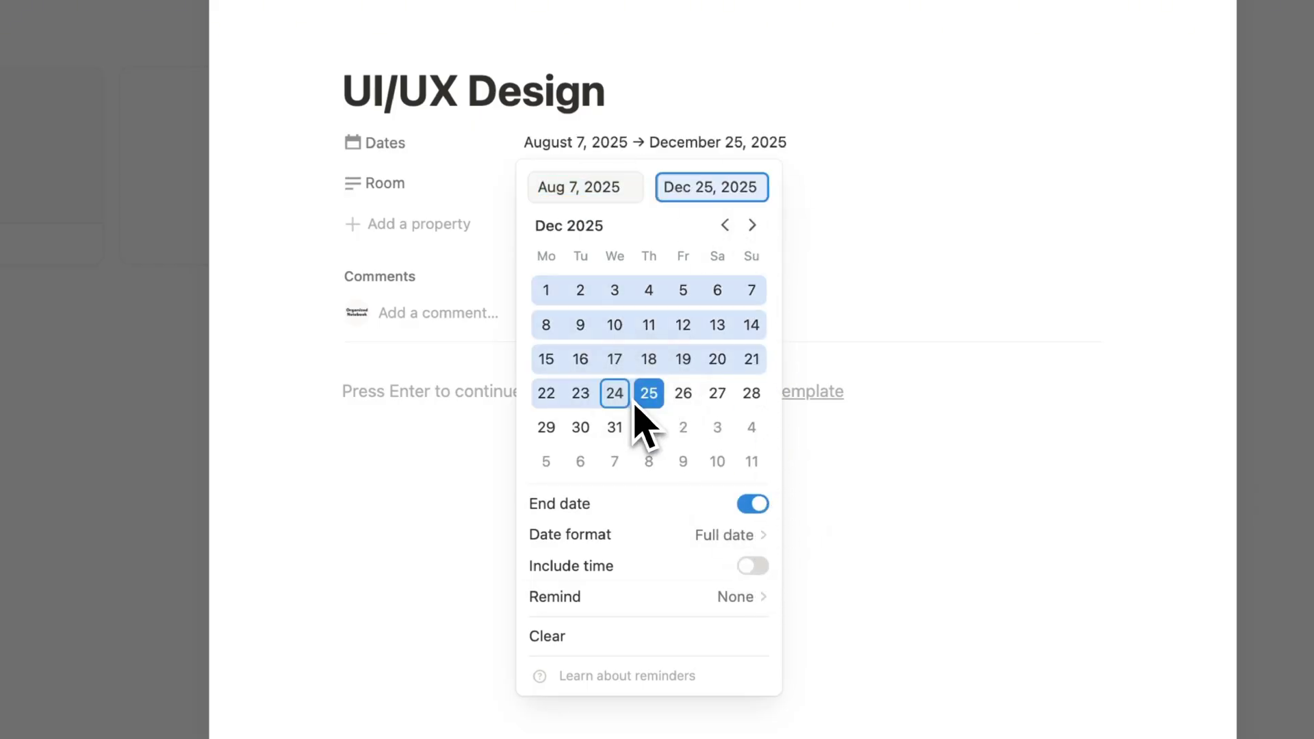
pyautogui.click(615, 359)
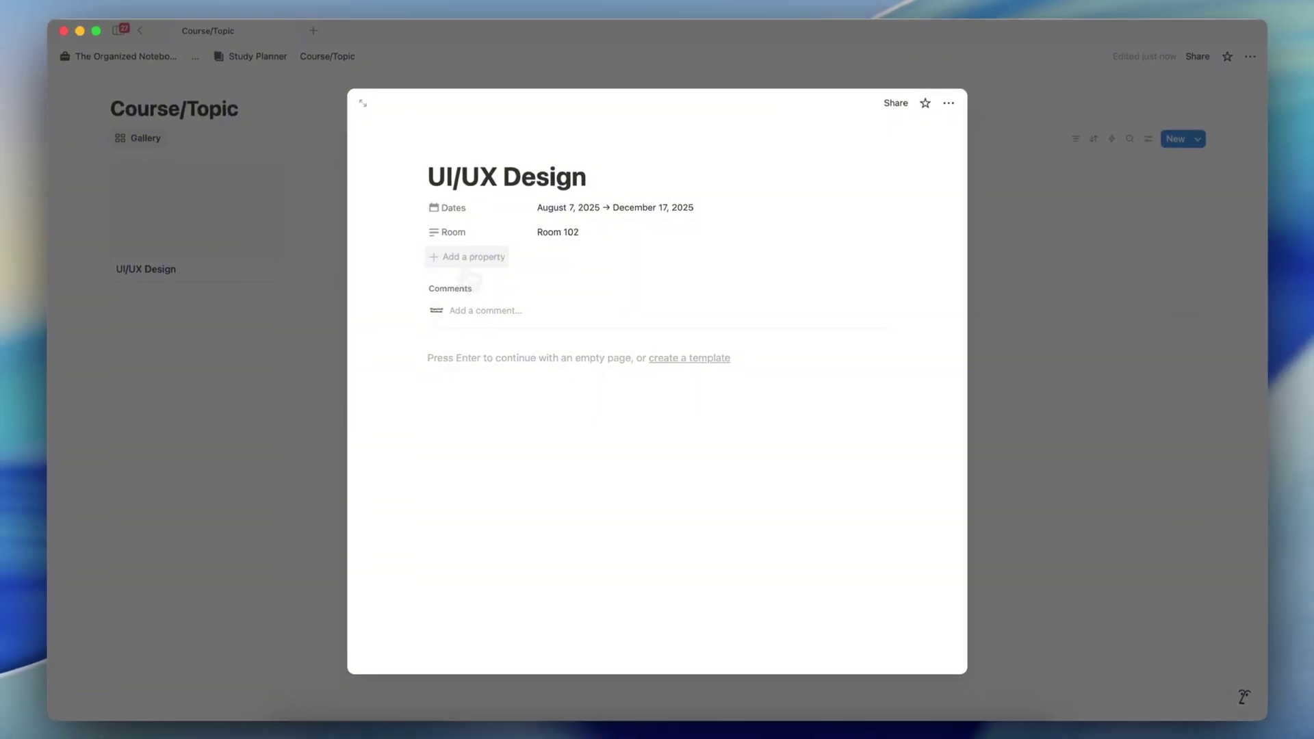
# Add another text property for the Instructor and clear its default name.
pyautogui.click(468, 257)
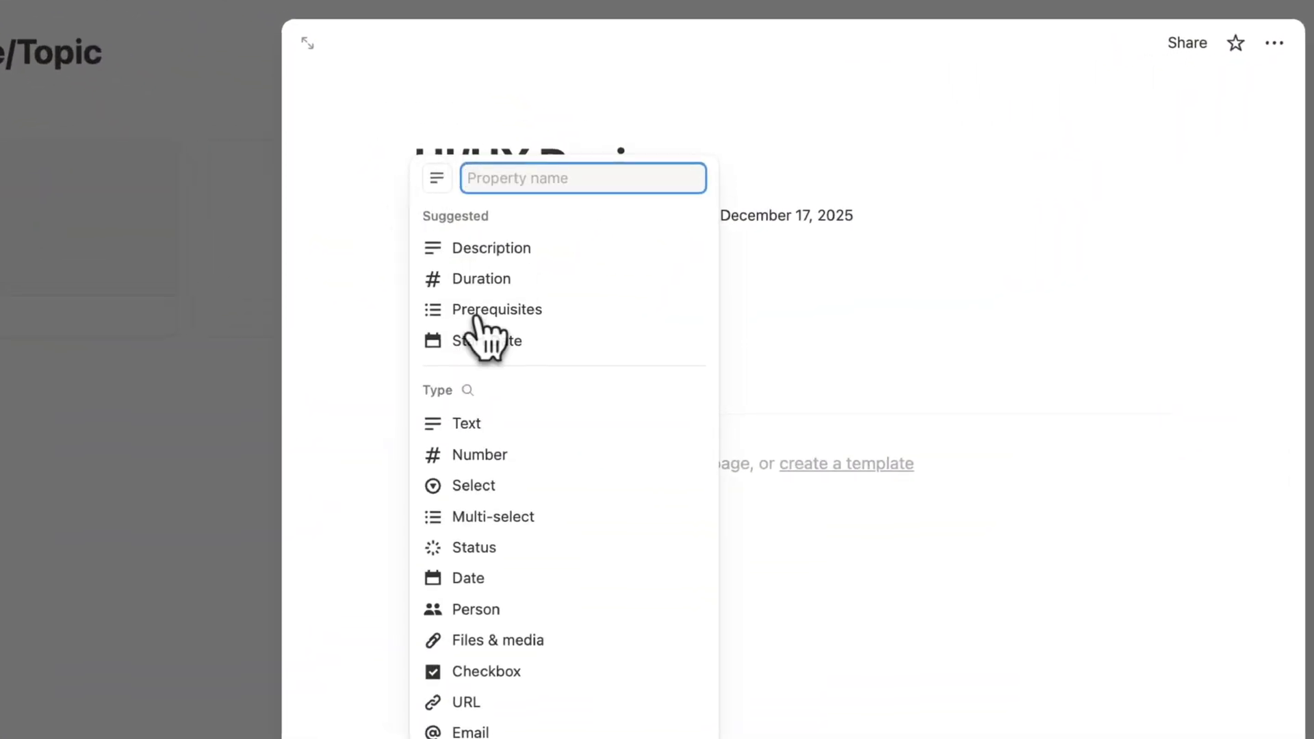
pyautogui.click(536, 423)
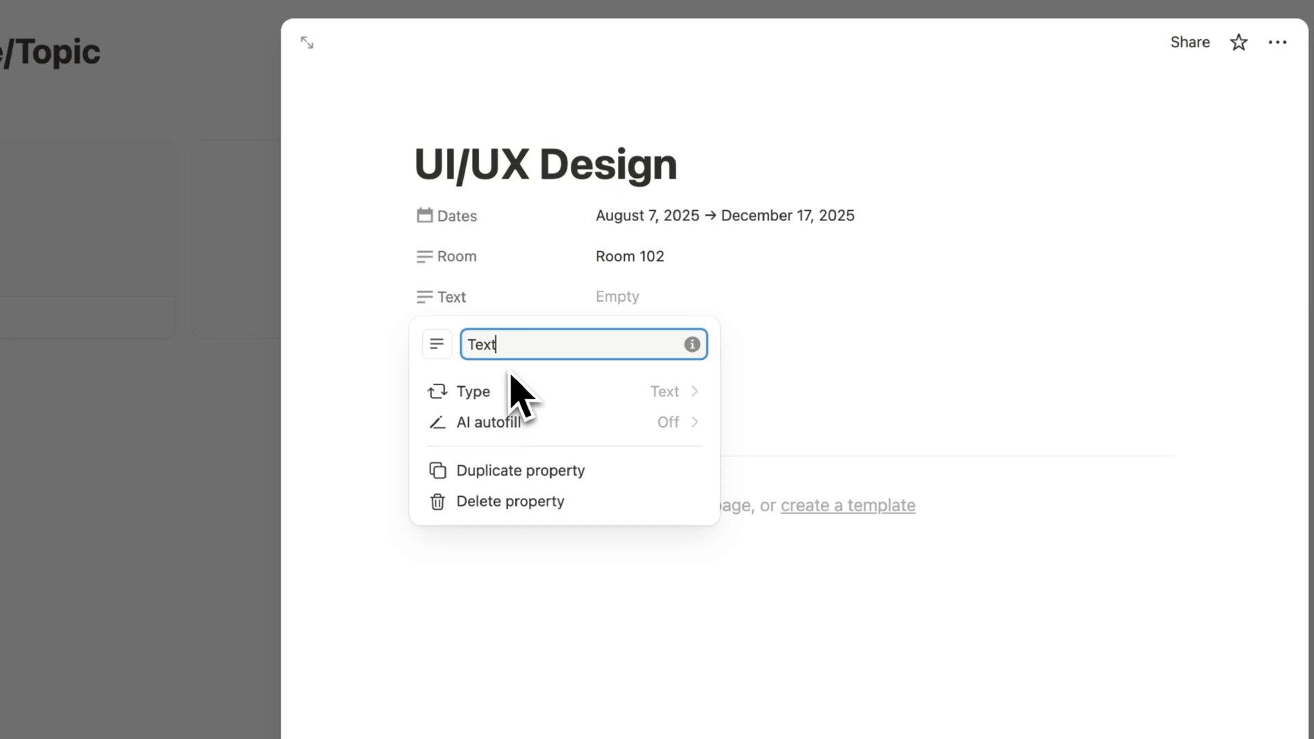
pyautogui.press('BackSpace')
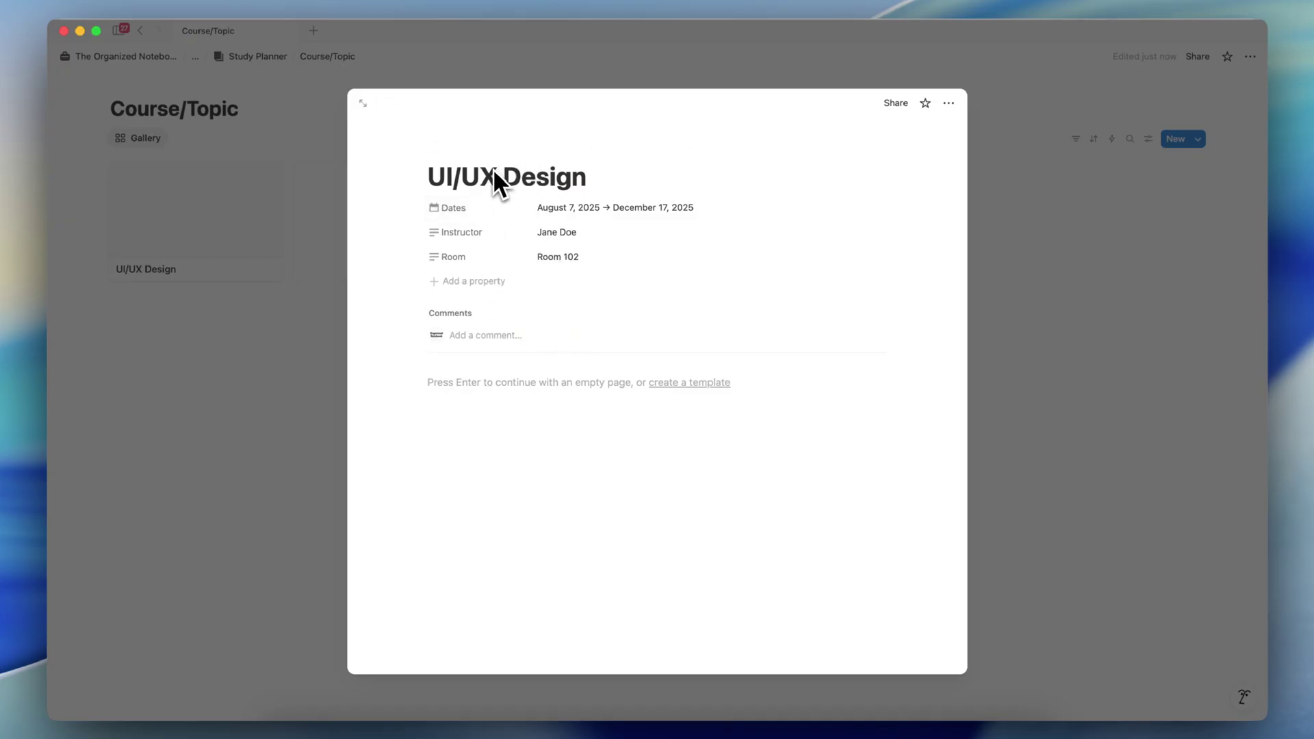
# Cover the UI/UX Design page with an Unsplash 'ui' photo of phone app screens, then add an icon.
pyautogui.moveTo(490, 147)
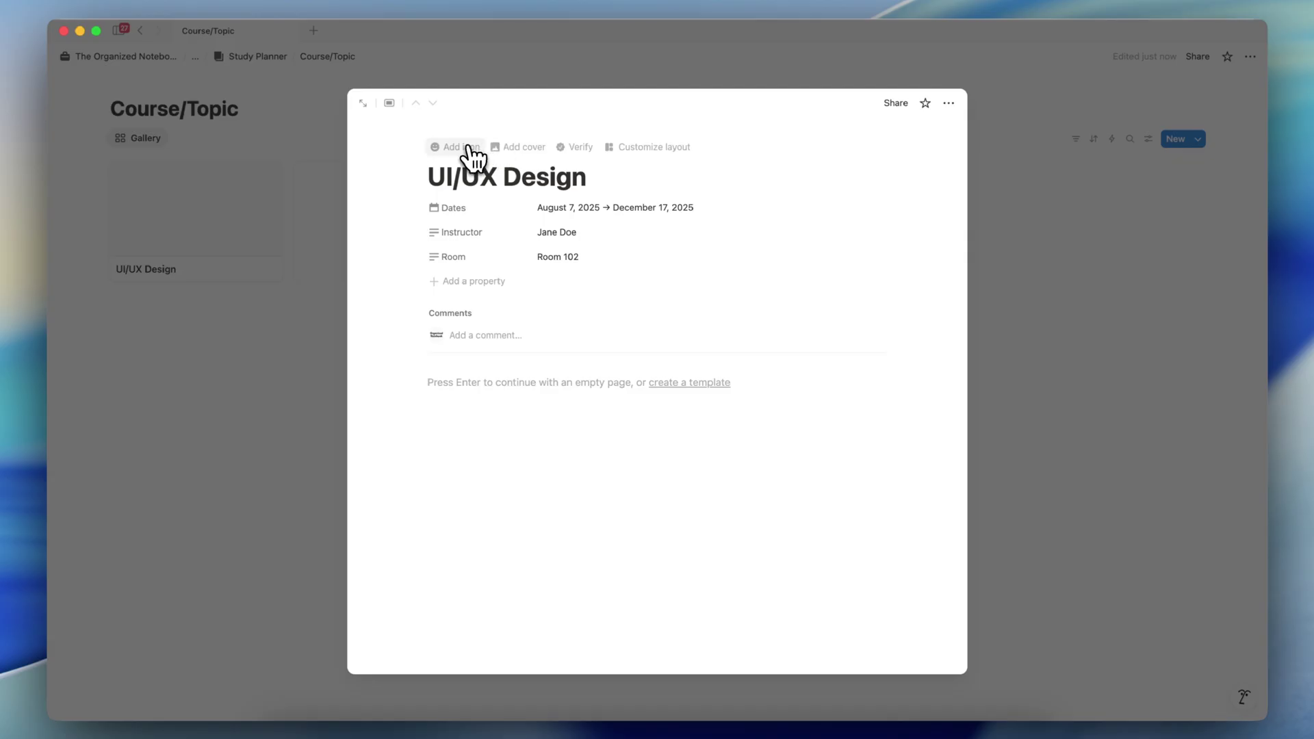
pyautogui.click(518, 146)
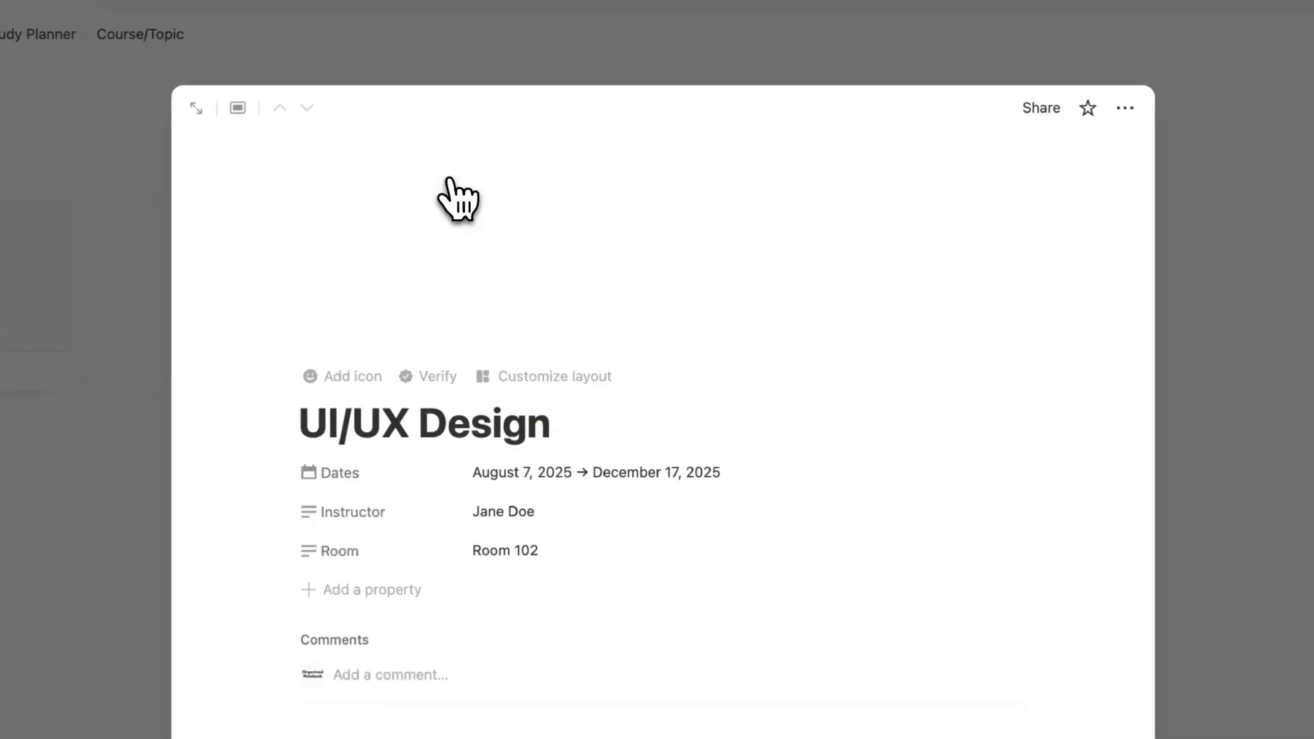
pyautogui.moveTo(761, 174)
pyautogui.click(881, 168)
pyautogui.click(829, 200)
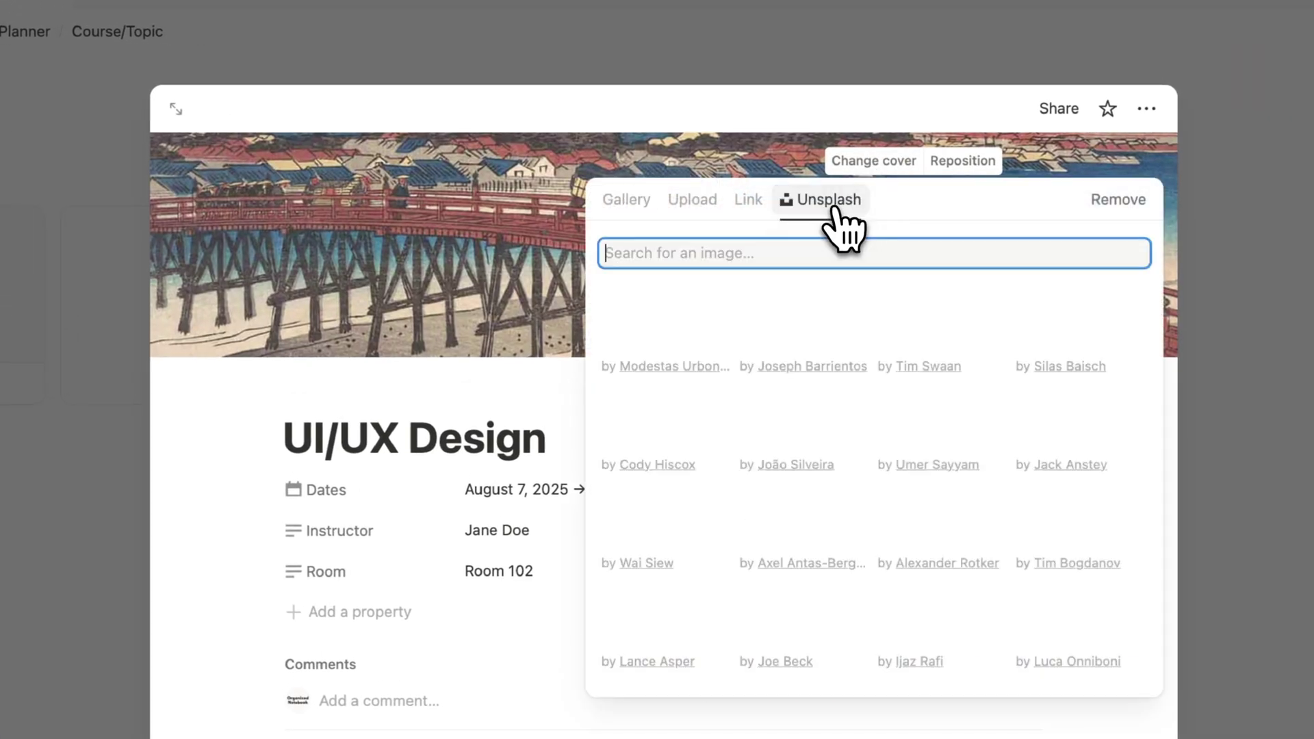
pyautogui.write('ui')
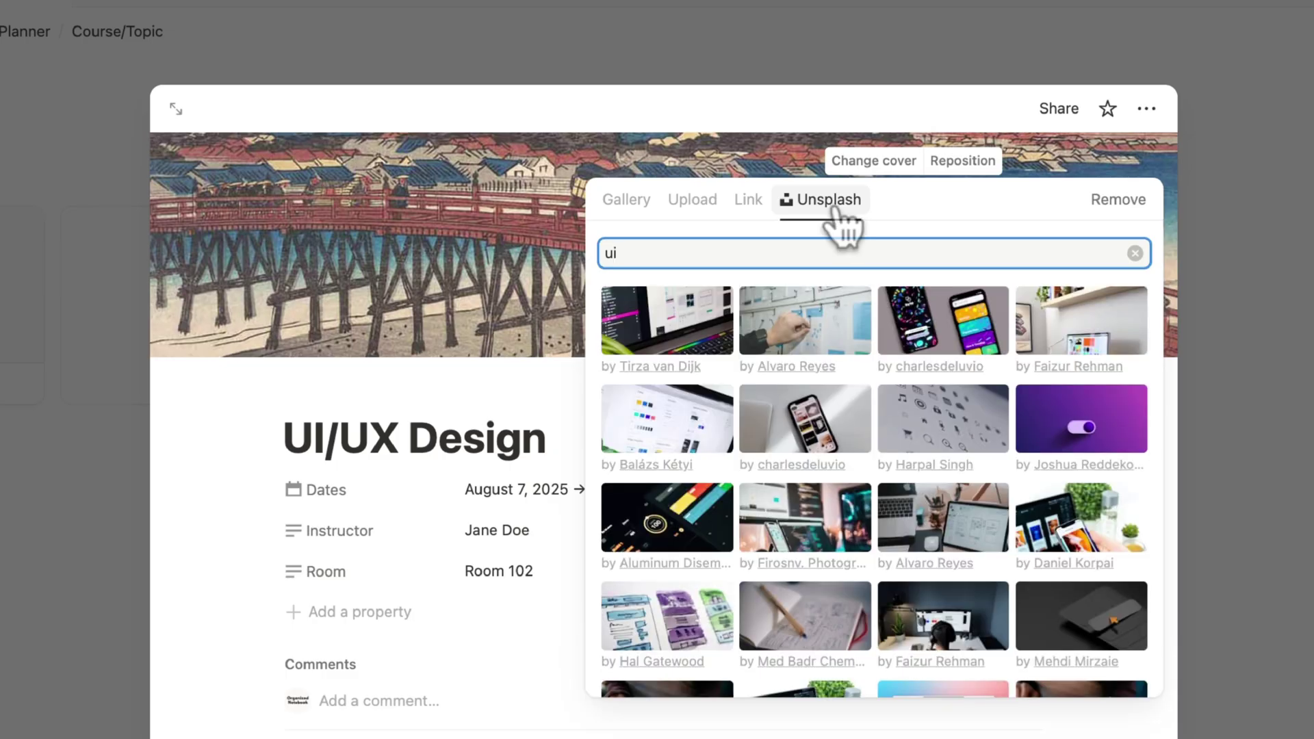
pyautogui.click(951, 336)
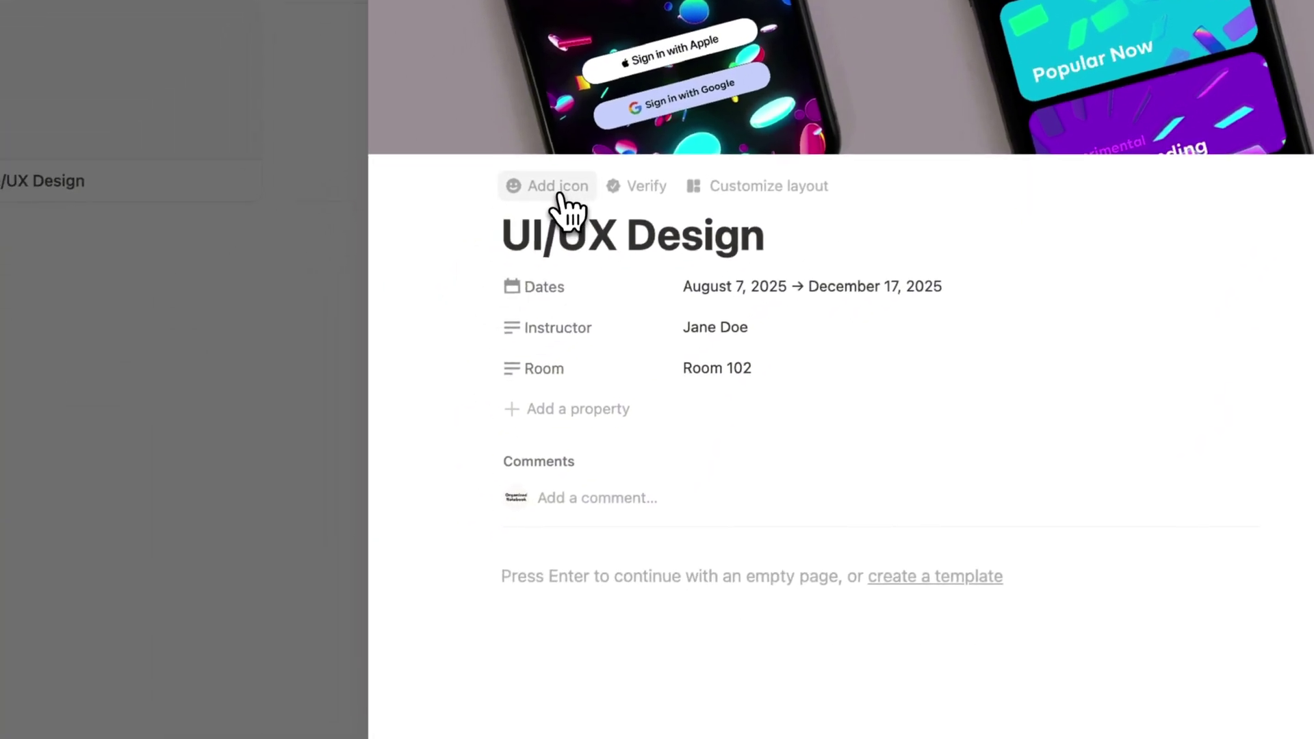
pyautogui.click(331, 384)
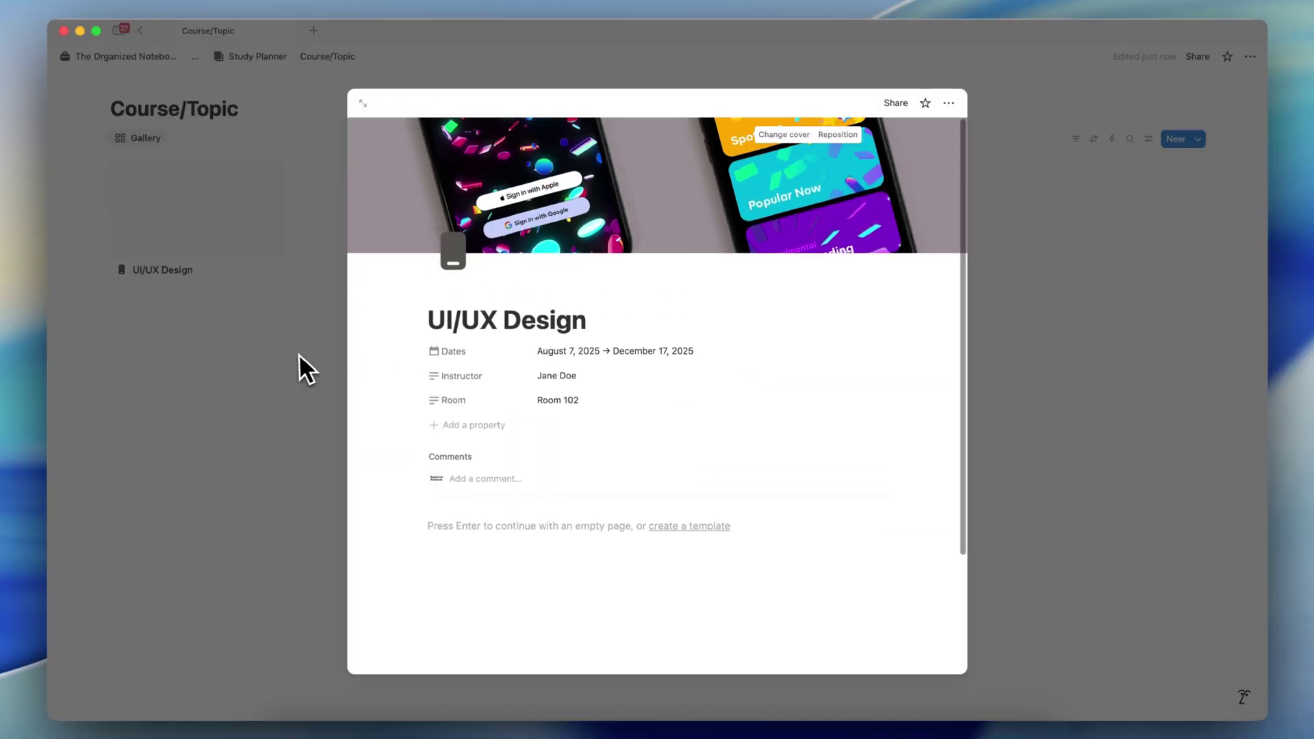
# Pick the lightning-bolt icon and set the gallery card preview to Page cover.
pyautogui.click(286, 361)
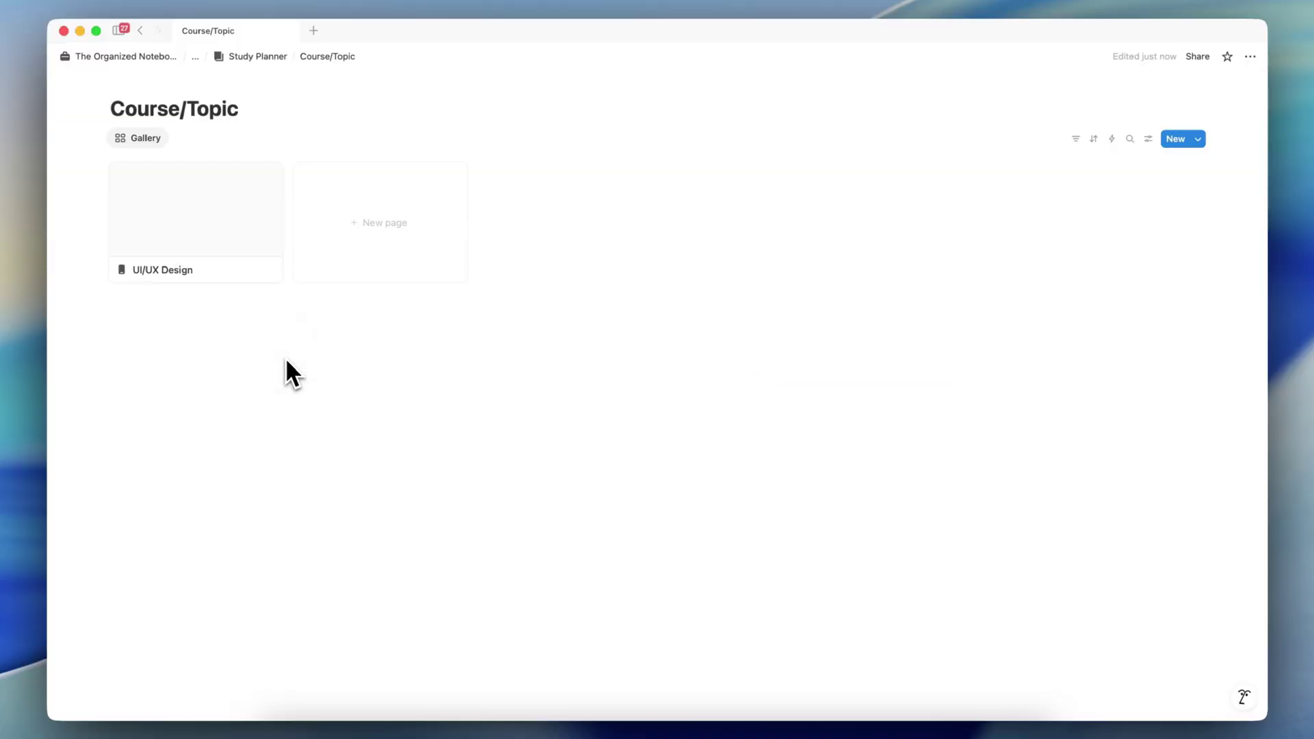
pyautogui.click(1148, 143)
pyautogui.click(1133, 215)
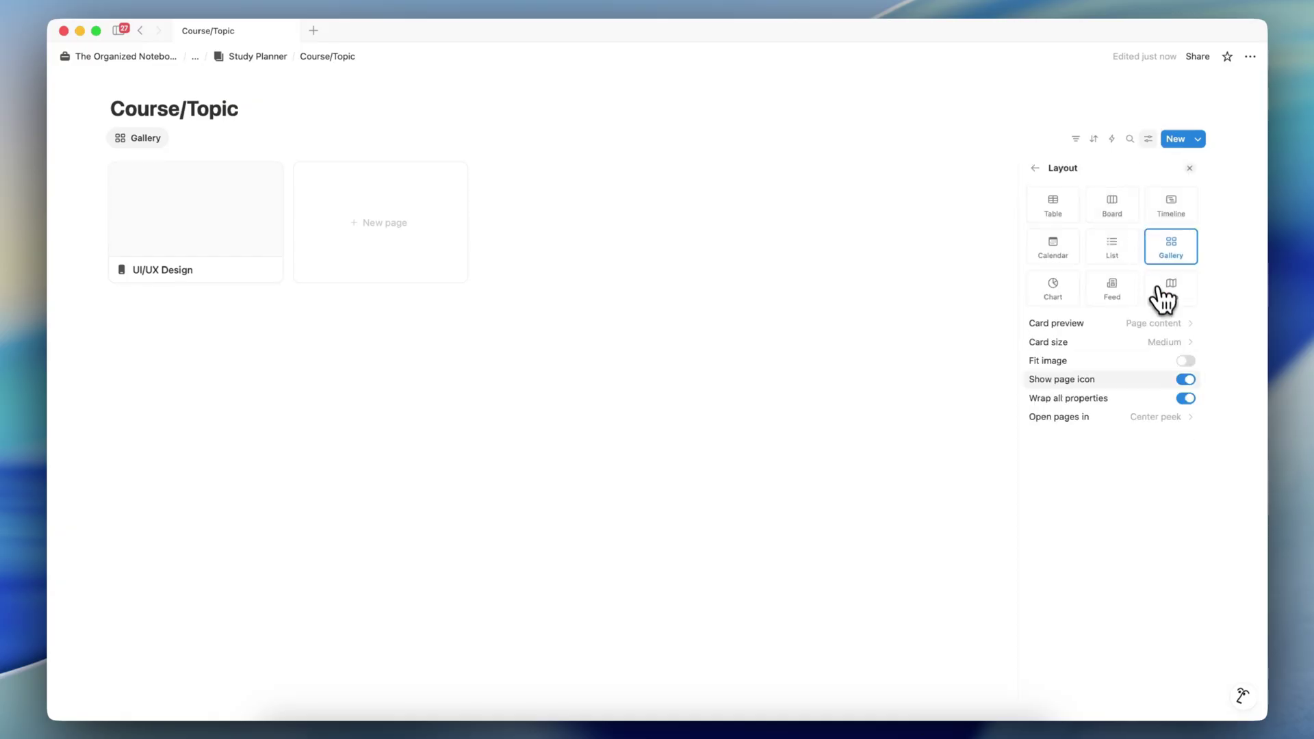
pyautogui.click(1188, 325)
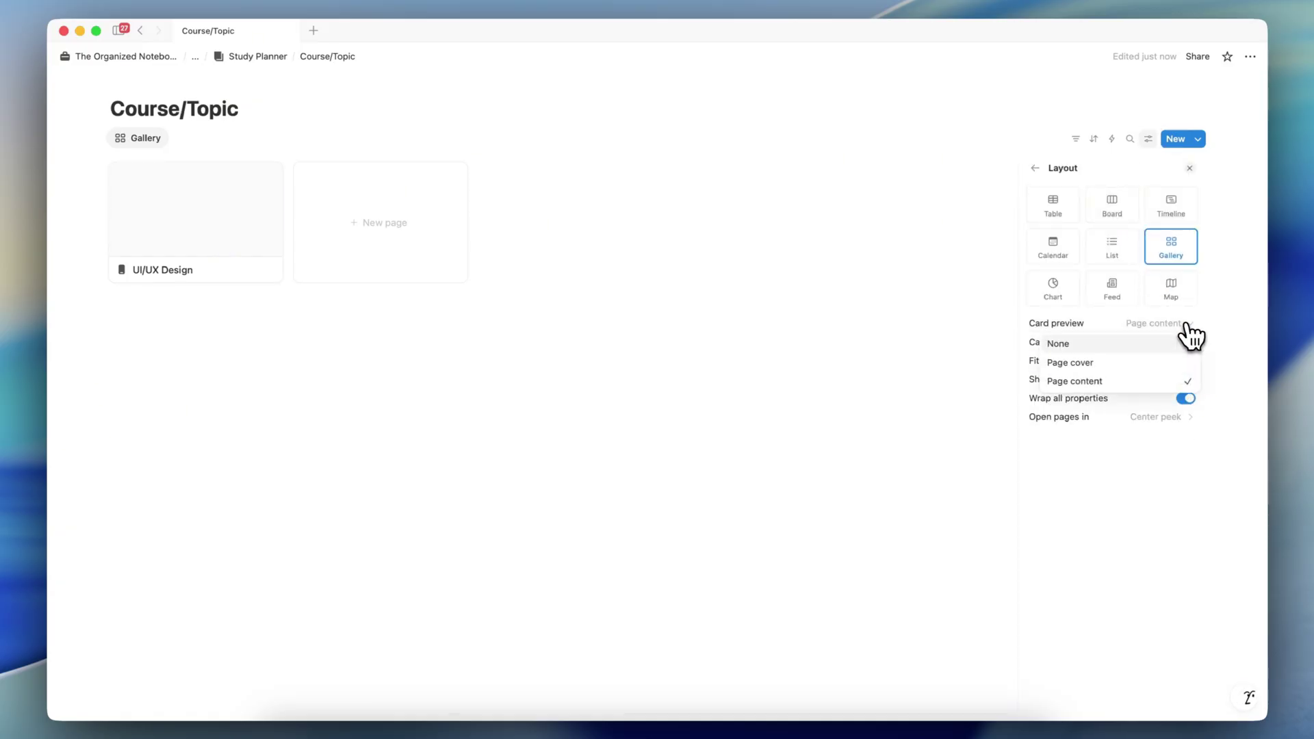
pyautogui.click(1153, 369)
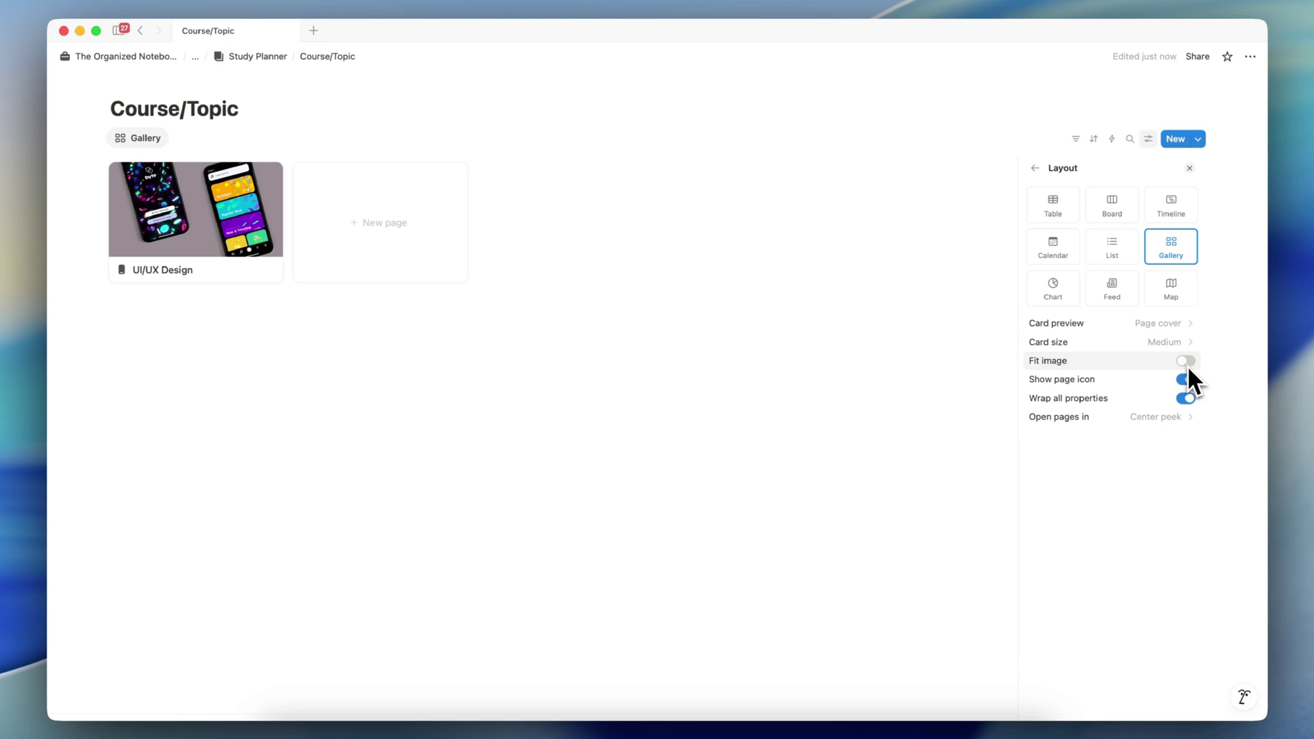
# Show Dates, Instructor and Room on the gallery cards, then return to Study Planner.
pyautogui.click(1035, 168)
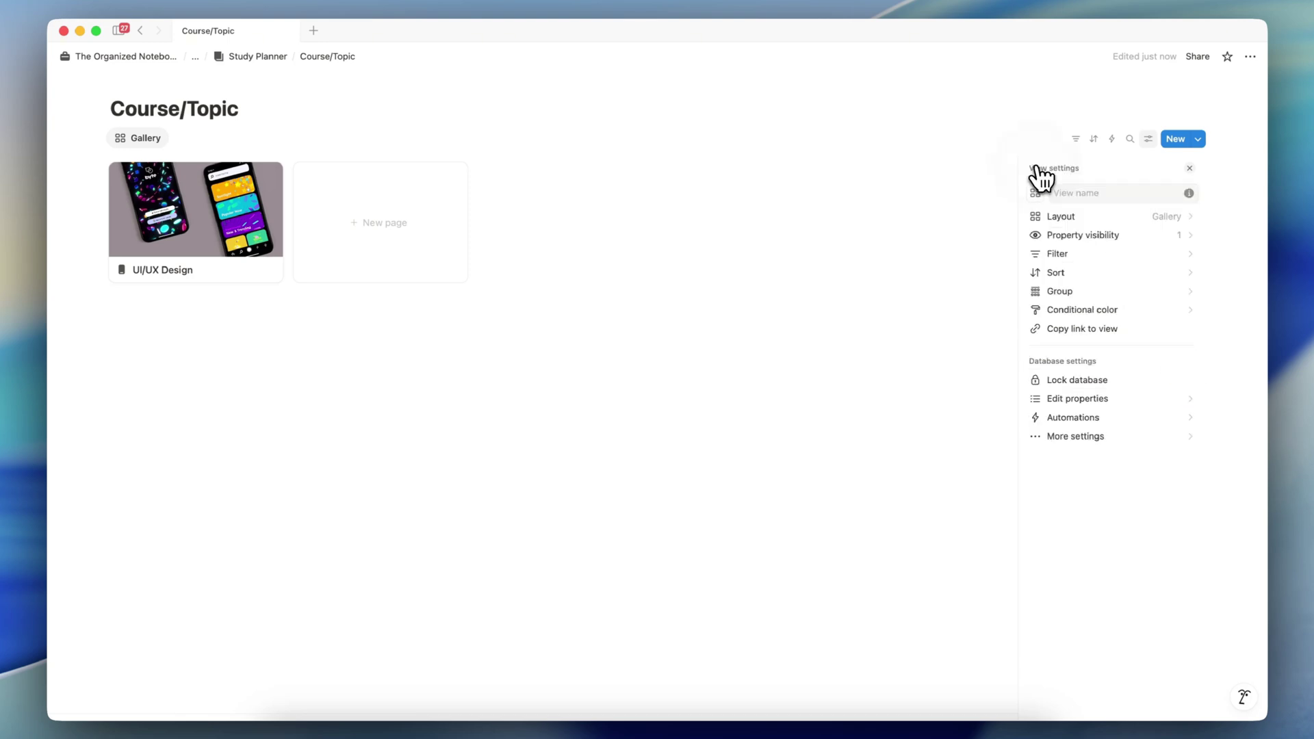
pyautogui.click(1087, 235)
pyautogui.click(1188, 287)
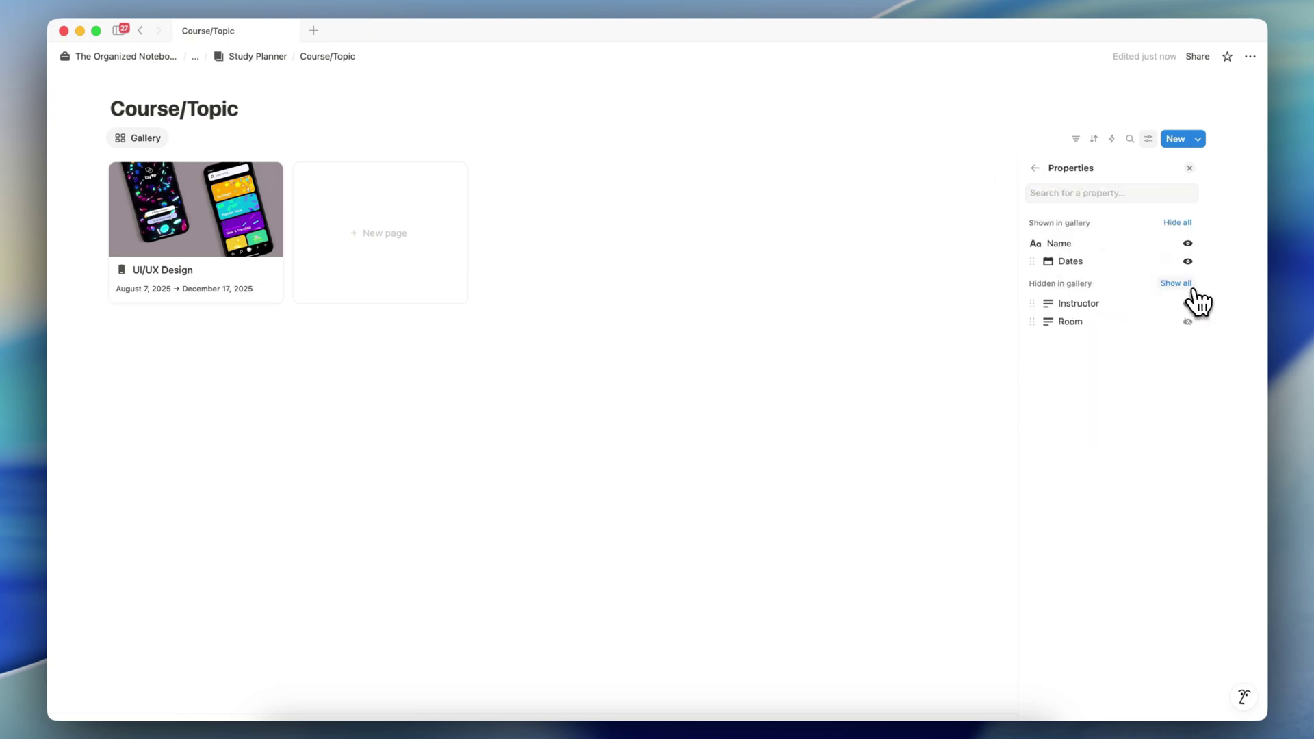
pyautogui.click(1188, 303)
pyautogui.click(1188, 321)
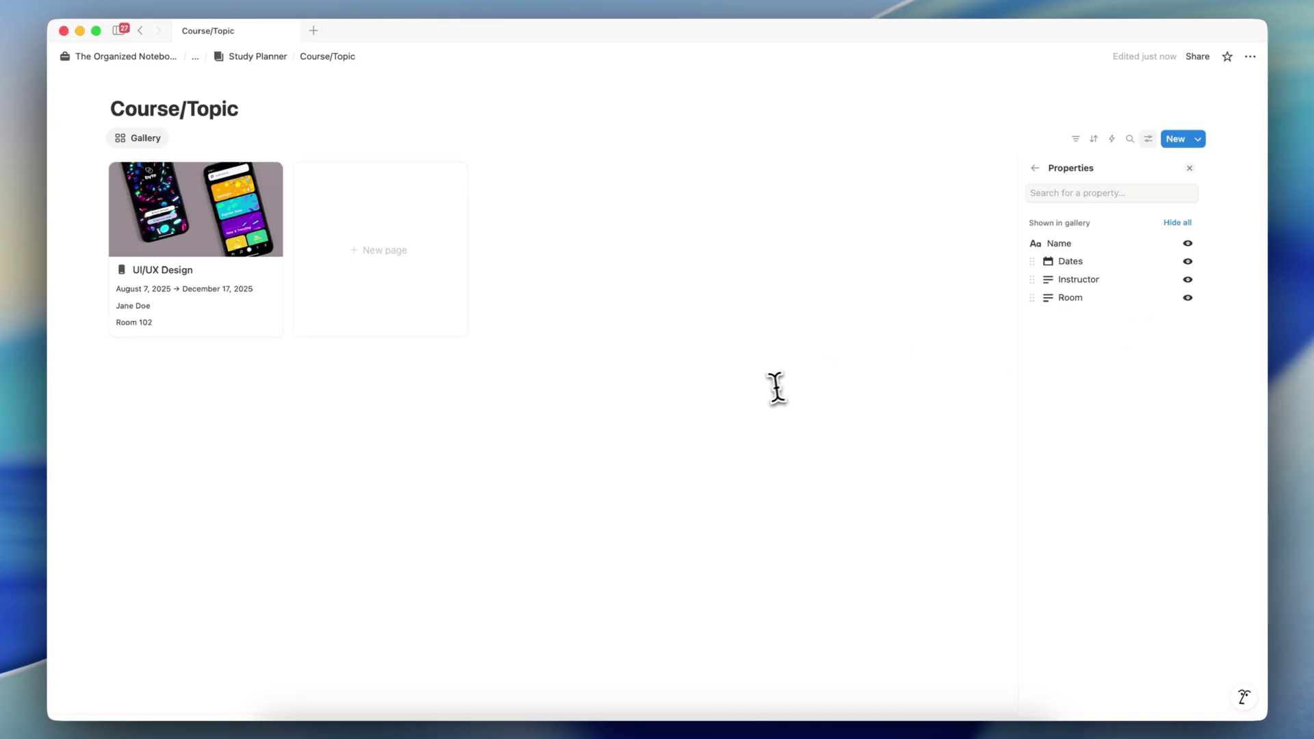
pyautogui.click(715, 397)
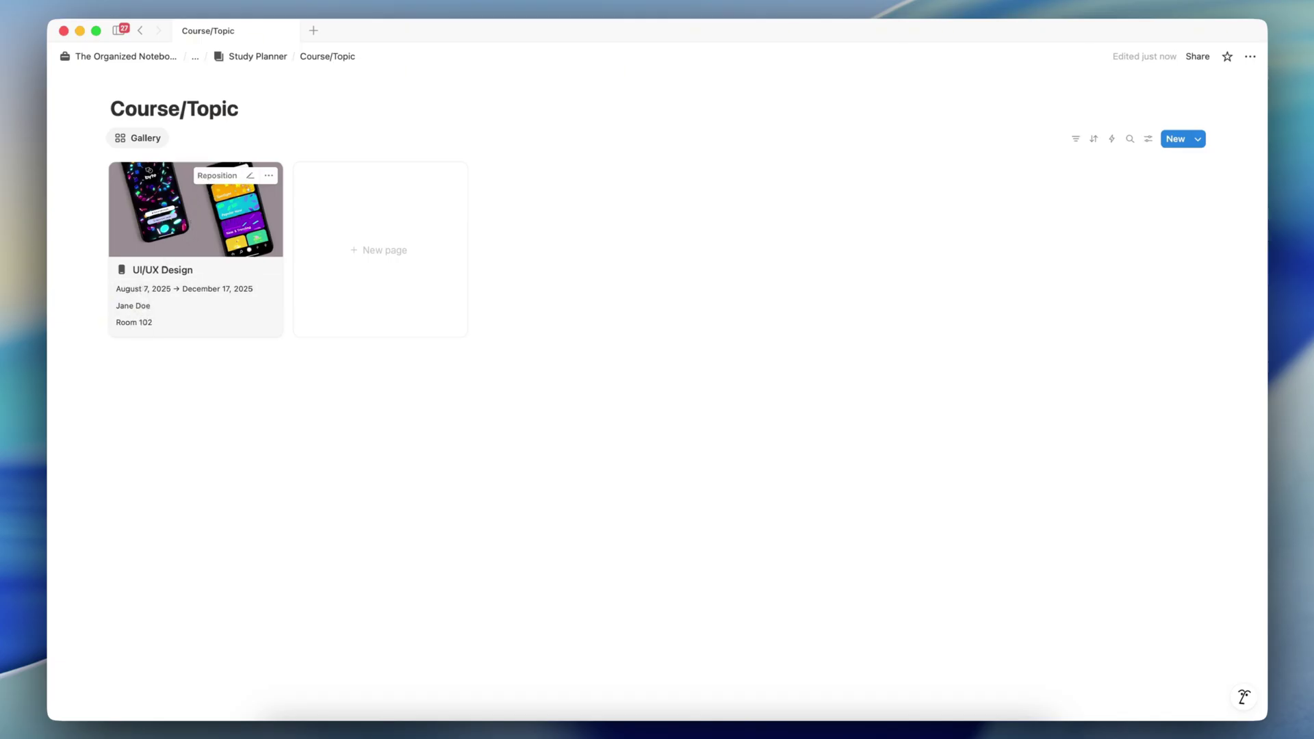
pyautogui.click(257, 57)
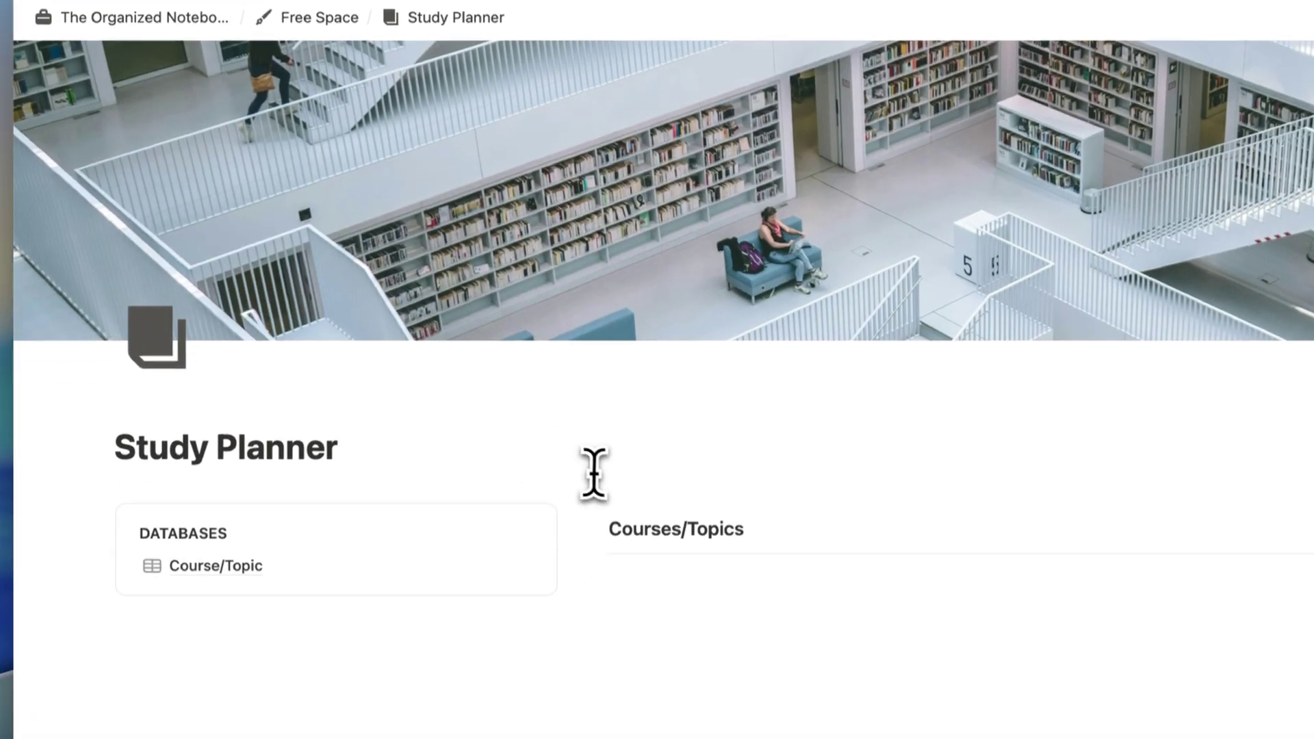
# Under Courses/Topics, insert a linked Course/Topic view in Gallery layout with its title hidden.
pyautogui.click(683, 593)
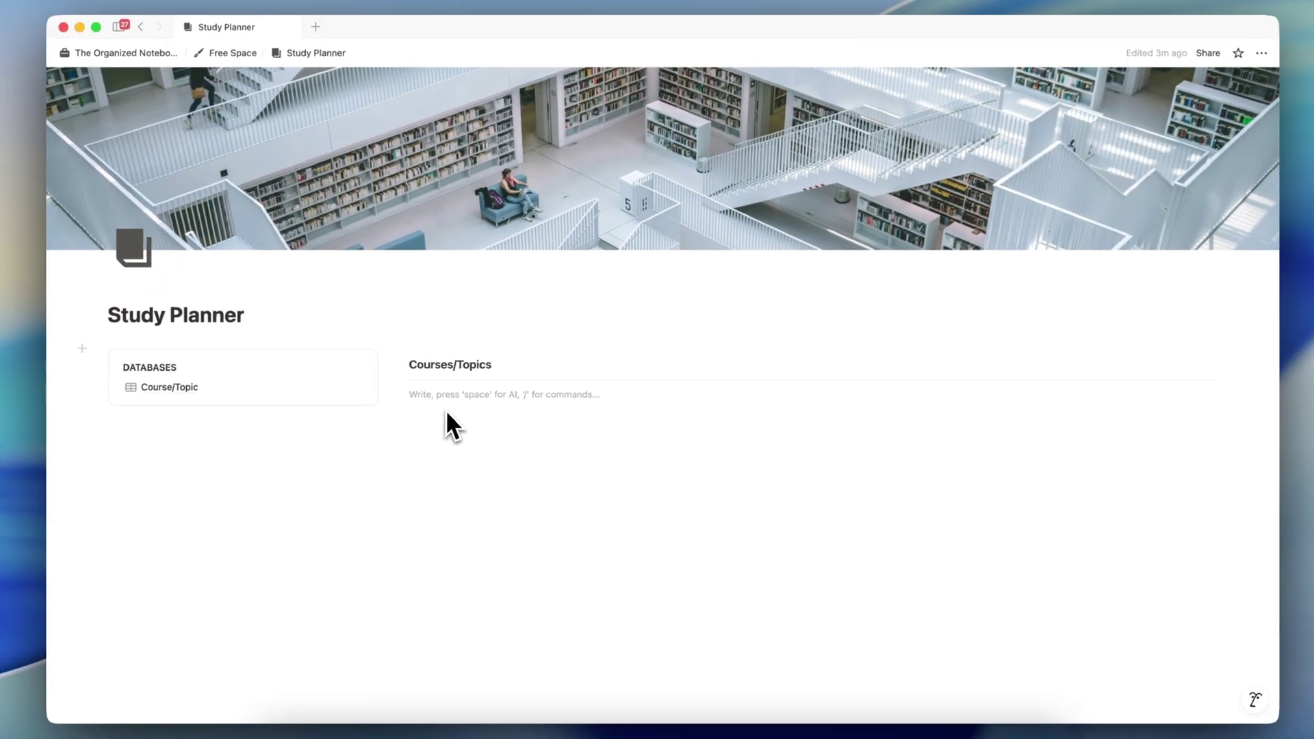
pyautogui.write('/linked')
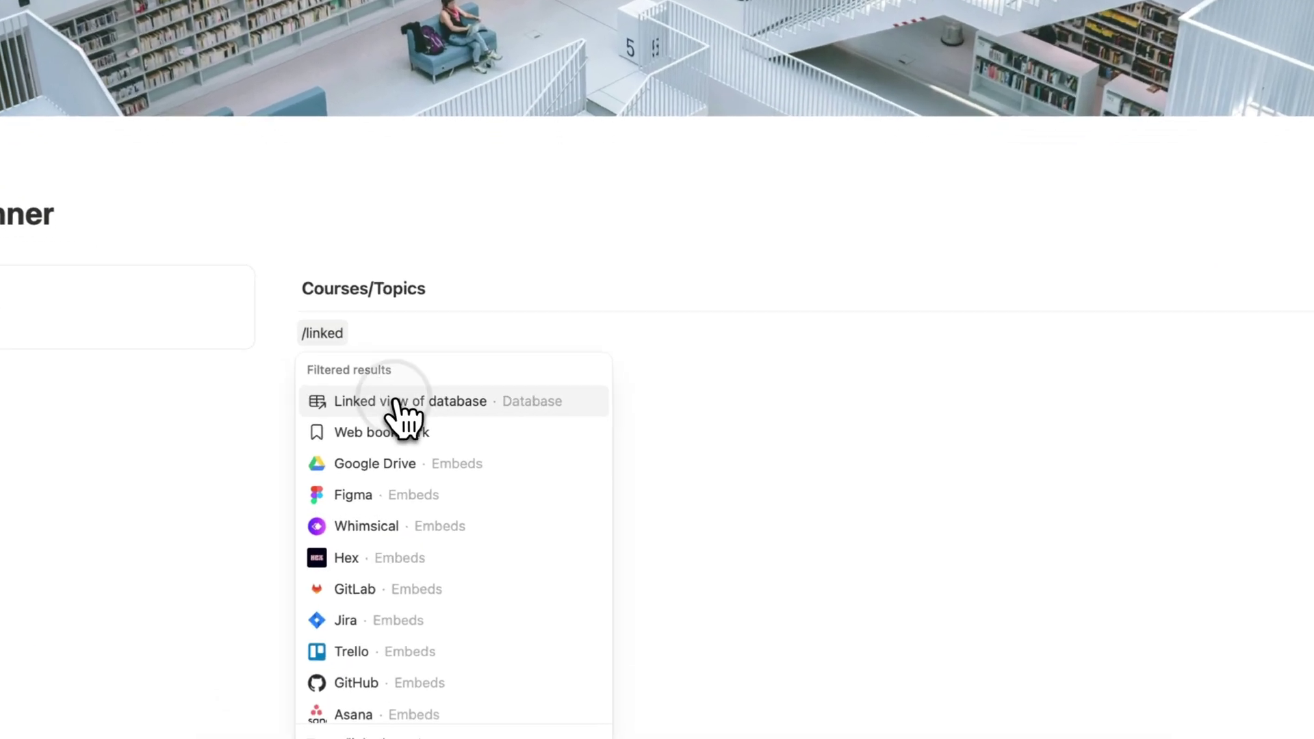
pyautogui.click(469, 440)
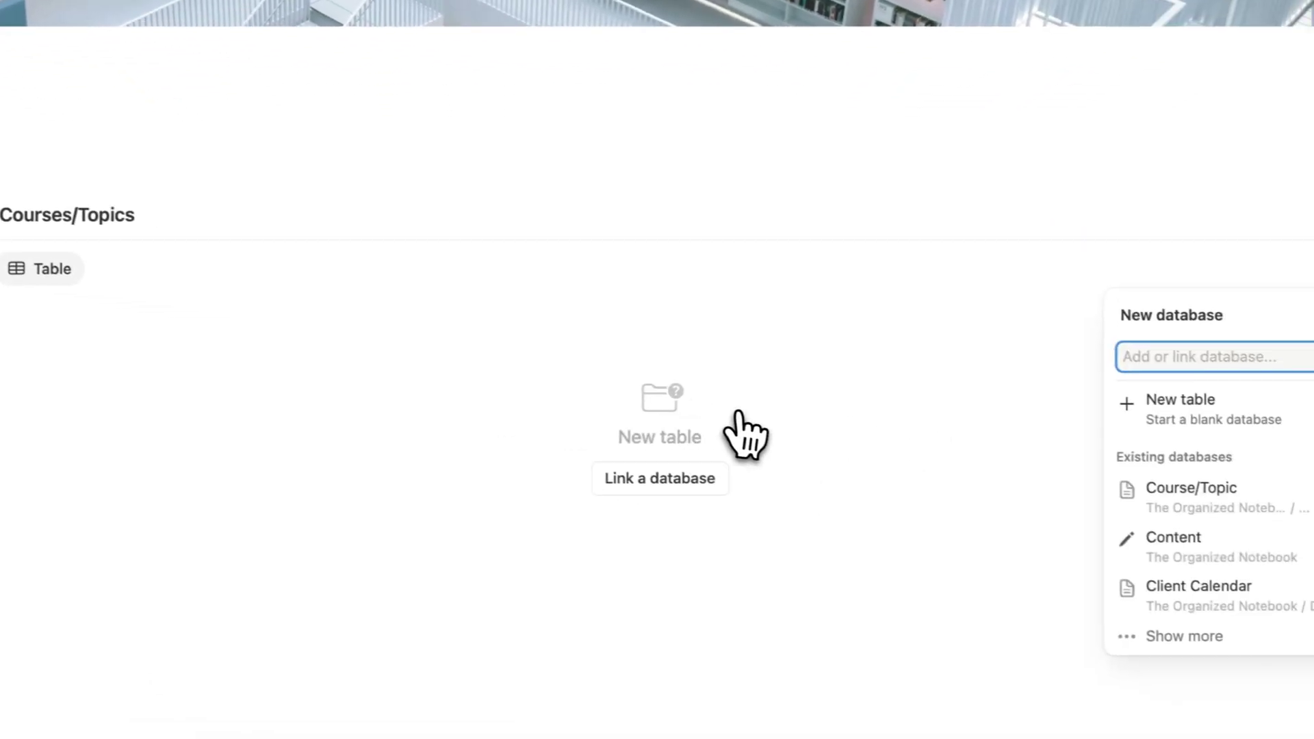
pyautogui.click(1129, 489)
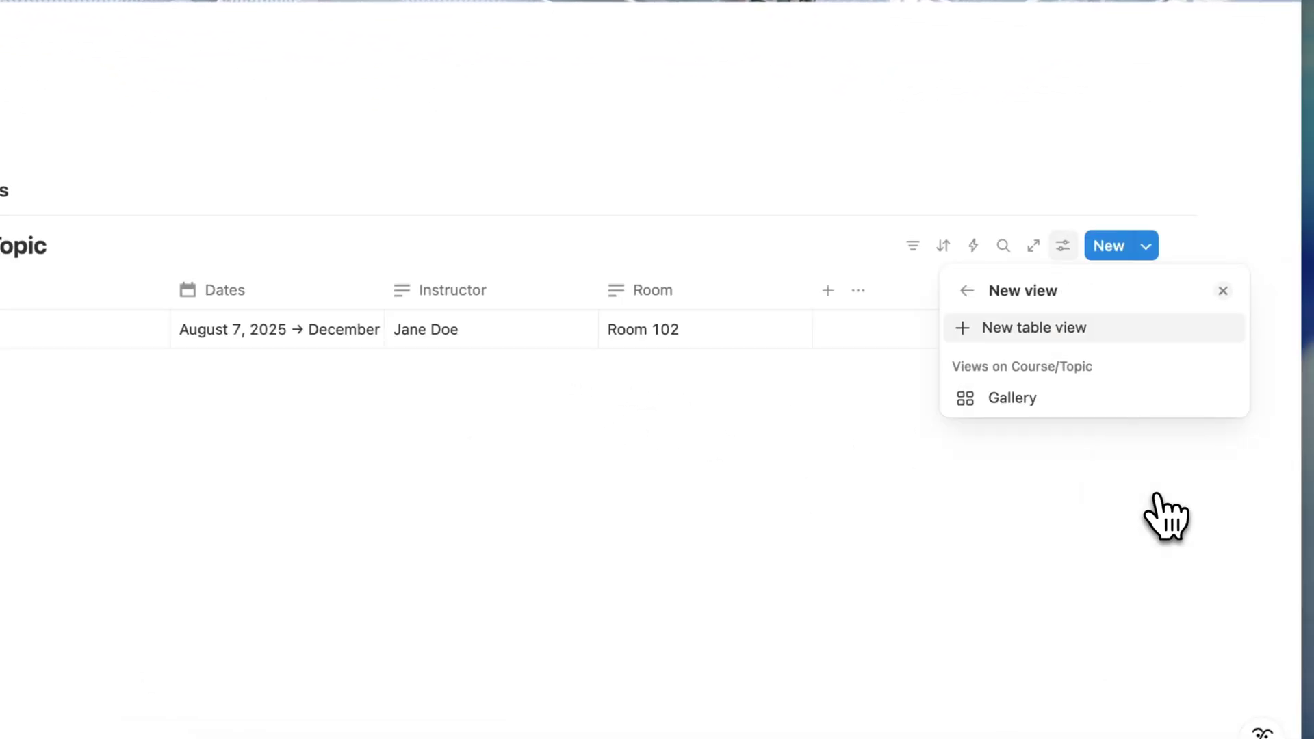
pyautogui.click(1039, 404)
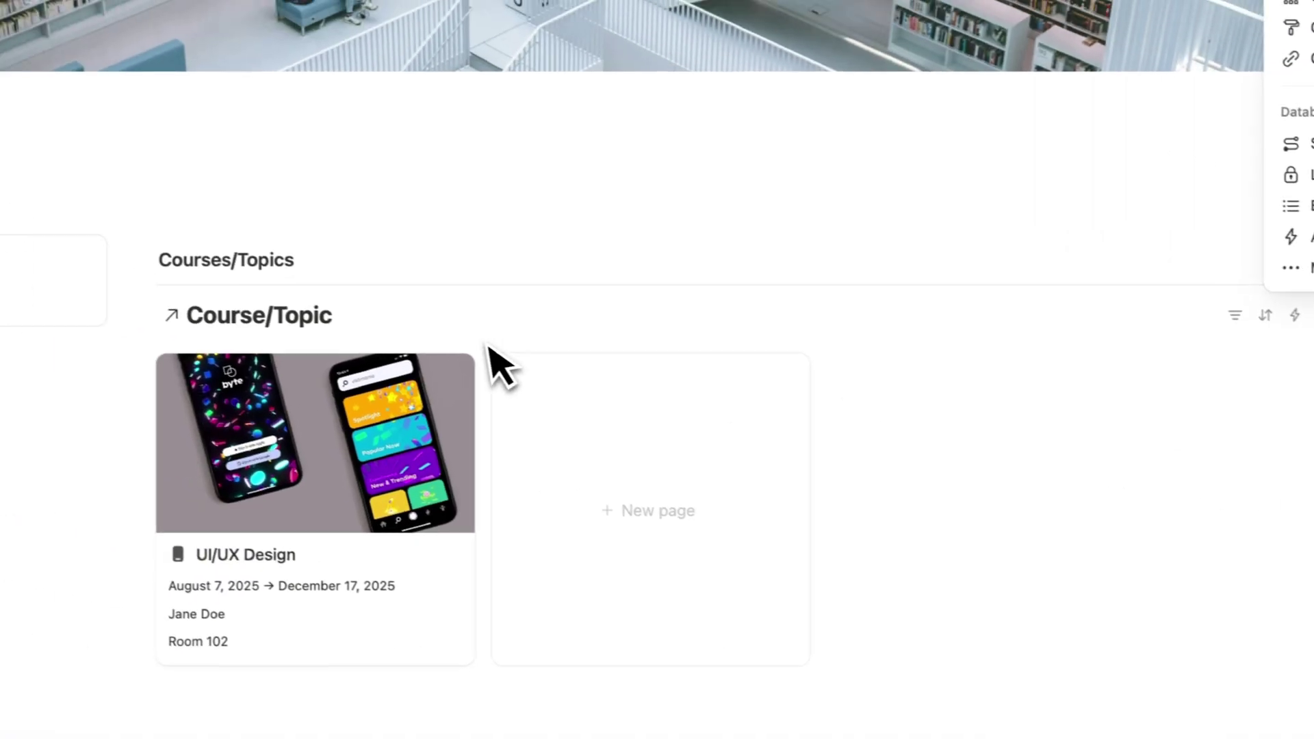
pyautogui.click(374, 316)
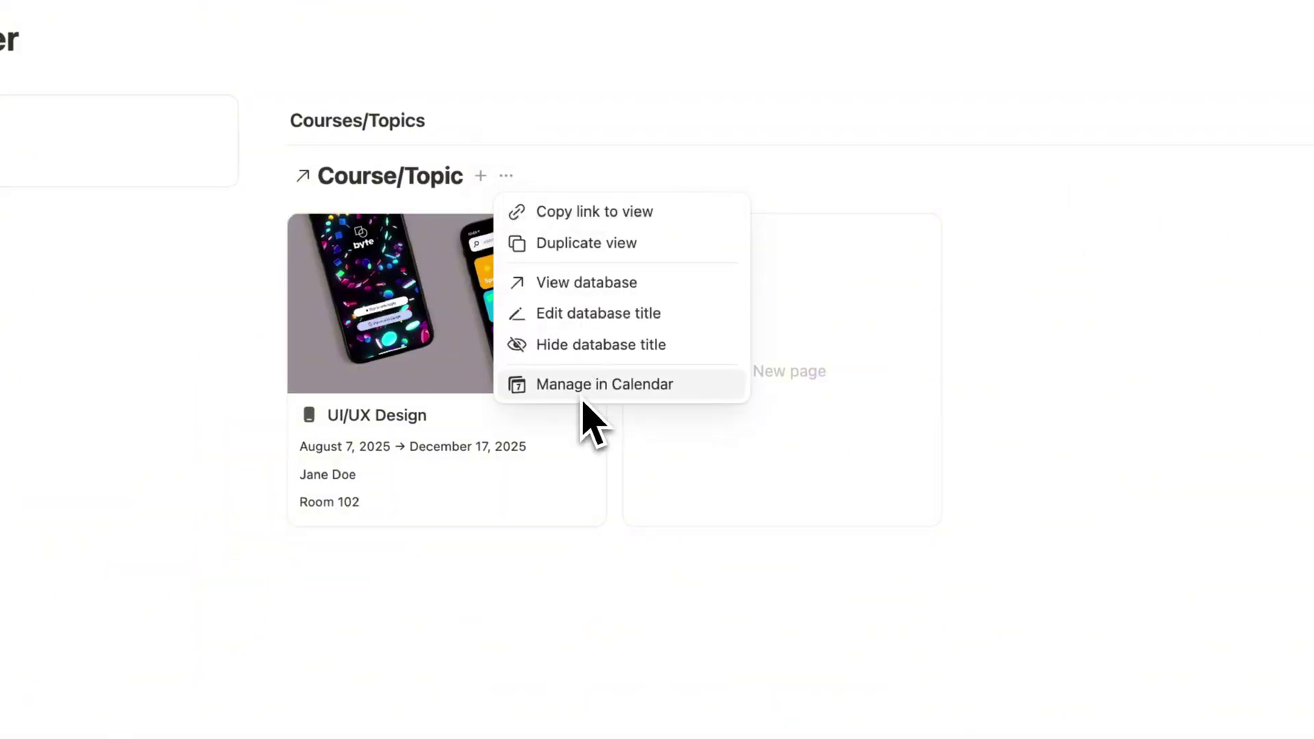
pyautogui.click(590, 345)
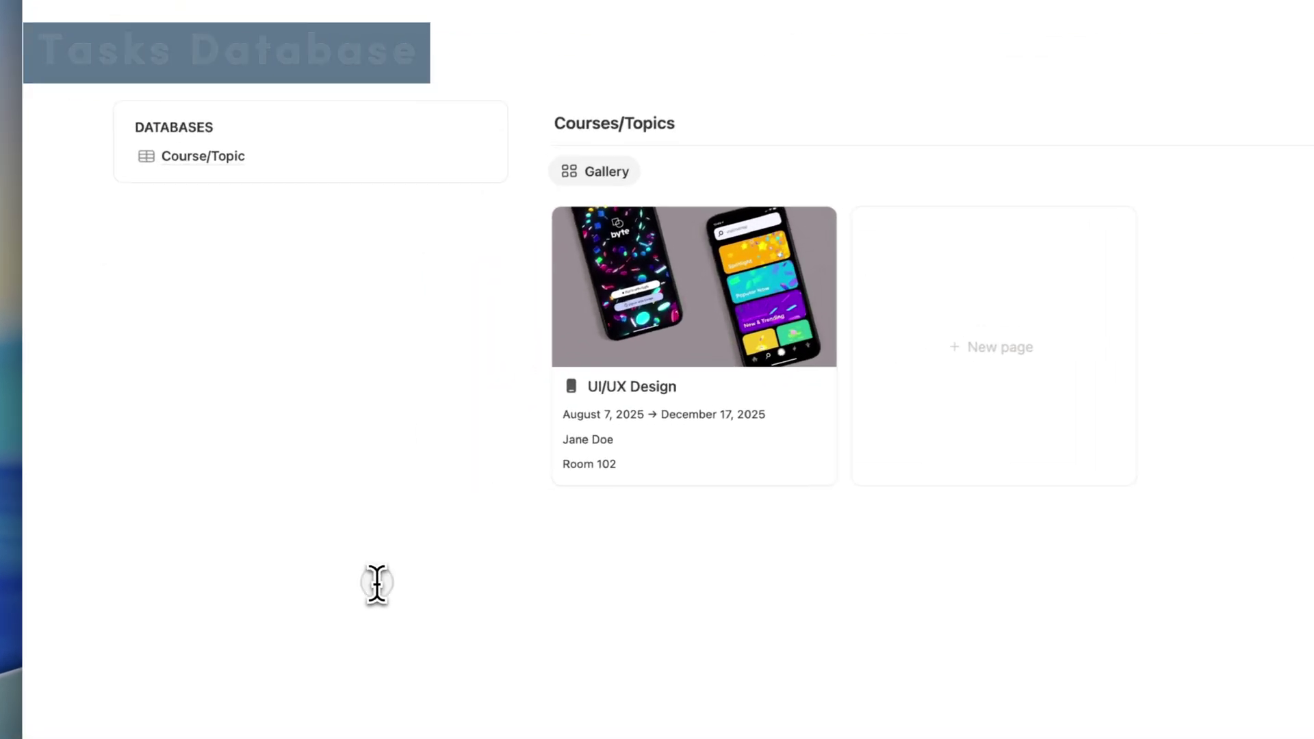
# Add a Heading 3 titled Tasks below the databases, with a divider under it.
pyautogui.click(285, 589)
pyautogui.write('/headi')
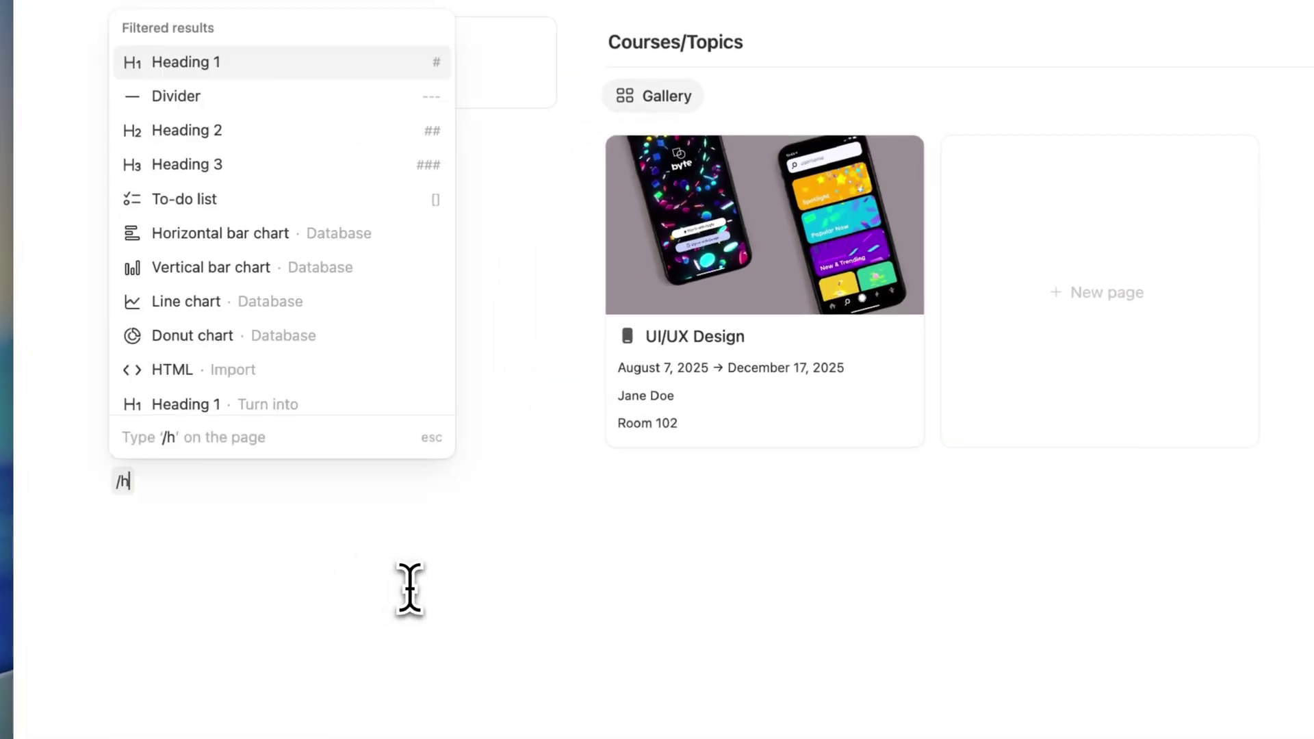
pyautogui.write('ng')
pyautogui.click(342, 134)
pyautogui.write('Tak')
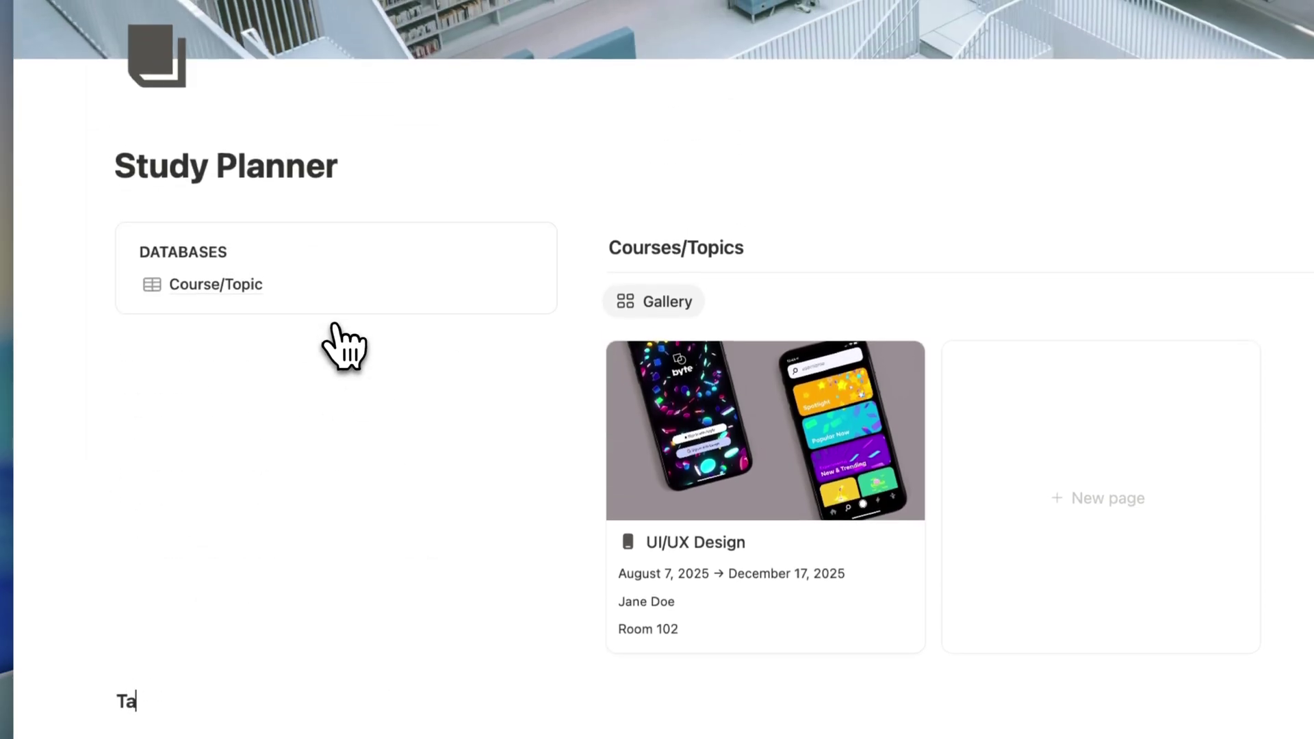
pyautogui.write('s/divid')
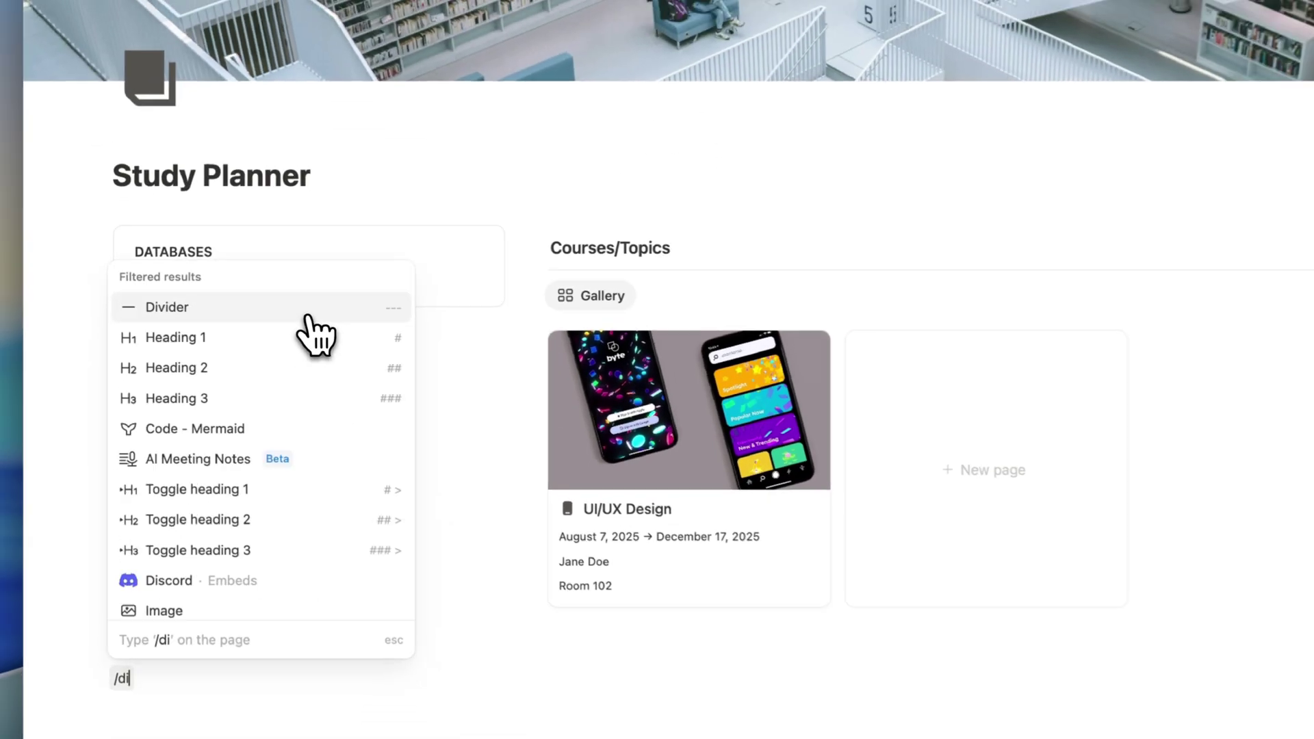
pyautogui.press('Return')
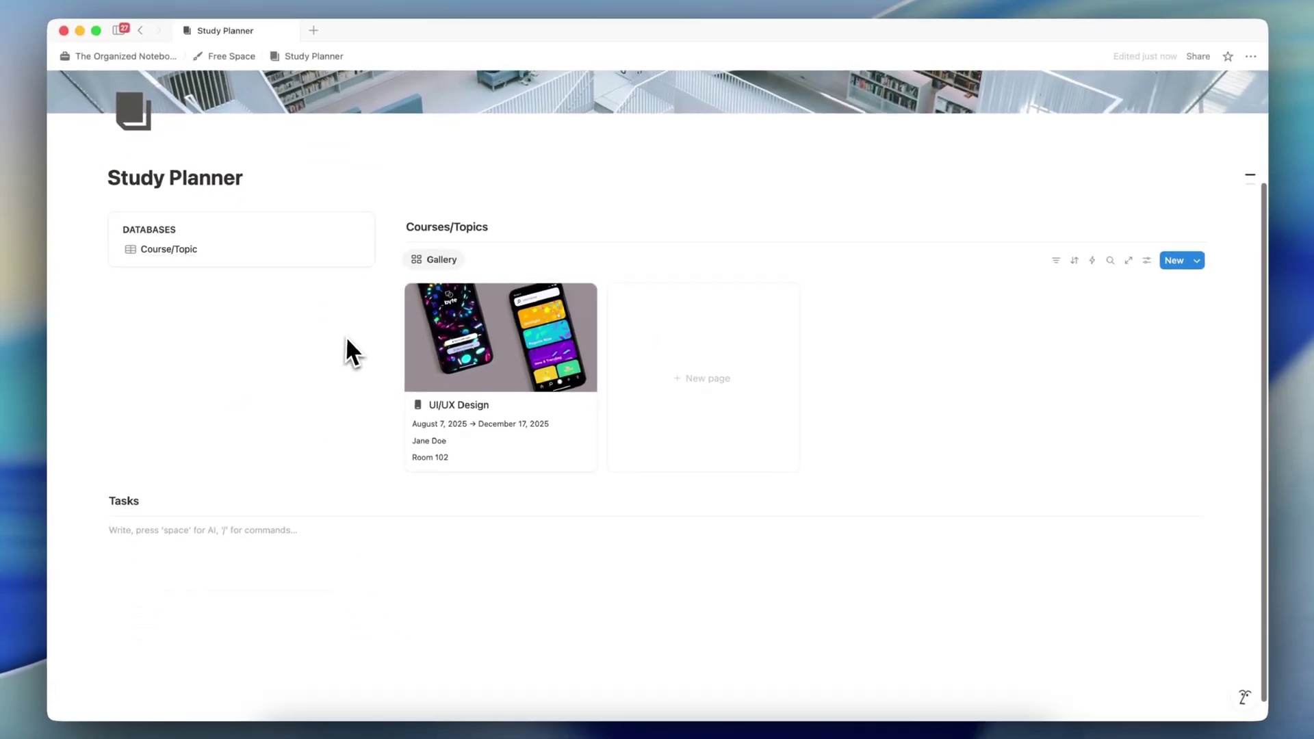
pyautogui.scroll(-1, 356, 345)
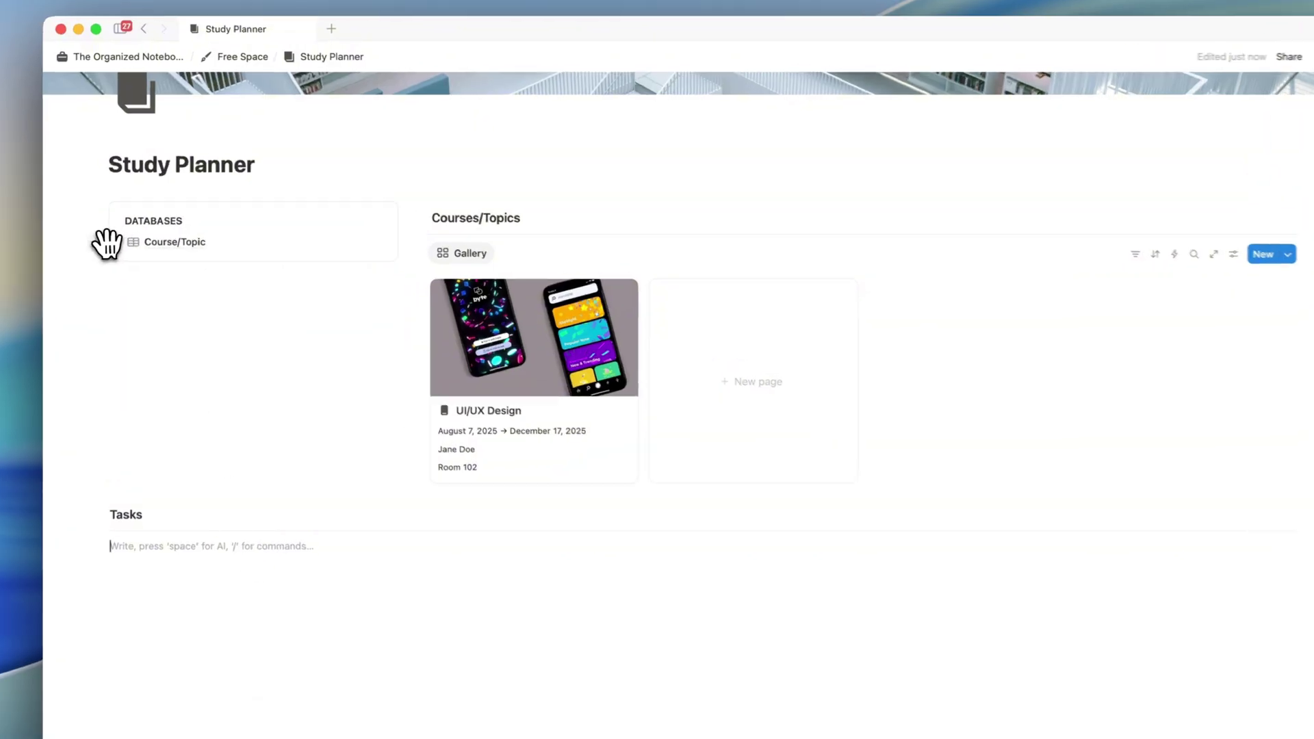
# Insert a full-page database under the Course/Topic entry and title it Tasks.
pyautogui.click(107, 243)
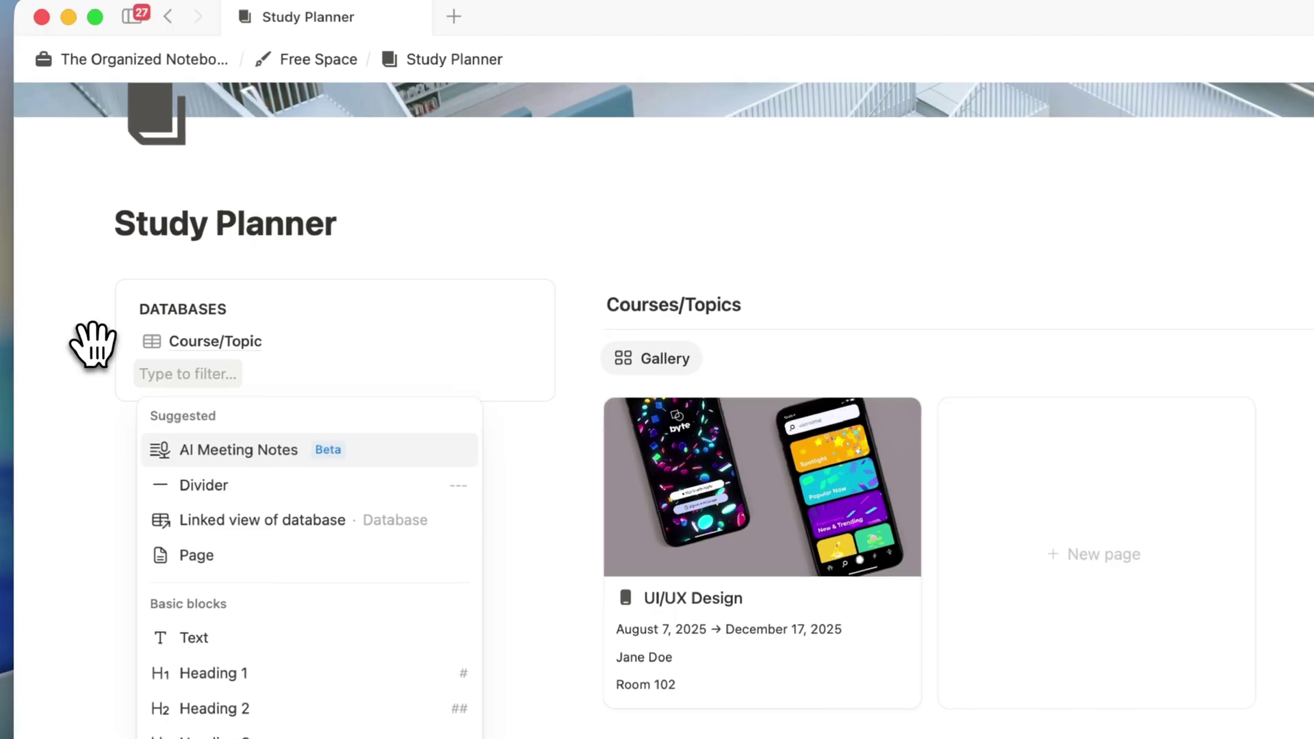
pyautogui.write('/data')
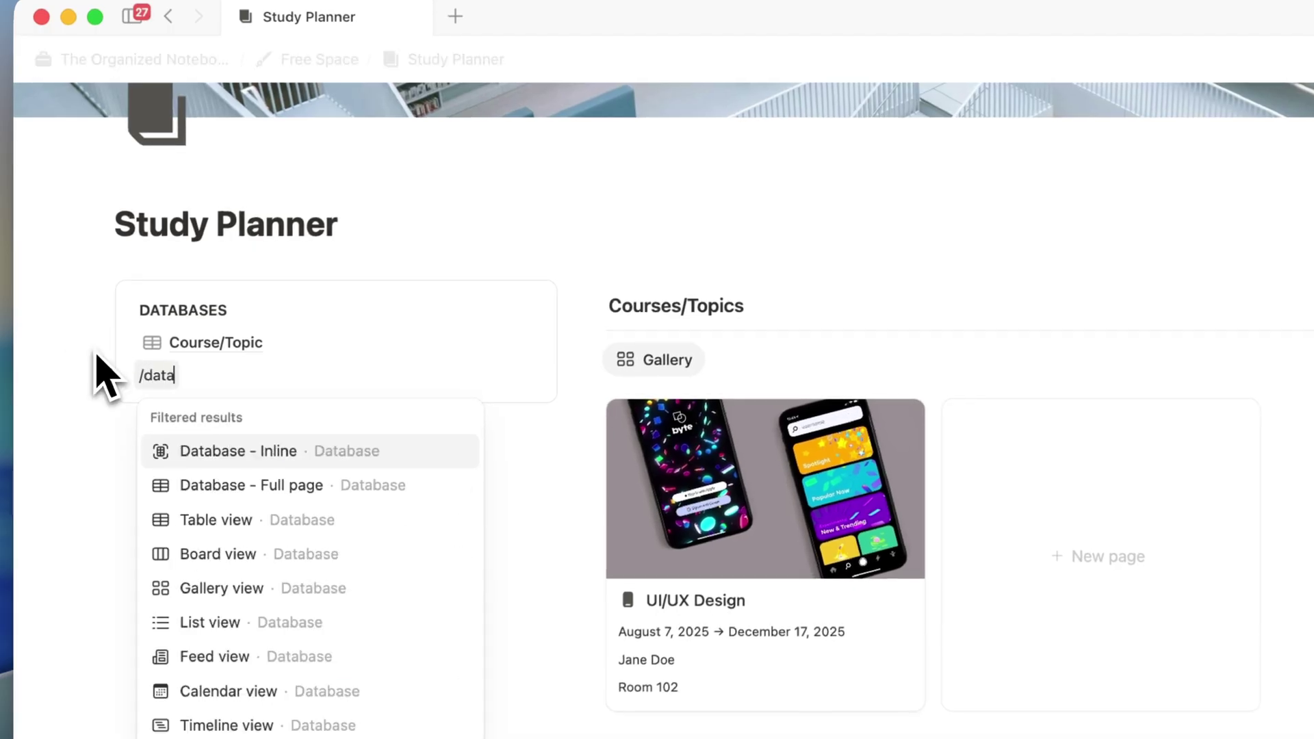
pyautogui.click(247, 483)
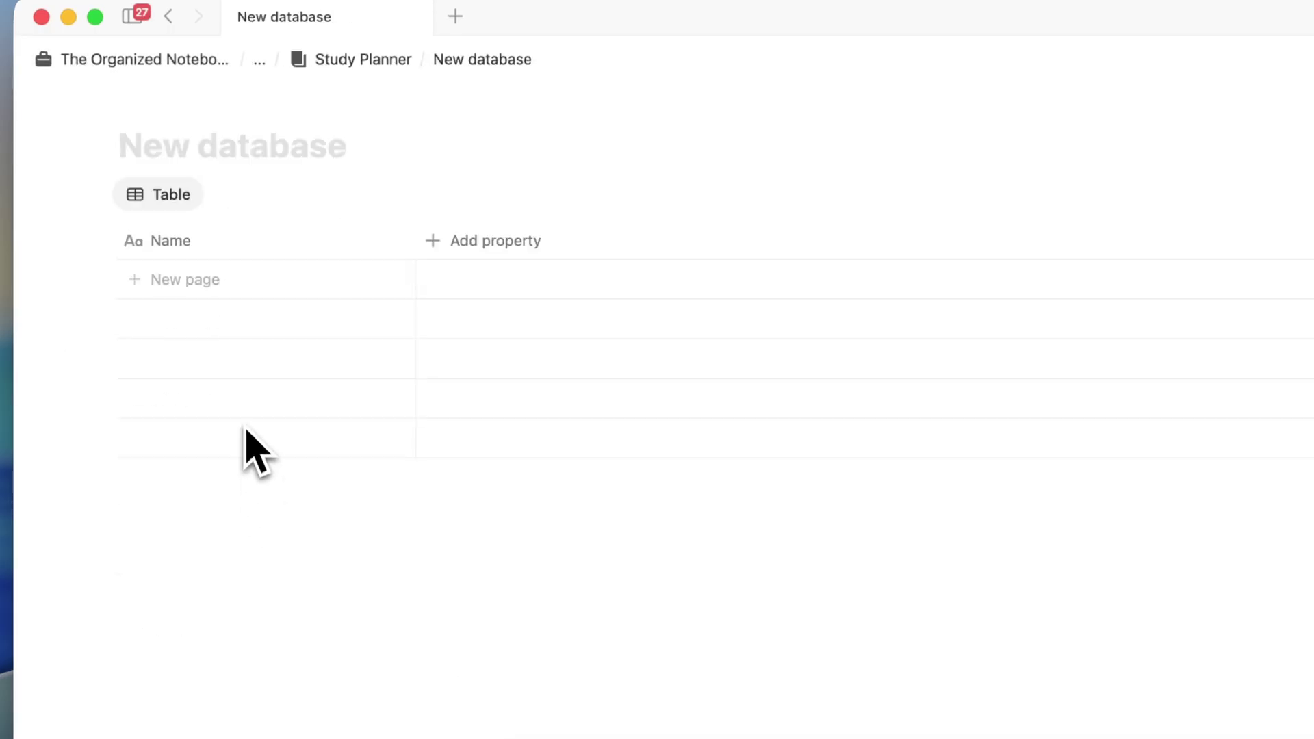
pyautogui.click(247, 145)
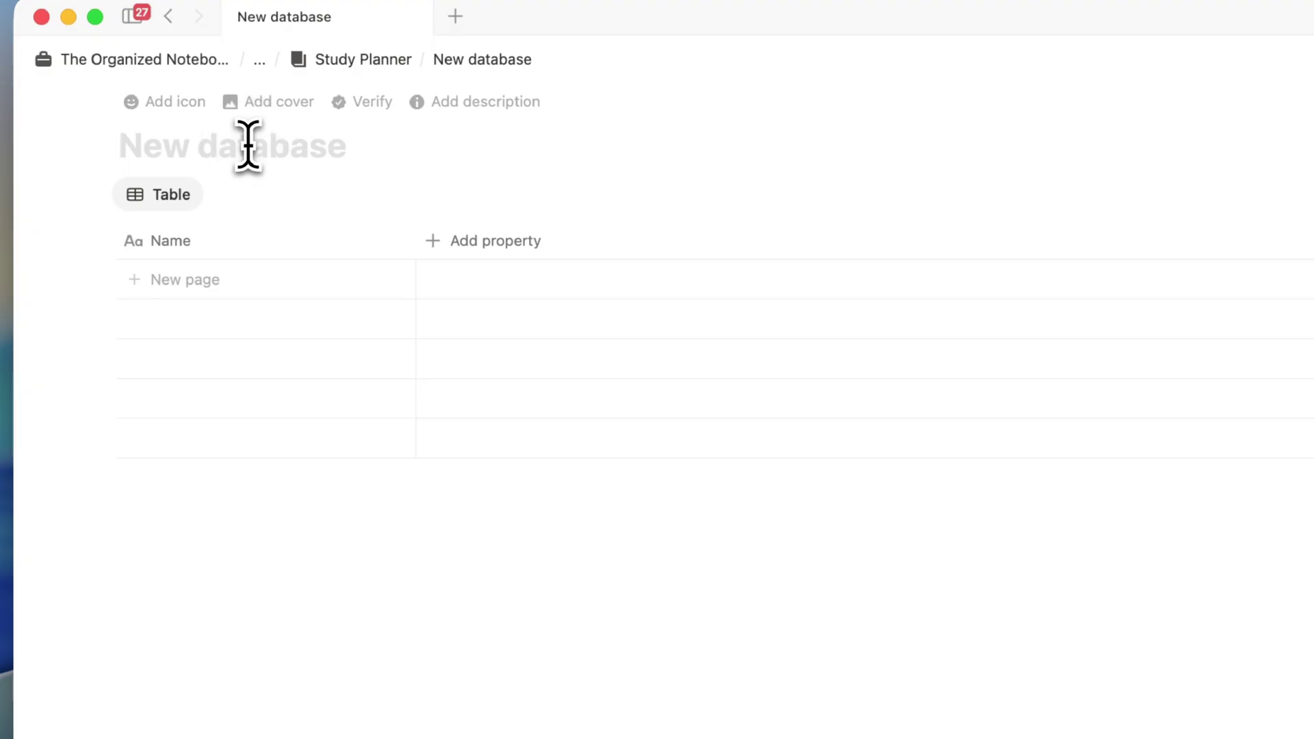
pyautogui.write('Tasks')
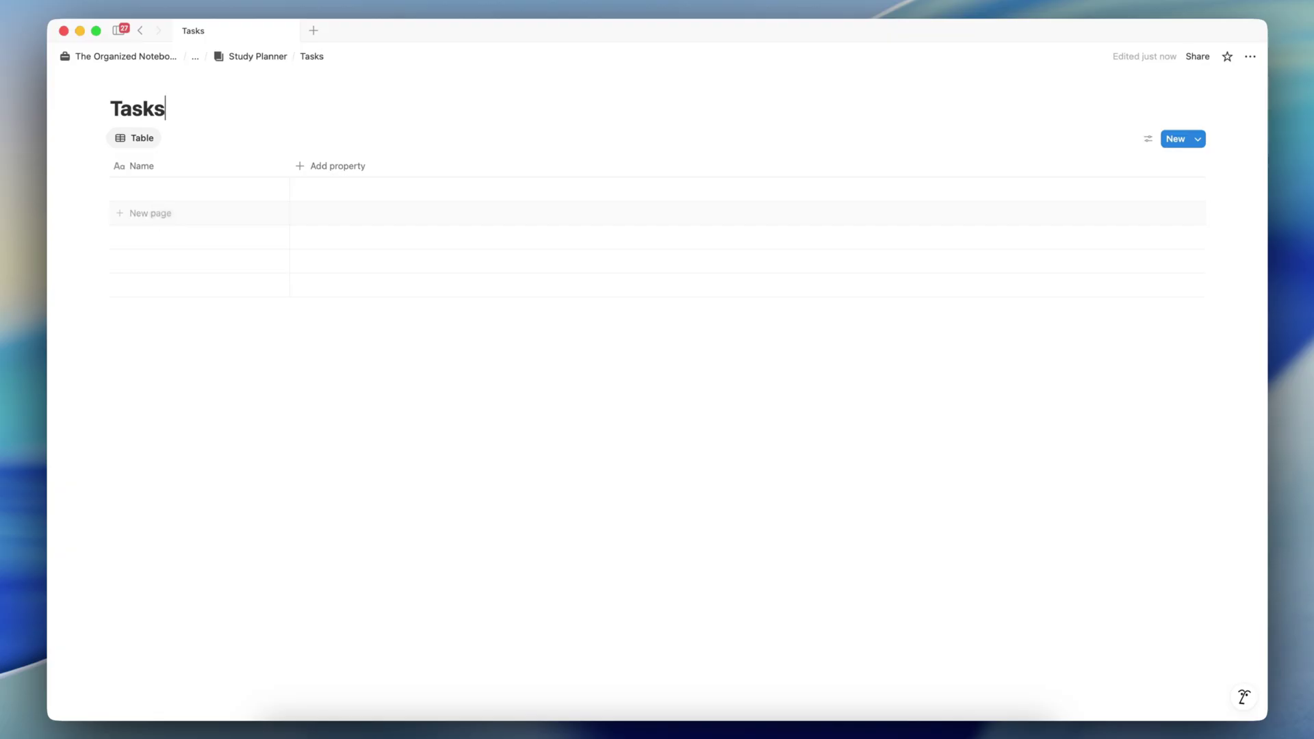
# Add a Read Syllabus row and a Checkbox property column to the Tasks table.
pyautogui.click(171, 199)
pyautogui.write('Read Syllabus')
pyautogui.press('Escape')
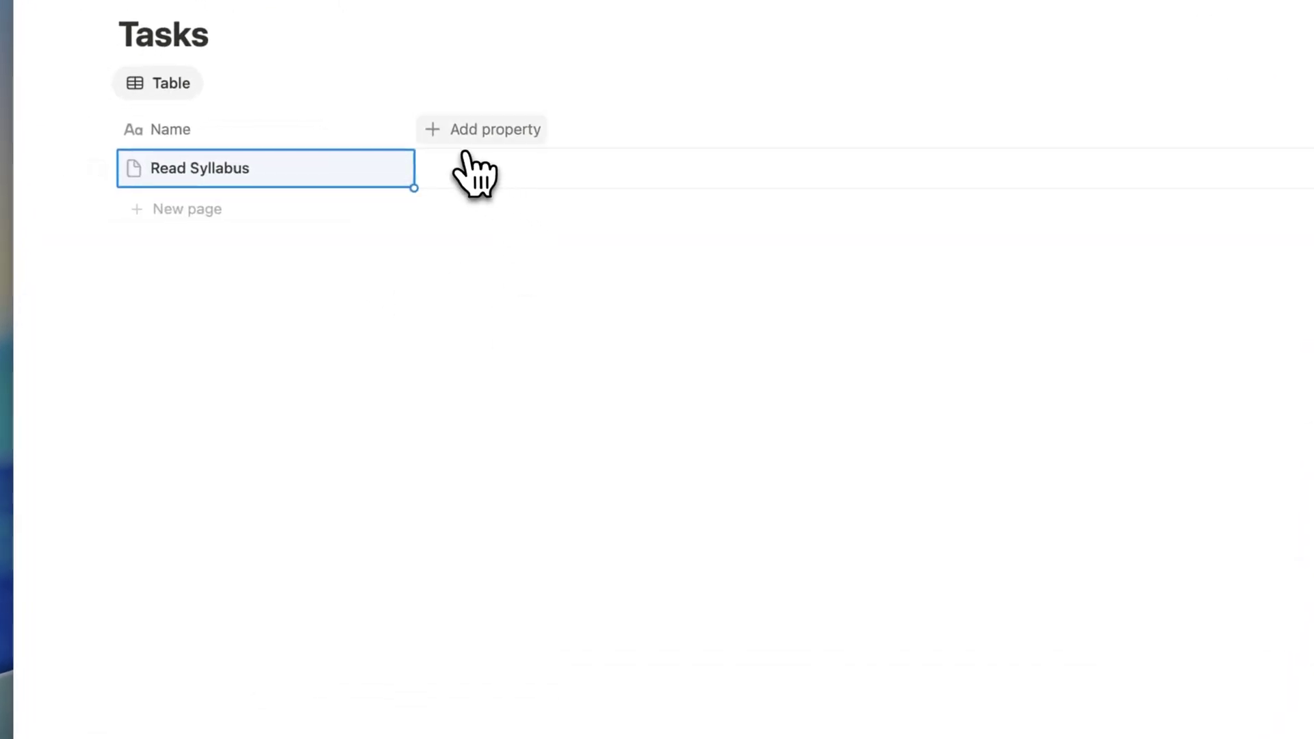
pyautogui.click(444, 132)
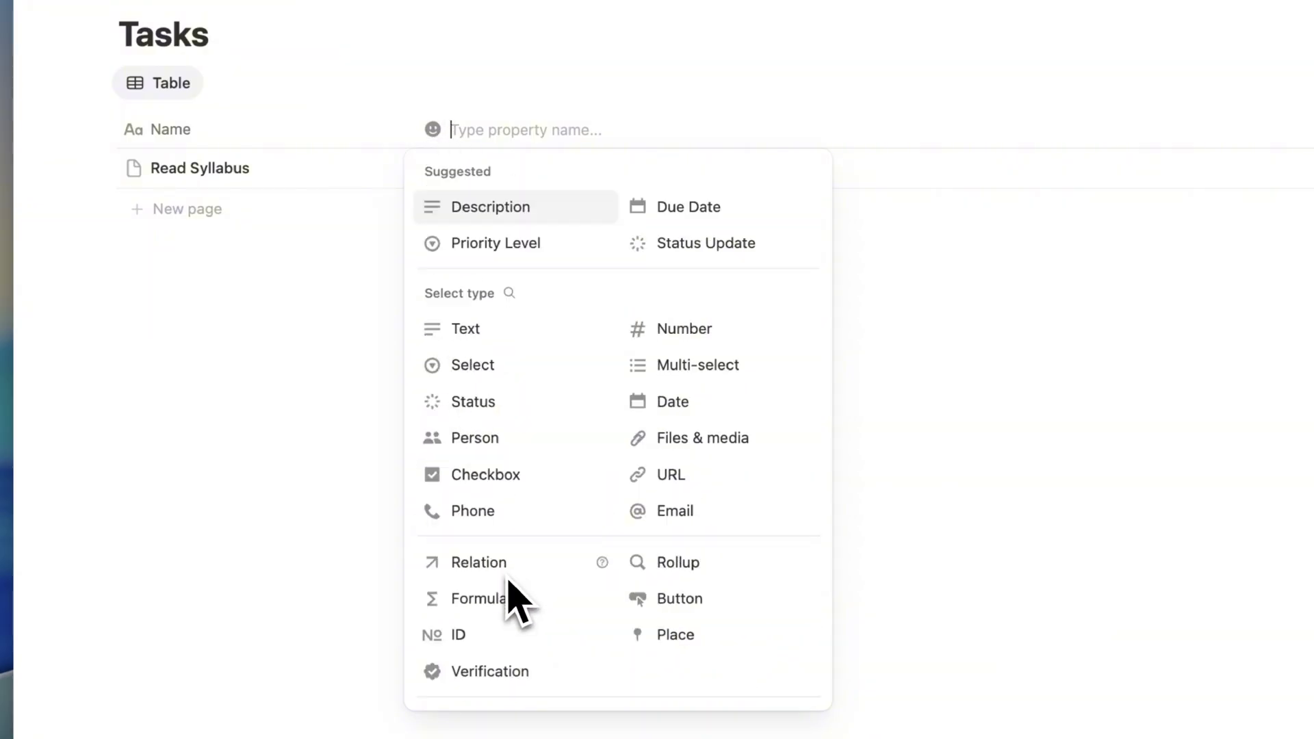
pyautogui.click(510, 293)
pyautogui.write('check')
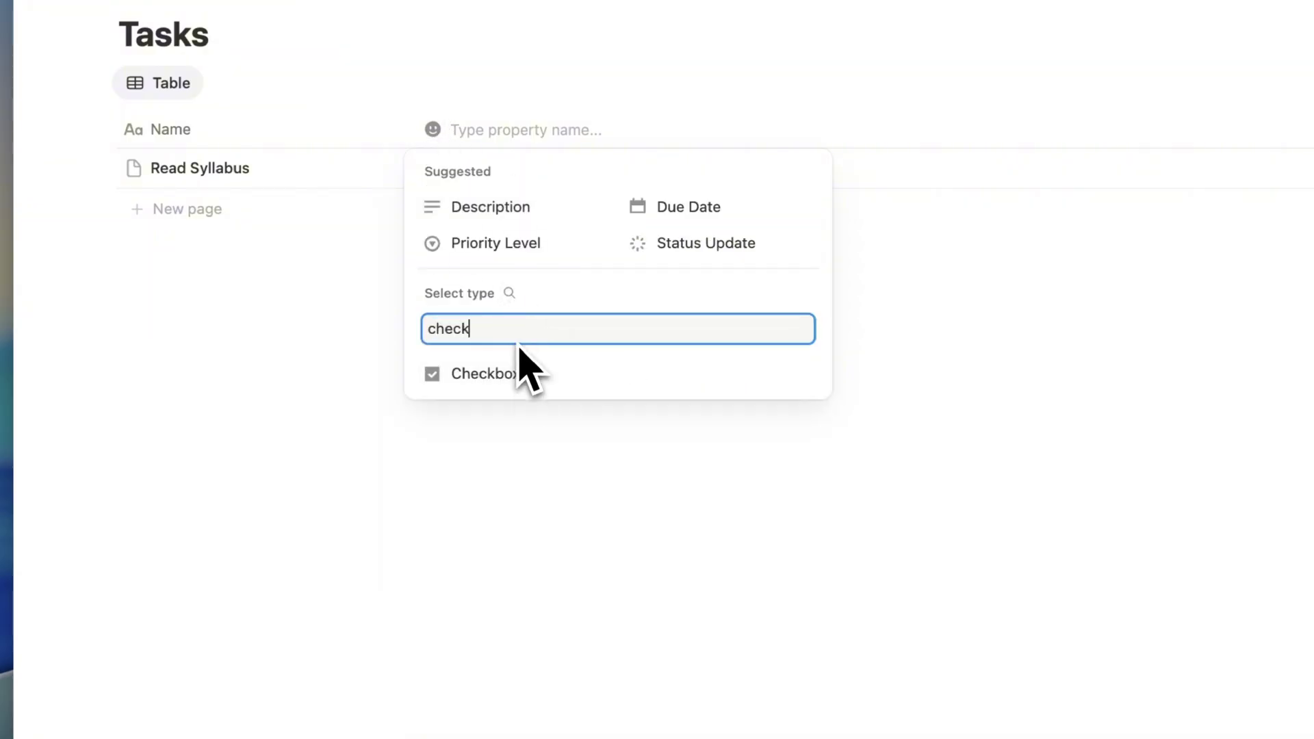
pyautogui.click(527, 370)
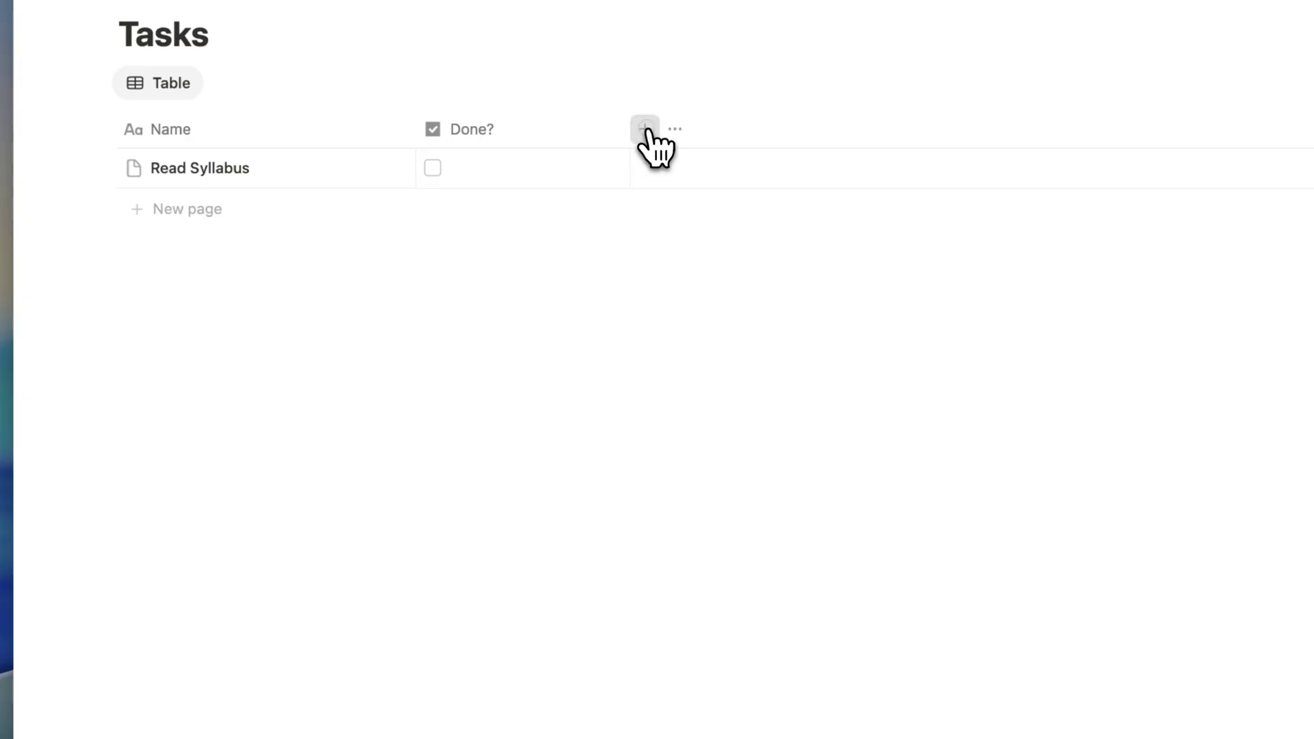
# Add a Date property column named Due Date.
pyautogui.click(645, 130)
pyautogui.click(724, 294)
pyautogui.write('date')
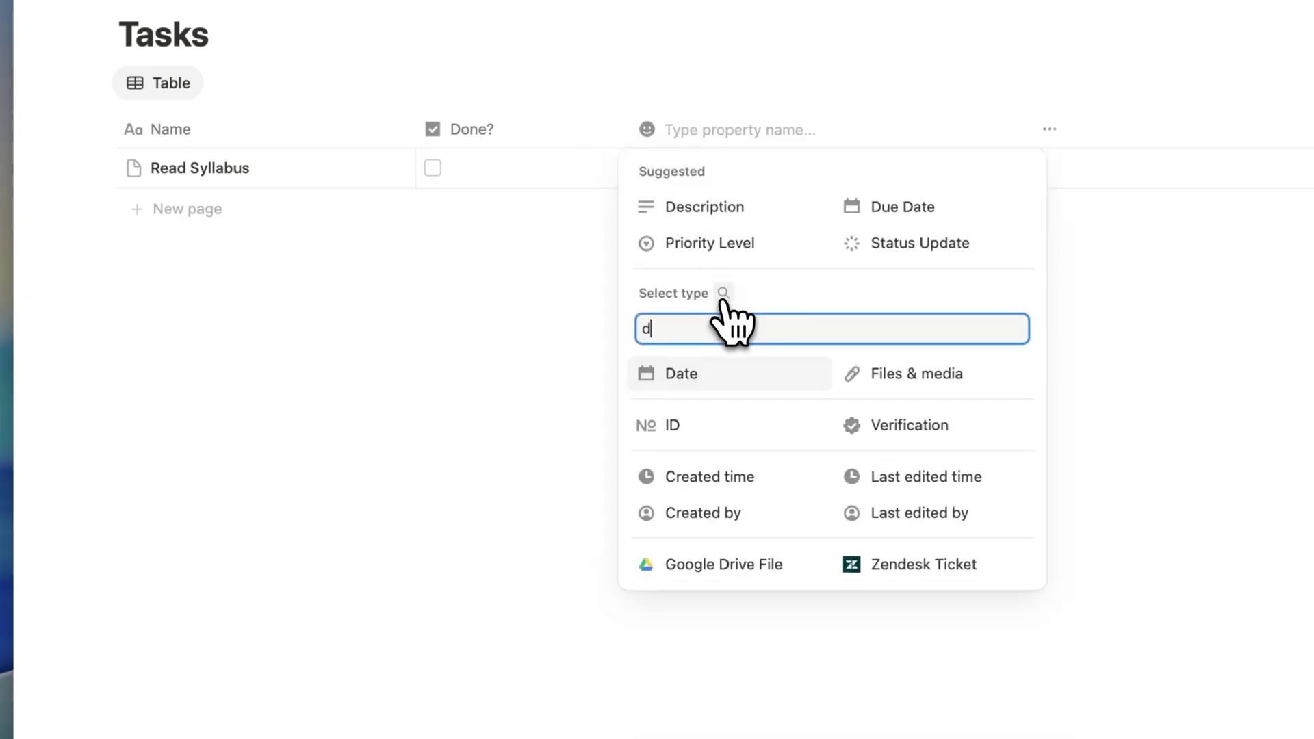
pyautogui.click(731, 378)
pyautogui.click(685, 129)
pyautogui.write('Due Date')
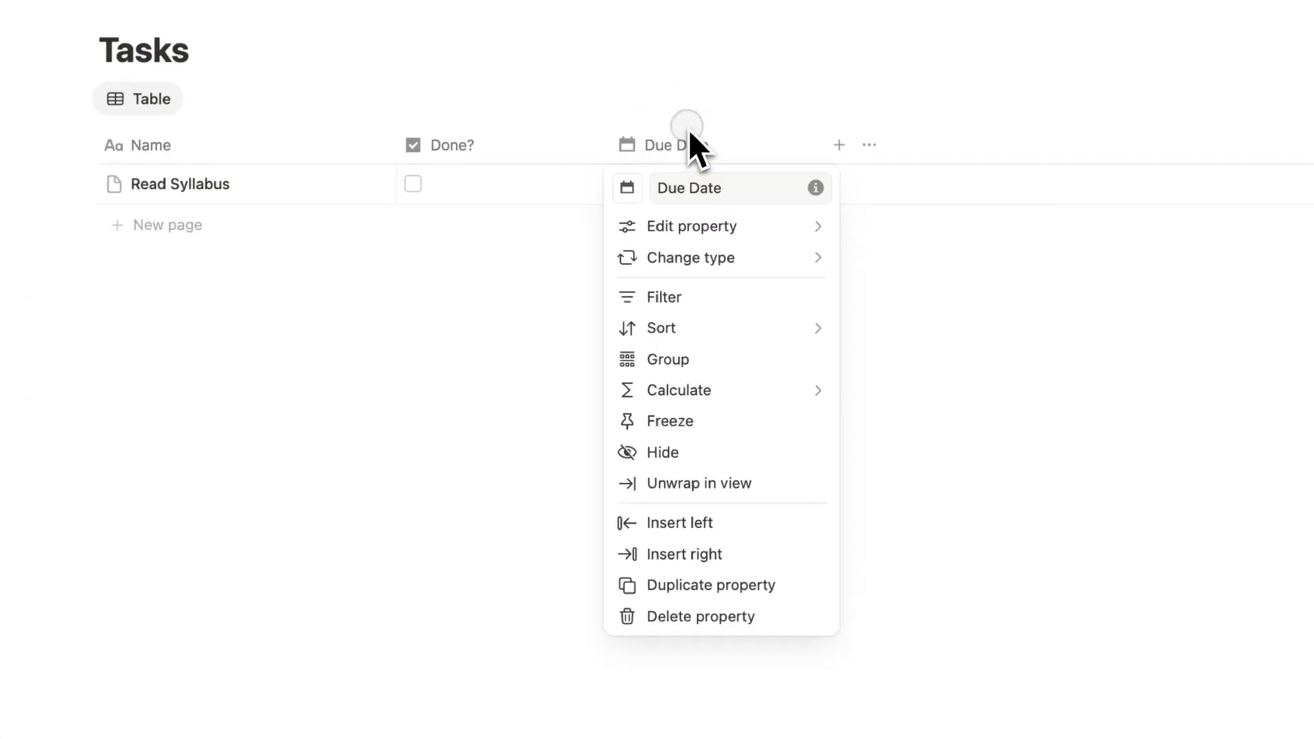
pyautogui.press('Return')
# Set Read Syllabus due August 14, 2025 and move Due Date before Done?
pyautogui.click(734, 169)
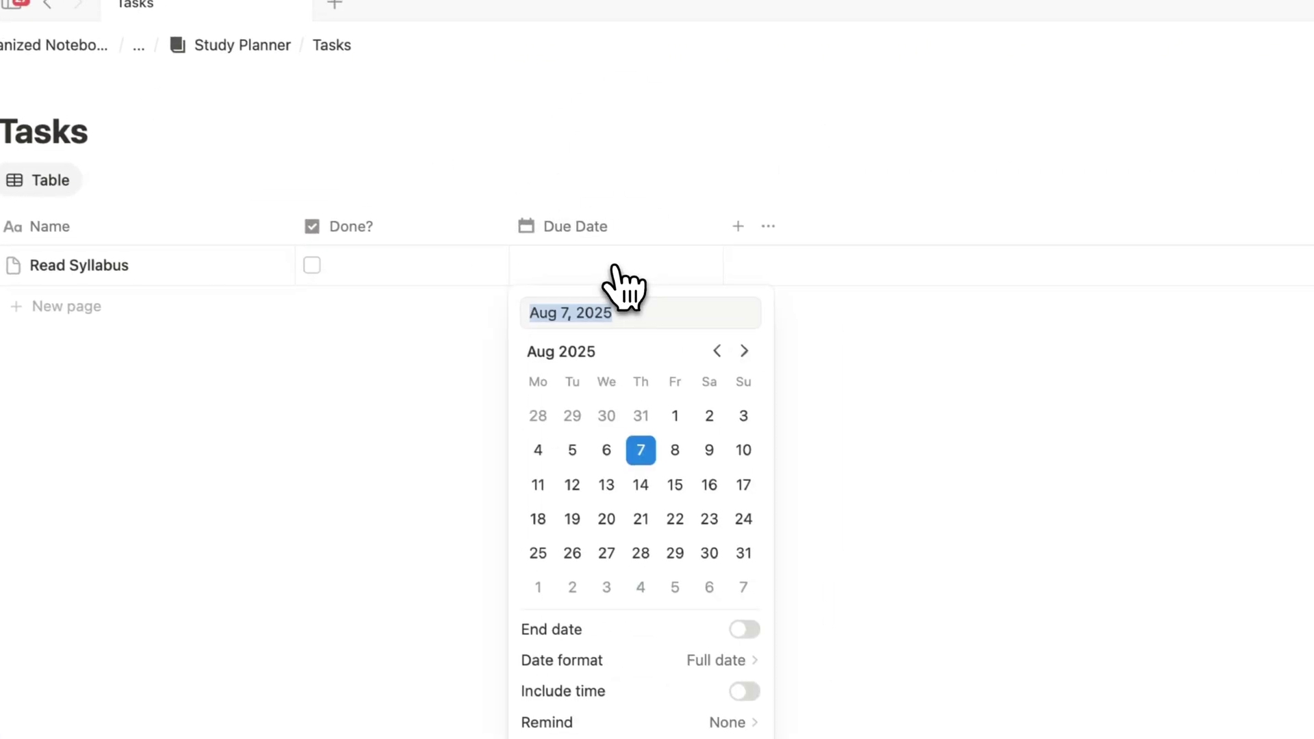
pyautogui.click(641, 485)
pyautogui.press('Escape')
pyautogui.moveTo(600, 232); pyautogui.dragTo(454, 239)
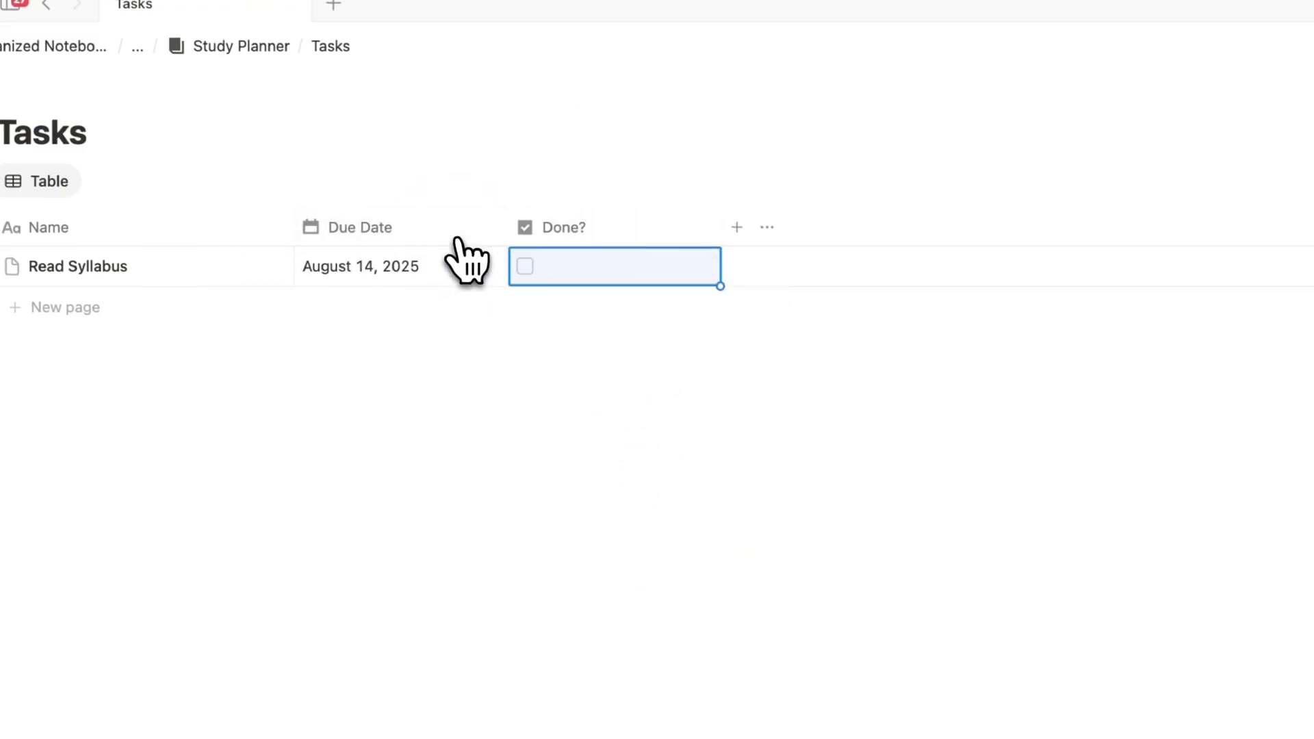
pyautogui.click(641, 341)
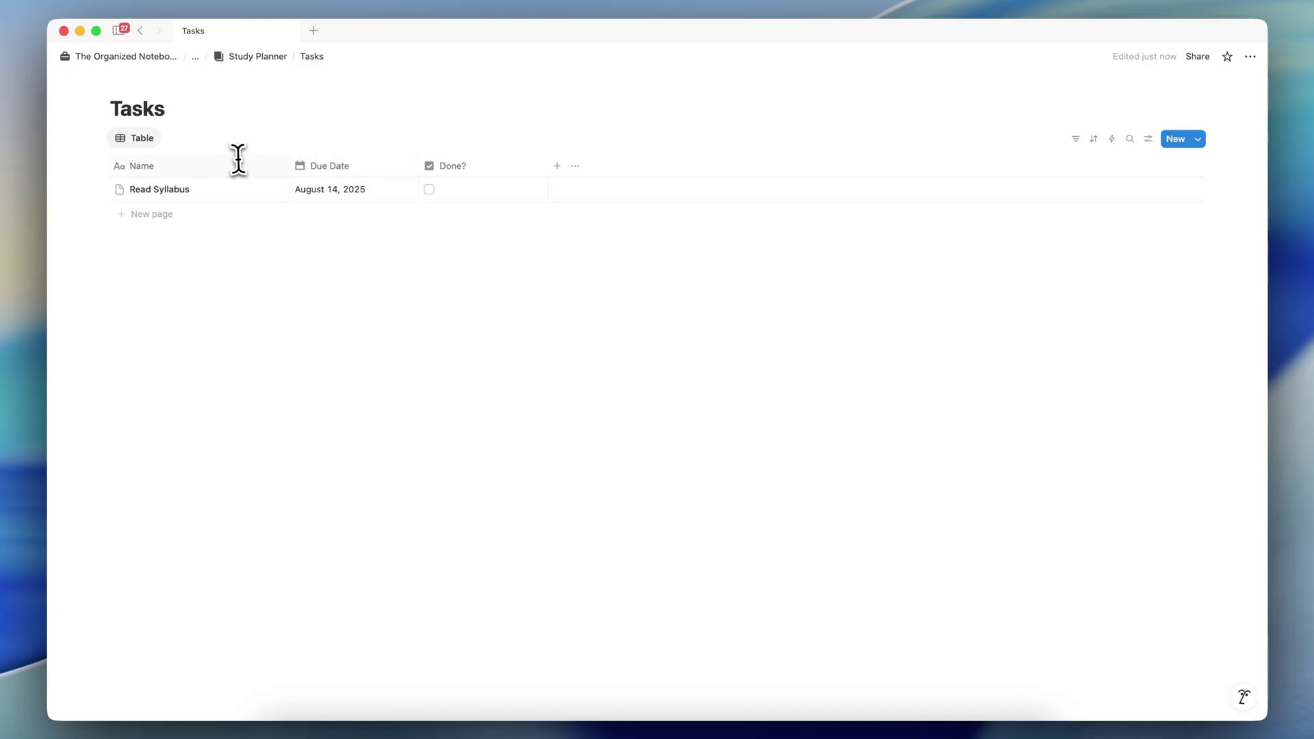
# Duplicate the table view as Complete and rename the original view Incomplete.
pyautogui.click(143, 146)
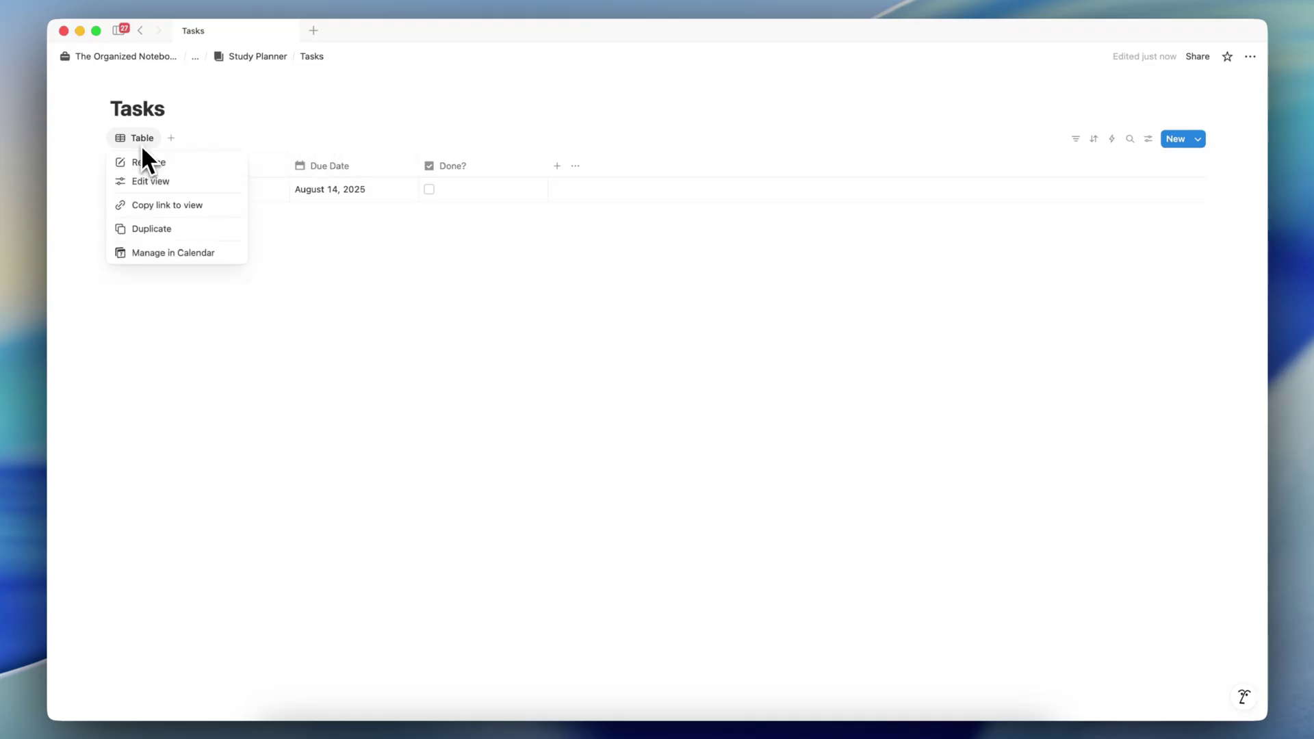
pyautogui.click(161, 230)
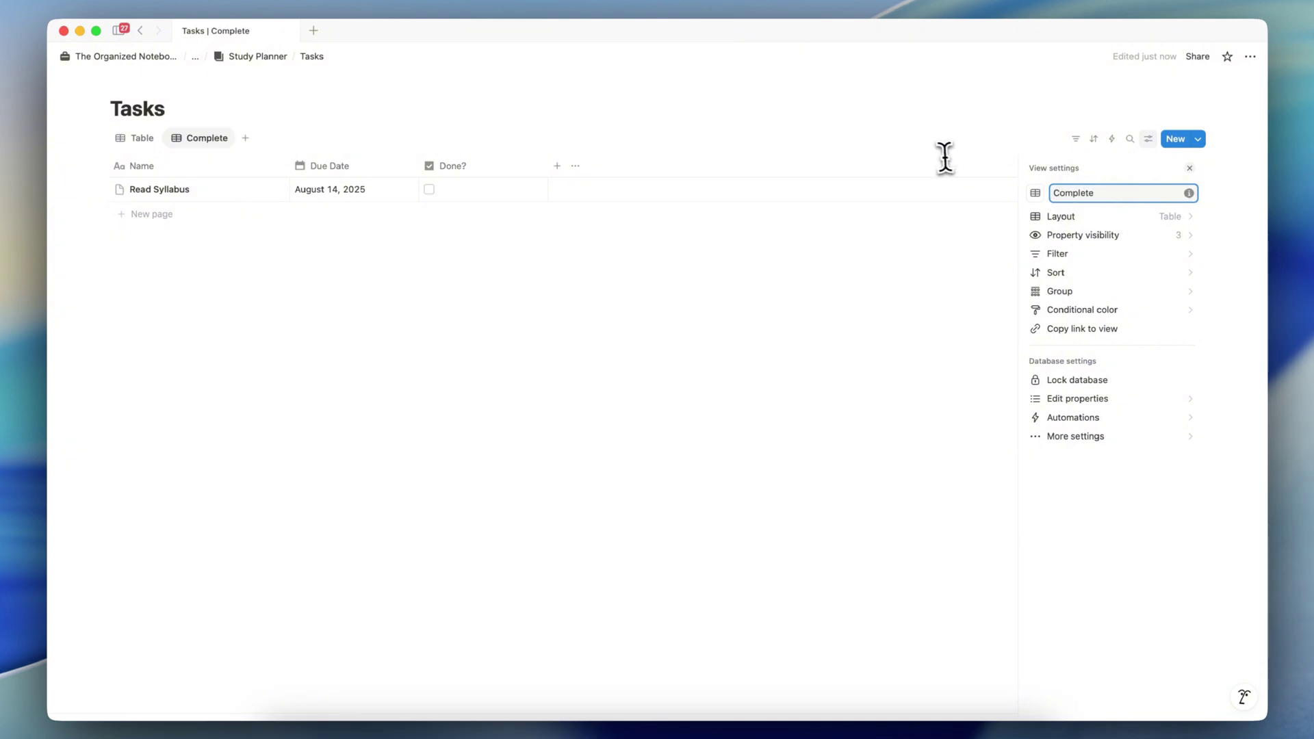
pyautogui.click(889, 142)
pyautogui.click(144, 140)
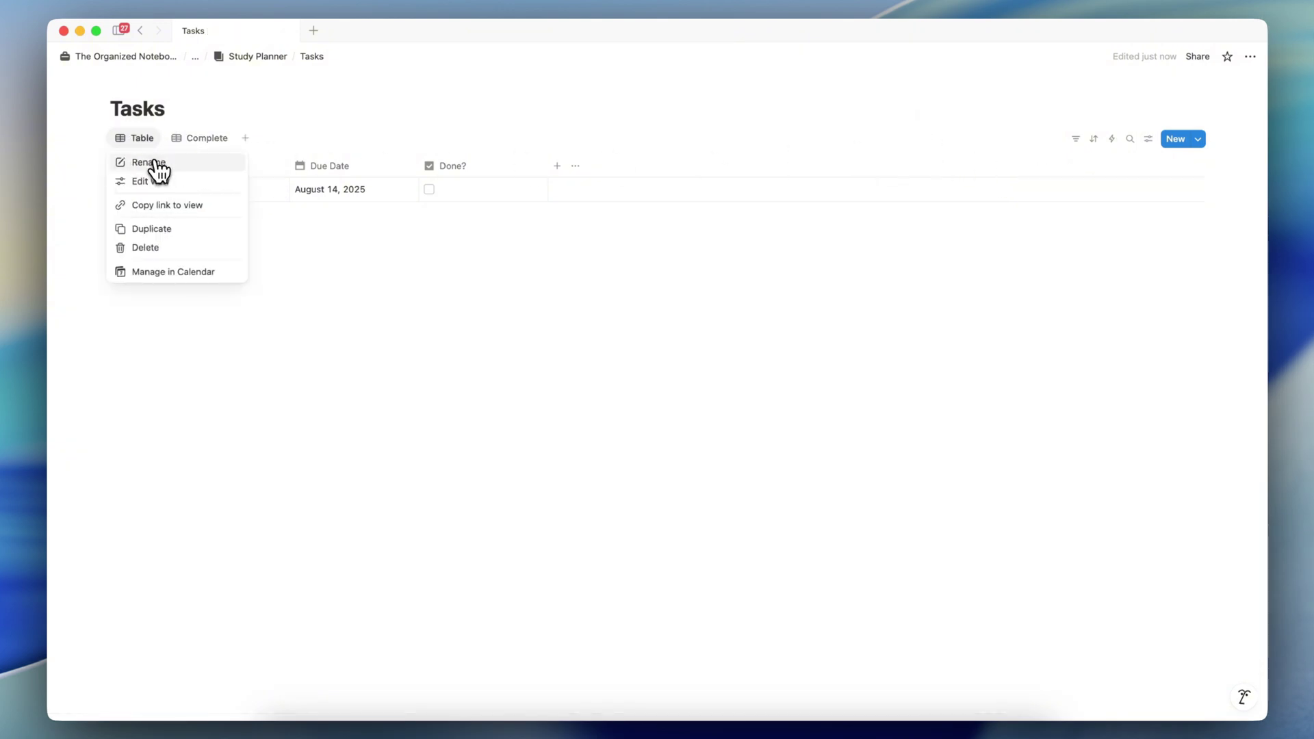
pyautogui.click(158, 166)
pyautogui.write('Incomplete')
# Filter the Complete view to Done? is checked and save it for everyone.
pyautogui.click(231, 141)
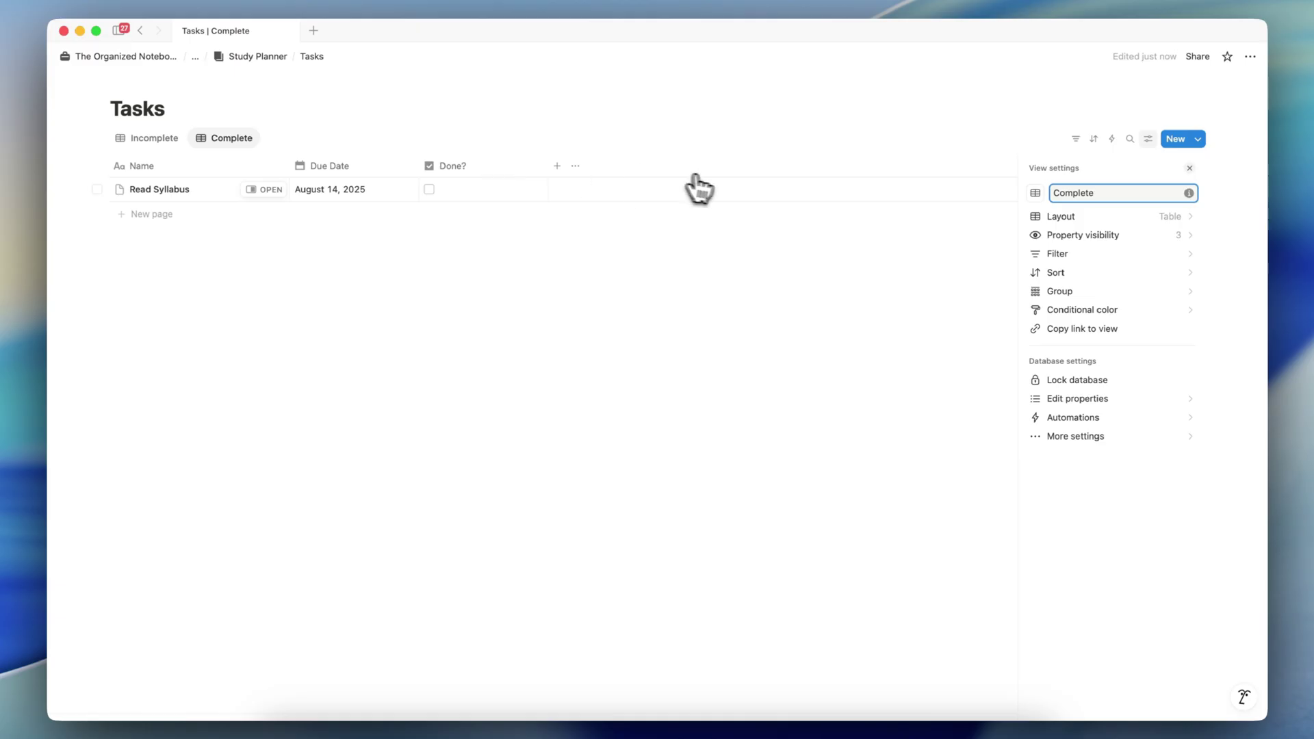
pyautogui.click(1077, 140)
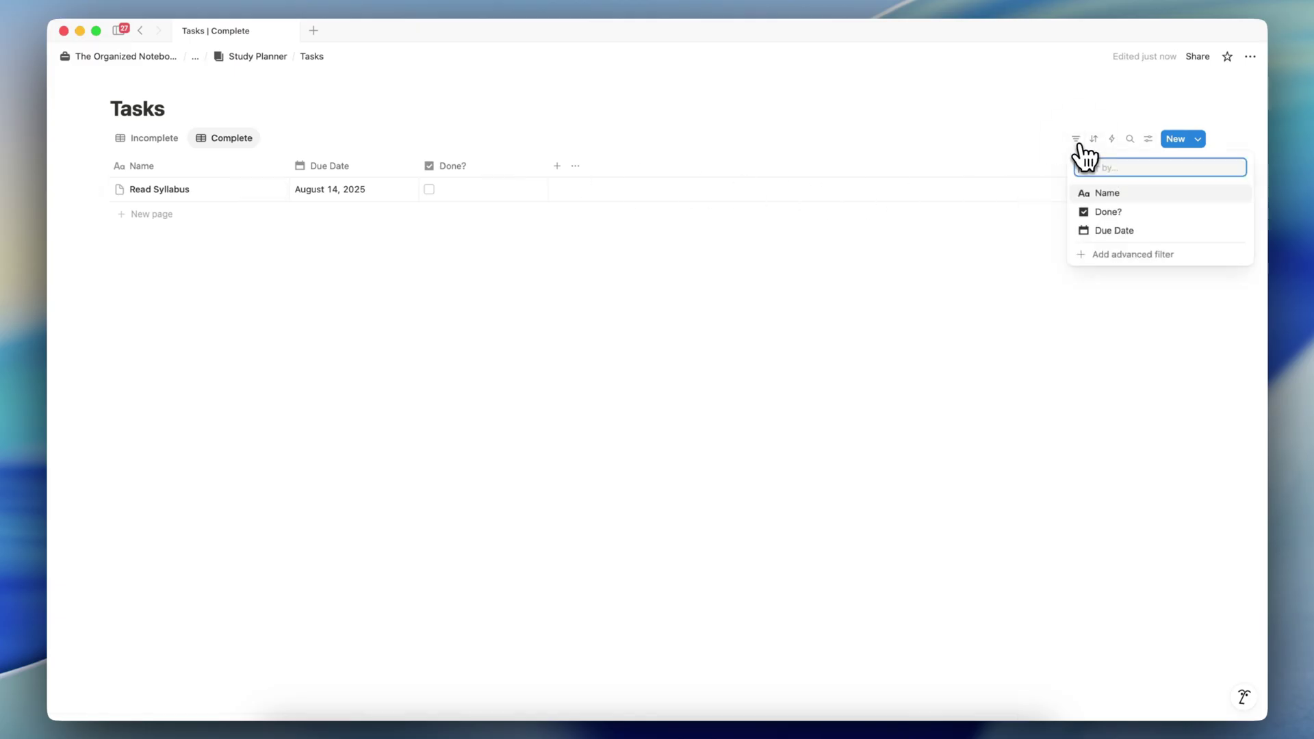
pyautogui.click(1106, 212)
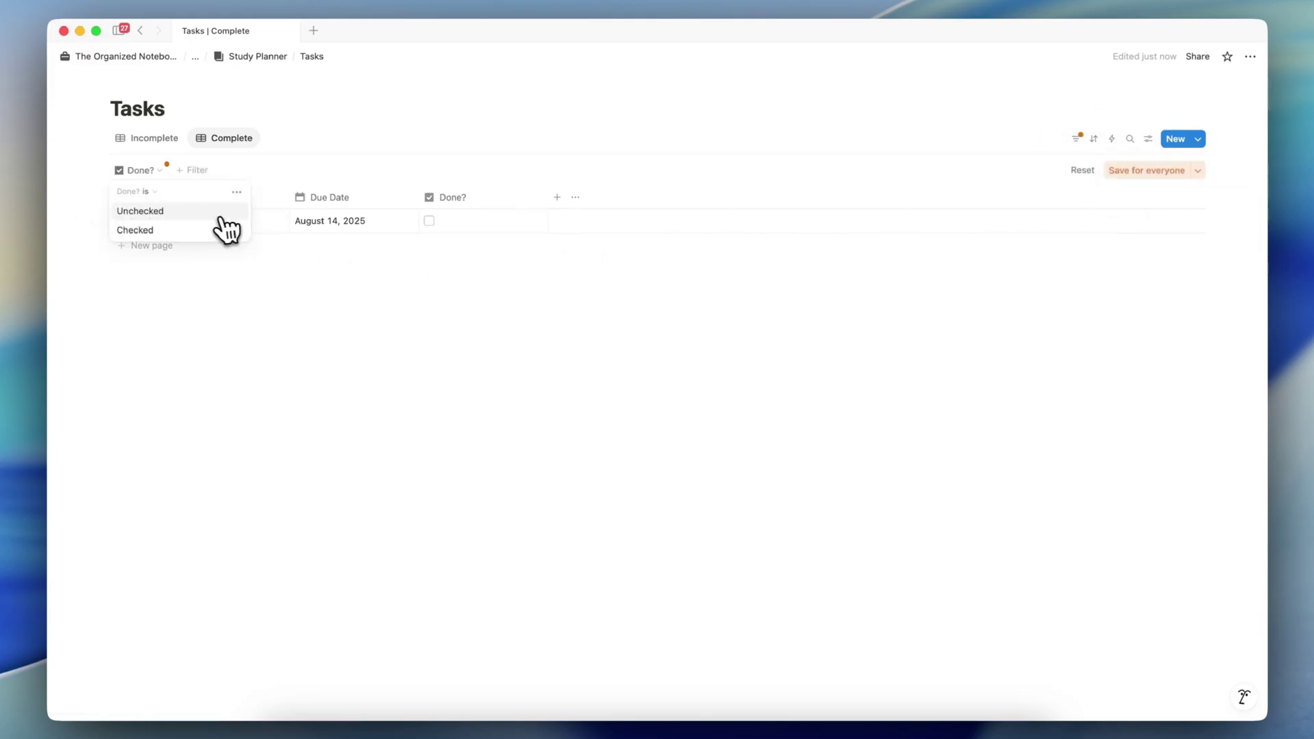
pyautogui.click(145, 232)
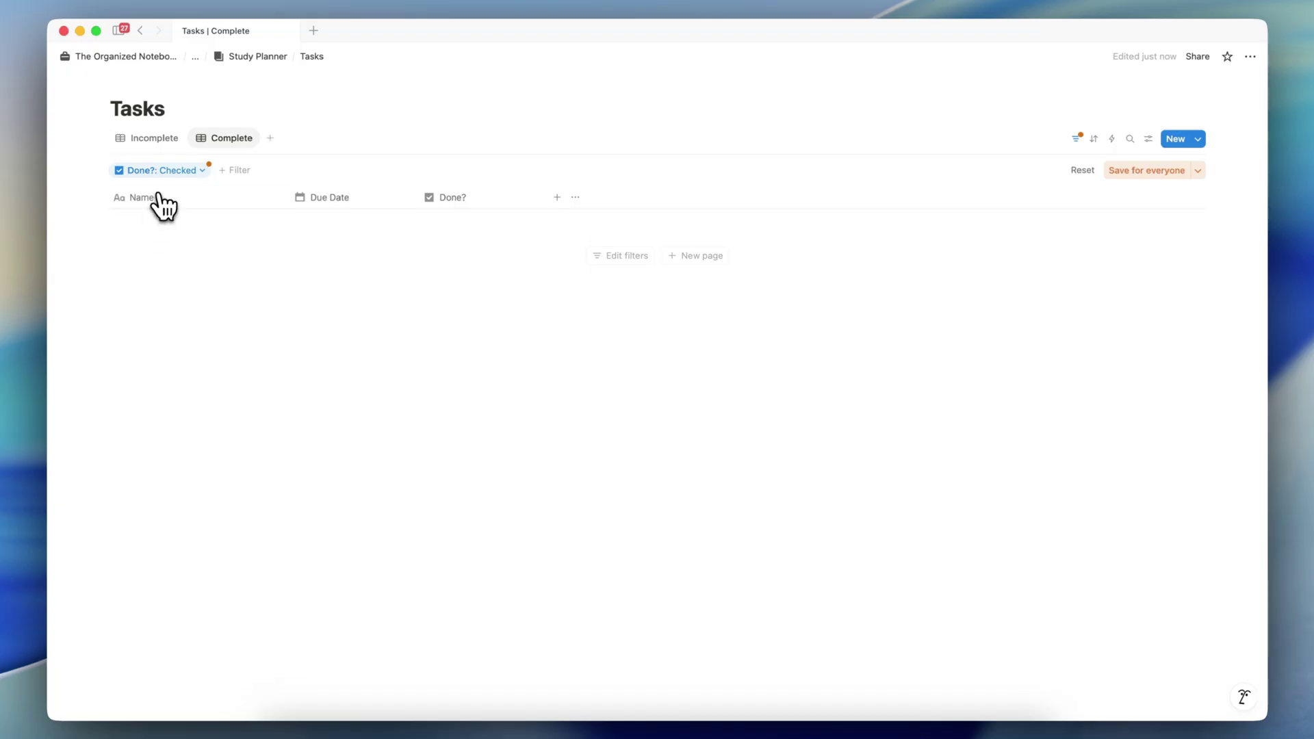
pyautogui.click(1114, 171)
# Test the views by checking Read Syllabus done, confirming Complete, then unchecking it.
pyautogui.click(158, 140)
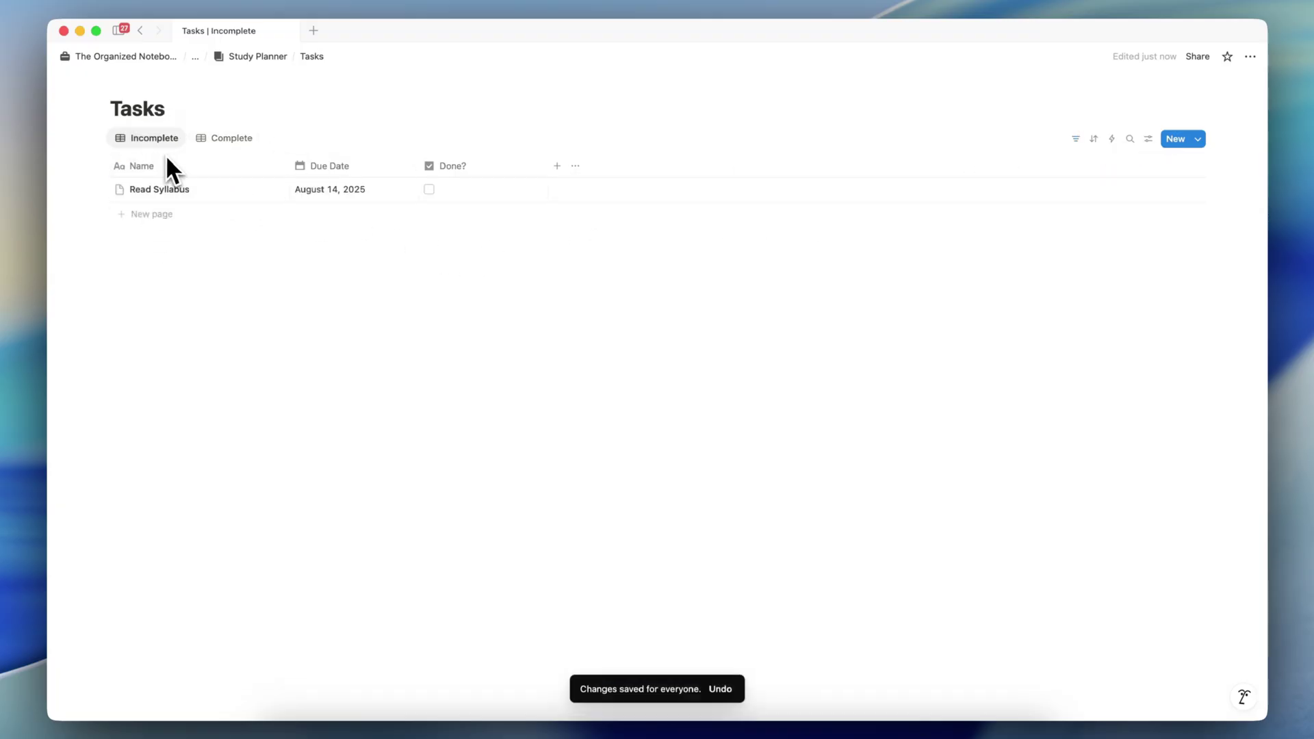
pyautogui.click(429, 189)
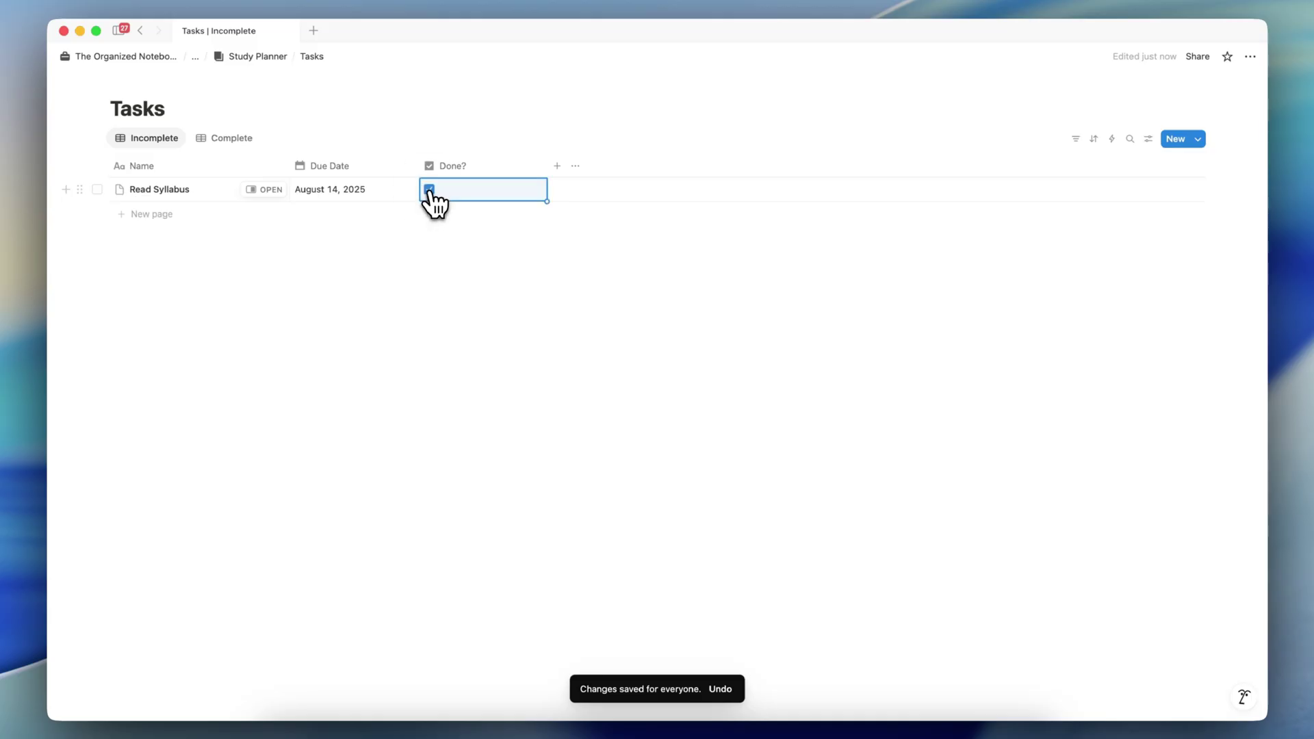
pyautogui.click(219, 139)
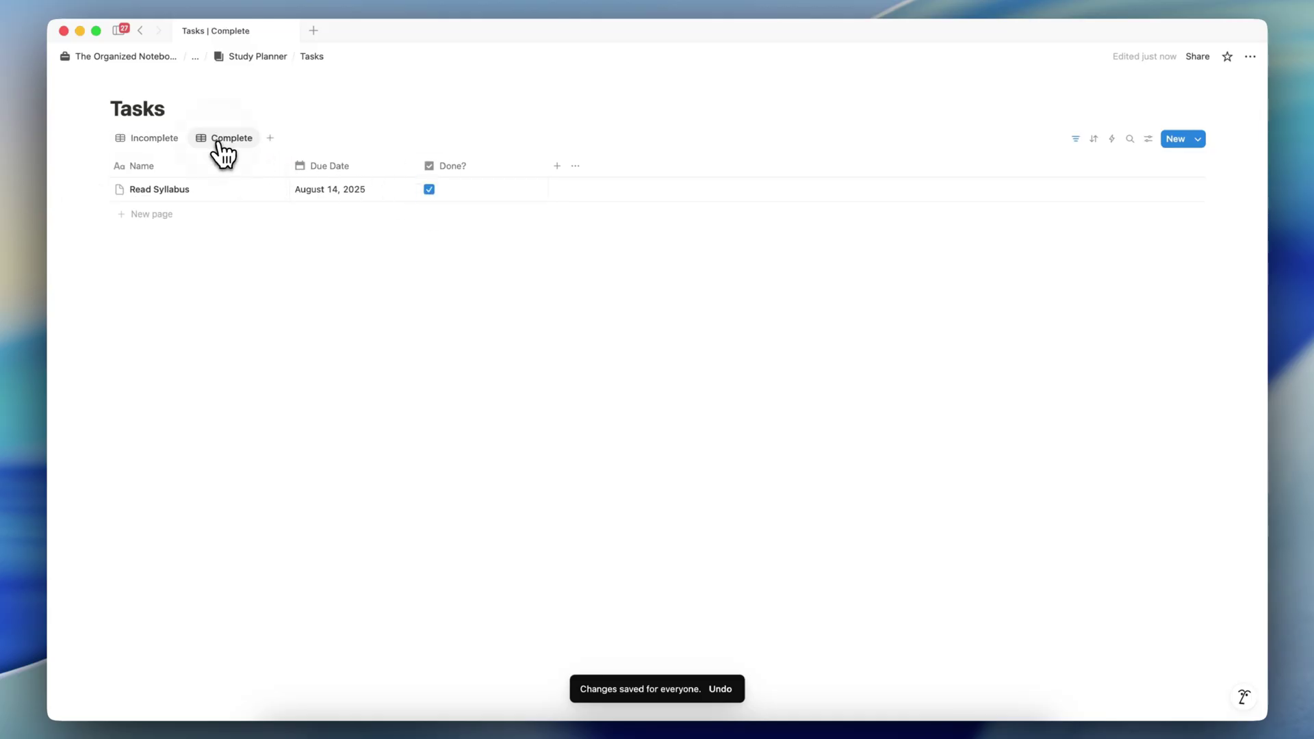
pyautogui.click(430, 190)
pyautogui.click(154, 139)
# Filter Incomplete to Done? unchecked, save for everyone, and make Done? the first column.
pyautogui.click(1073, 141)
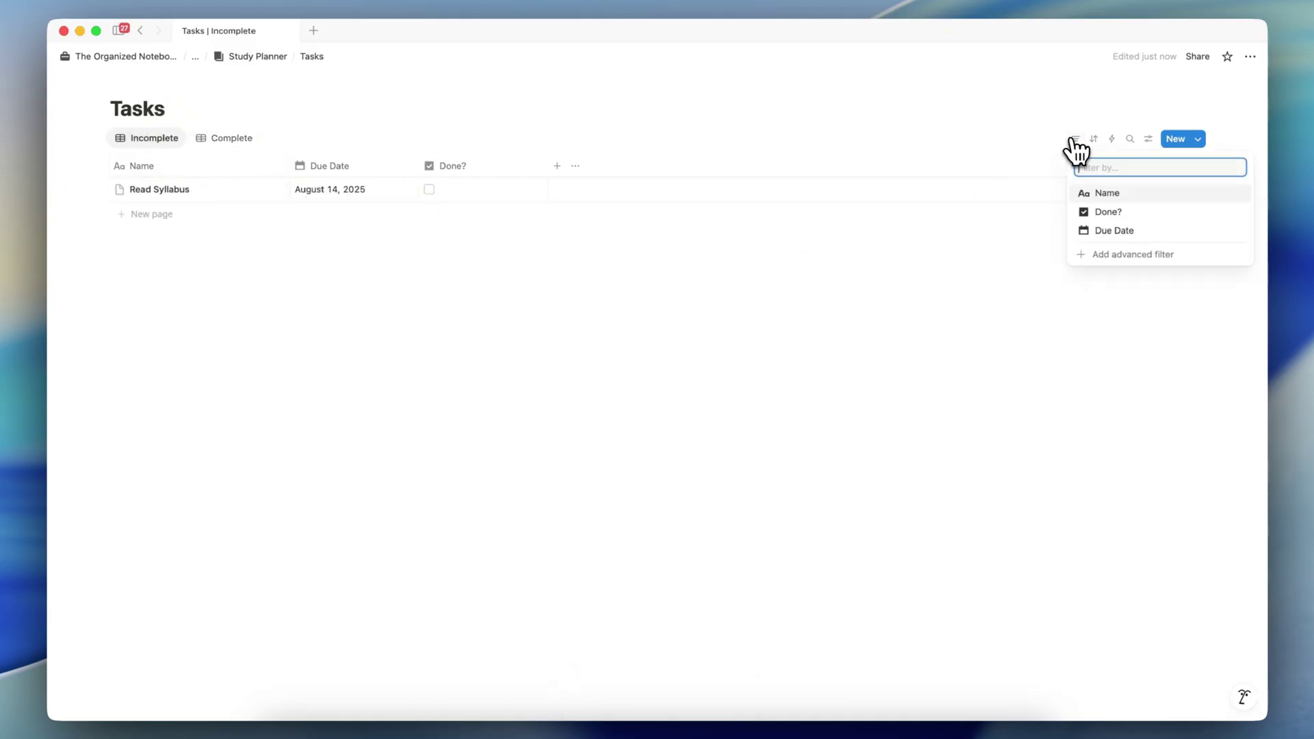
pyautogui.click(1118, 212)
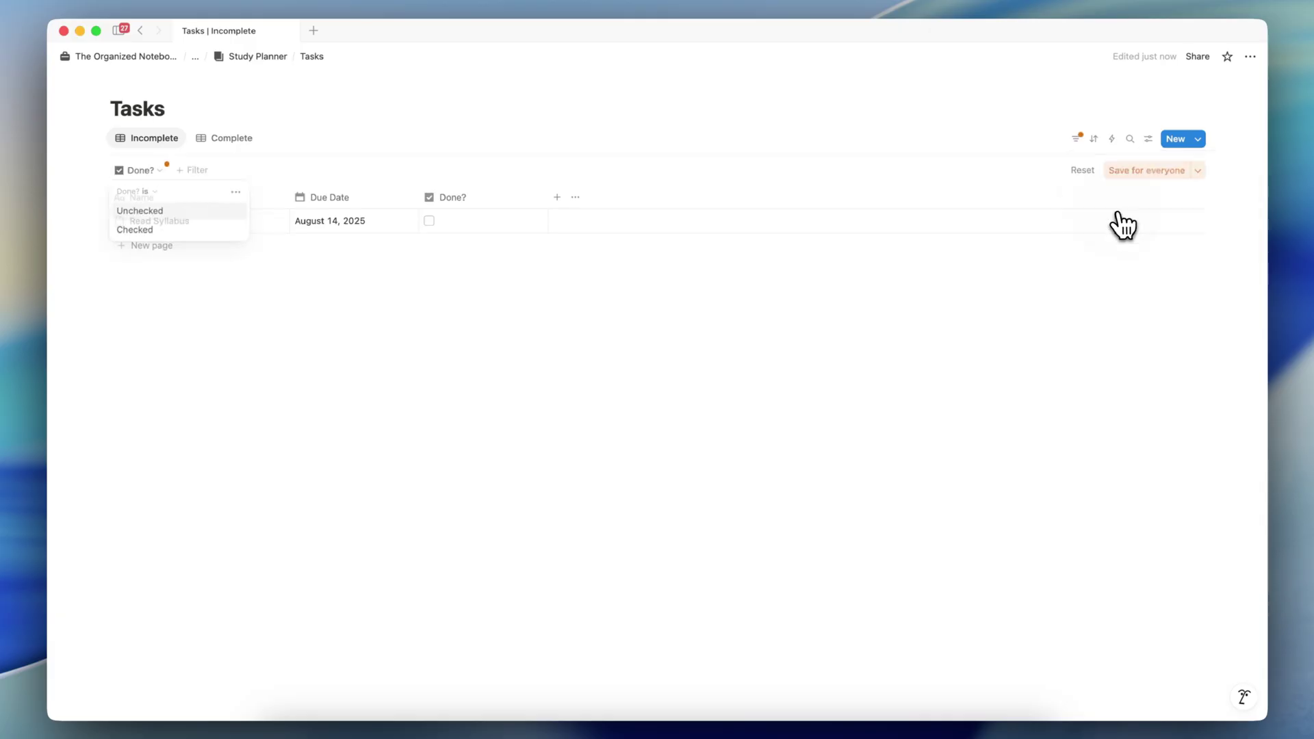
pyautogui.click(185, 212)
pyautogui.click(1140, 171)
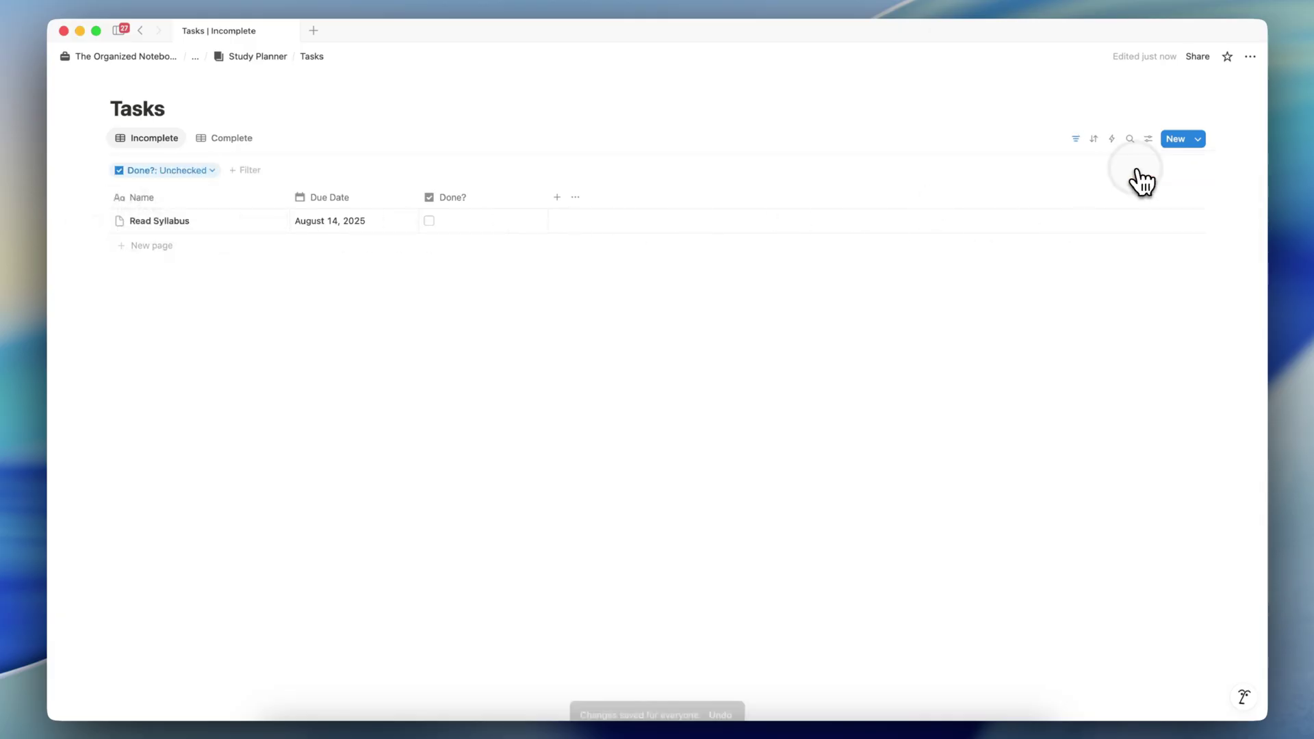
pyautogui.moveTo(500, 200); pyautogui.dragTo(163, 204)
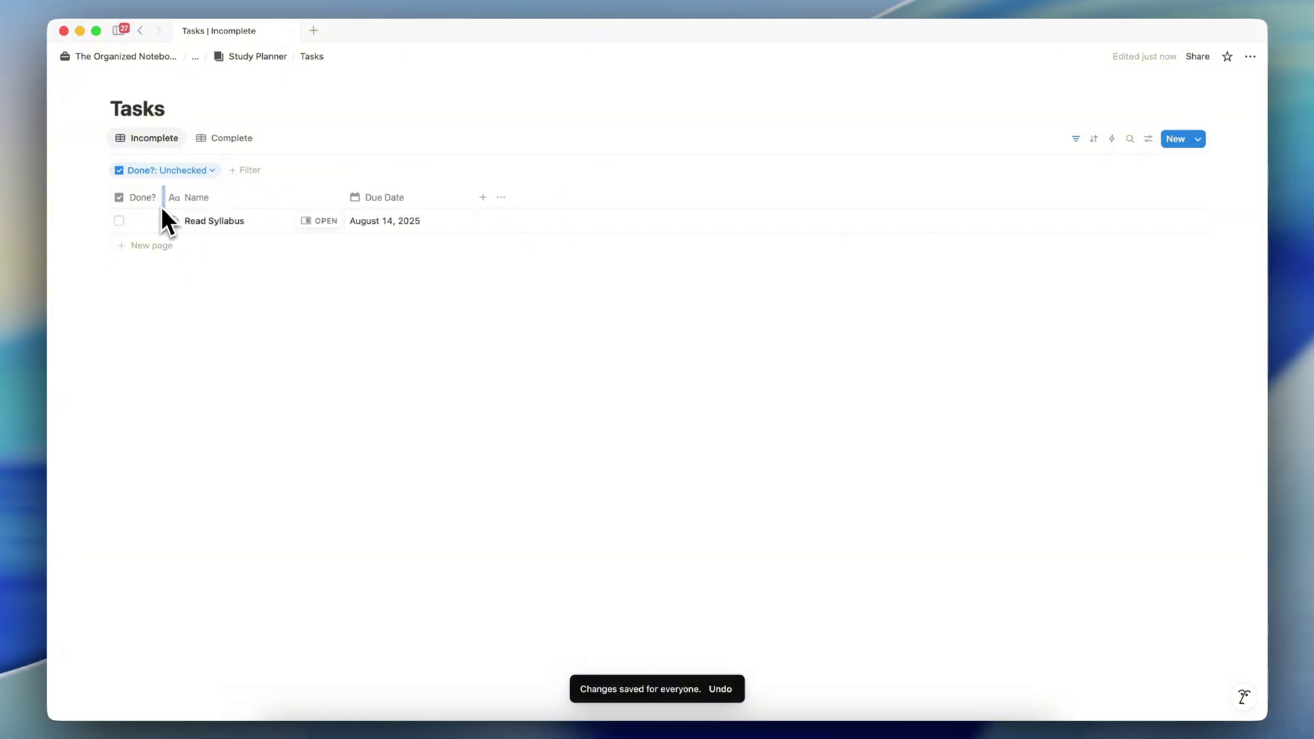
pyautogui.click(219, 141)
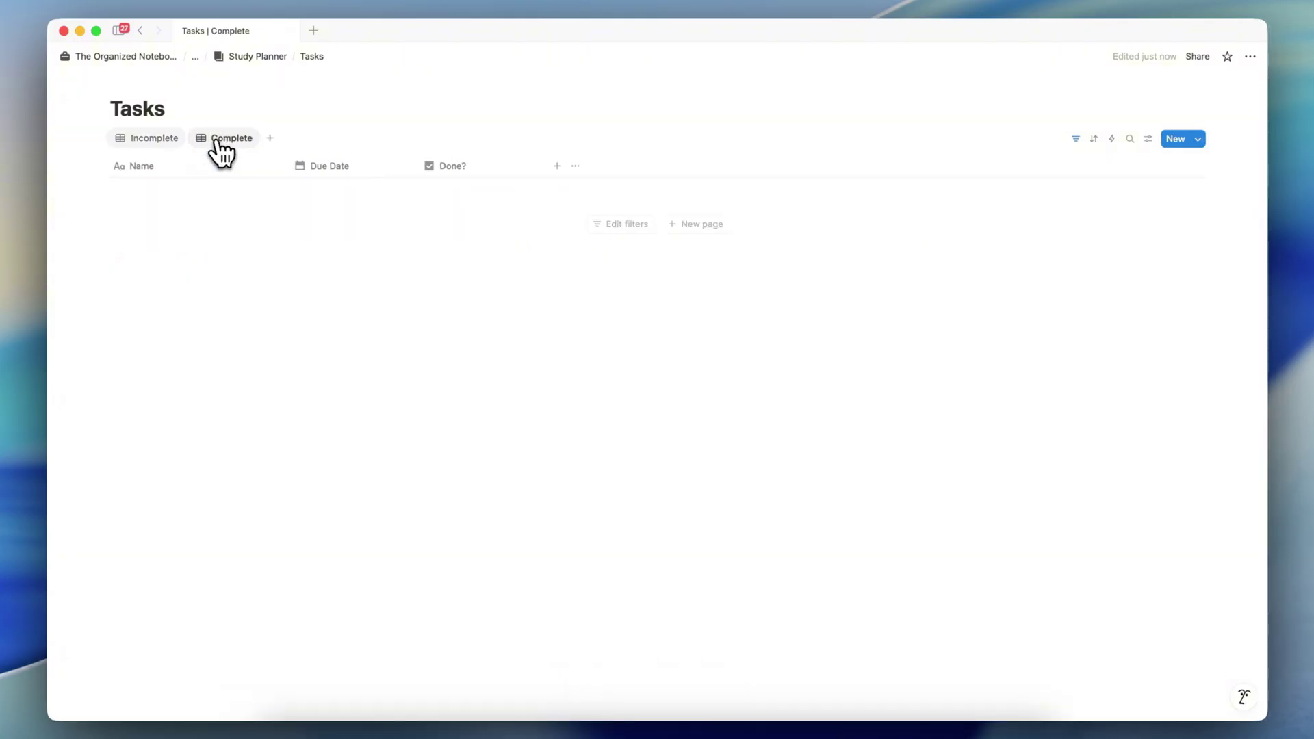
pyautogui.click(146, 140)
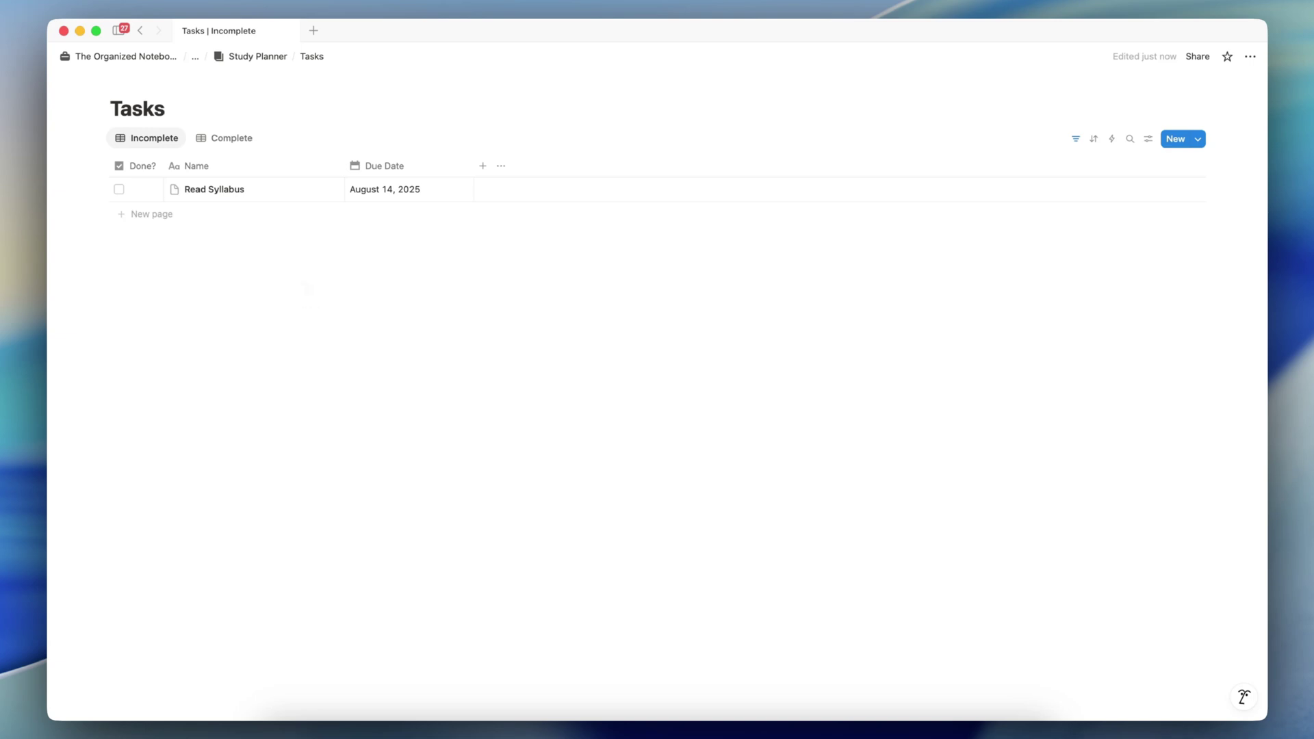
# Add a two-way Relation property to the Course/Topic database.
pyautogui.click(483, 167)
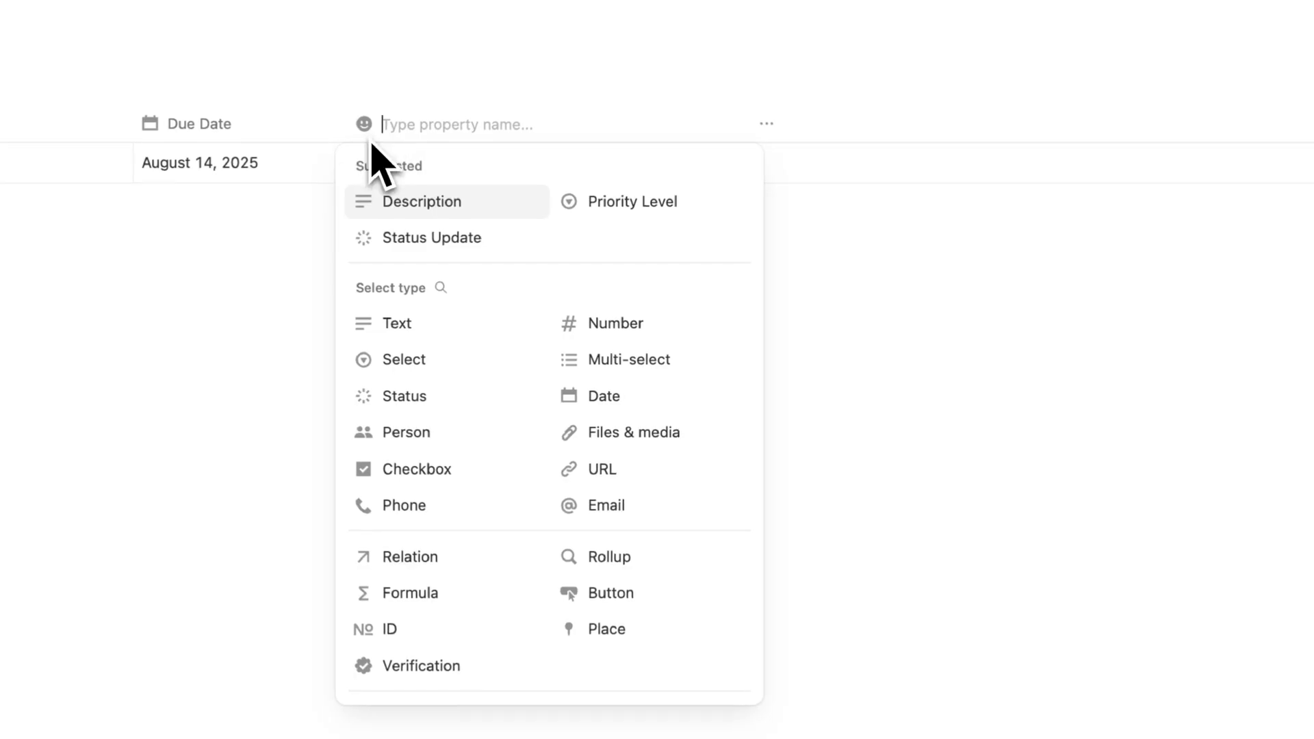
pyautogui.click(438, 558)
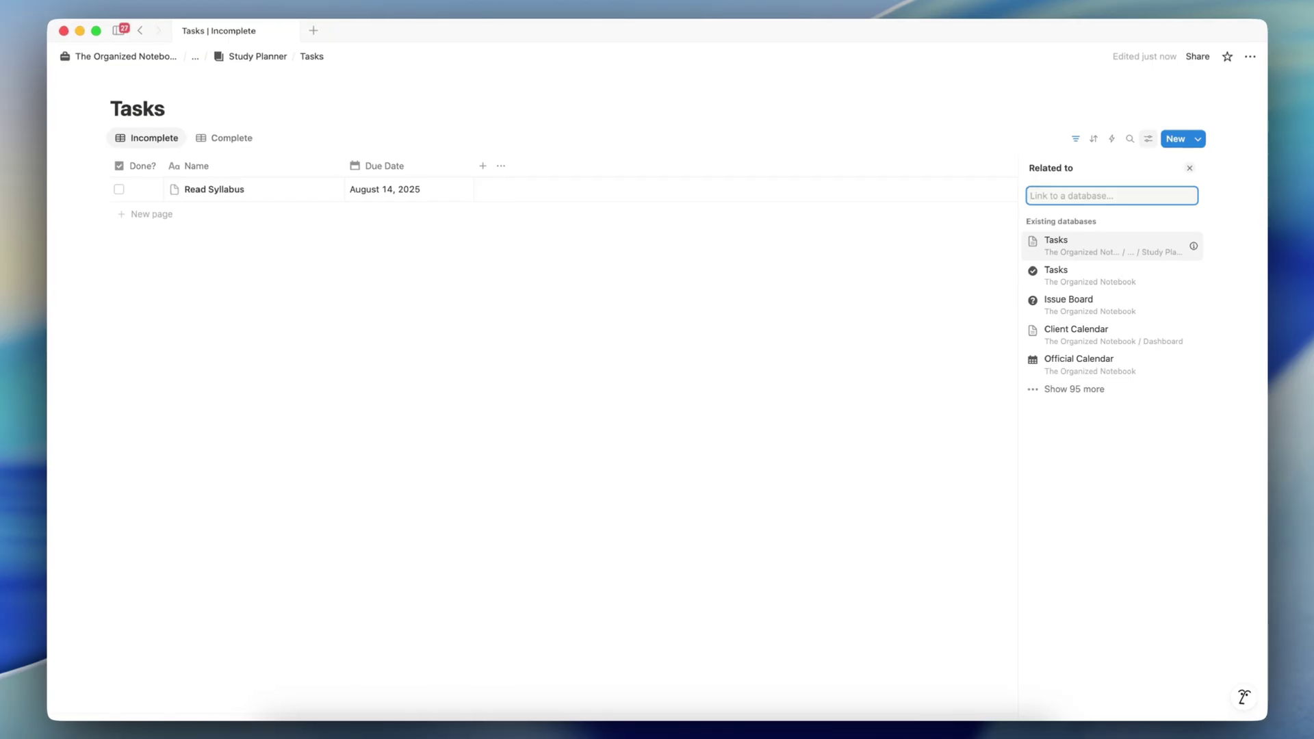
pyautogui.write('course')
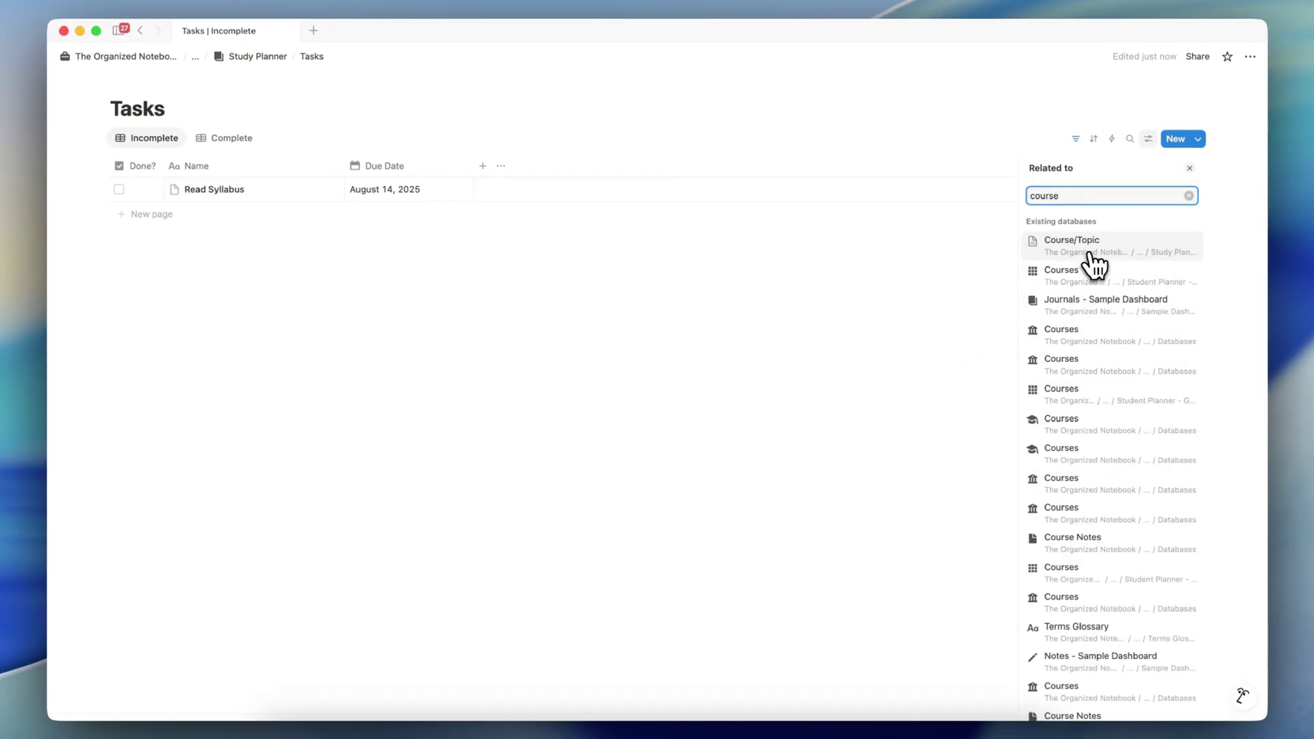
pyautogui.click(1090, 254)
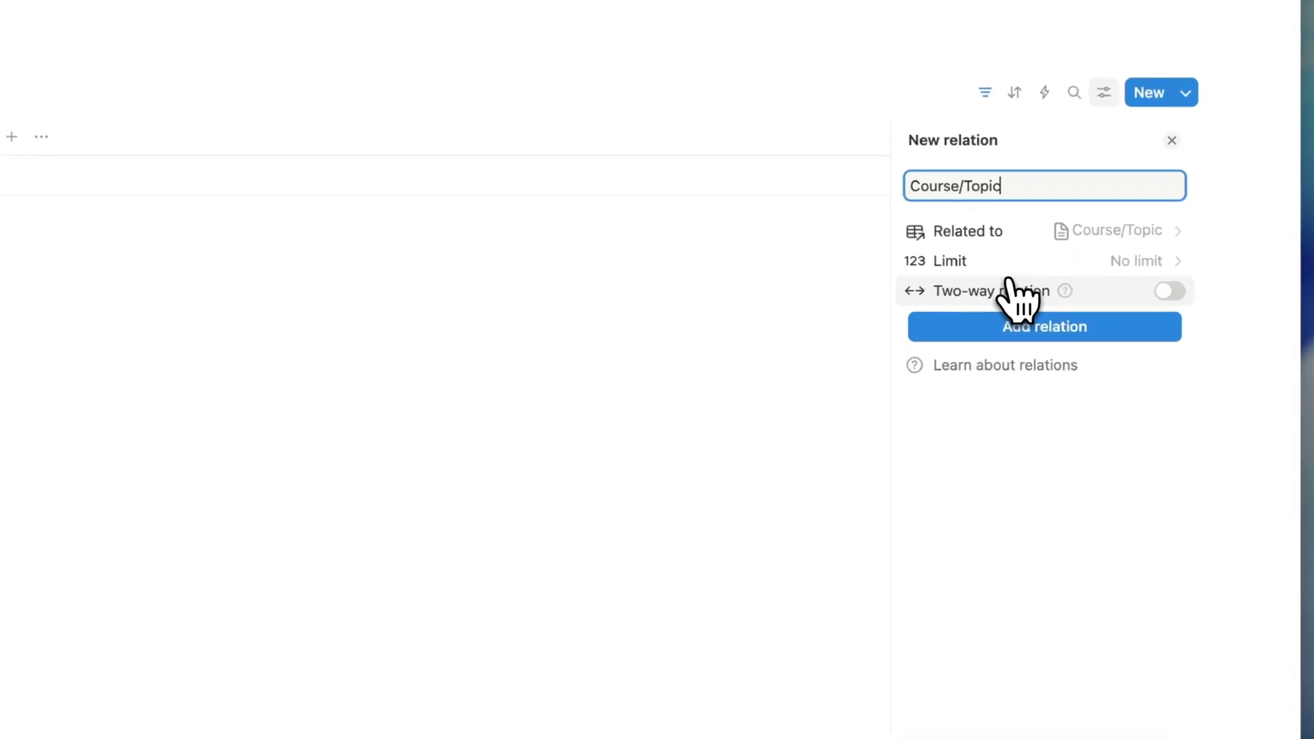
pyautogui.click(1170, 293)
pyautogui.click(1094, 409)
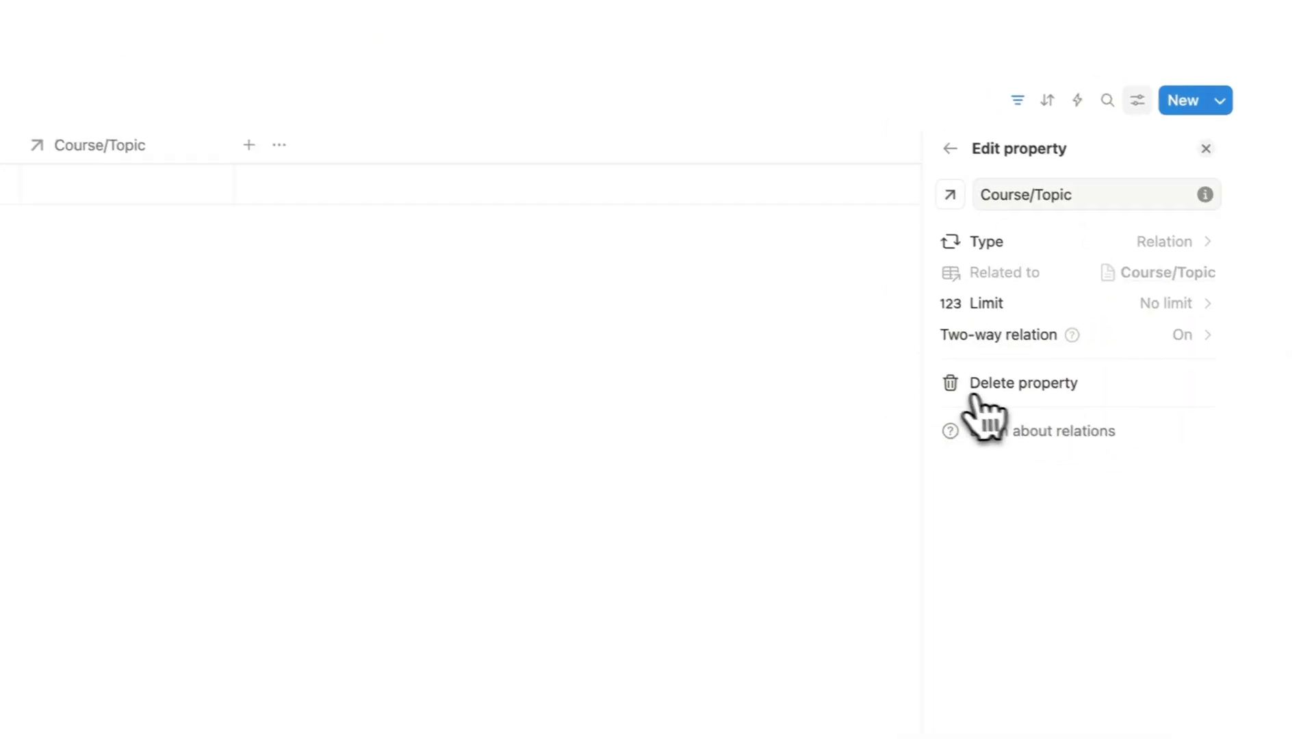
pyautogui.click(286, 306)
# Link the Read Syllabus task to UI/UX Design.
pyautogui.click(79, 195)
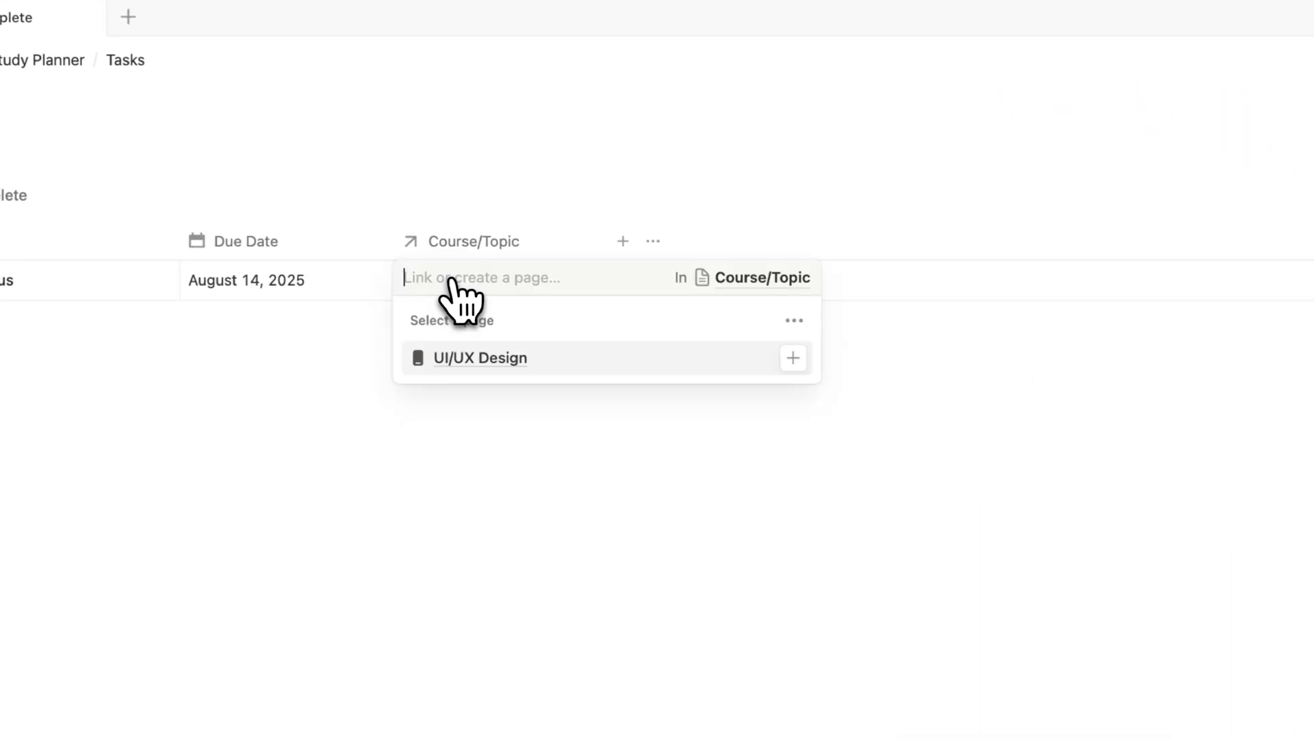
pyautogui.click(553, 367)
pyautogui.press('Escape')
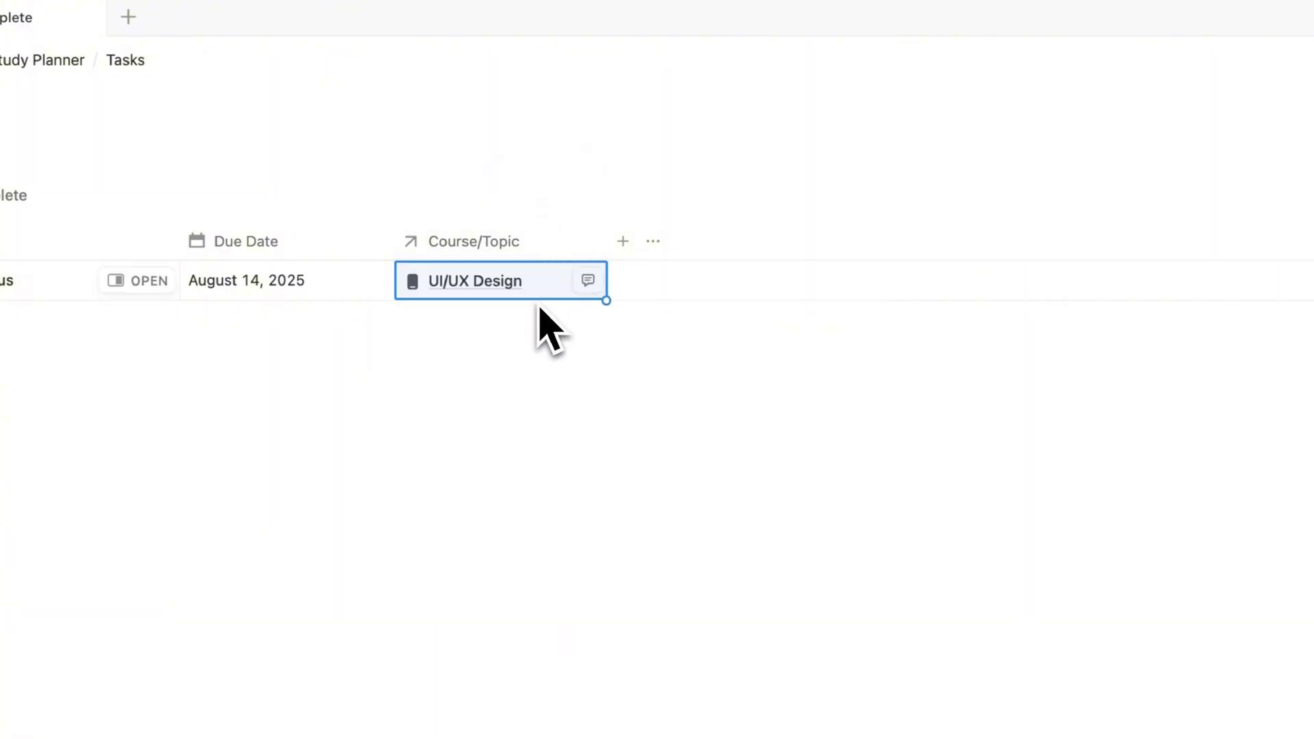
# On Study Planner, insert a linked view of Tasks using the Incomplete view.
pyautogui.click(14, 199)
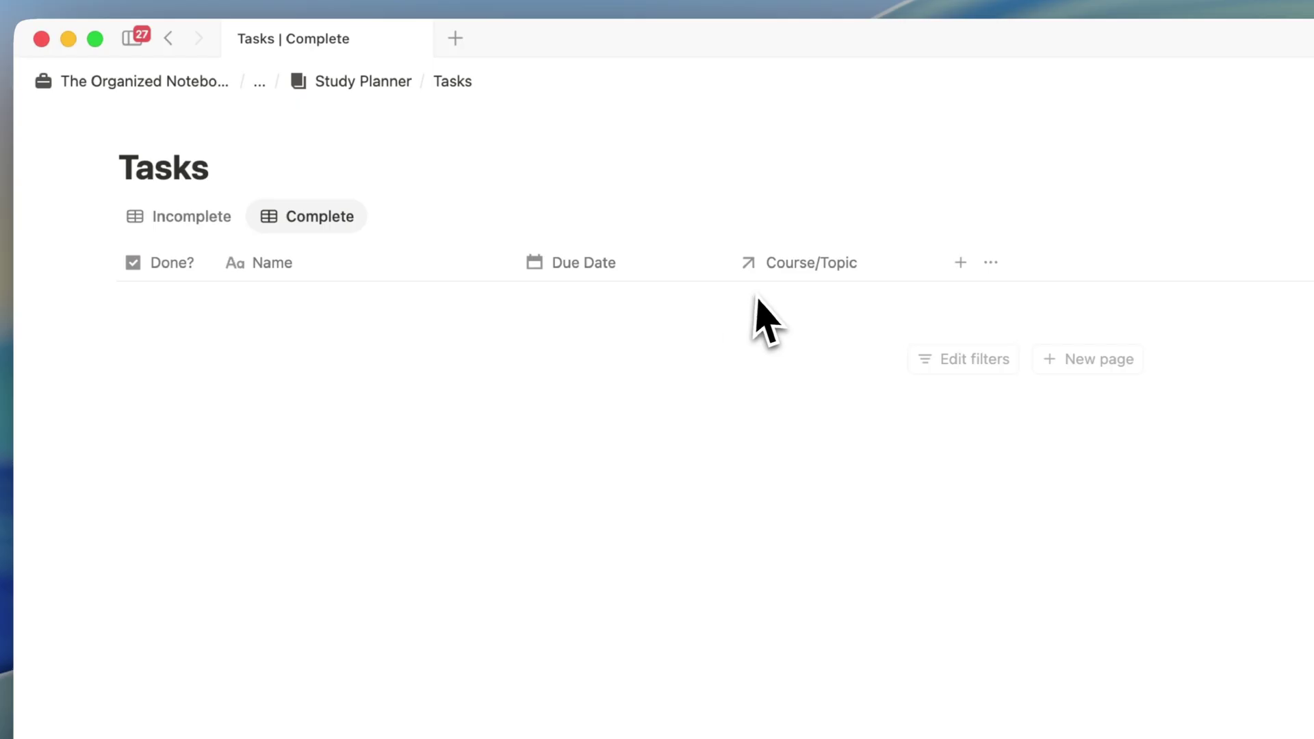
pyautogui.click(183, 219)
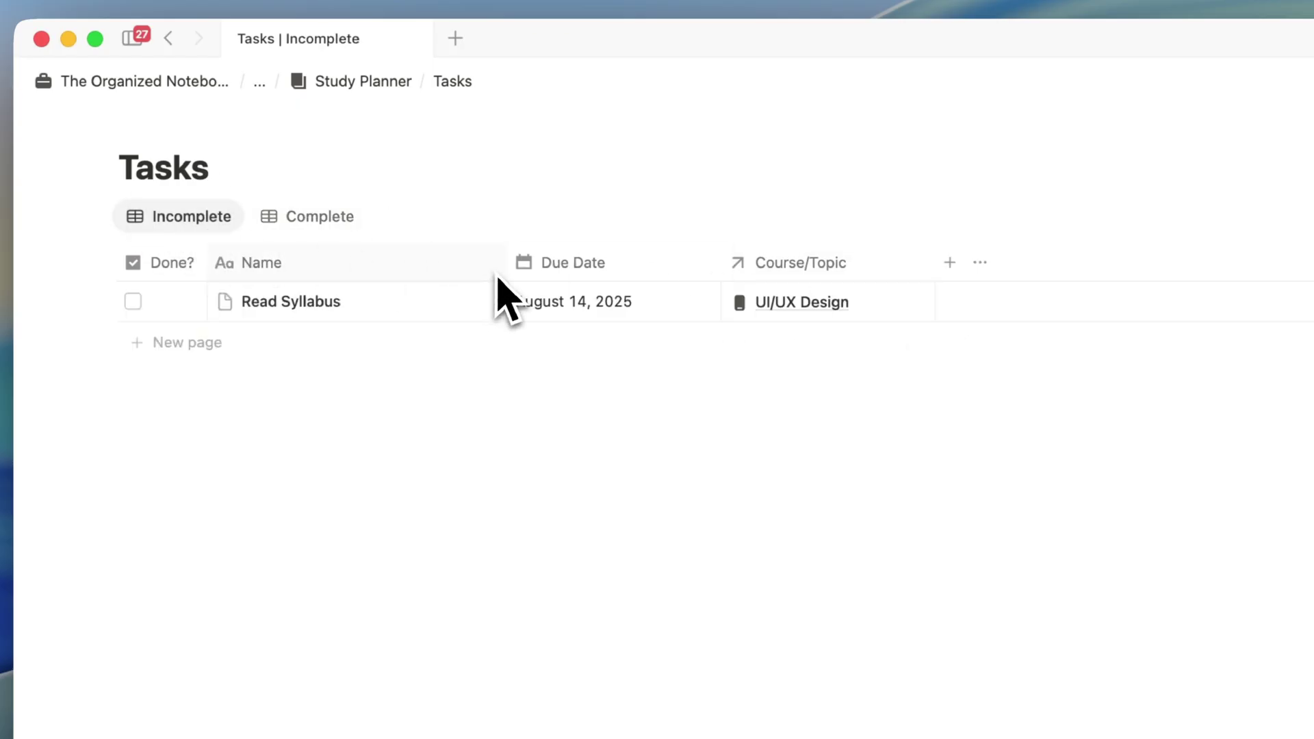
pyautogui.click(375, 85)
pyautogui.scroll(-10, 490, 403)
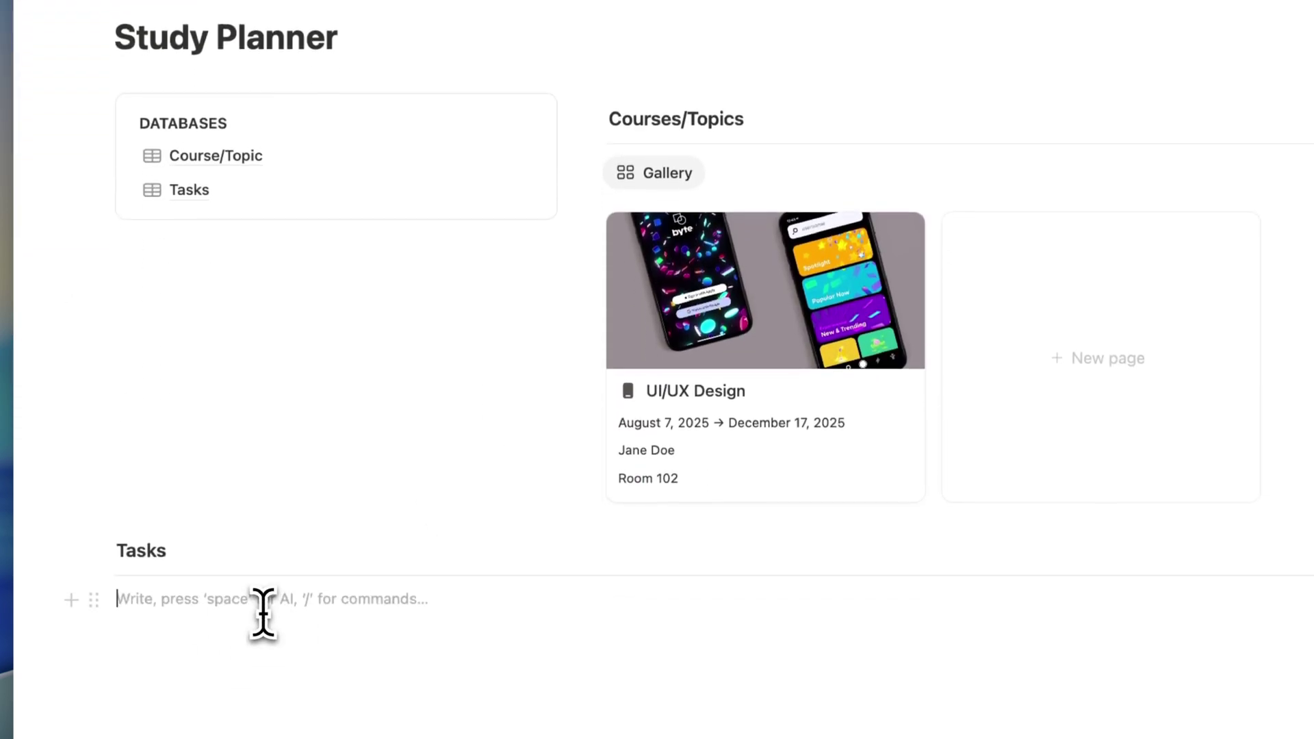
pyautogui.write('/linked')
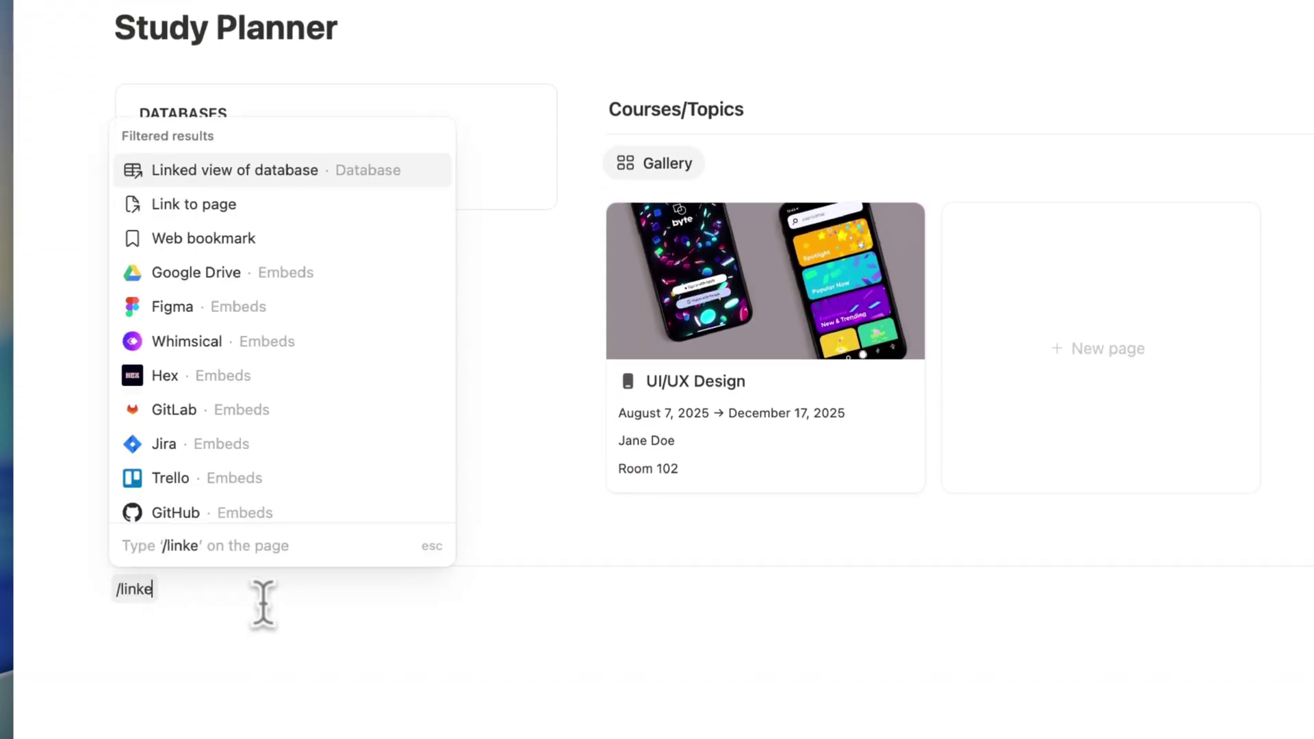
pyautogui.click(278, 180)
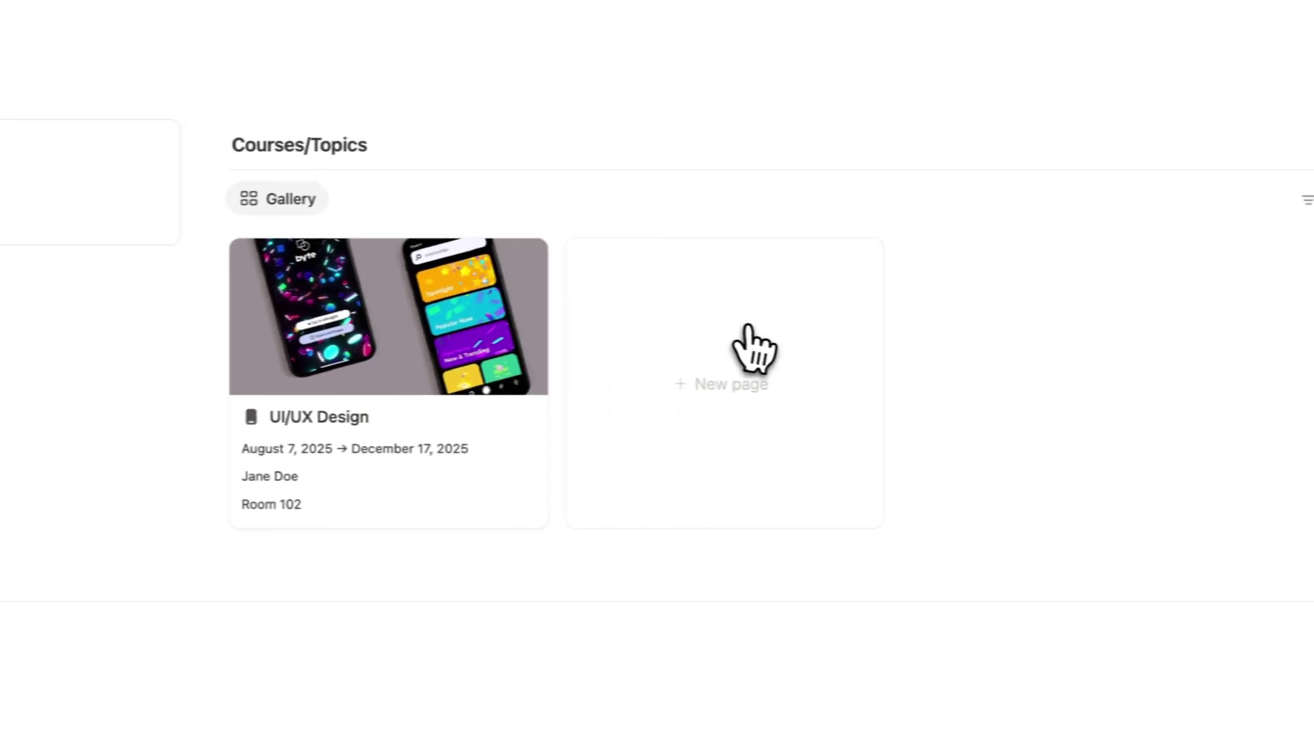
pyautogui.click(1138, 405)
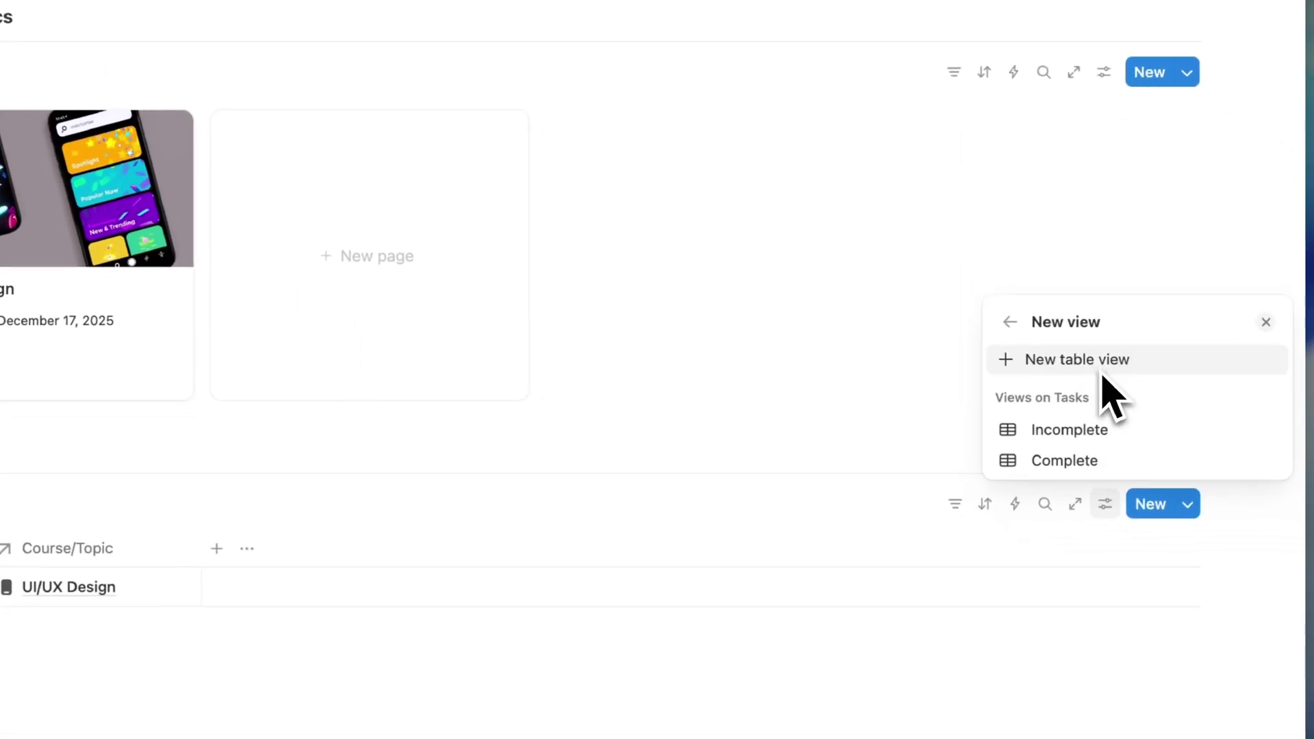
pyautogui.click(1085, 427)
pyautogui.press('Escape')
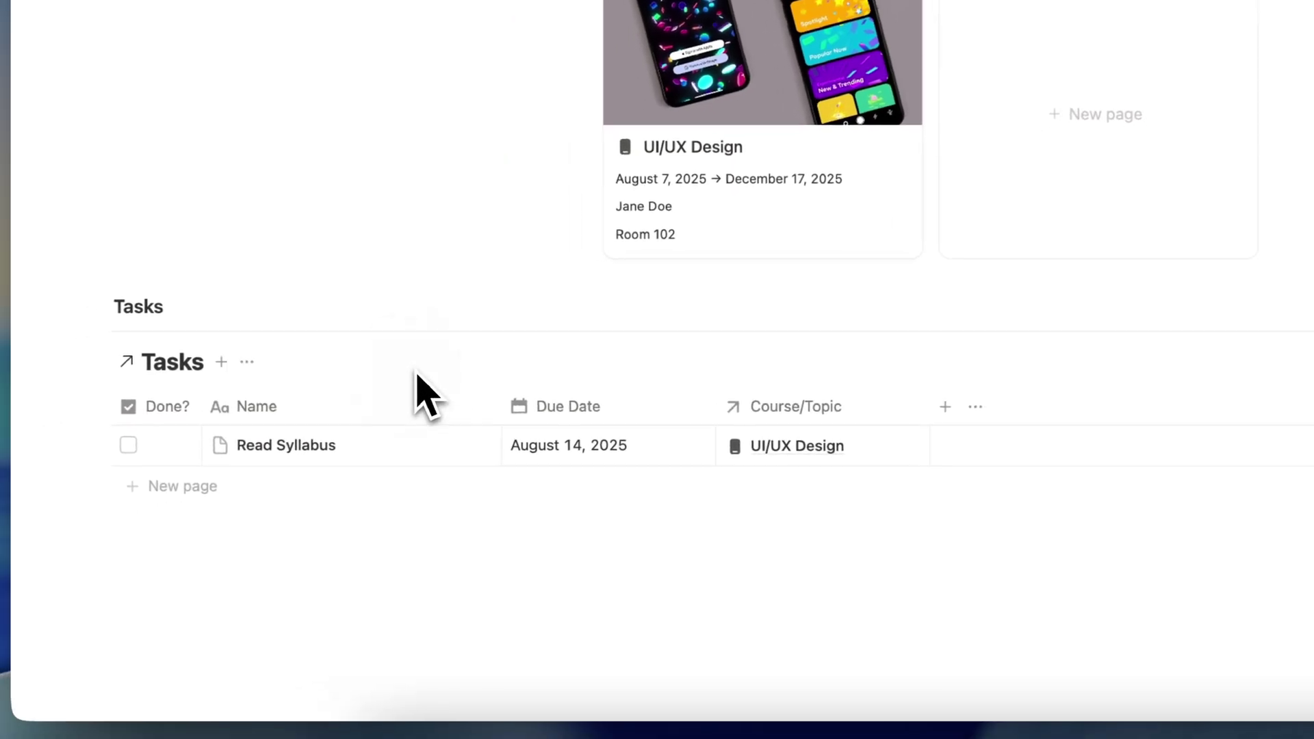
# Hide the linked table's database title and add a second tab using the Complete view.
pyautogui.click(247, 361)
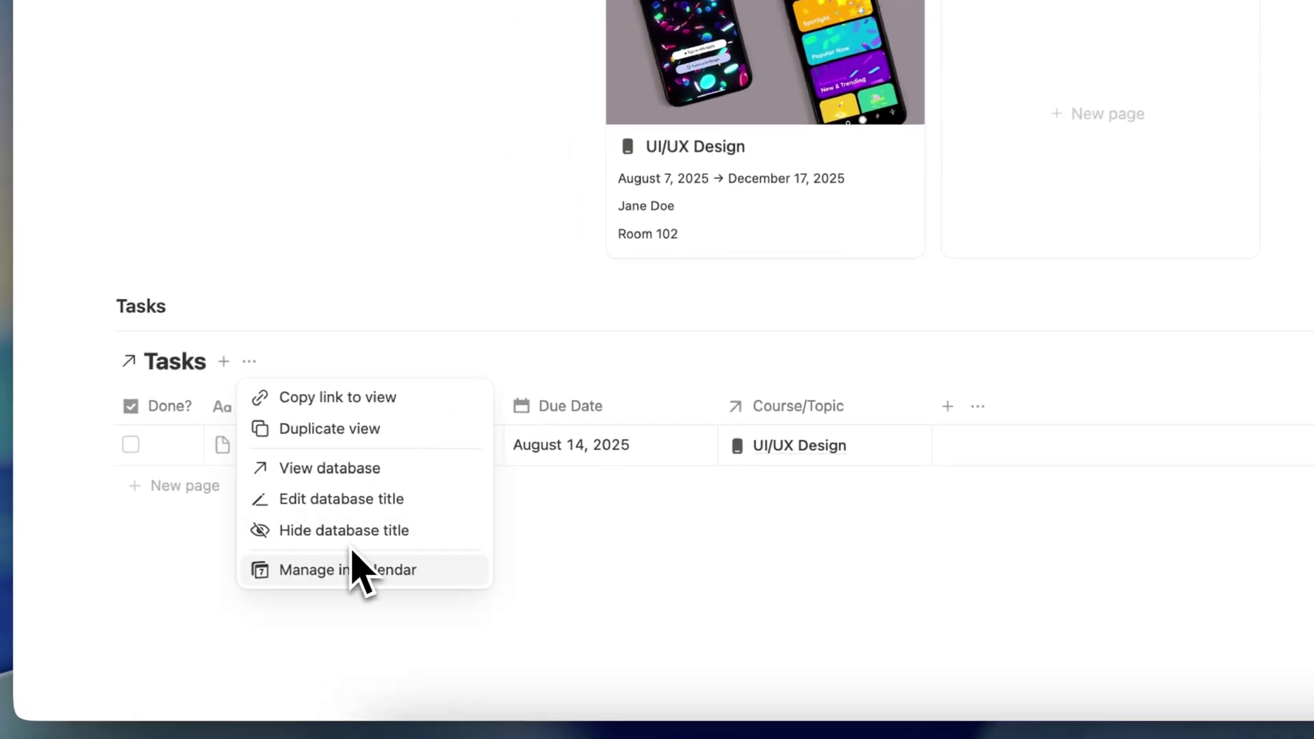
pyautogui.click(355, 534)
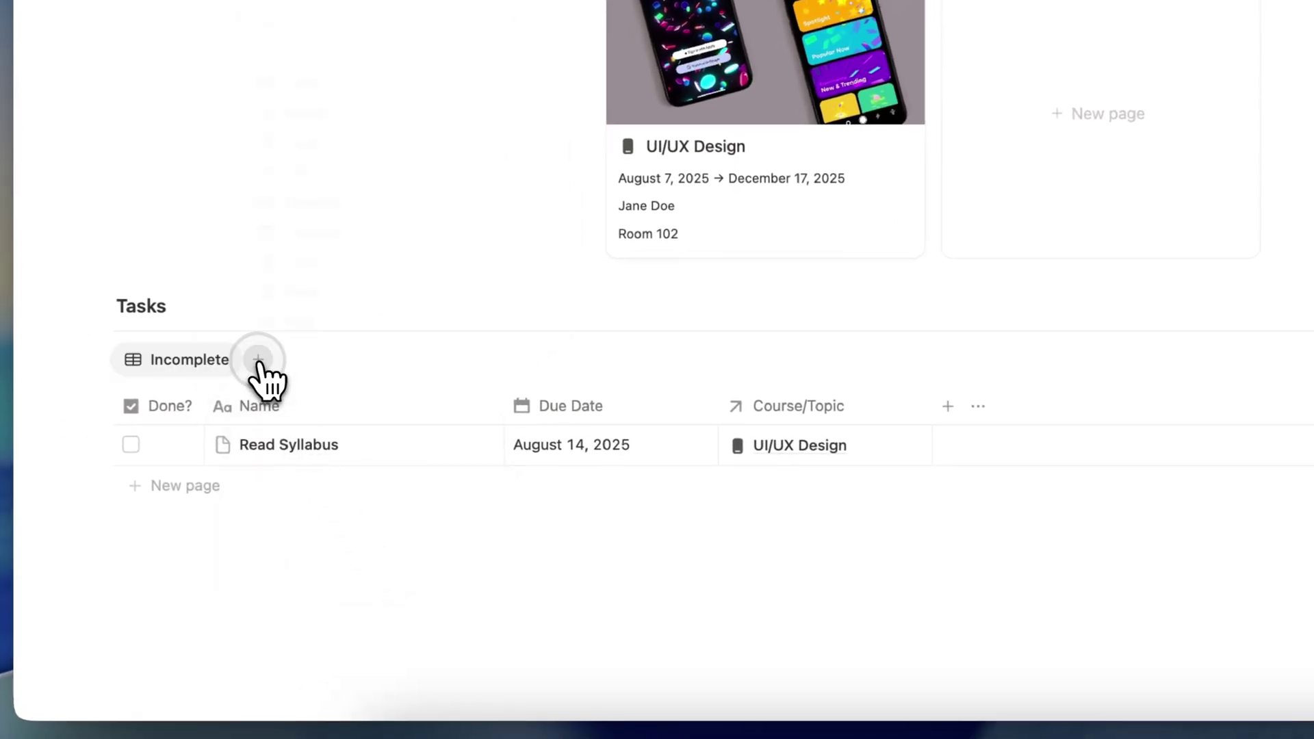
pyautogui.click(258, 360)
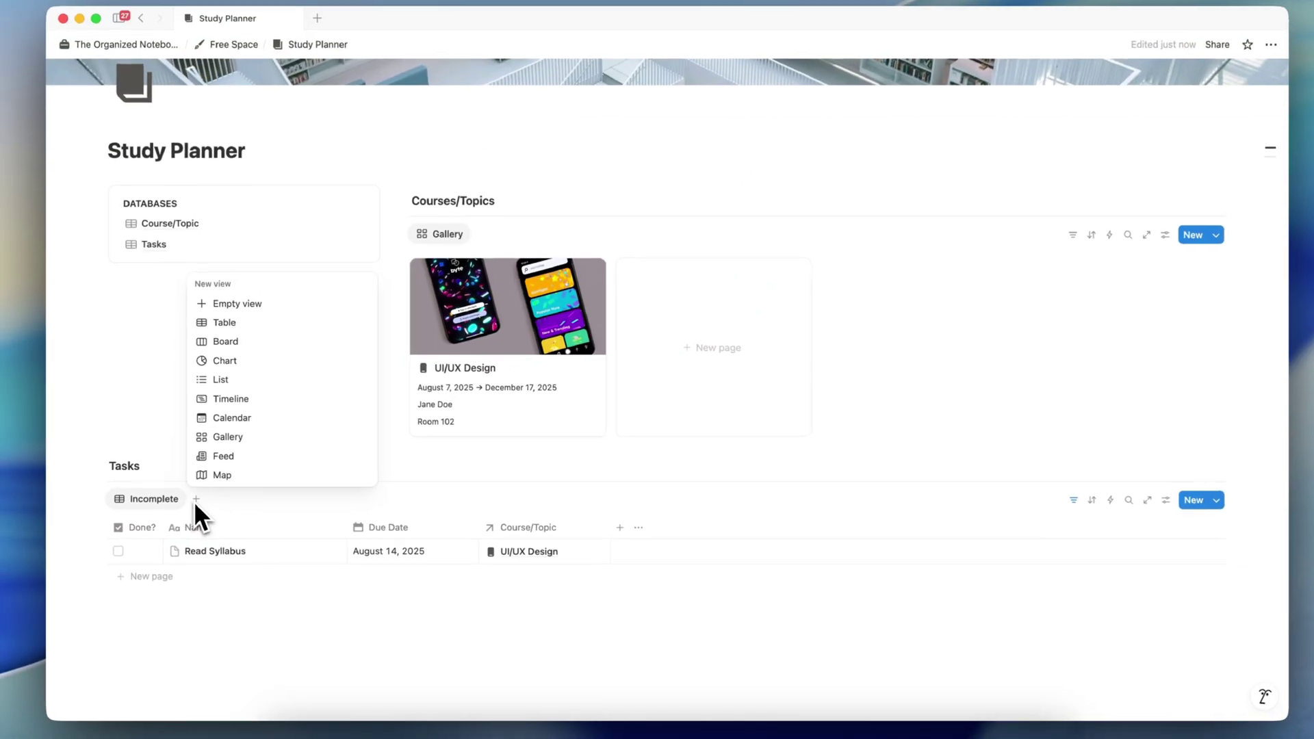
pyautogui.click(308, 42)
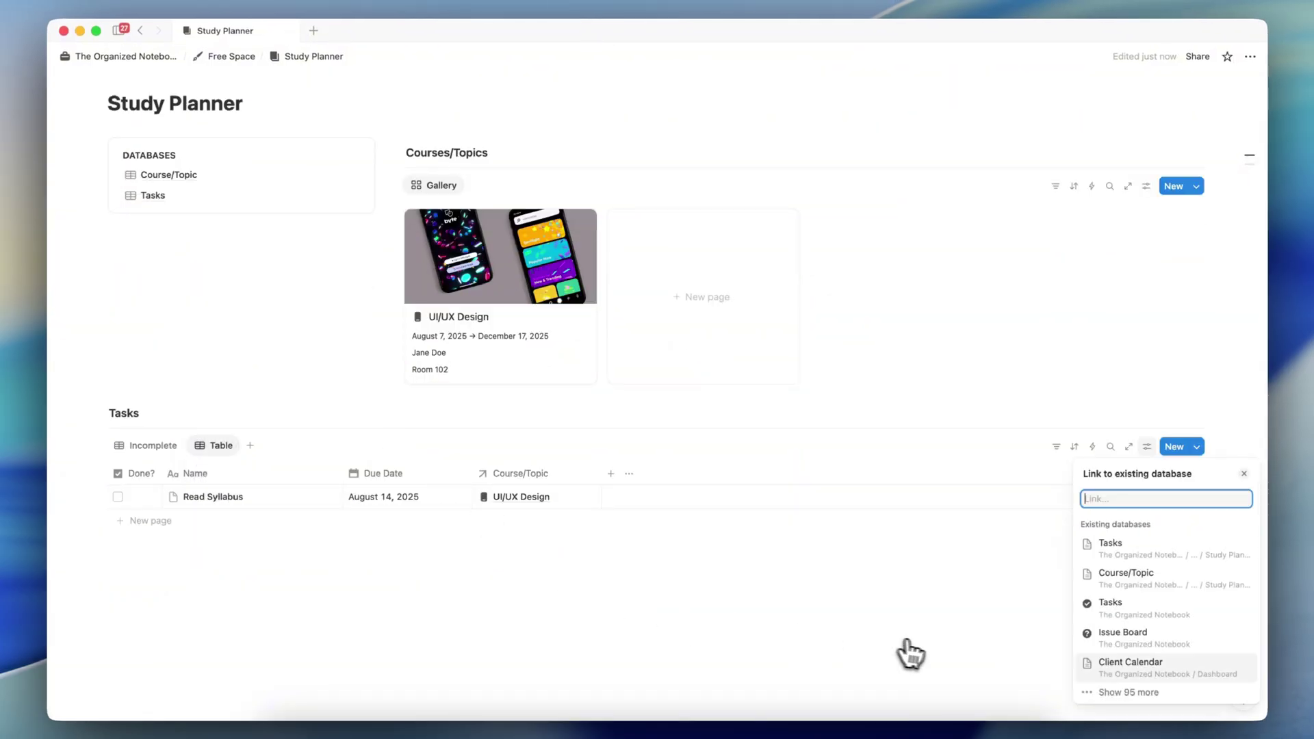
pyautogui.click(1143, 556)
pyautogui.click(1128, 579)
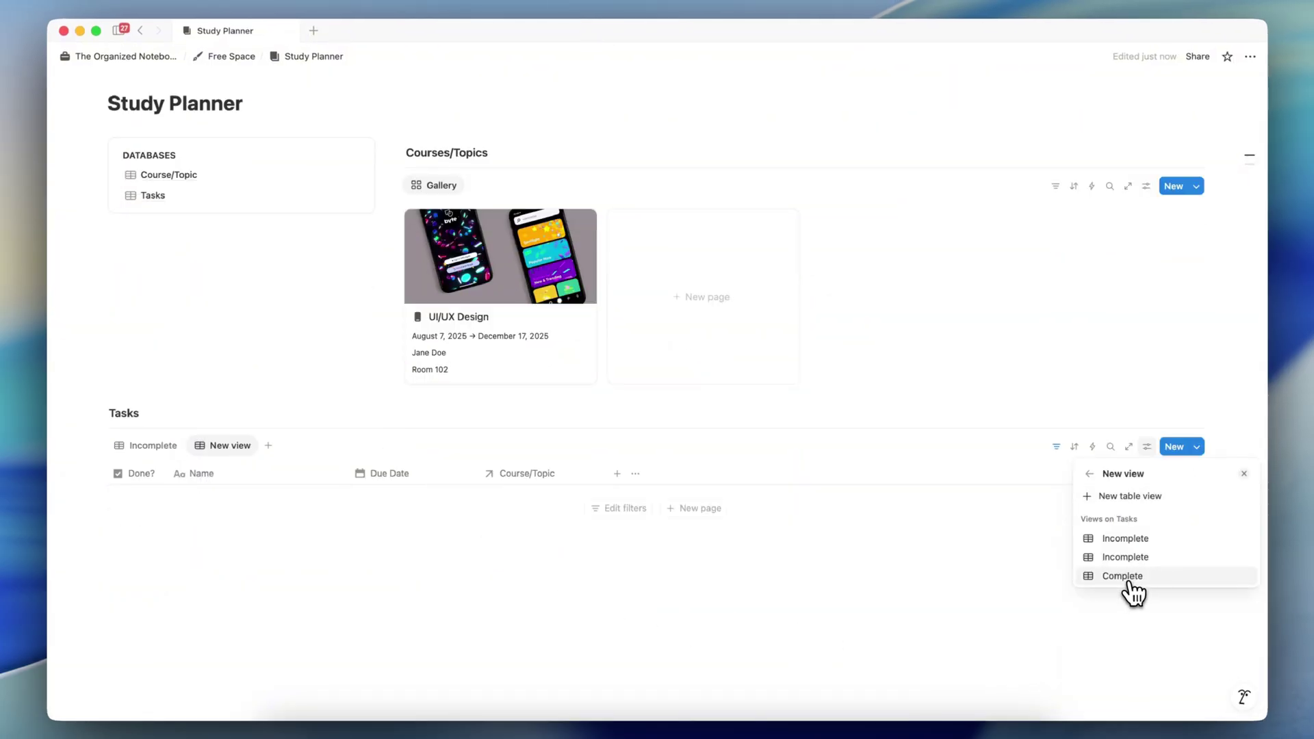
pyautogui.click(438, 486)
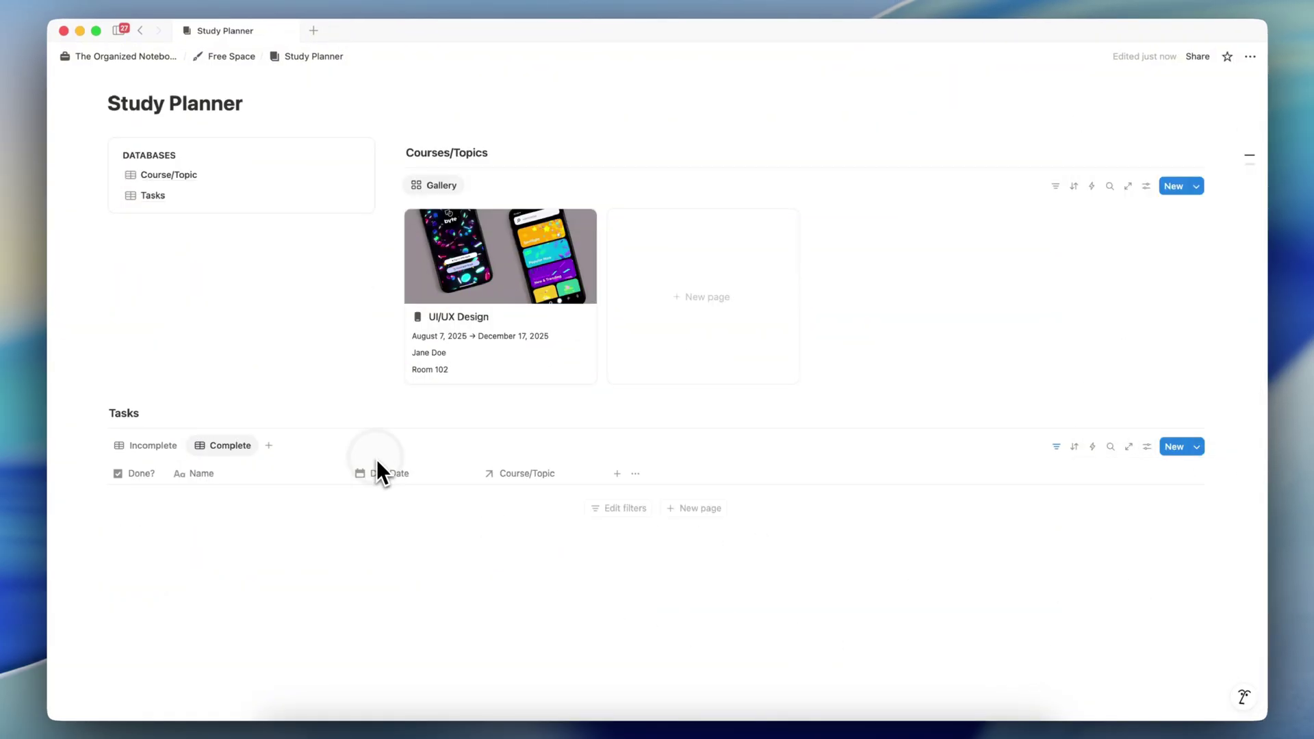
pyautogui.click(159, 453)
pyautogui.click(229, 452)
# Set the Tasks property on the UI/UX Design page to Always hide, then close it.
pyautogui.click(482, 284)
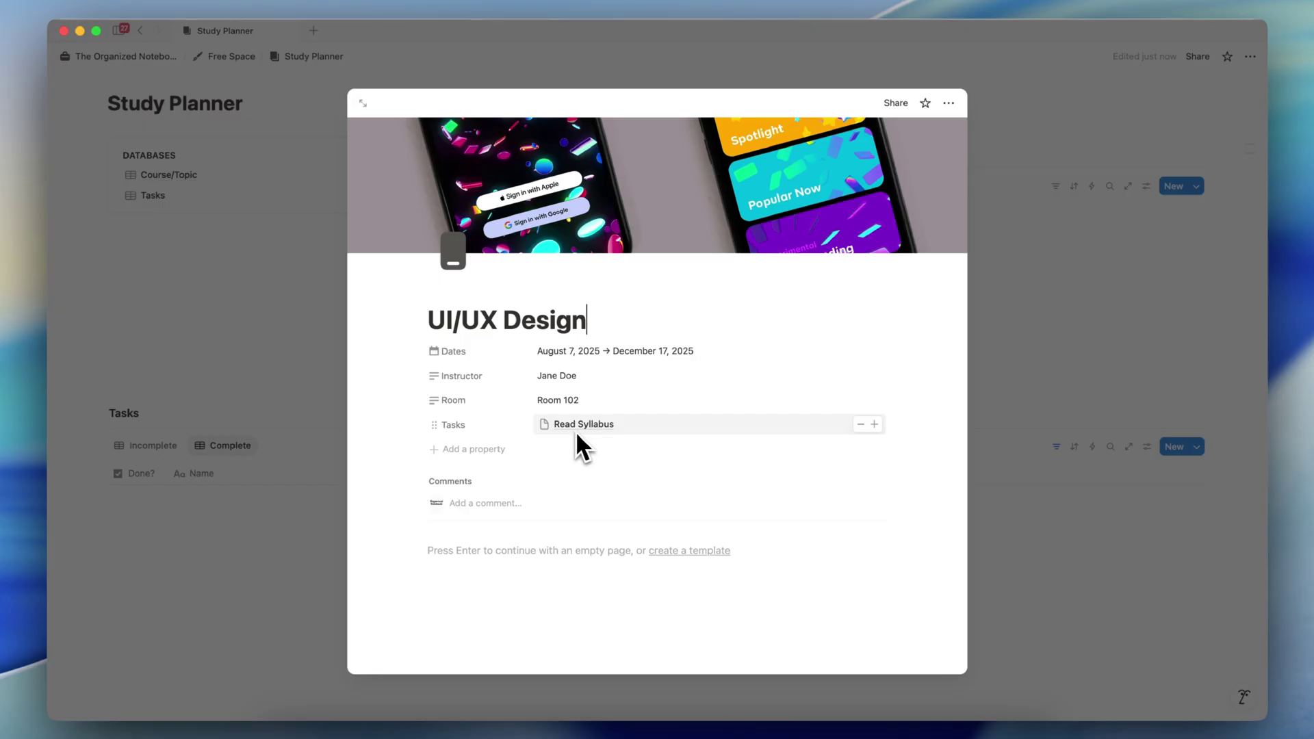
pyautogui.click(486, 423)
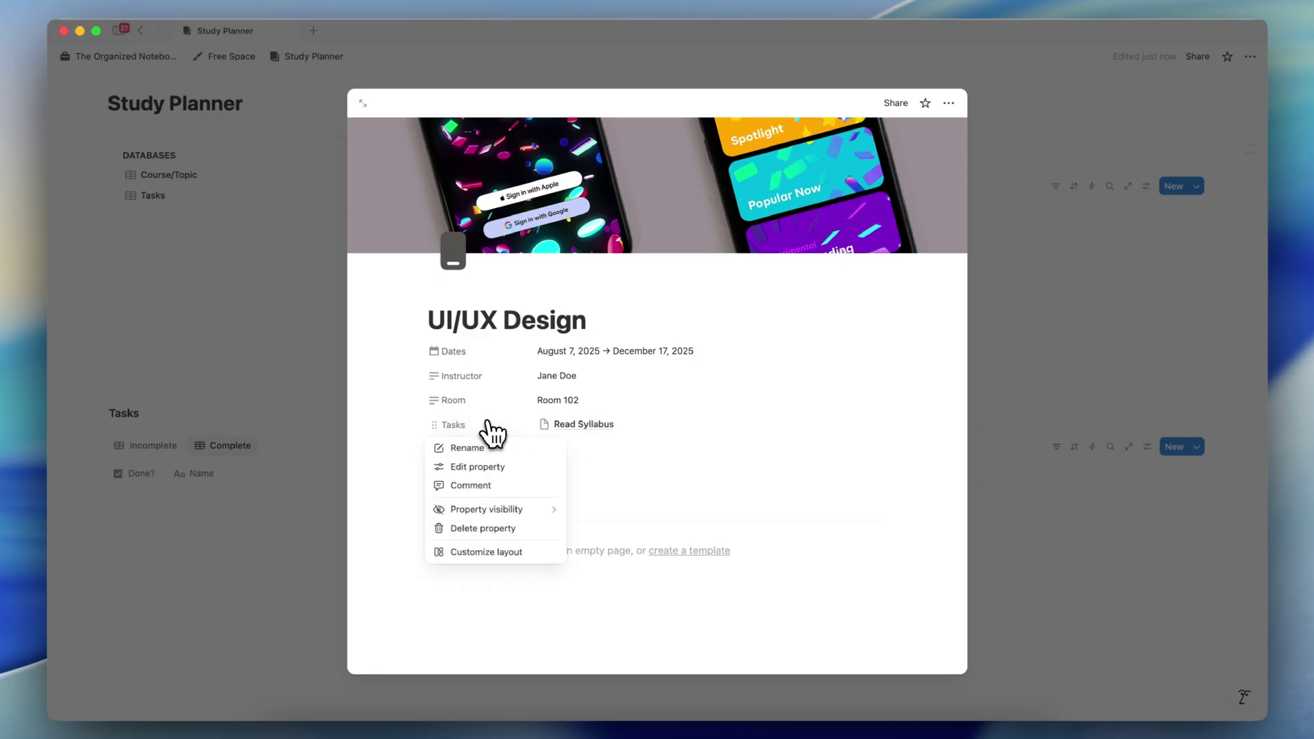
pyautogui.moveTo(499, 508)
pyautogui.click(601, 531)
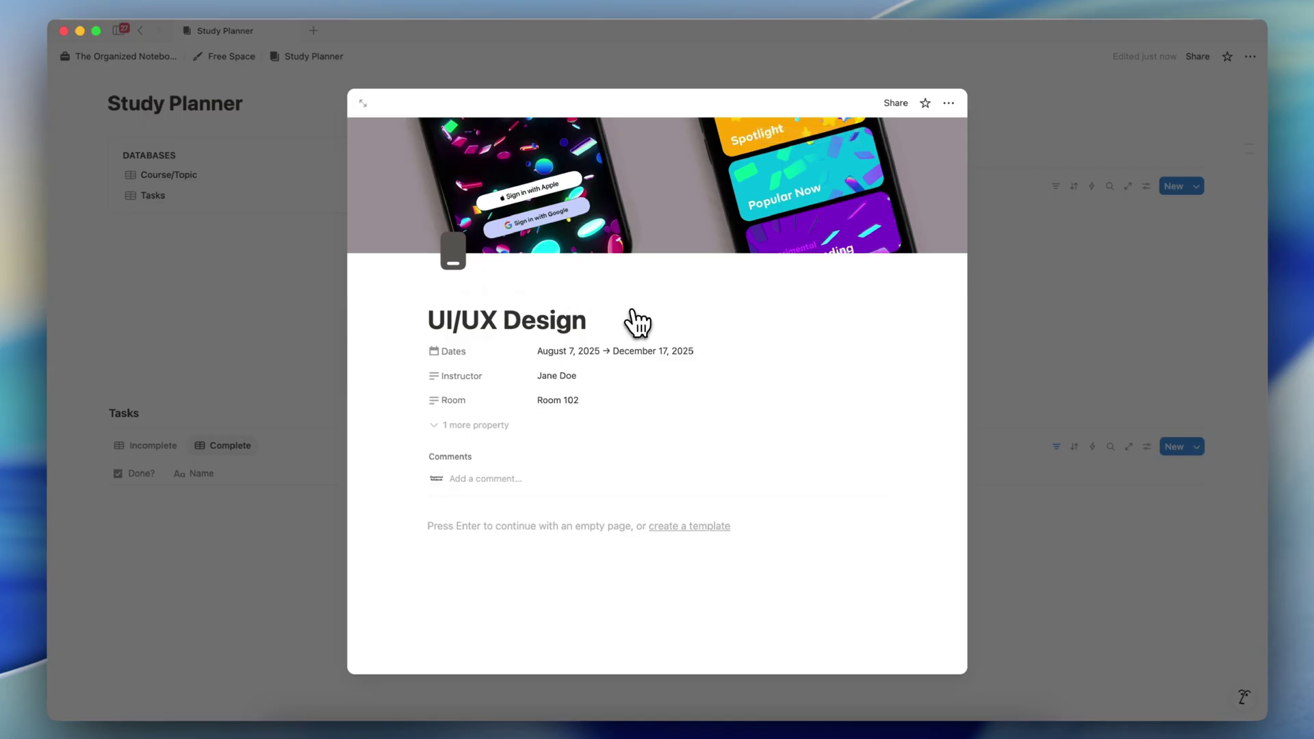
pyautogui.click(268, 359)
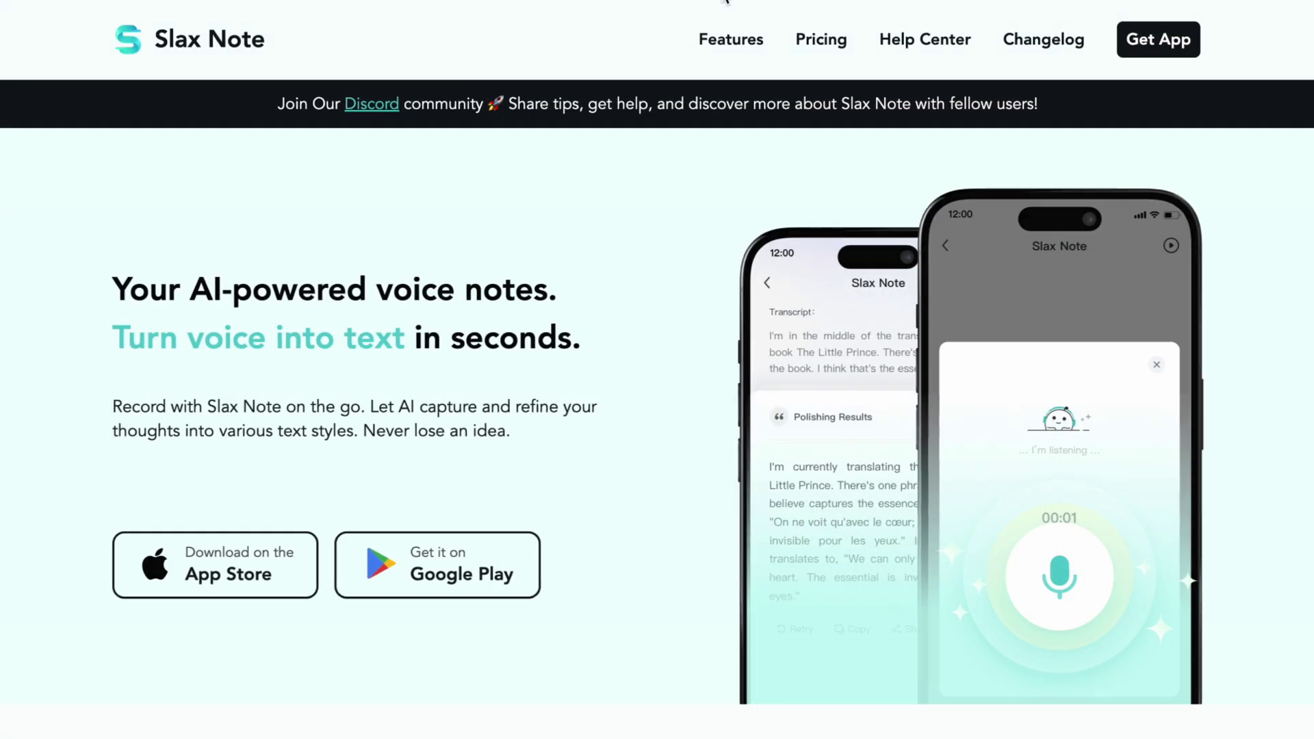
pyautogui.scroll(-10, 718, 212)
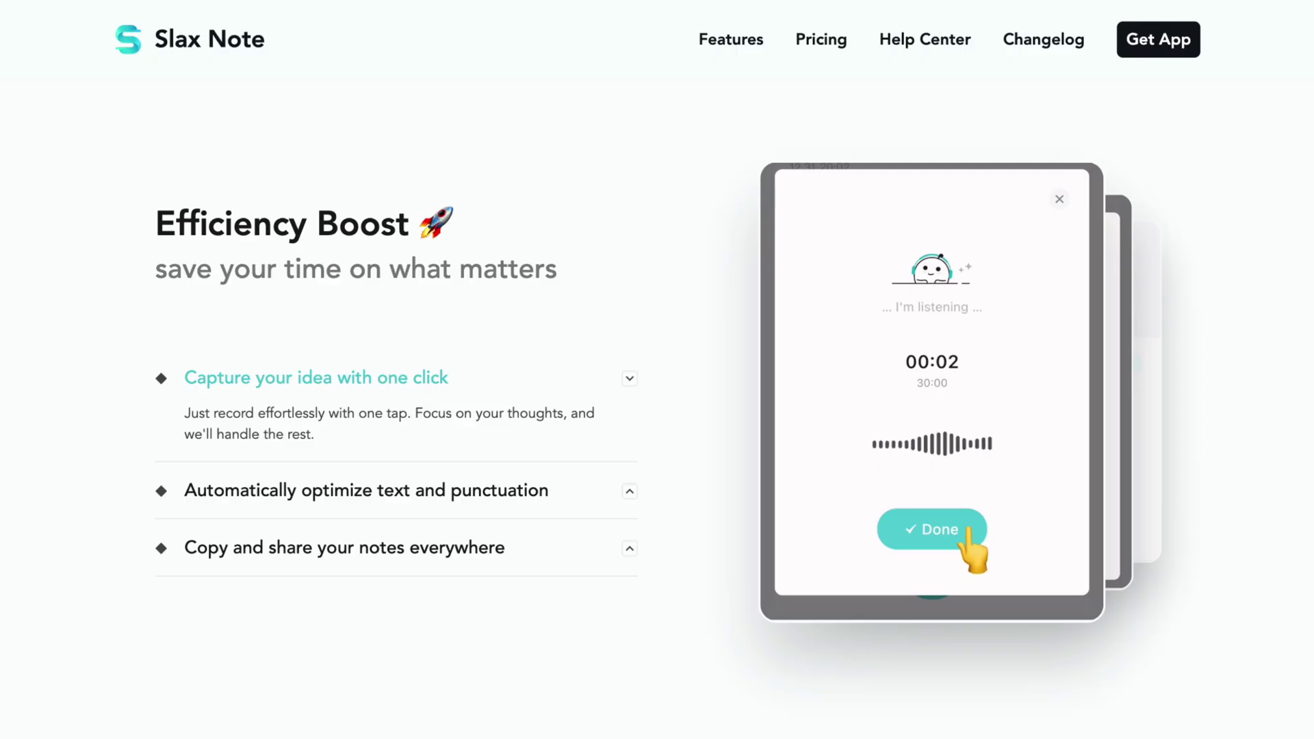
pyautogui.scroll(-5, 657, 370)
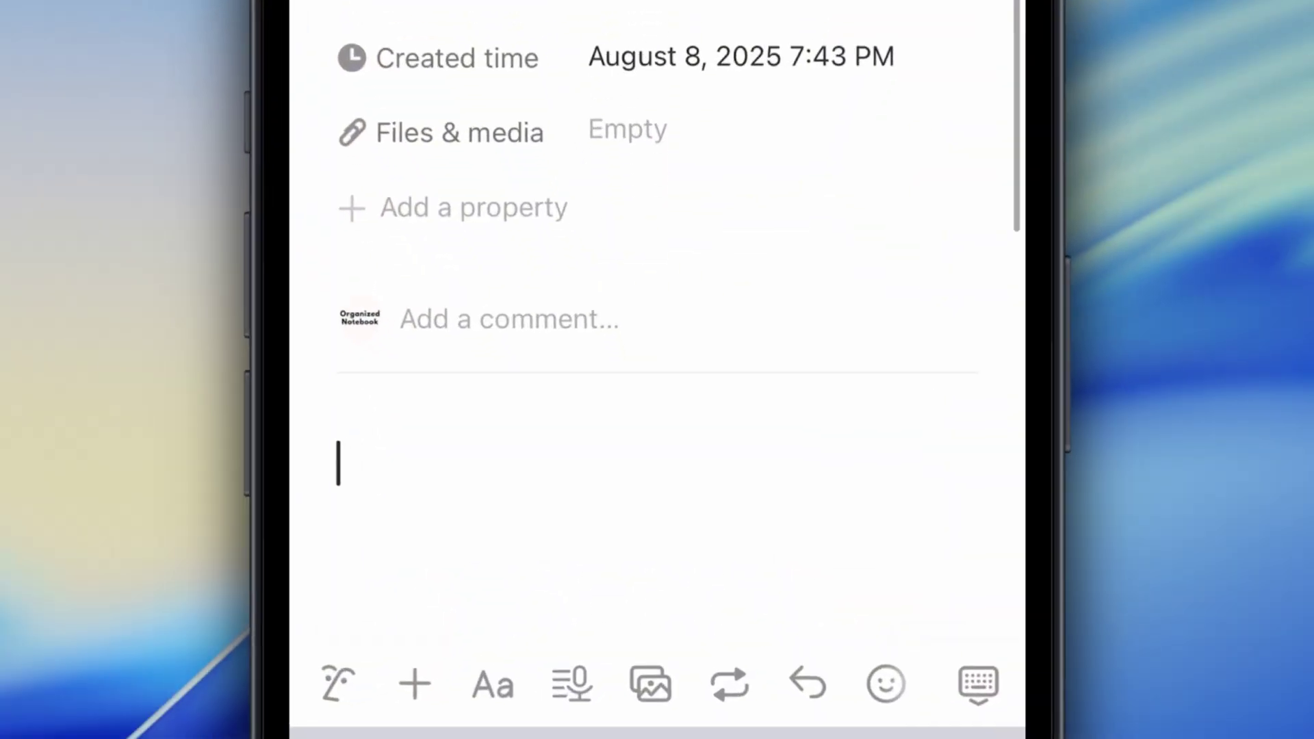
# Paste the copied paragraph into the new page's body.
pyautogui.click(338, 463)
pyautogui.click(392, 375)
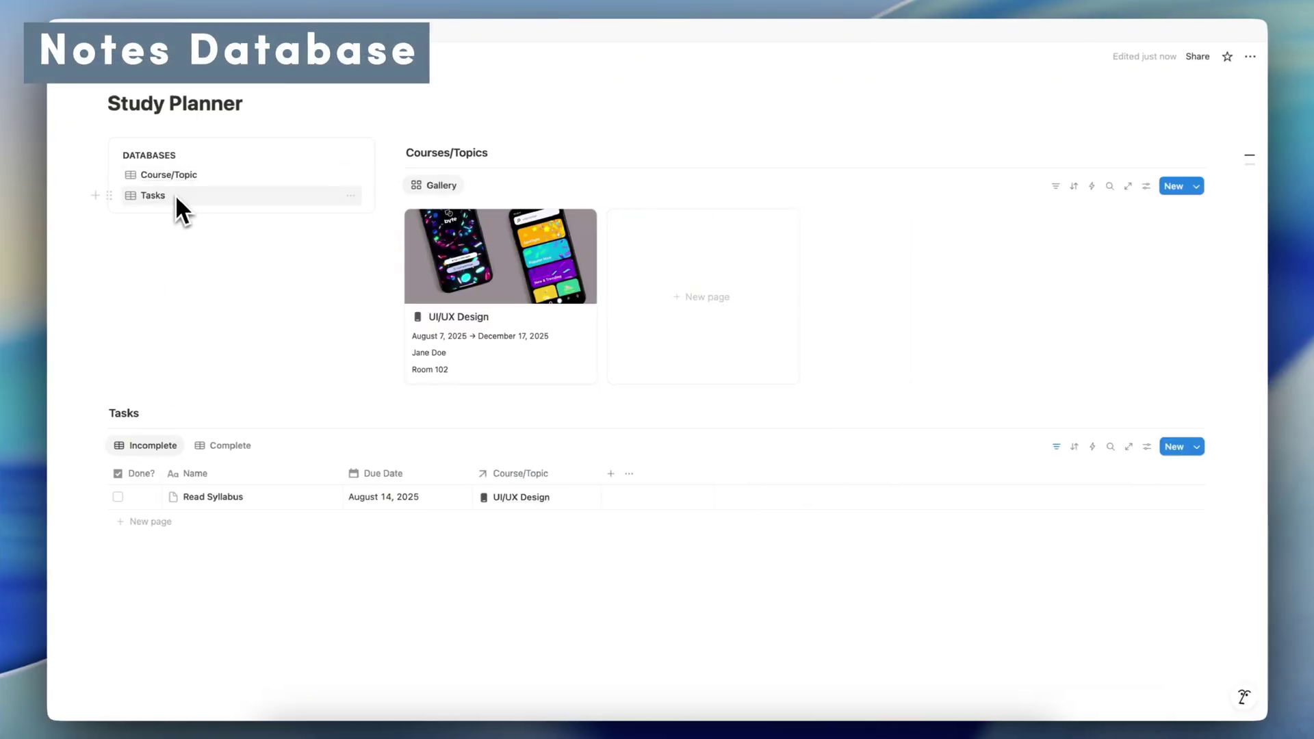
# Create a full-page Notes database with an entry named Notes for first lecture.
pyautogui.write('/')
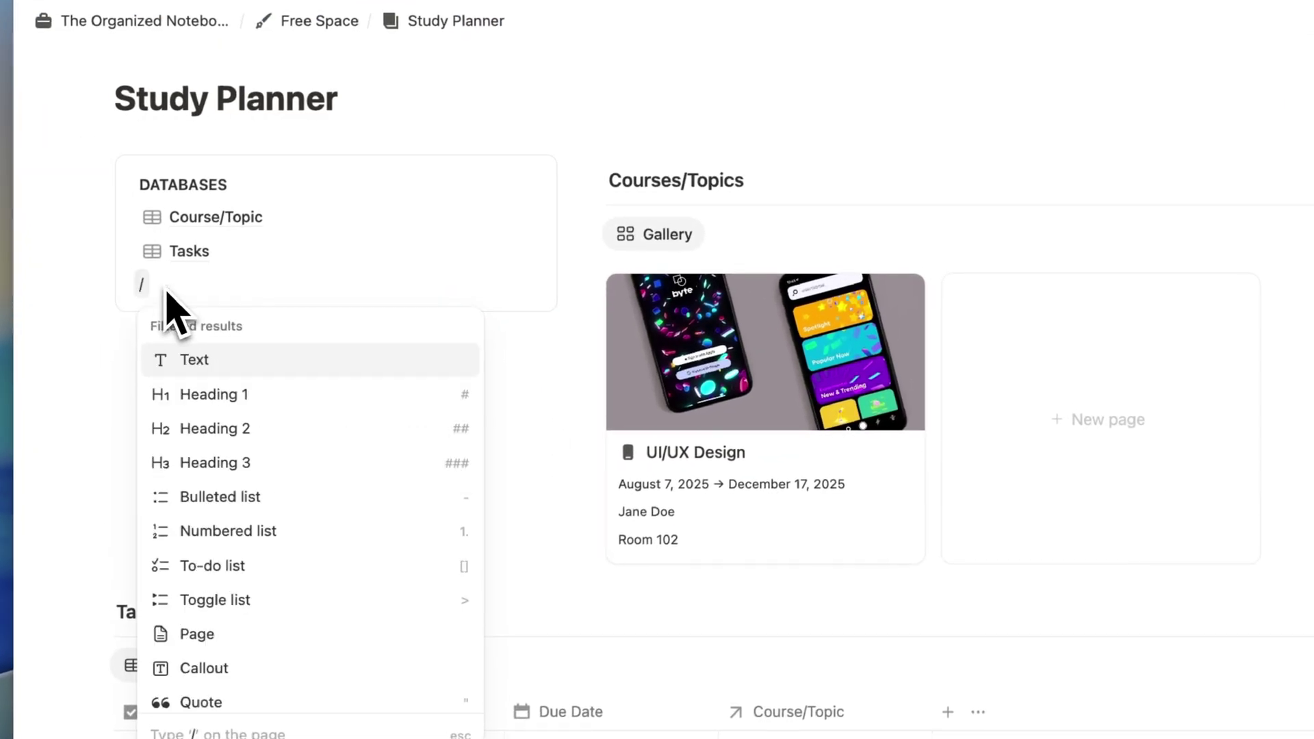
pyautogui.write('data')
pyautogui.click(363, 404)
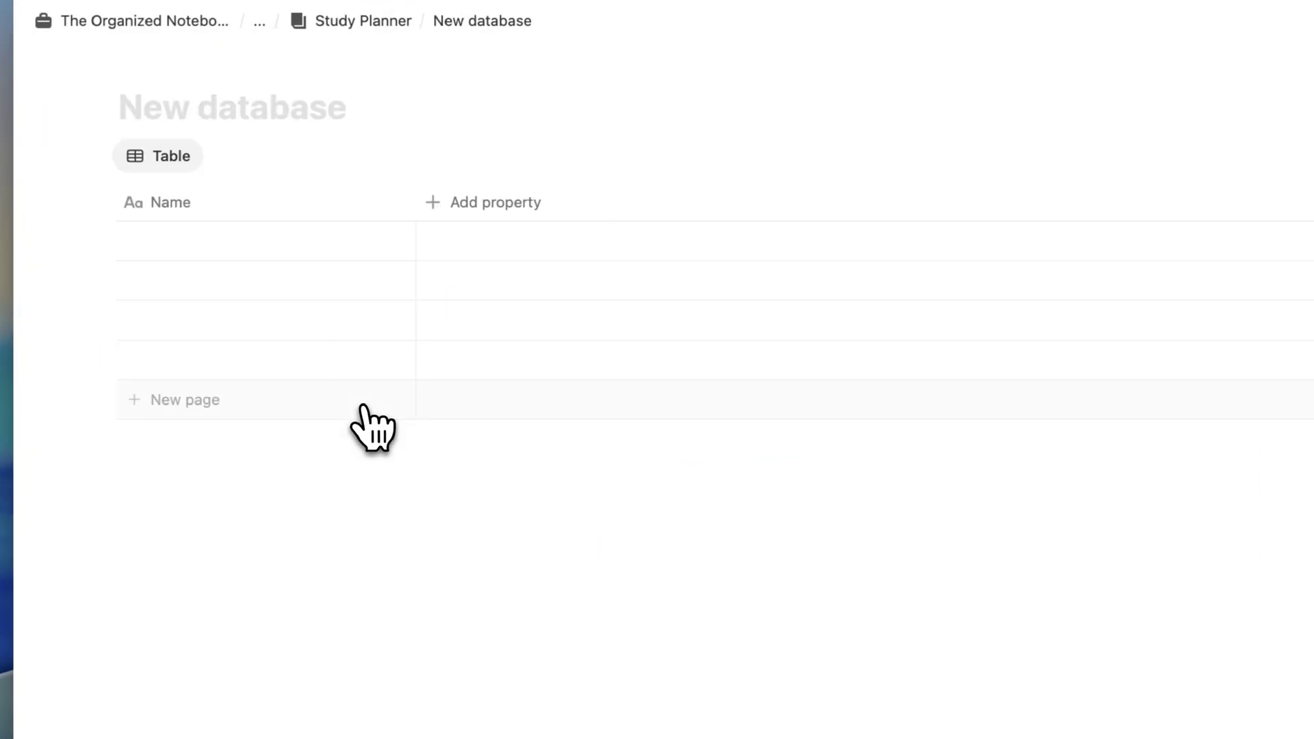
pyautogui.click(185, 105)
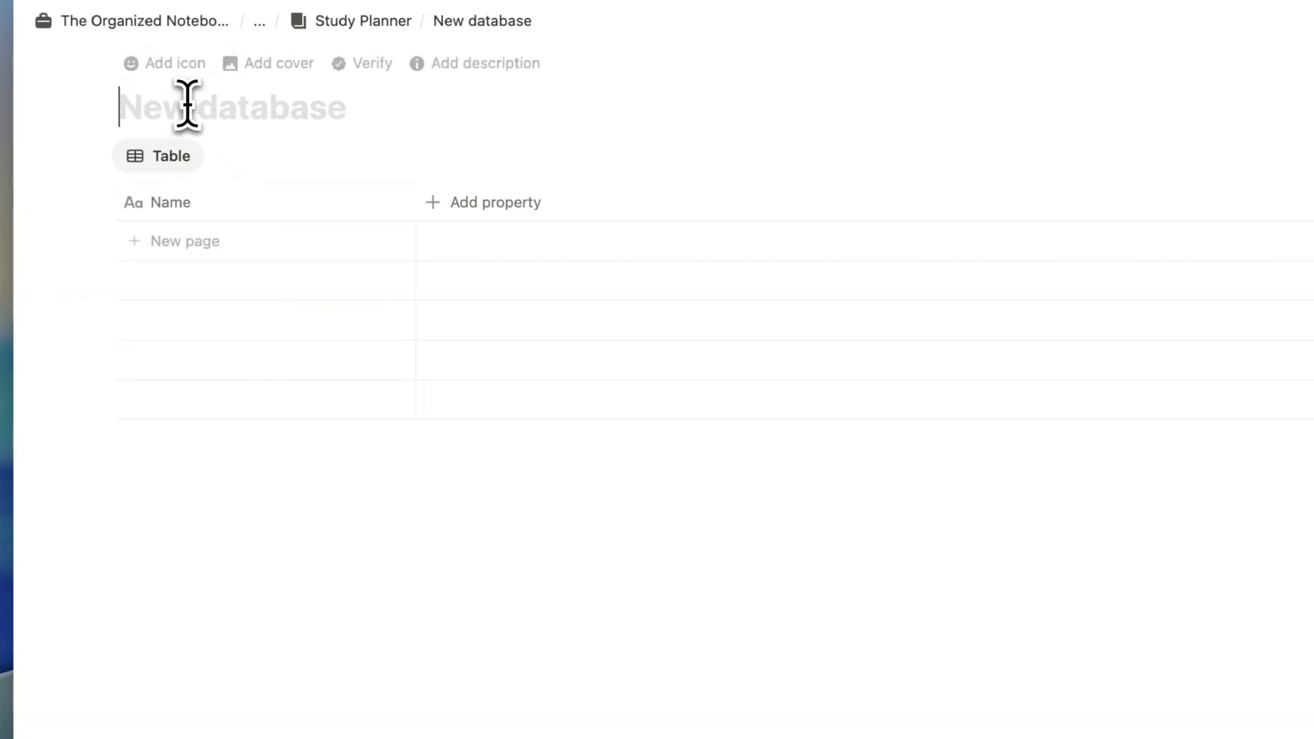
pyautogui.write('Notes')
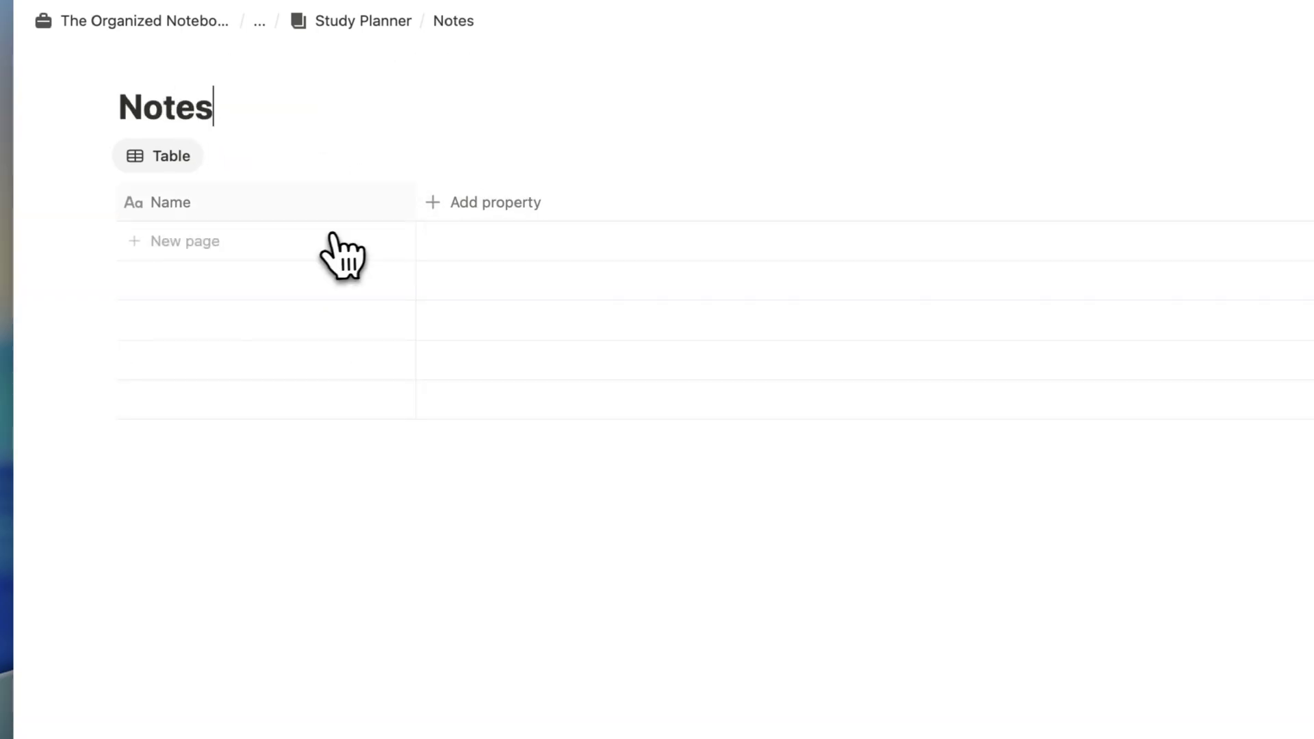
pyautogui.click(254, 244)
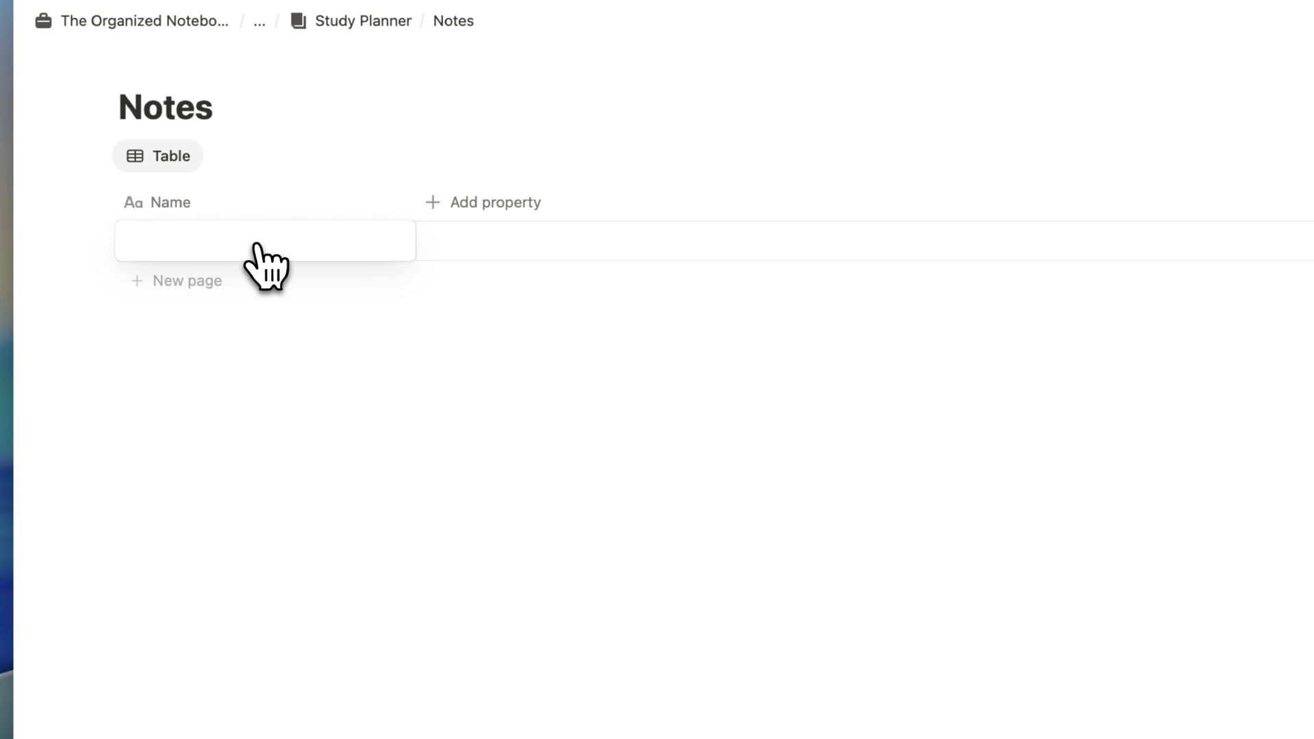
pyautogui.write('Notes for first le')
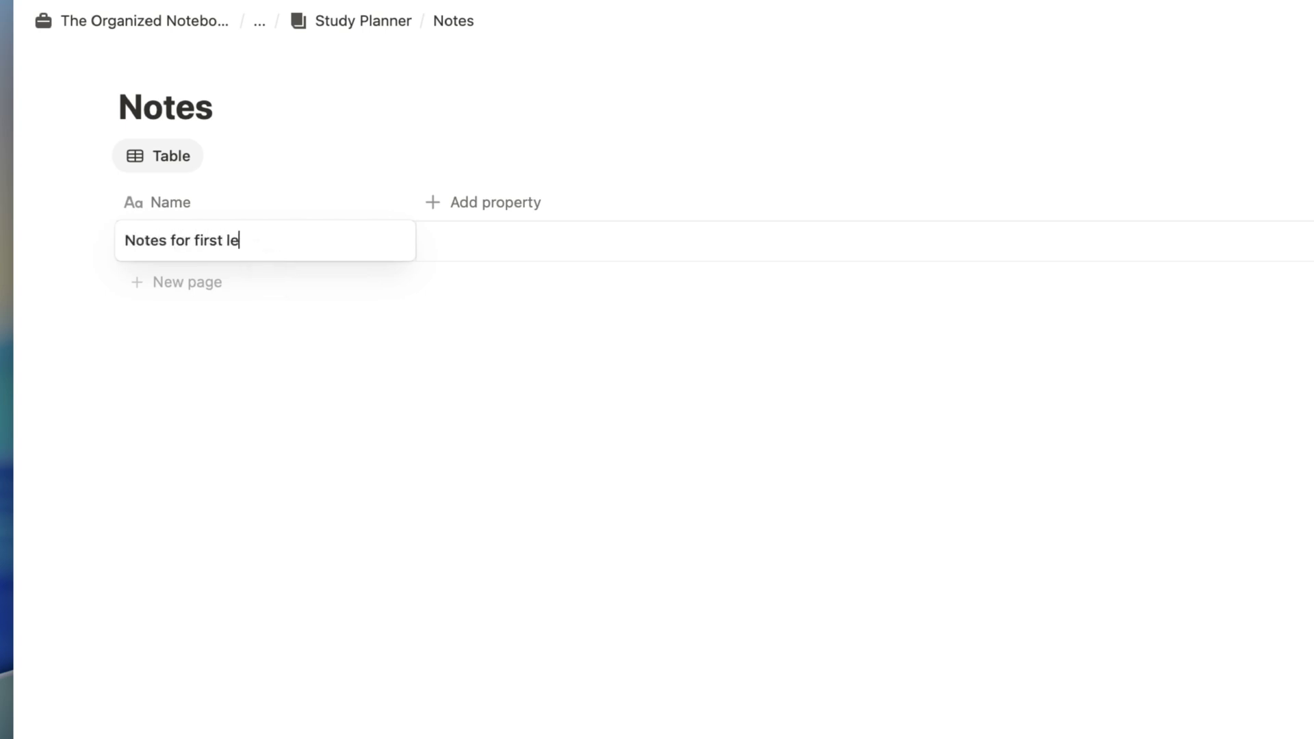
pyautogui.write('cture')
pyautogui.click(444, 312)
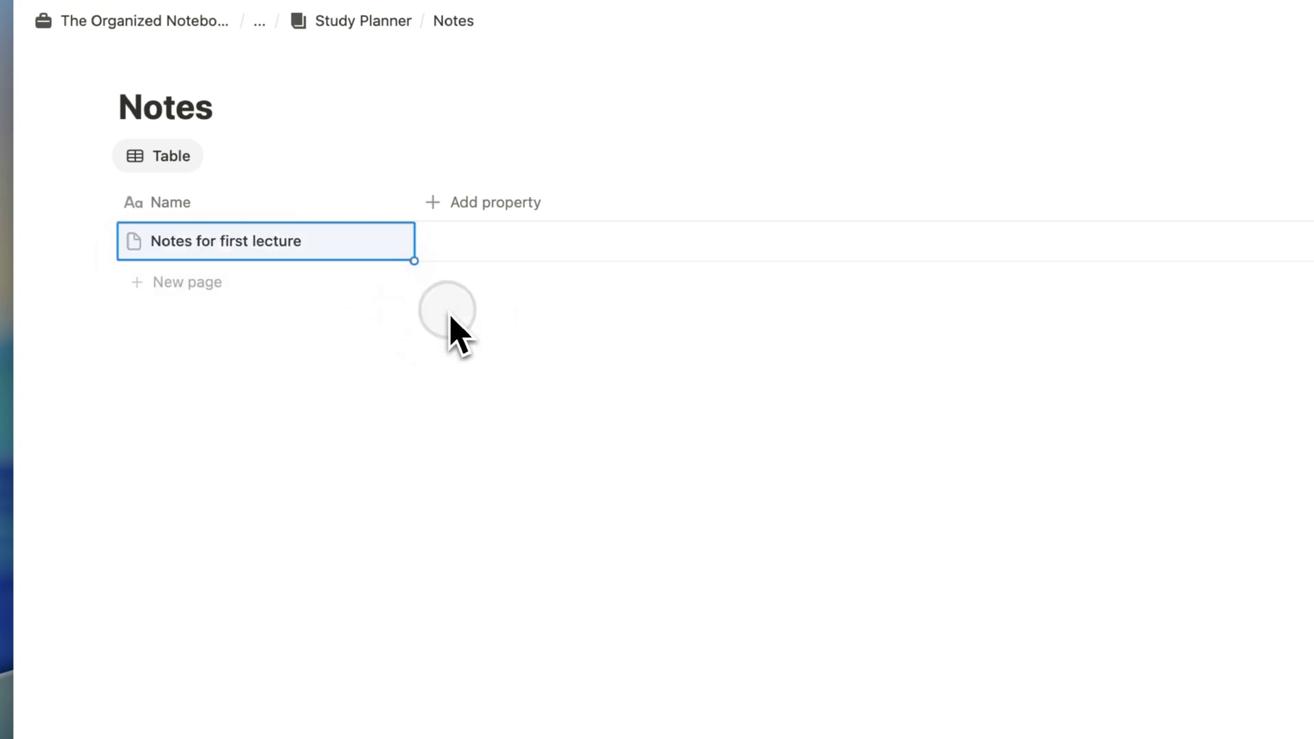
# Add a two-way Course/Topic relation and link the note to UI/UX Design.
pyautogui.click(512, 204)
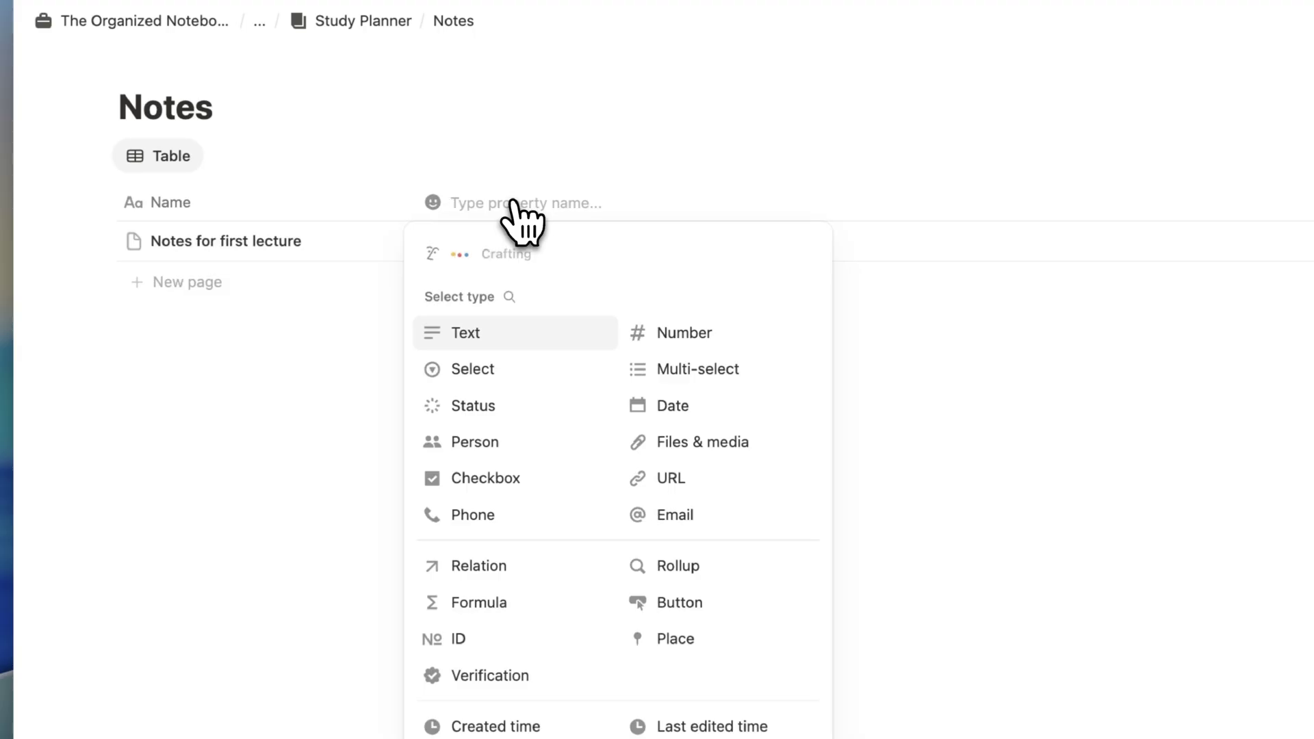
pyautogui.click(481, 565)
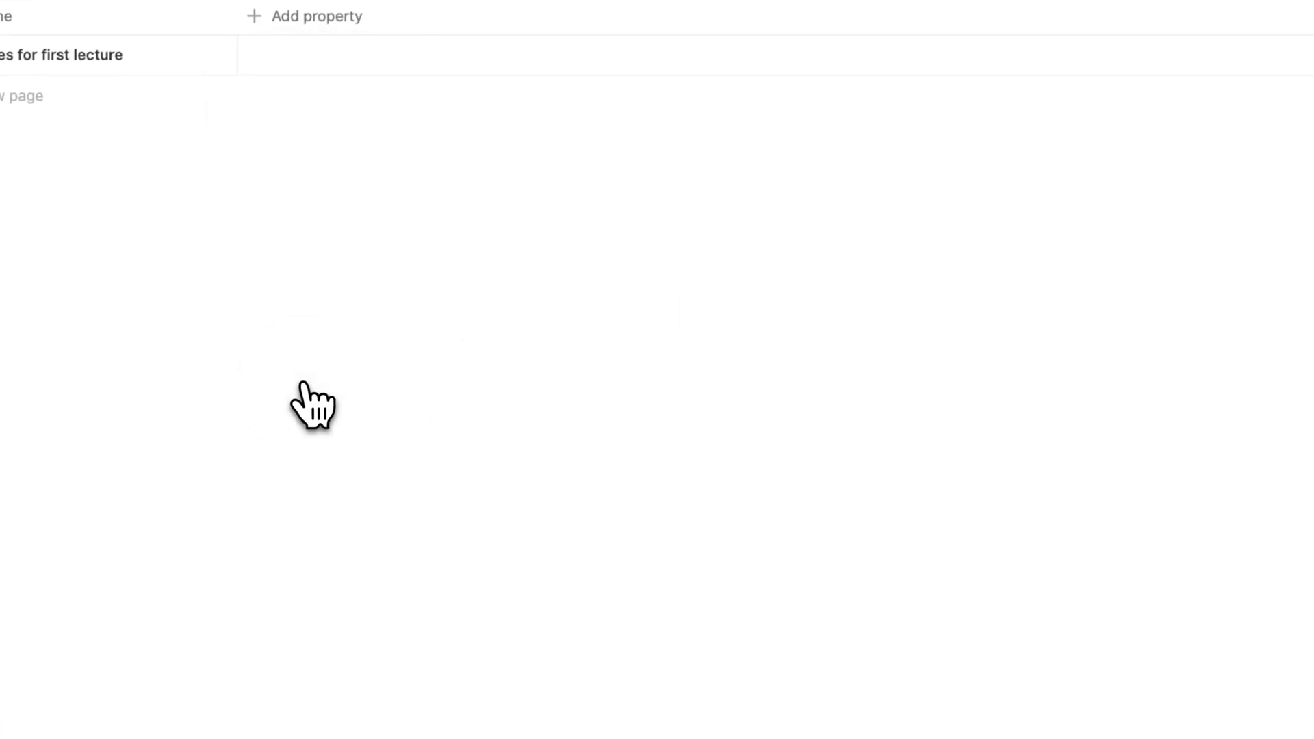
pyautogui.click(1027, 350)
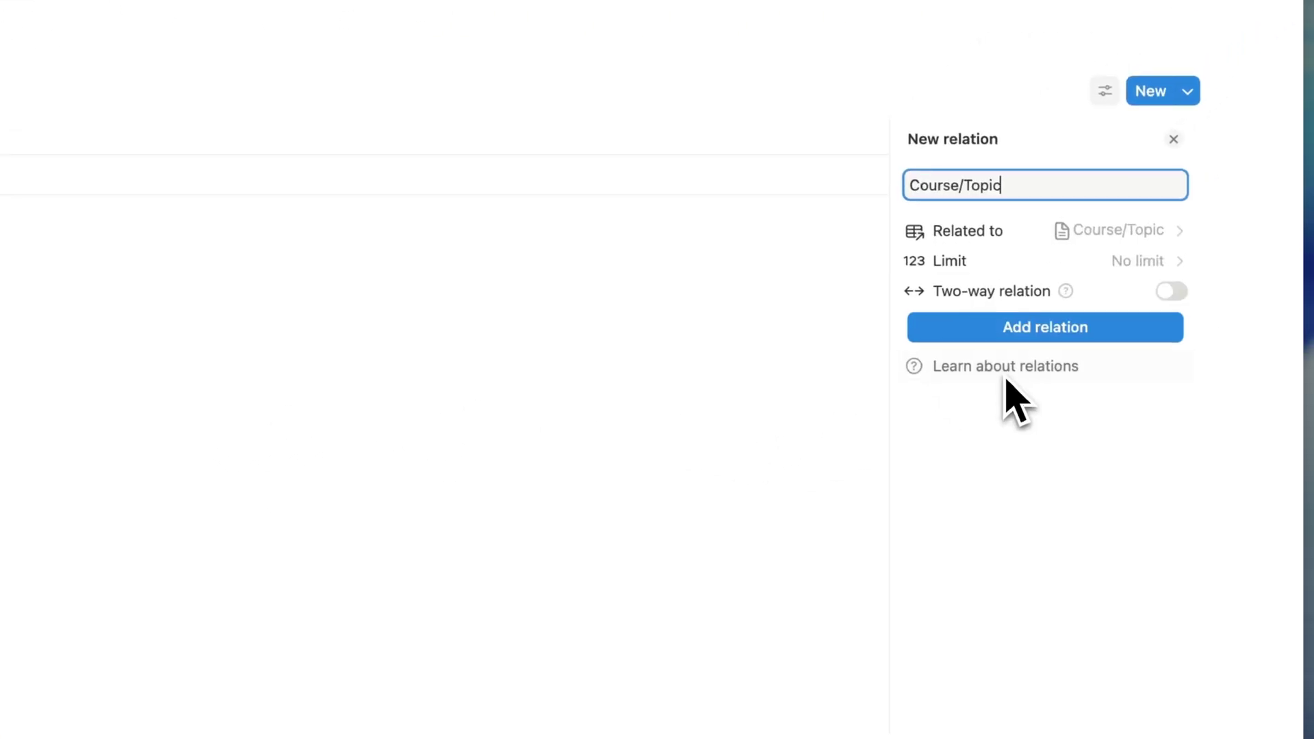
pyautogui.click(1171, 292)
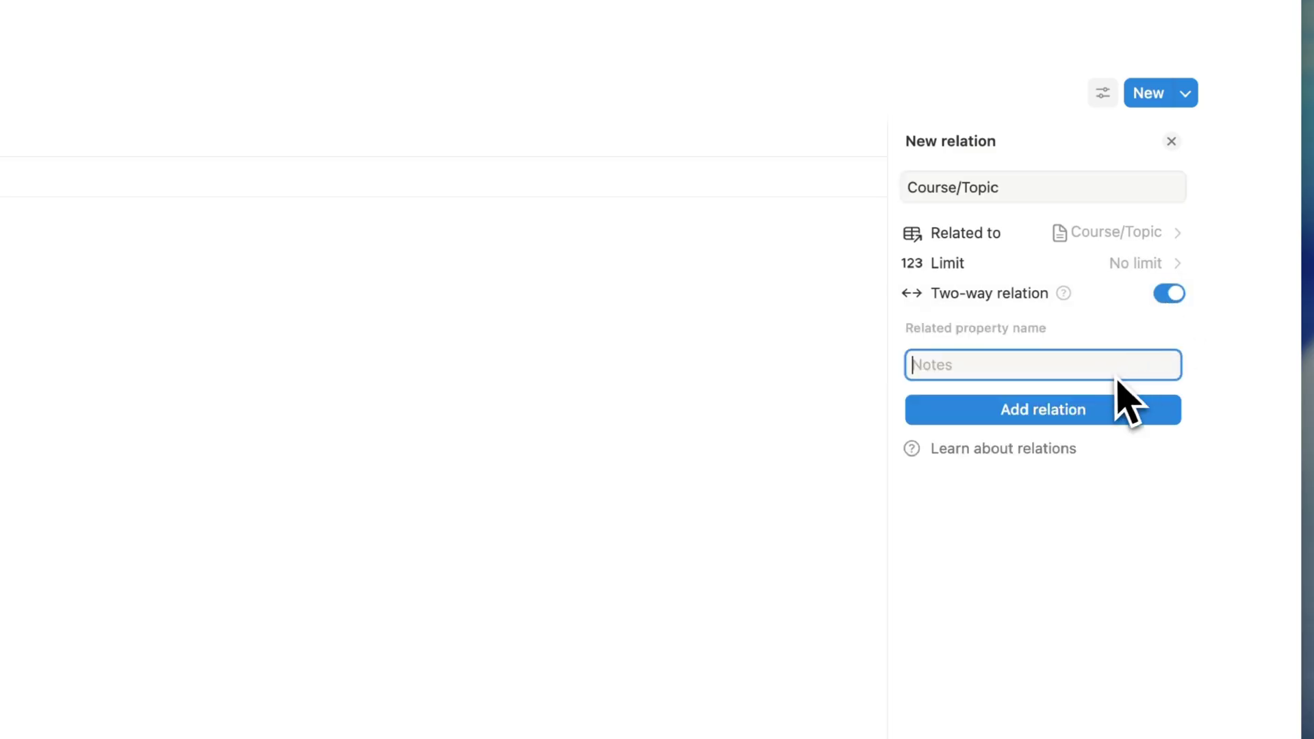
pyautogui.click(1118, 380)
pyautogui.press('Escape')
pyautogui.click(472, 225)
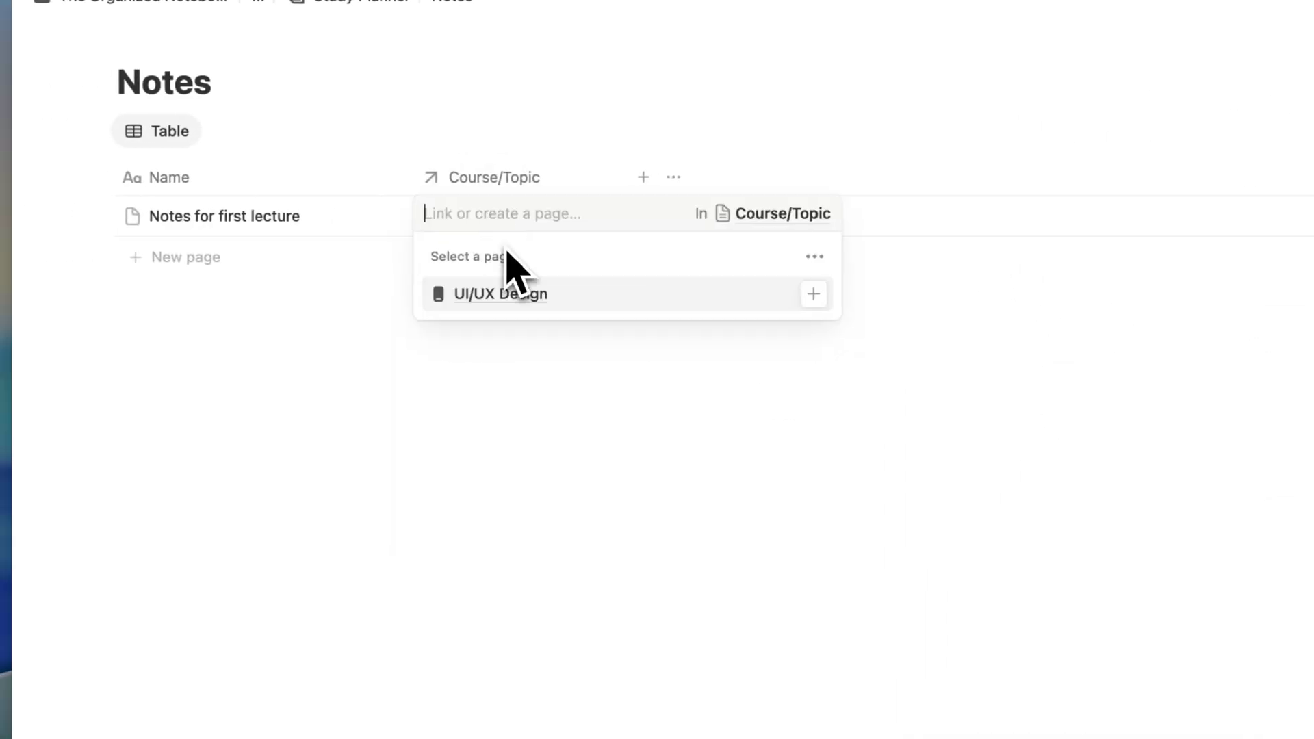
pyautogui.click(524, 294)
# Add a Created time property to the Notes table.
pyautogui.press('Escape')
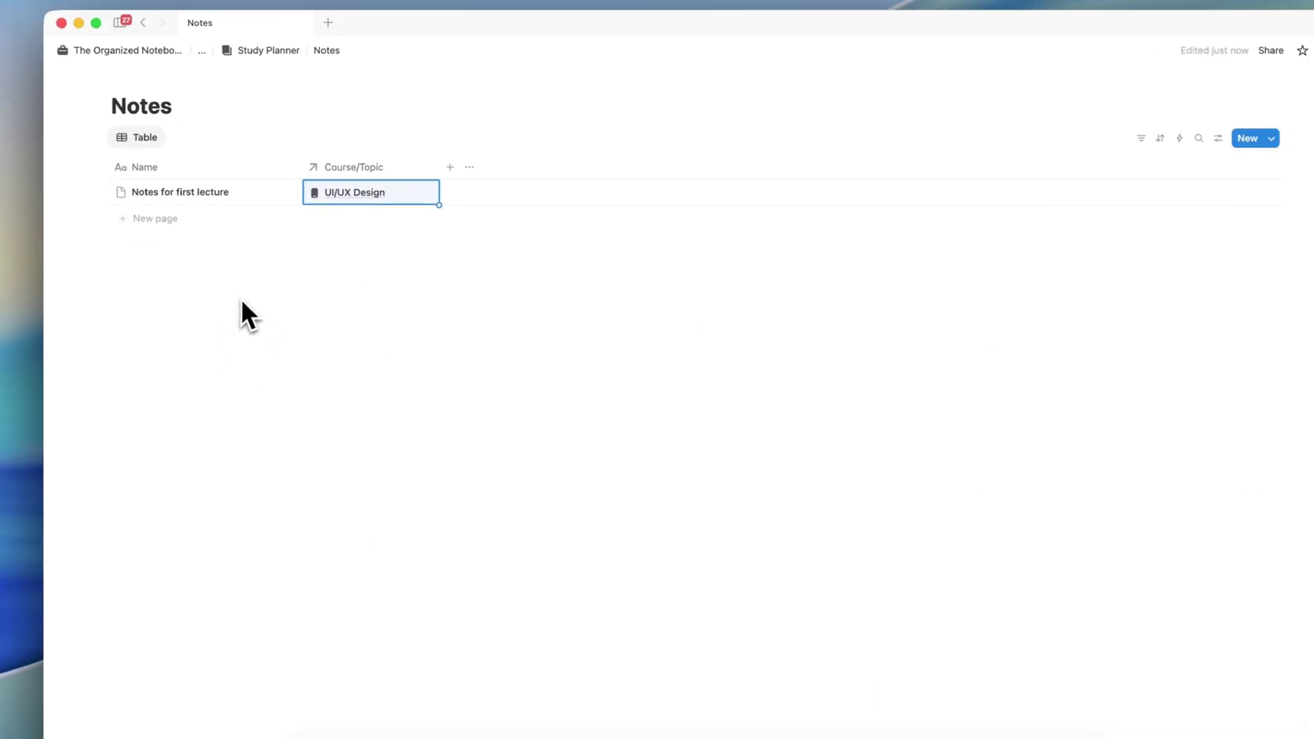
pyautogui.click(450, 167)
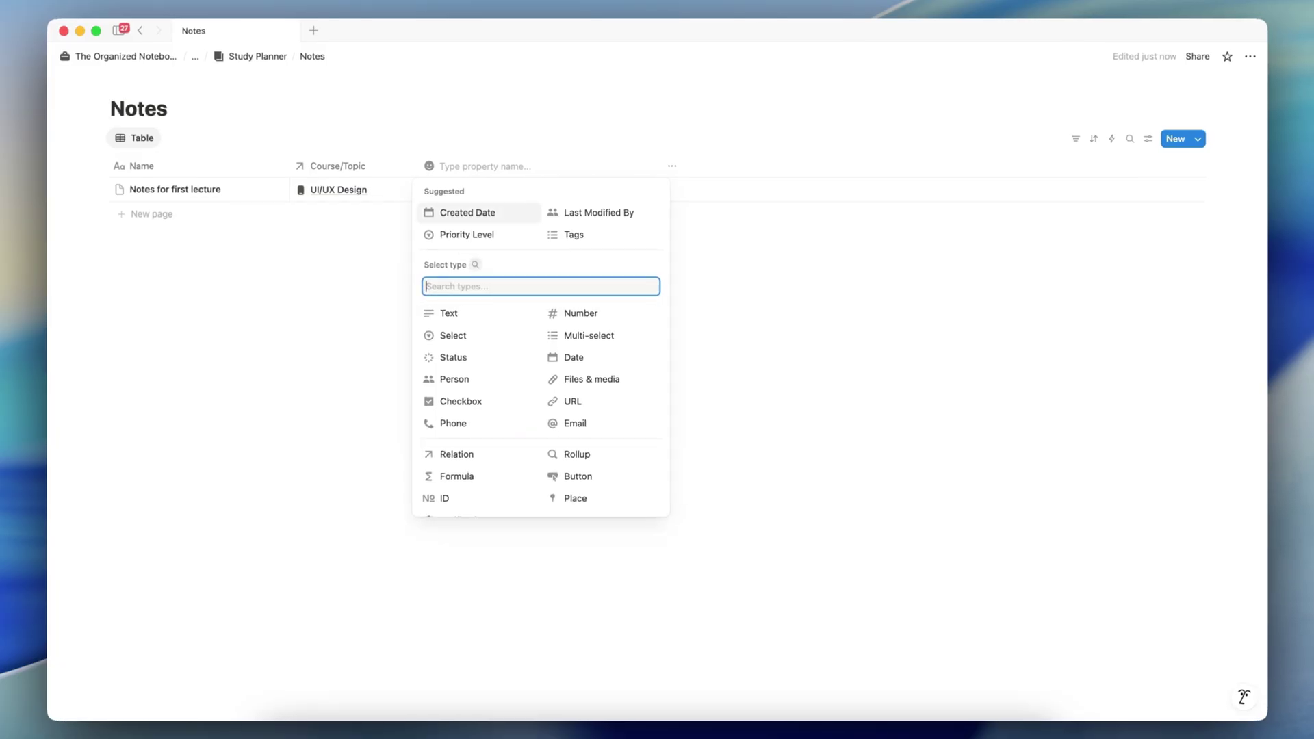
pyautogui.write('create')
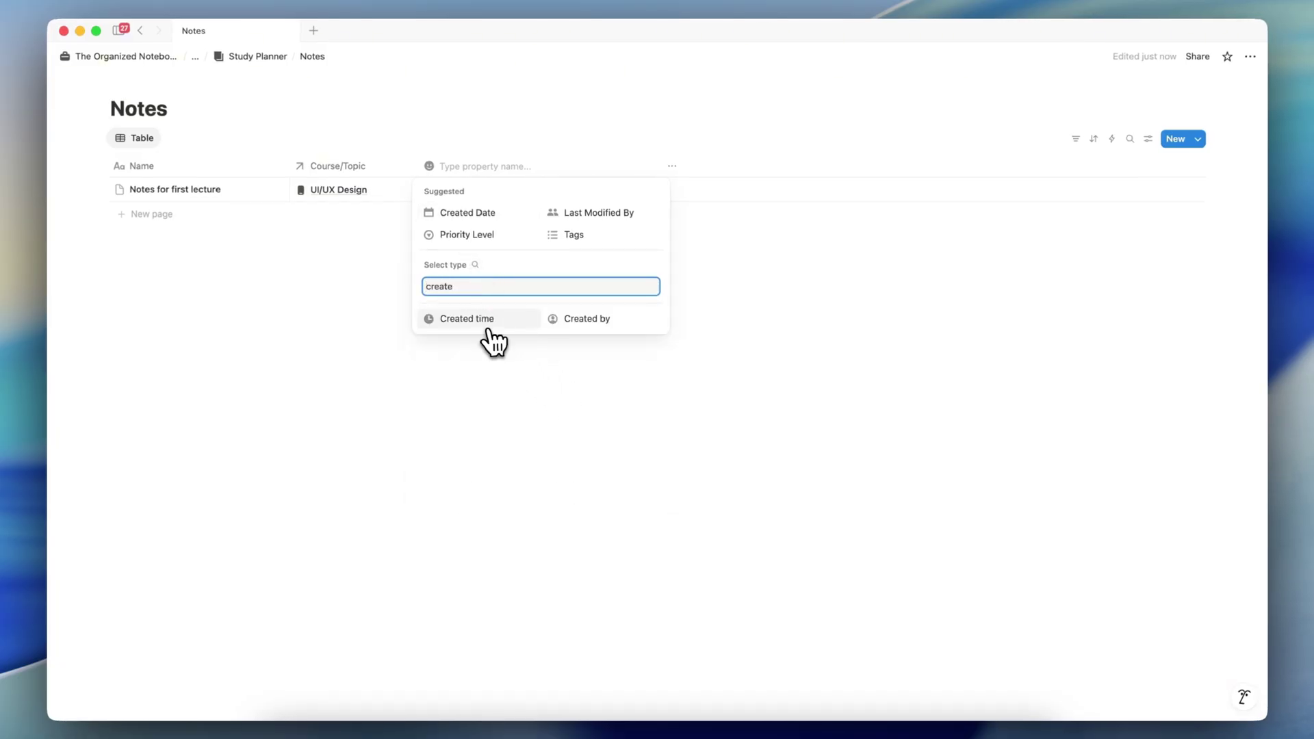
pyautogui.click(488, 326)
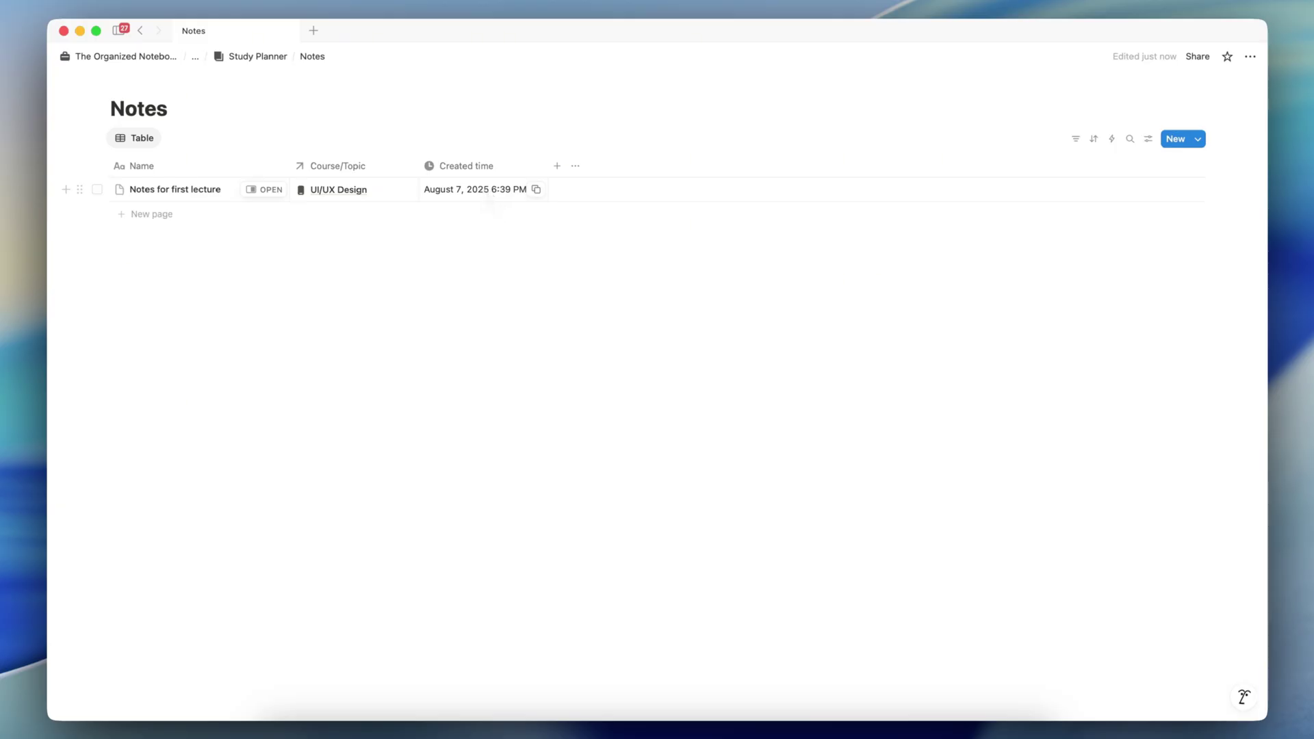
# Add a Files & media property to the Notes table.
pyautogui.click(557, 166)
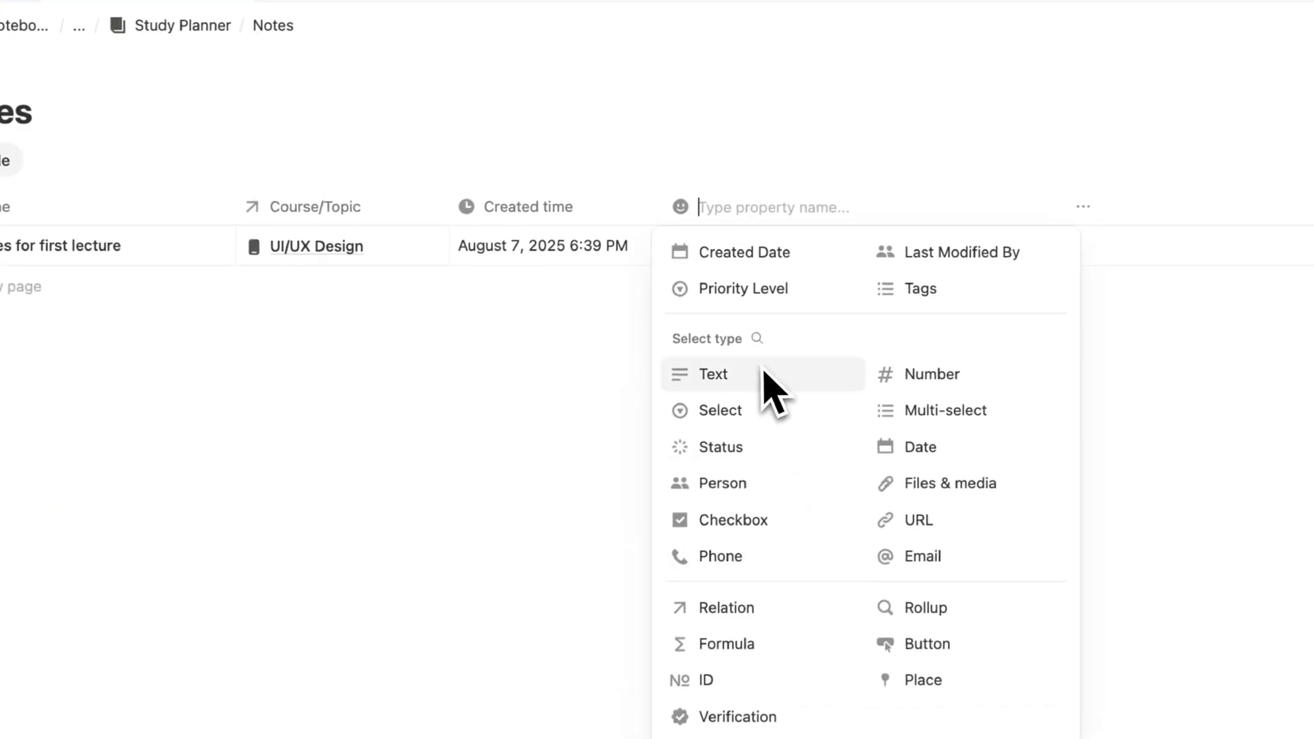
pyautogui.click(757, 338)
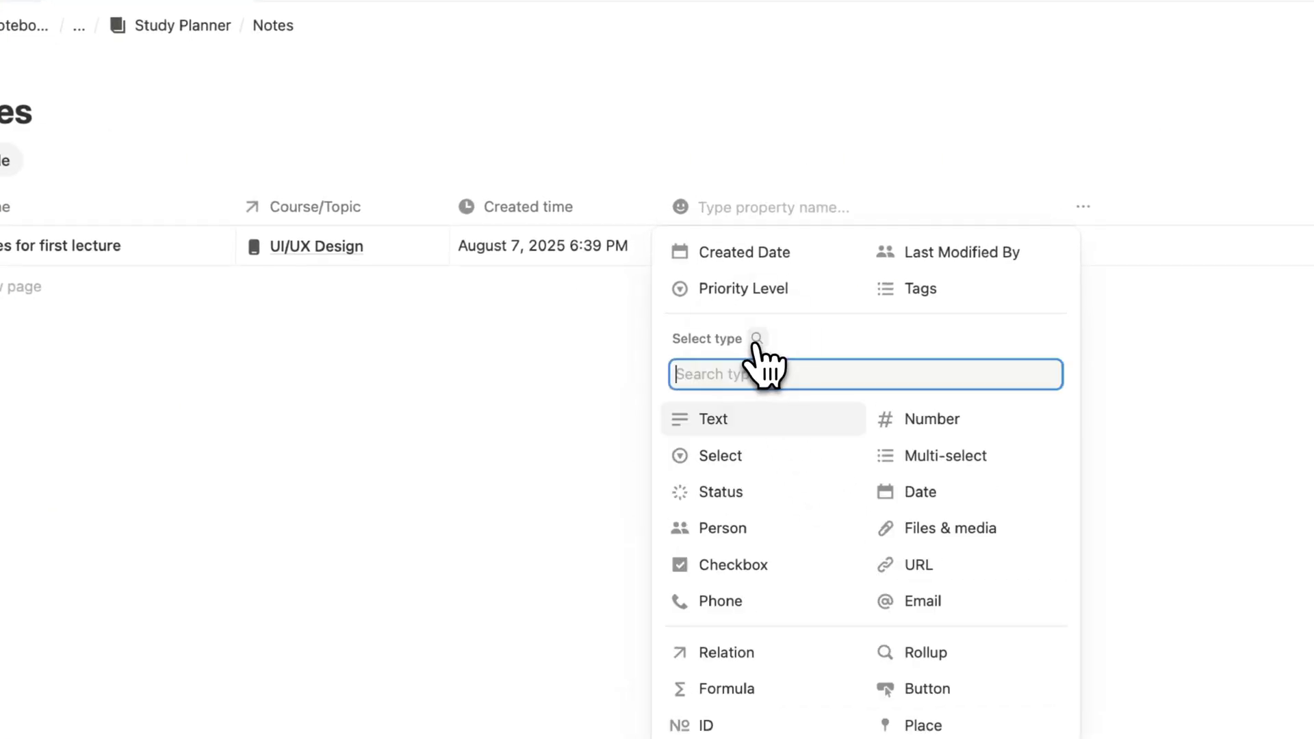
pyautogui.write('file')
pyautogui.click(791, 453)
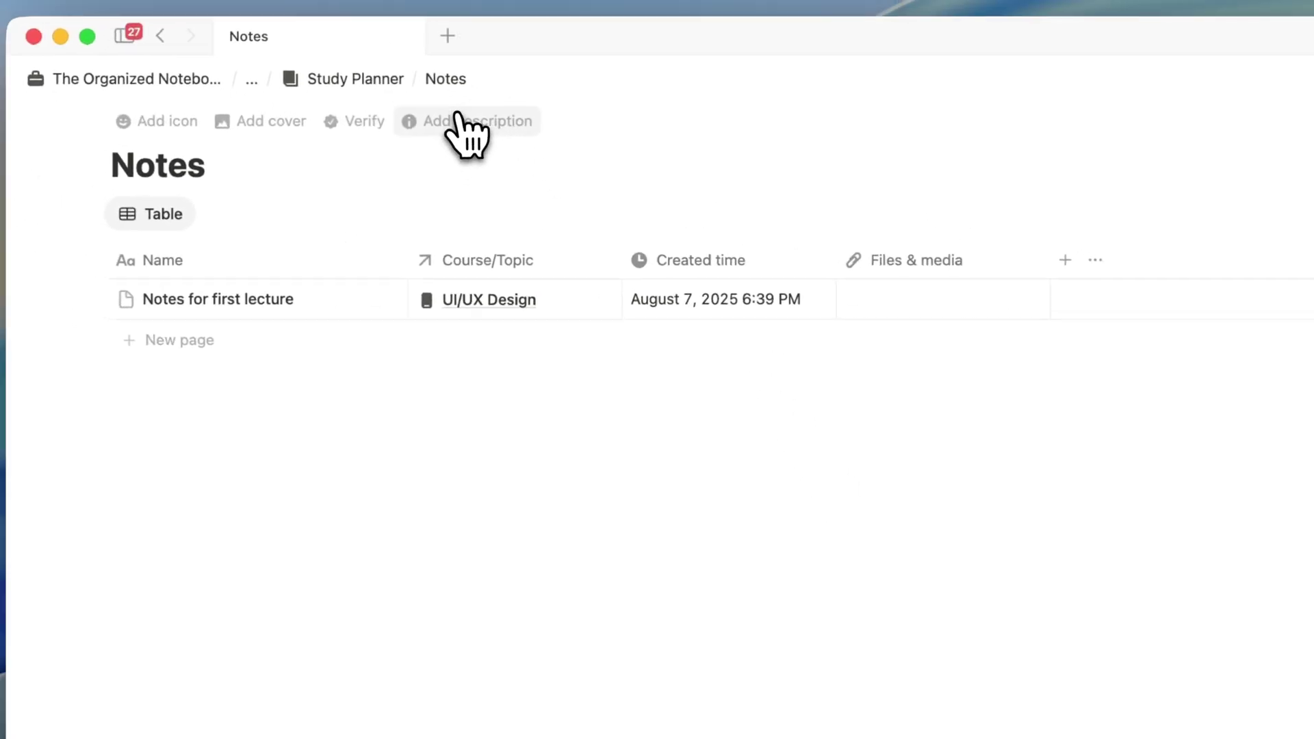
# On Study Planner, add a Heading 3 'Notes' with a divider below the Tasks table.
pyautogui.click(352, 80)
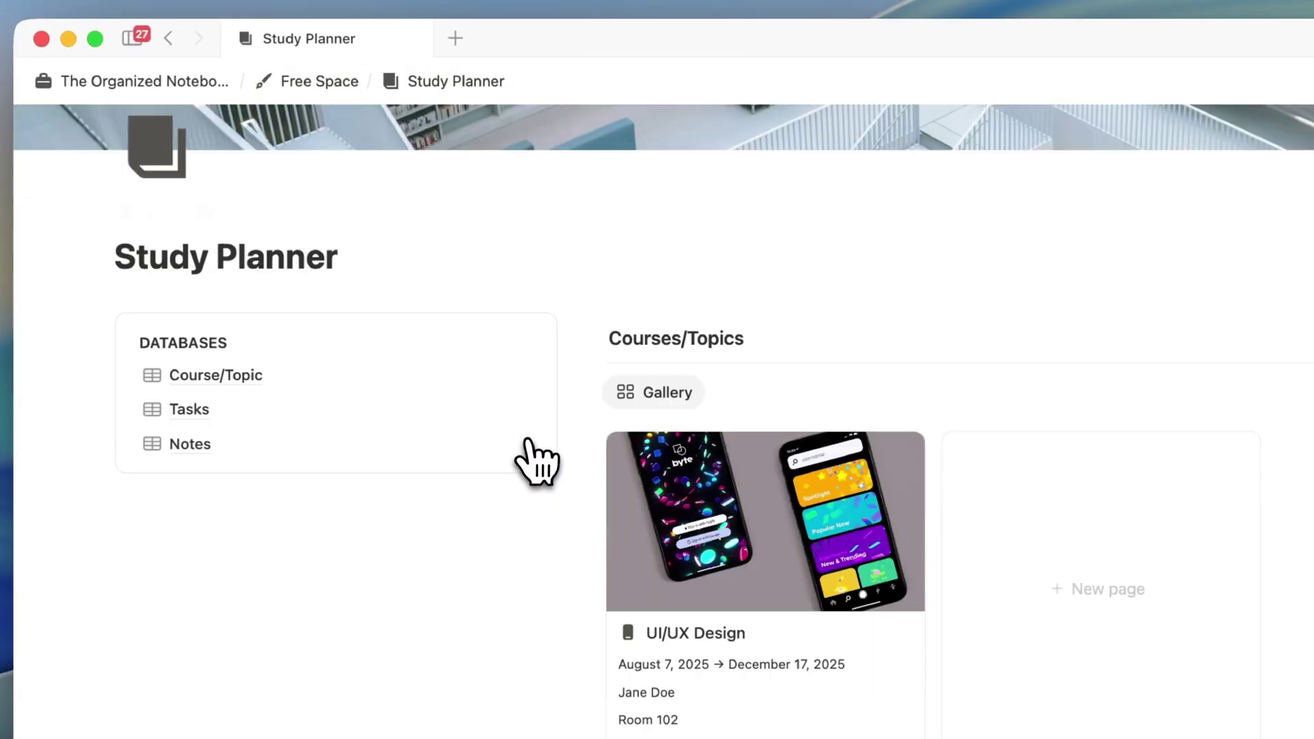
pyautogui.scroll(-2, 411, 424)
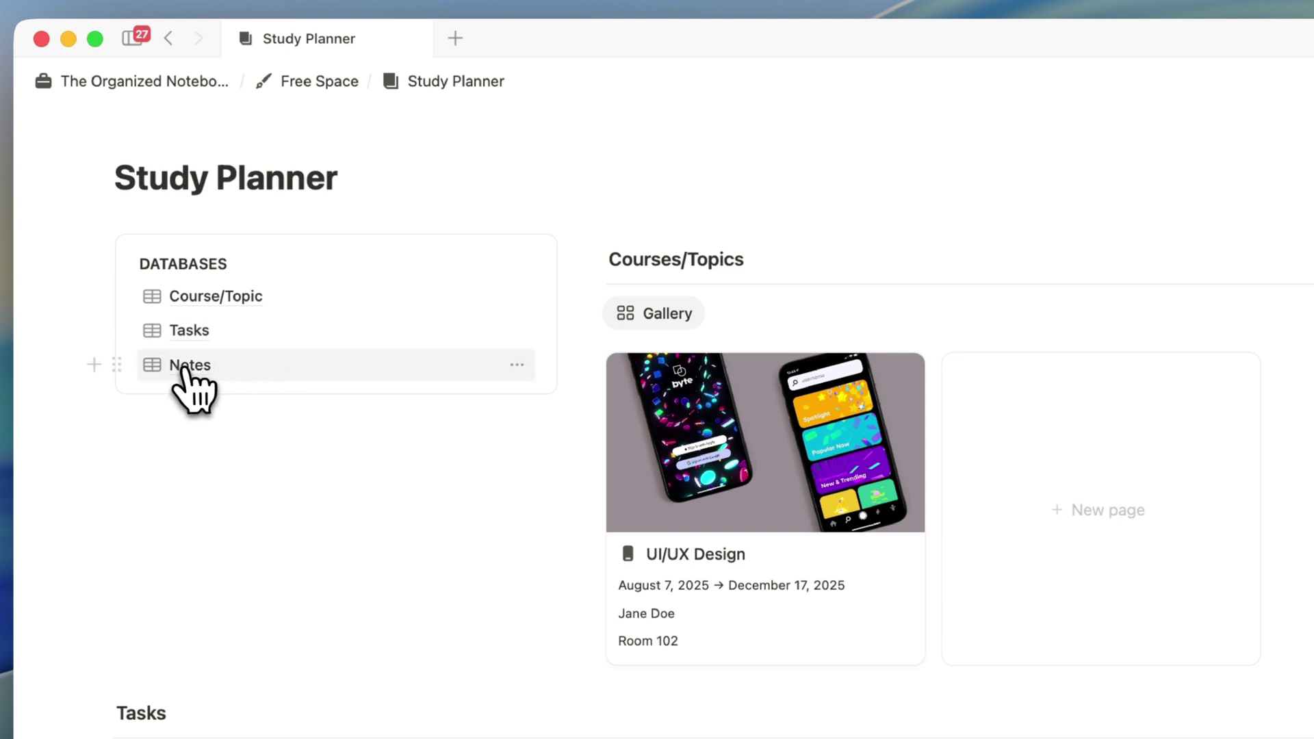
pyautogui.scroll(-5, 287, 432)
pyautogui.click(284, 609)
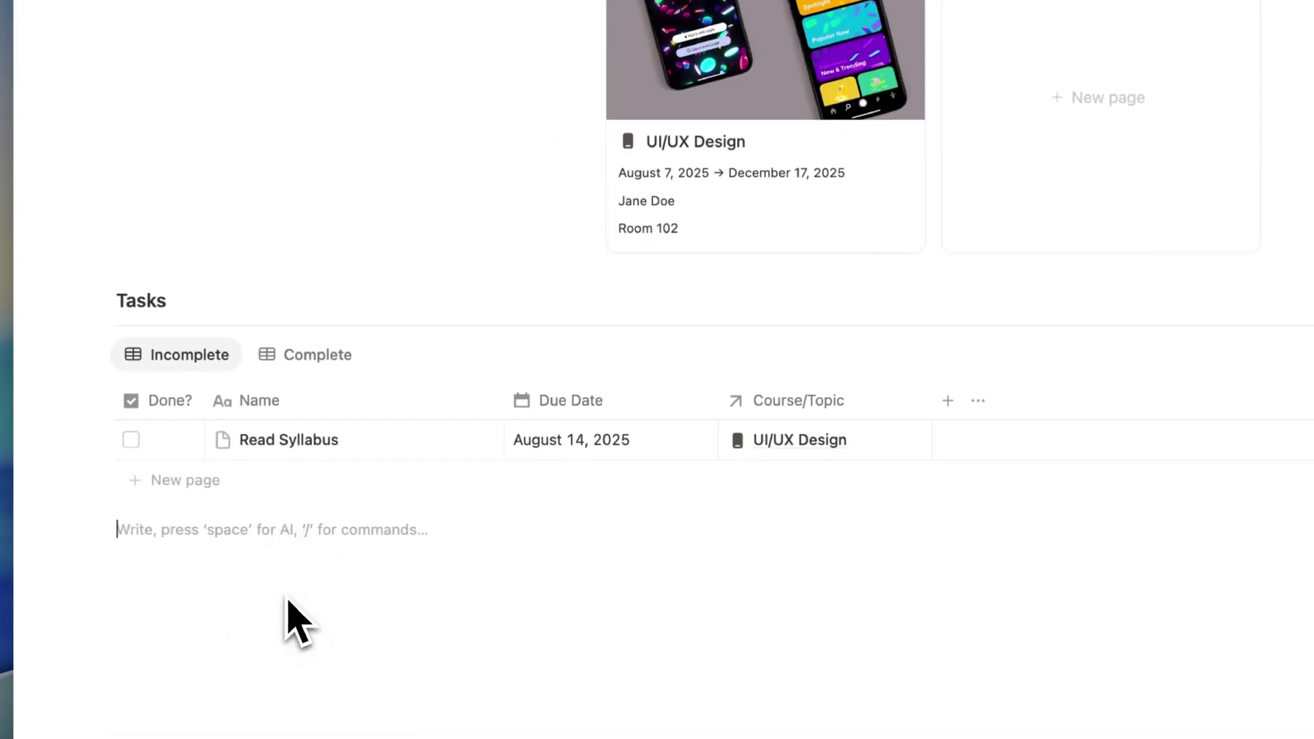
pyautogui.write('/heading')
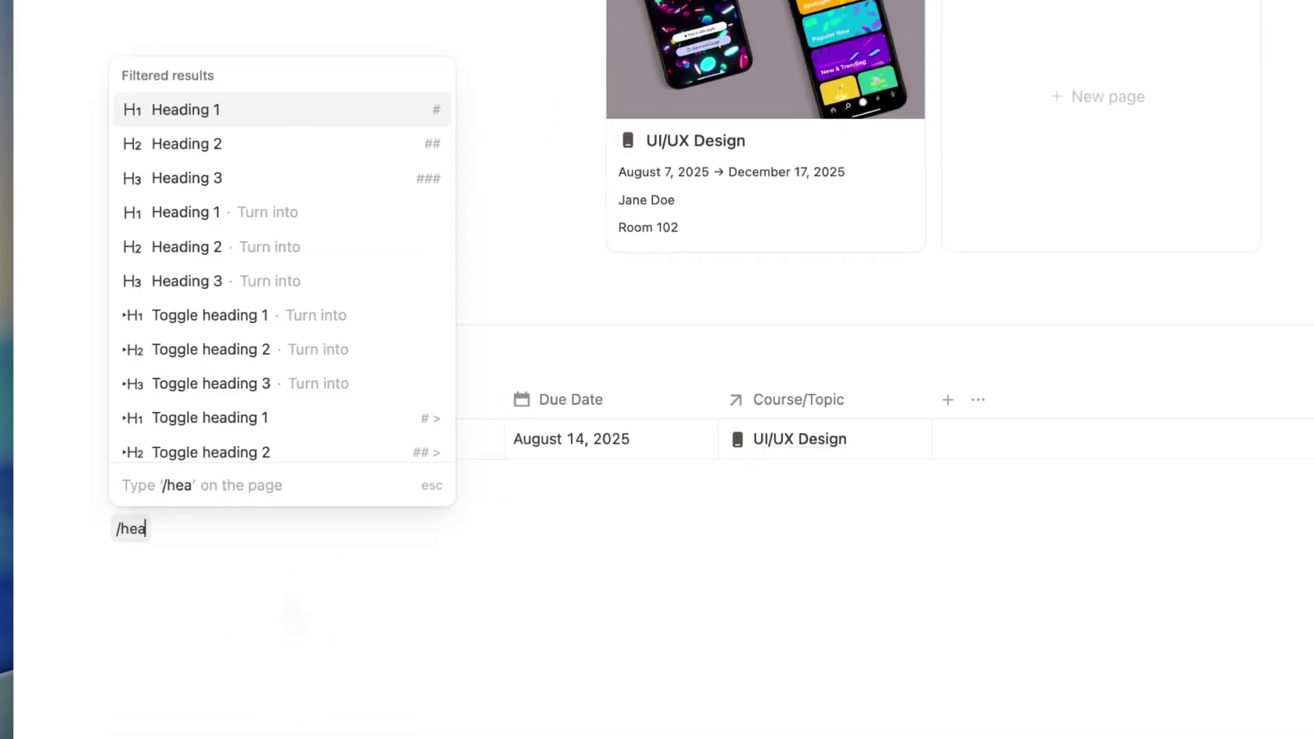
pyautogui.click(263, 184)
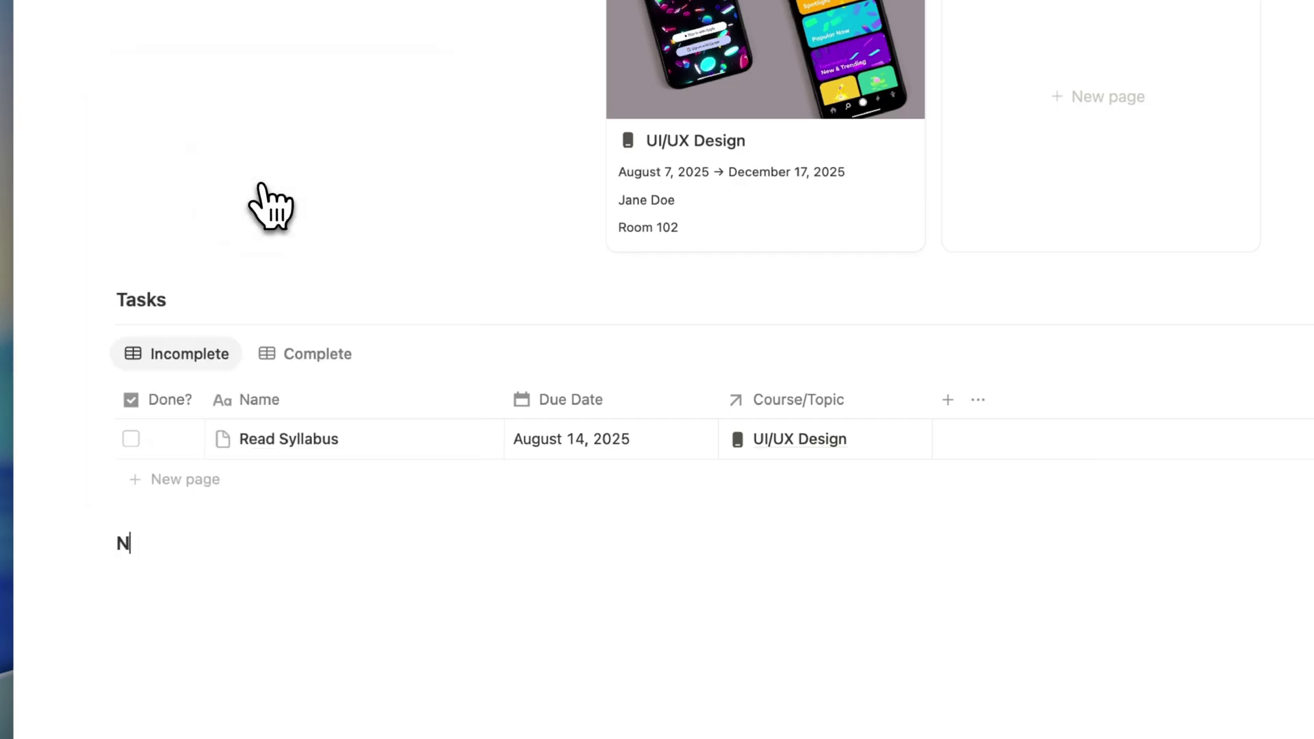
pyautogui.write('Notes')
pyautogui.press('Return')
pyautogui.write('/divide')
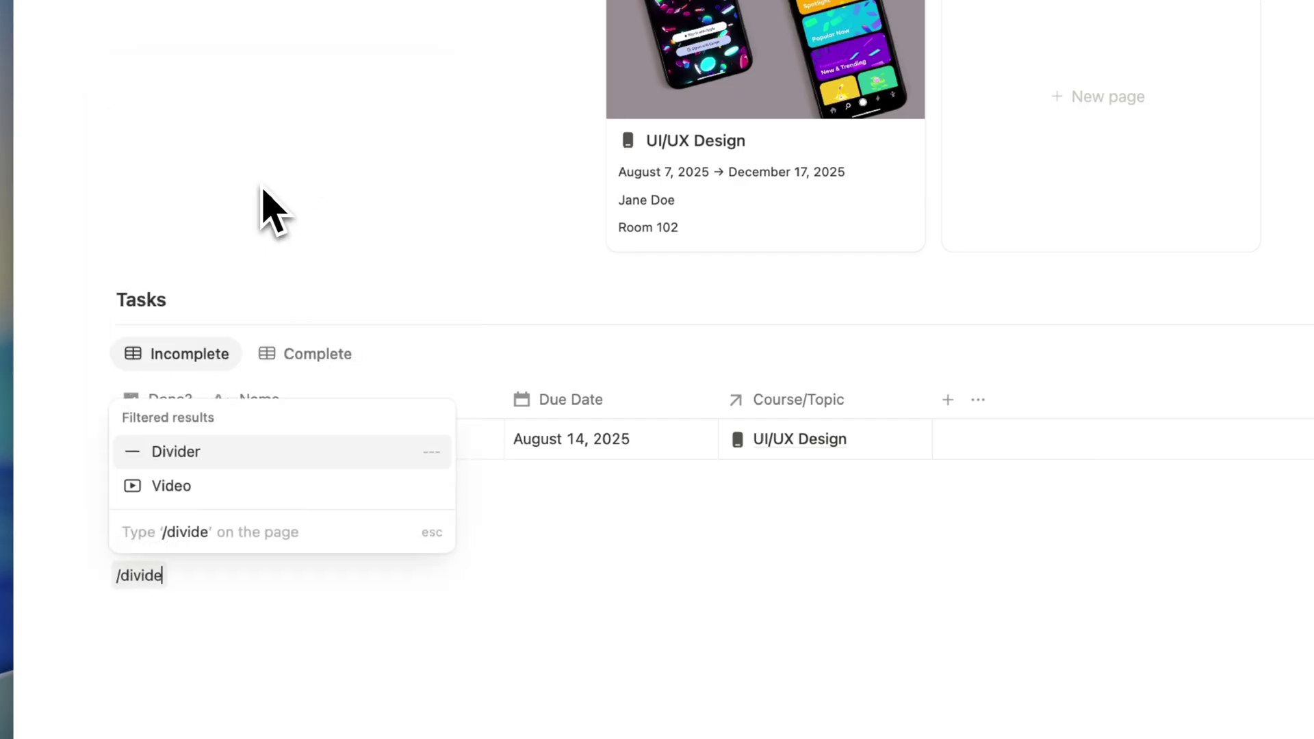
pyautogui.press('Return')
# Insert a linked view of the Notes database's table view and hide its title.
pyautogui.write('/linked')
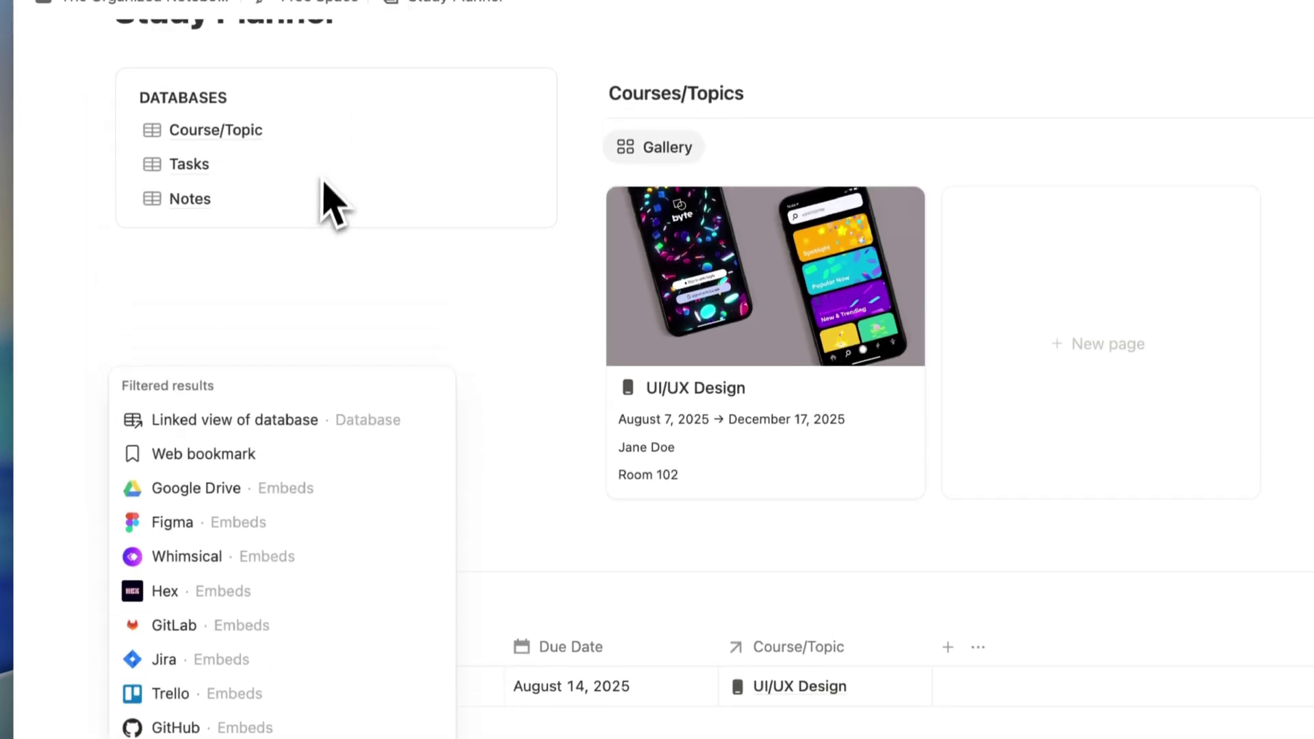
pyautogui.click(281, 482)
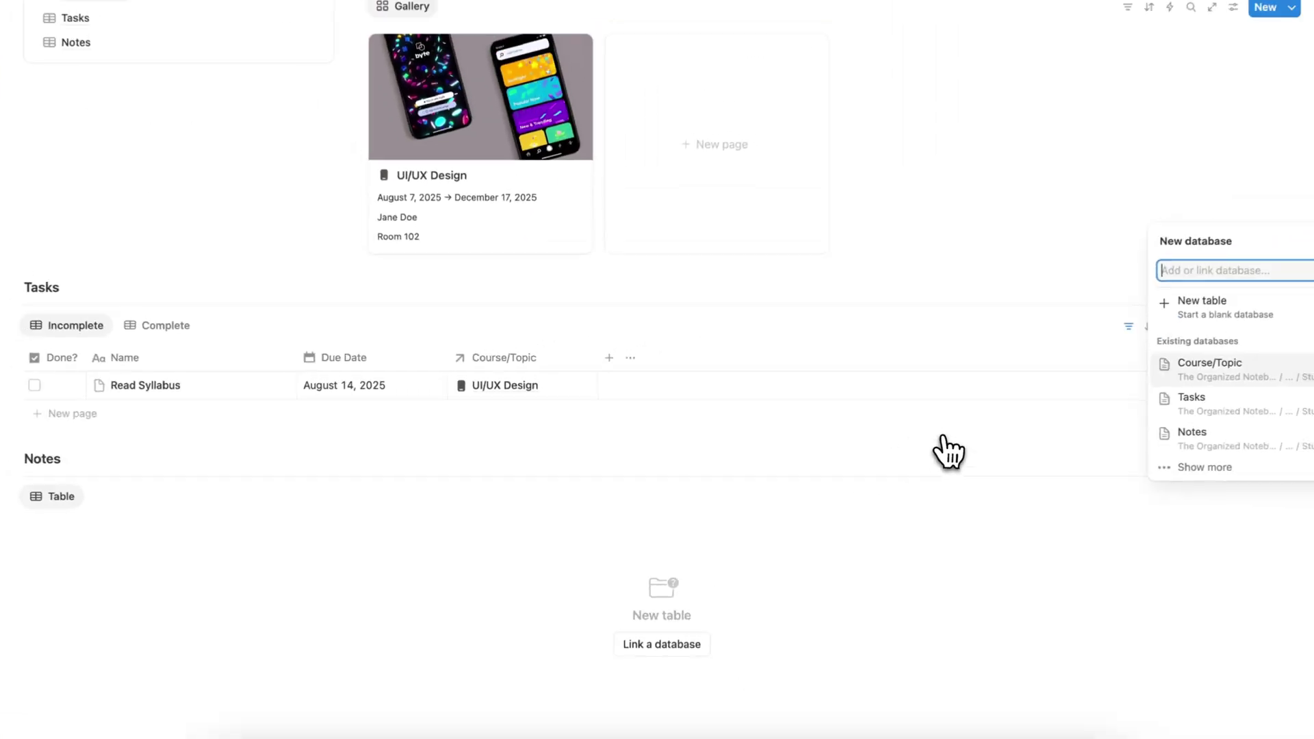
pyautogui.click(1178, 451)
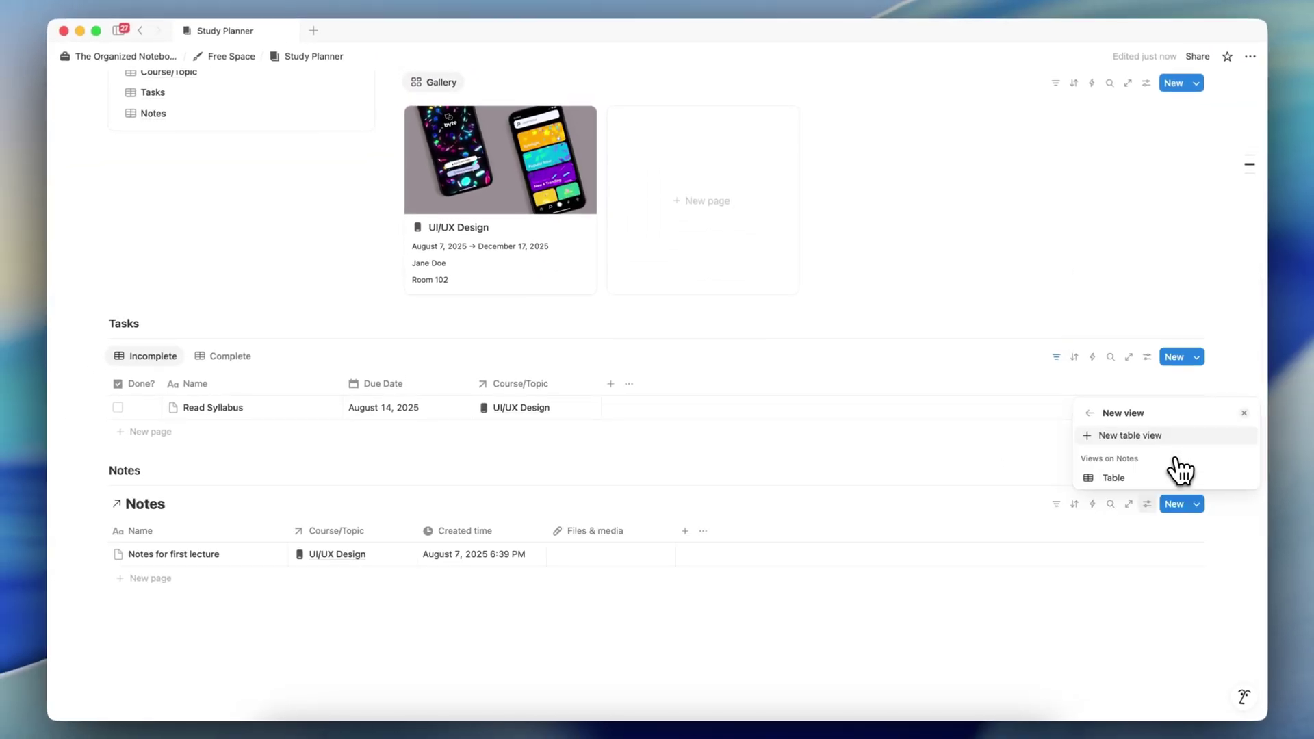
pyautogui.click(1147, 490)
pyautogui.click(639, 503)
pyautogui.scroll(-2, 640, 503)
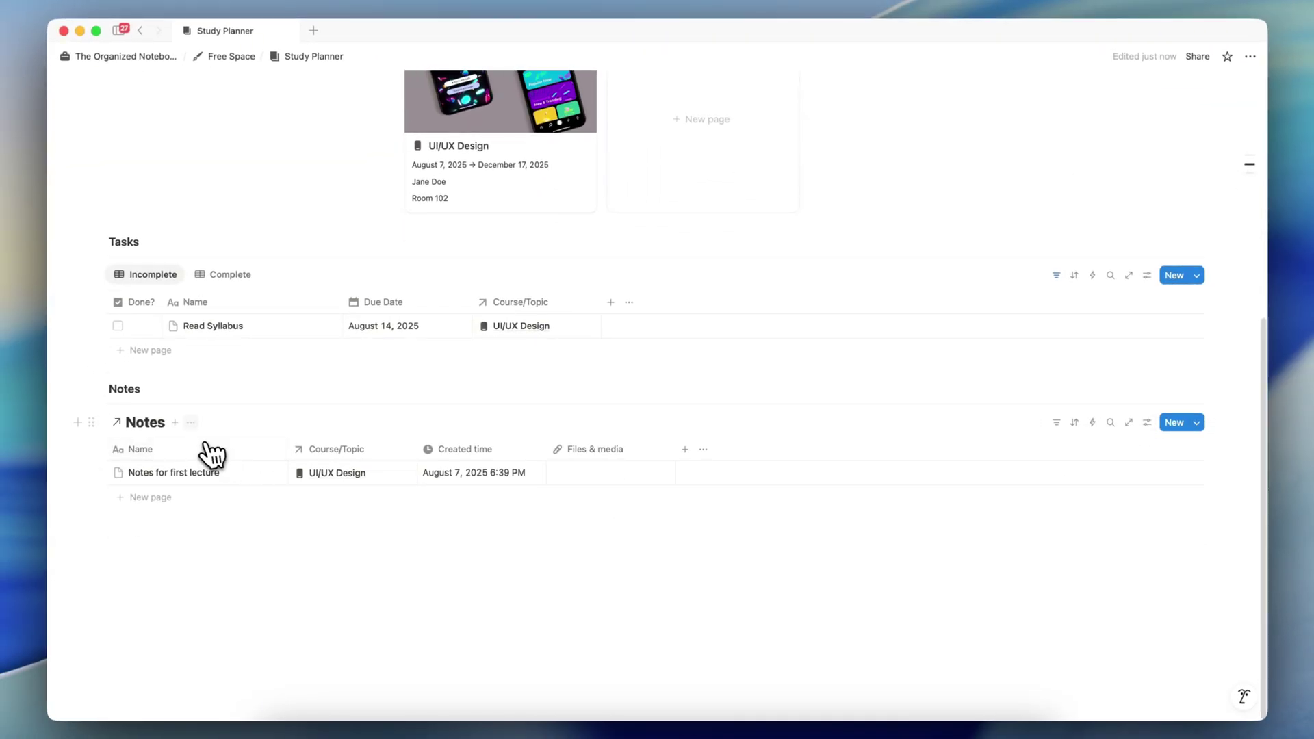
pyautogui.click(193, 425)
pyautogui.click(260, 521)
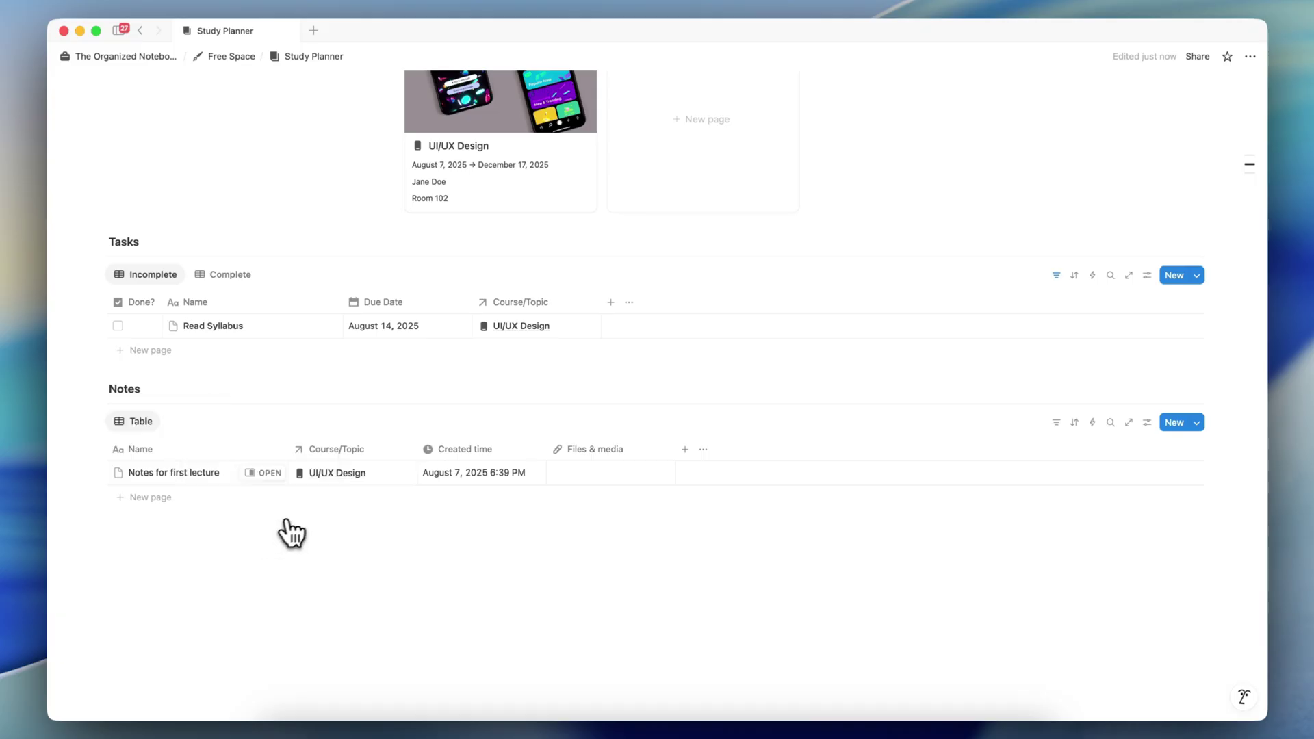
# Sort the Notes view by Created time, descending, and save the sort for everyone.
pyautogui.click(1076, 423)
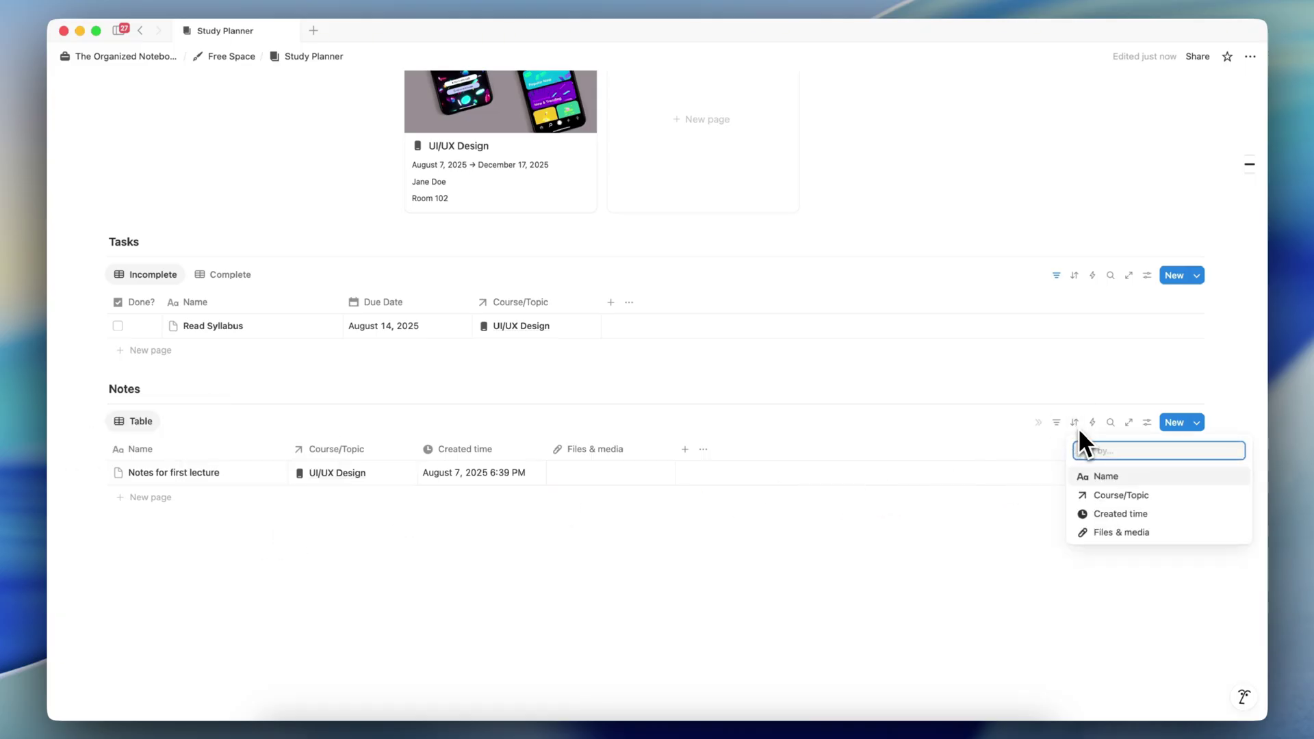
pyautogui.click(1156, 517)
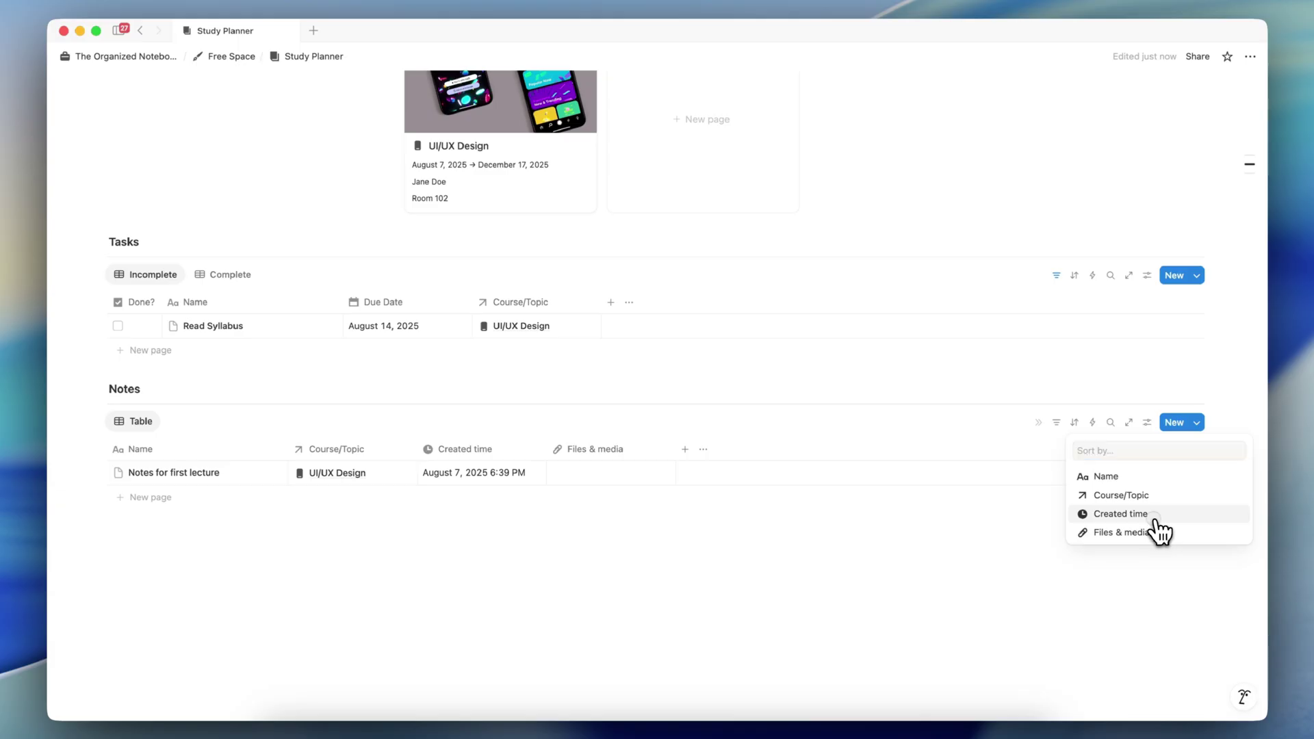
pyautogui.click(284, 482)
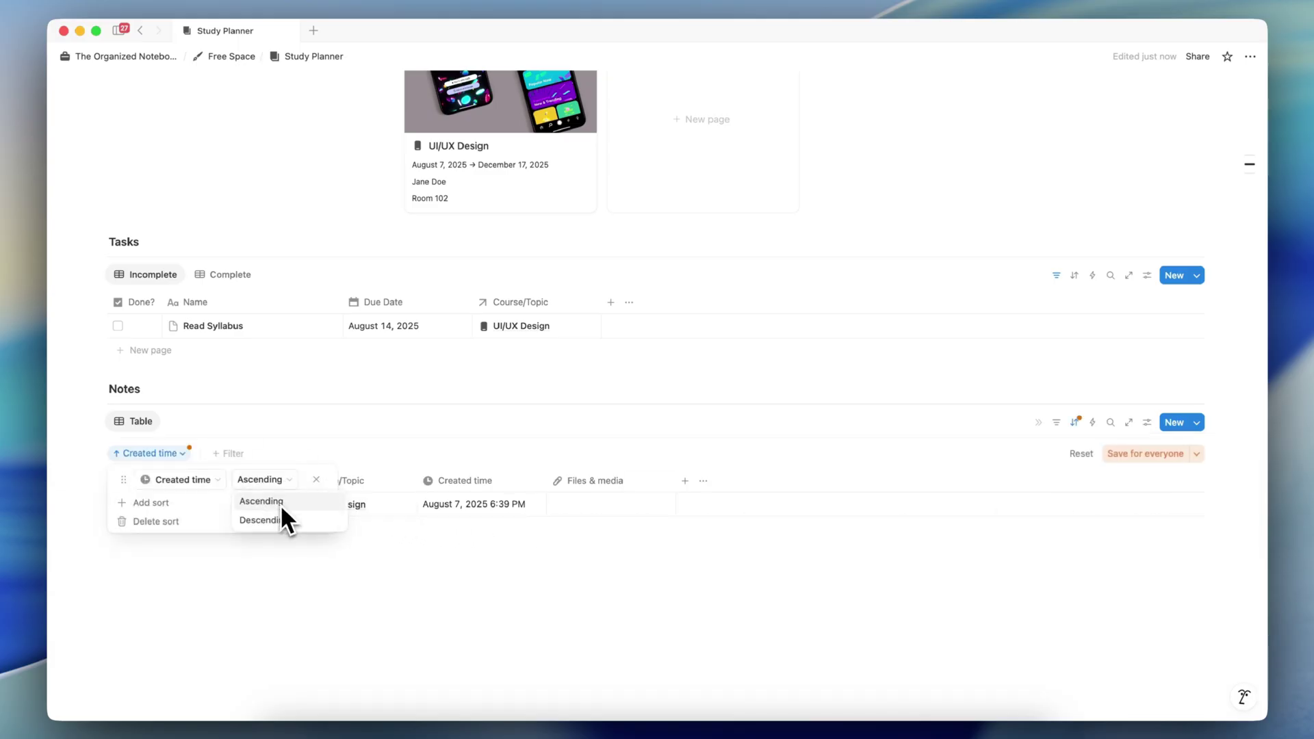
pyautogui.click(283, 520)
pyautogui.click(1146, 454)
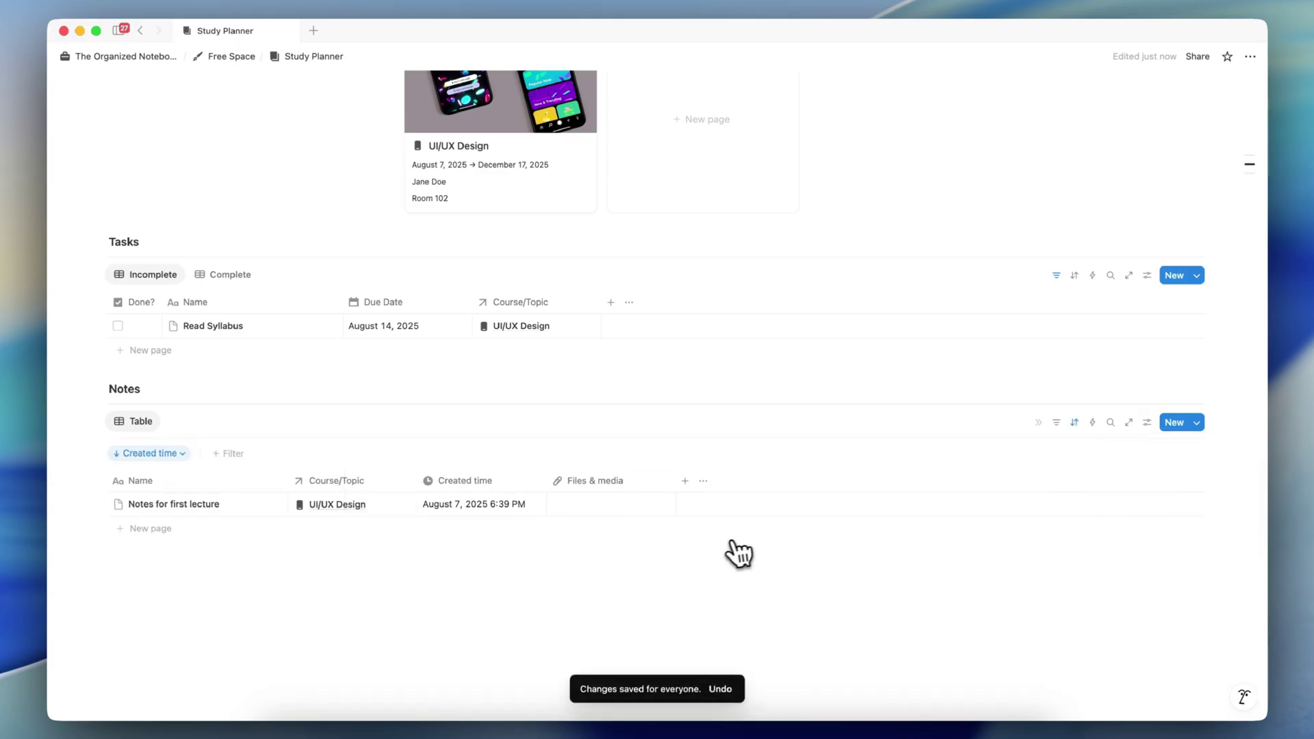
pyautogui.click(159, 530)
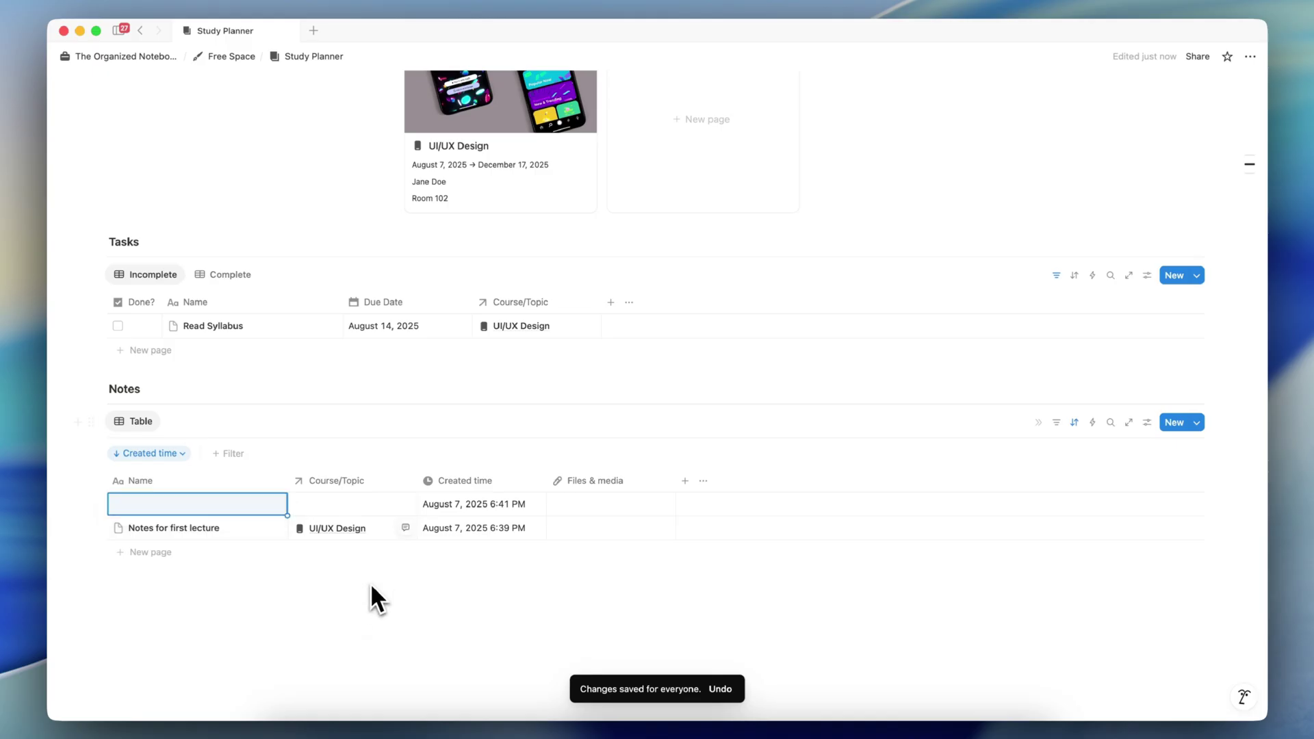
pyautogui.press('super+z')
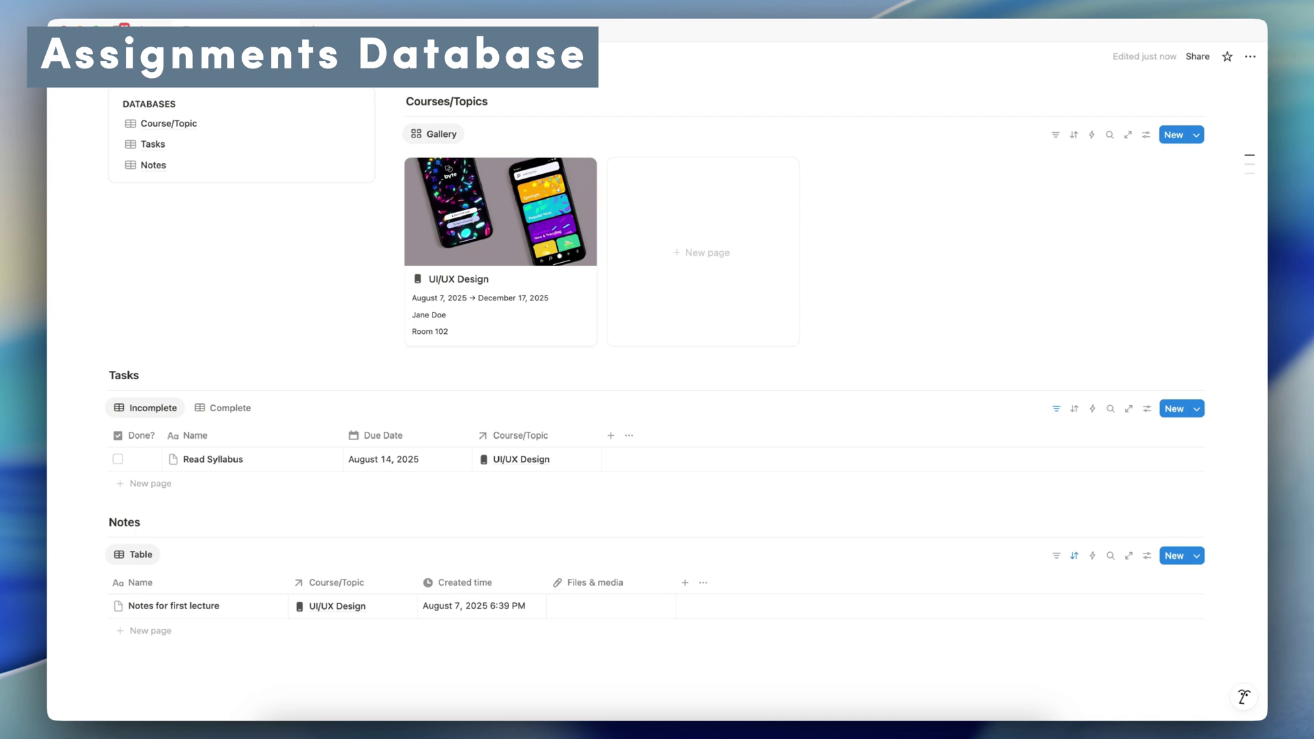
# Insert a Database - Full page block on a new line below the Notes entry.
pyautogui.scroll(-2, 685, 384)
pyautogui.scroll(1, 909, 455)
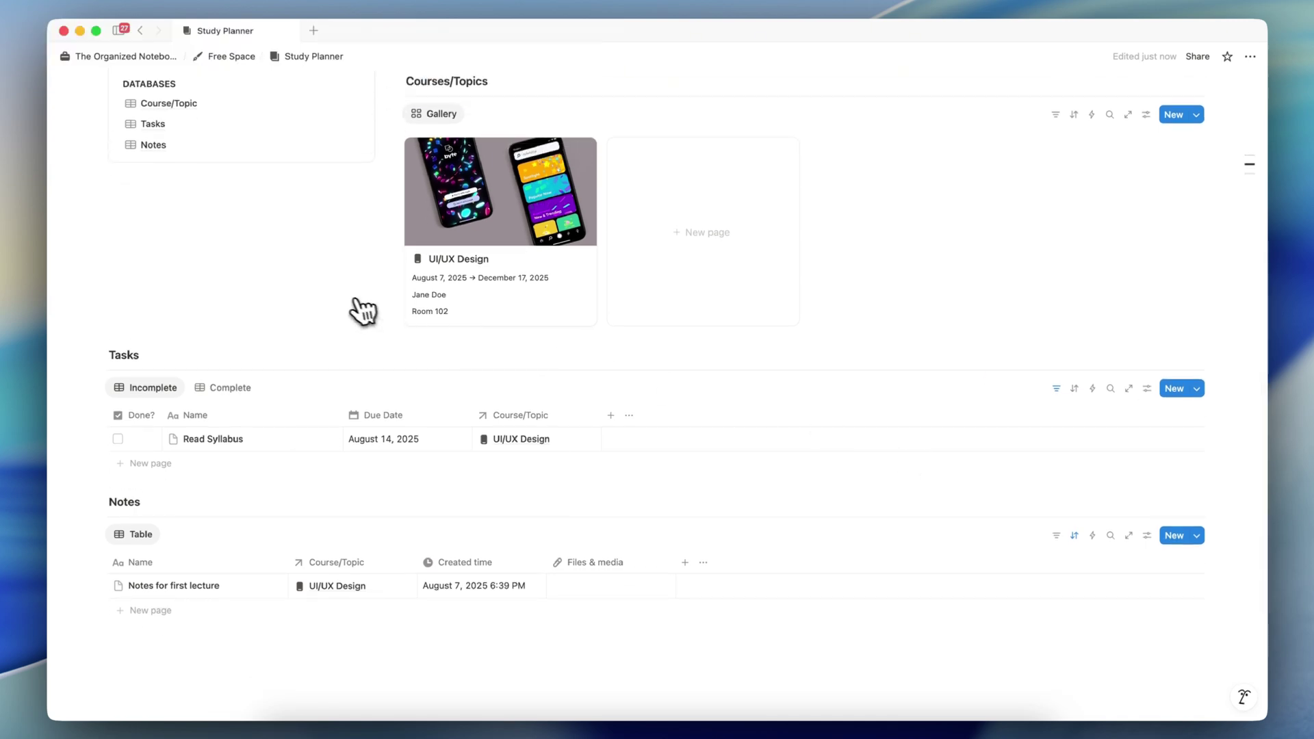
pyautogui.click(96, 146)
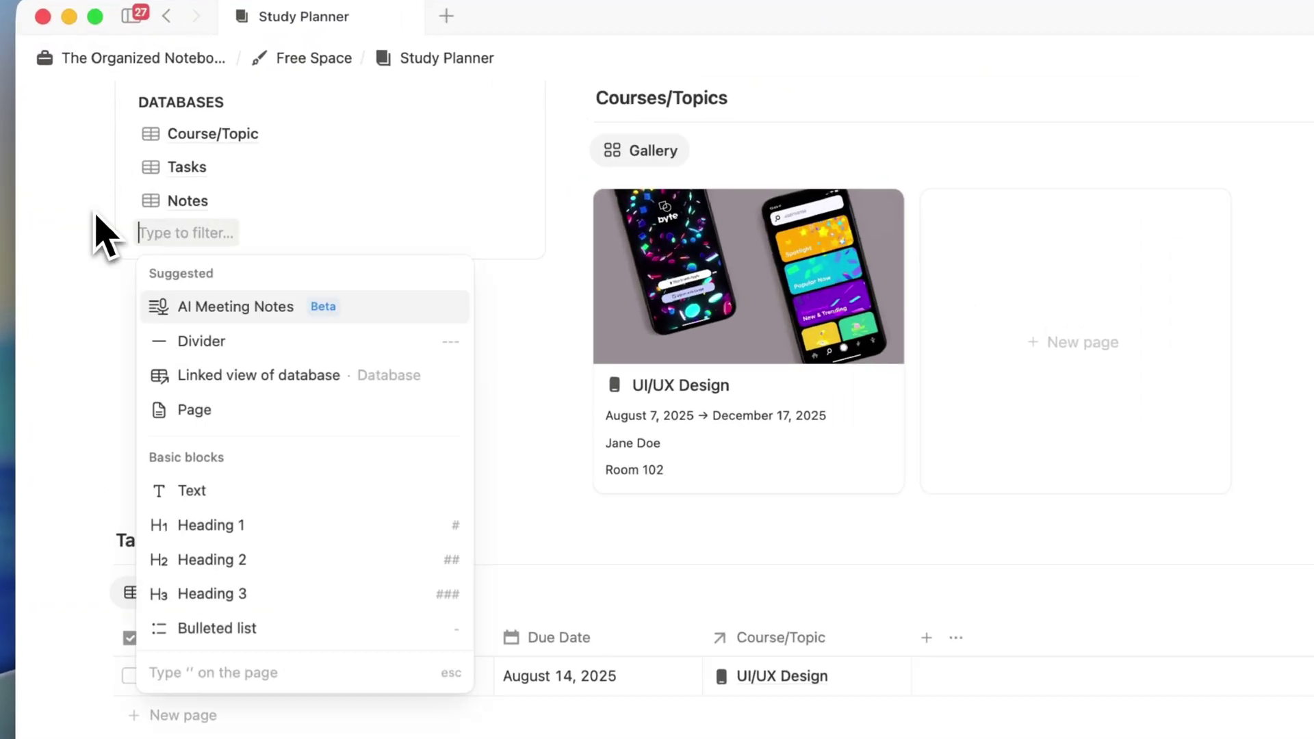
pyautogui.write('t')
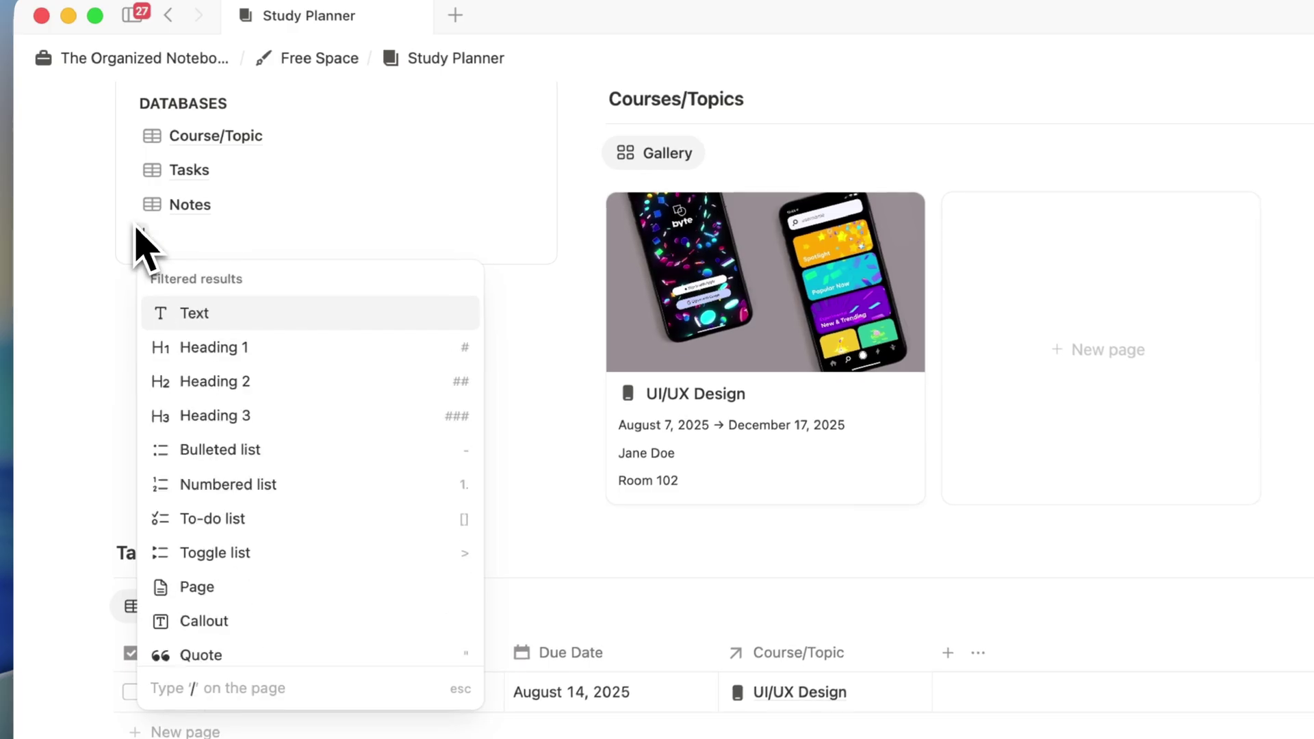
pyautogui.write('data')
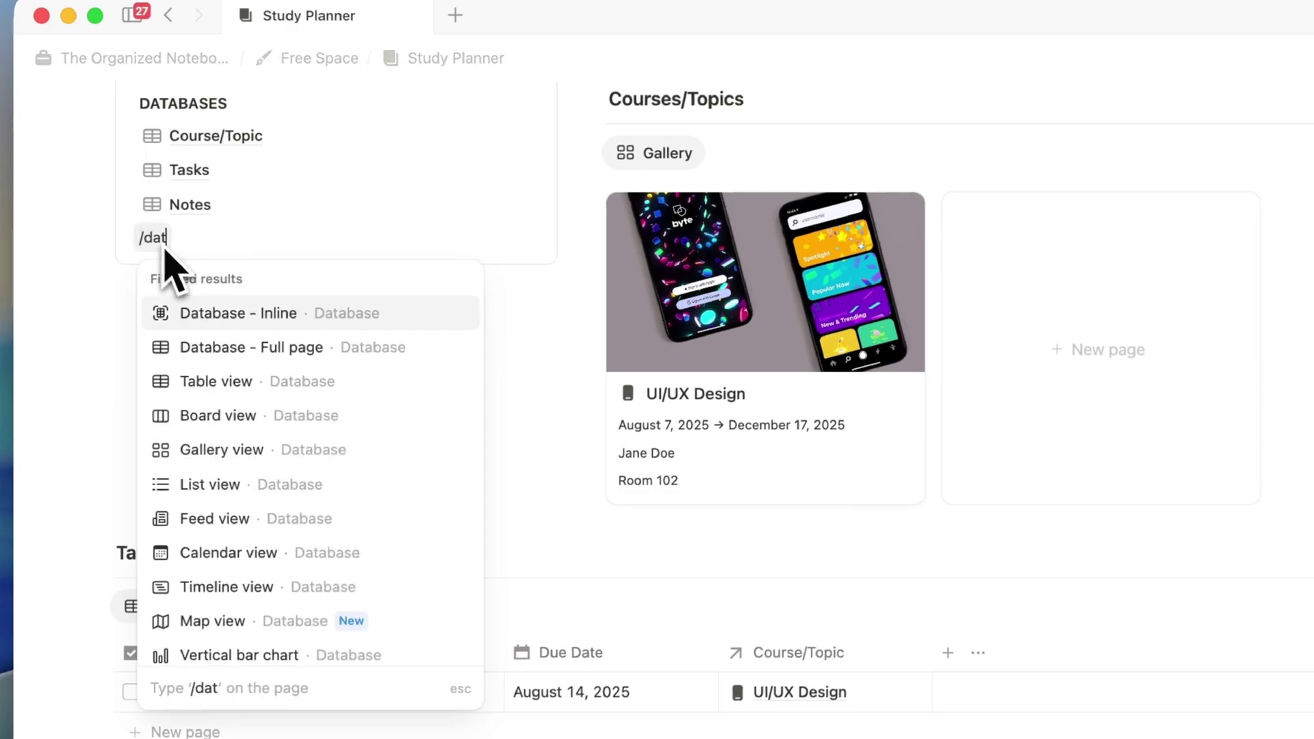
pyautogui.click(313, 345)
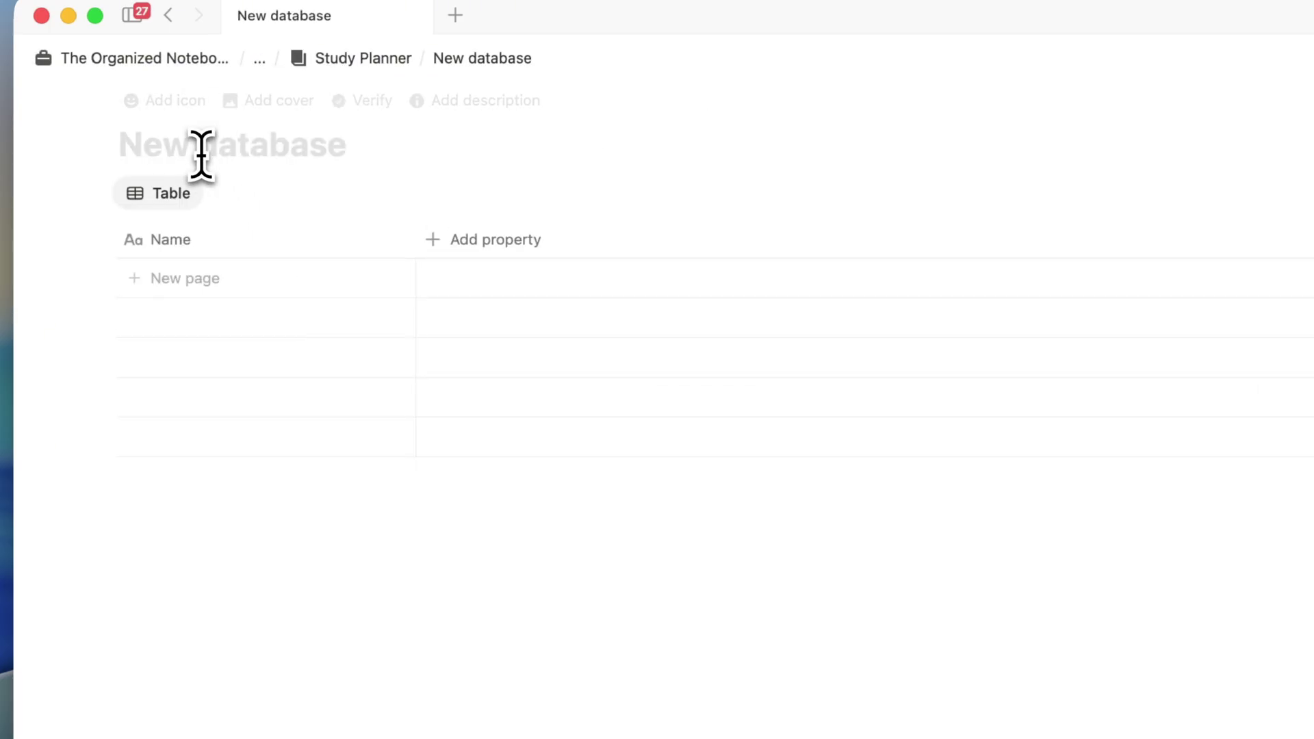
# Title the database 'Assignments' and add an 'Essay 1' row.
pyautogui.write('Assignments')
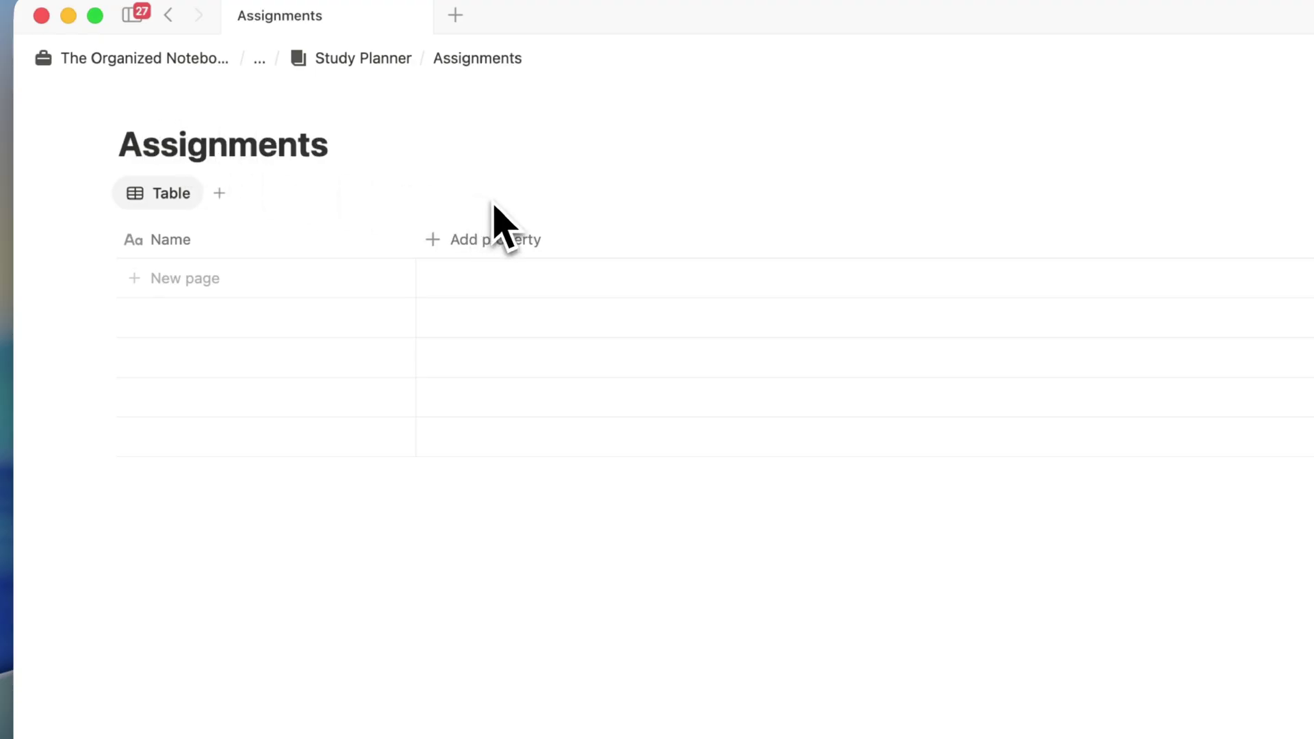
pyautogui.click(217, 277)
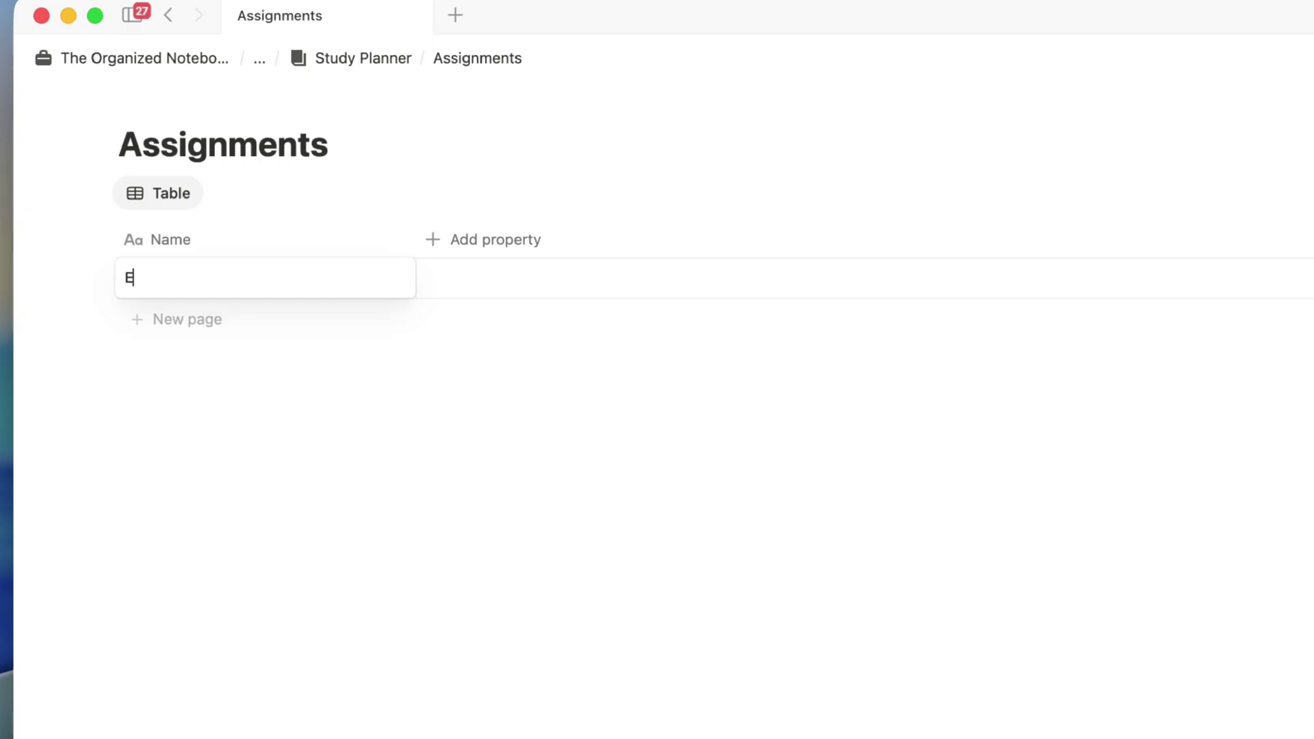
pyautogui.press('Escape')
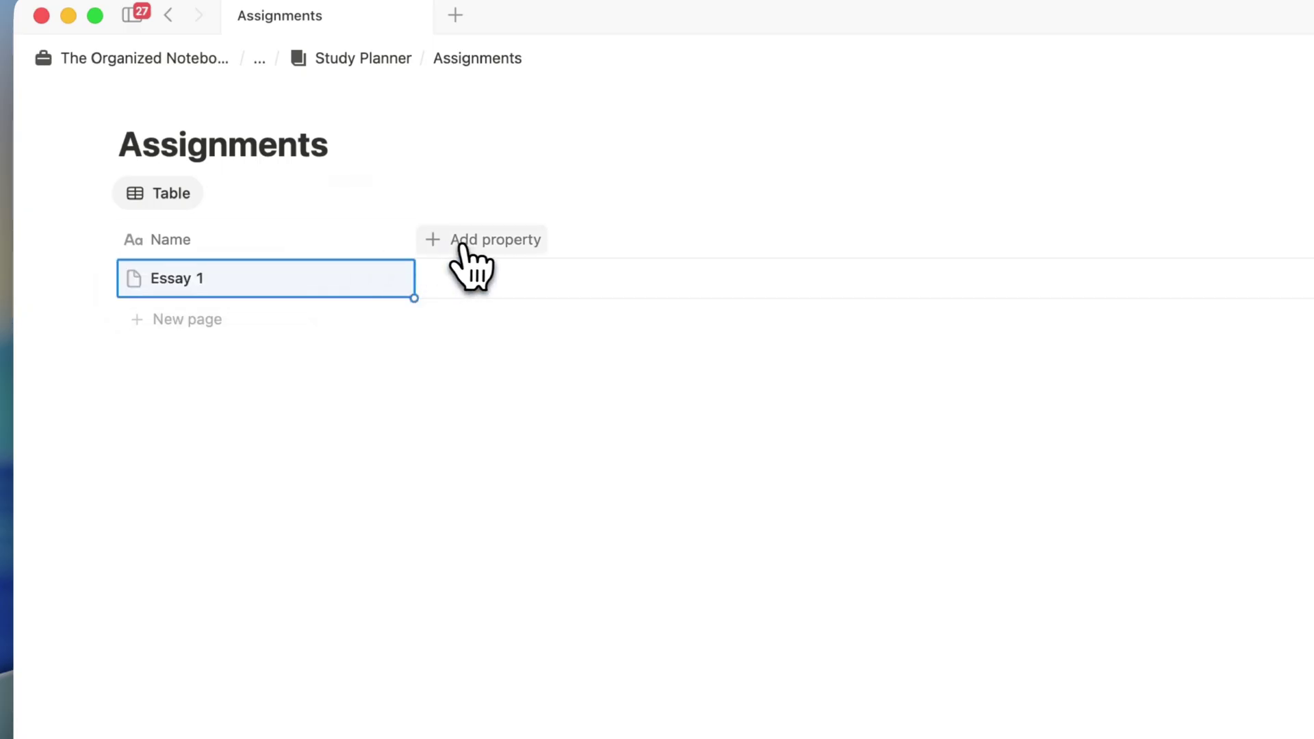
# Add a Date property named 'Due Date'.
pyautogui.click(507, 241)
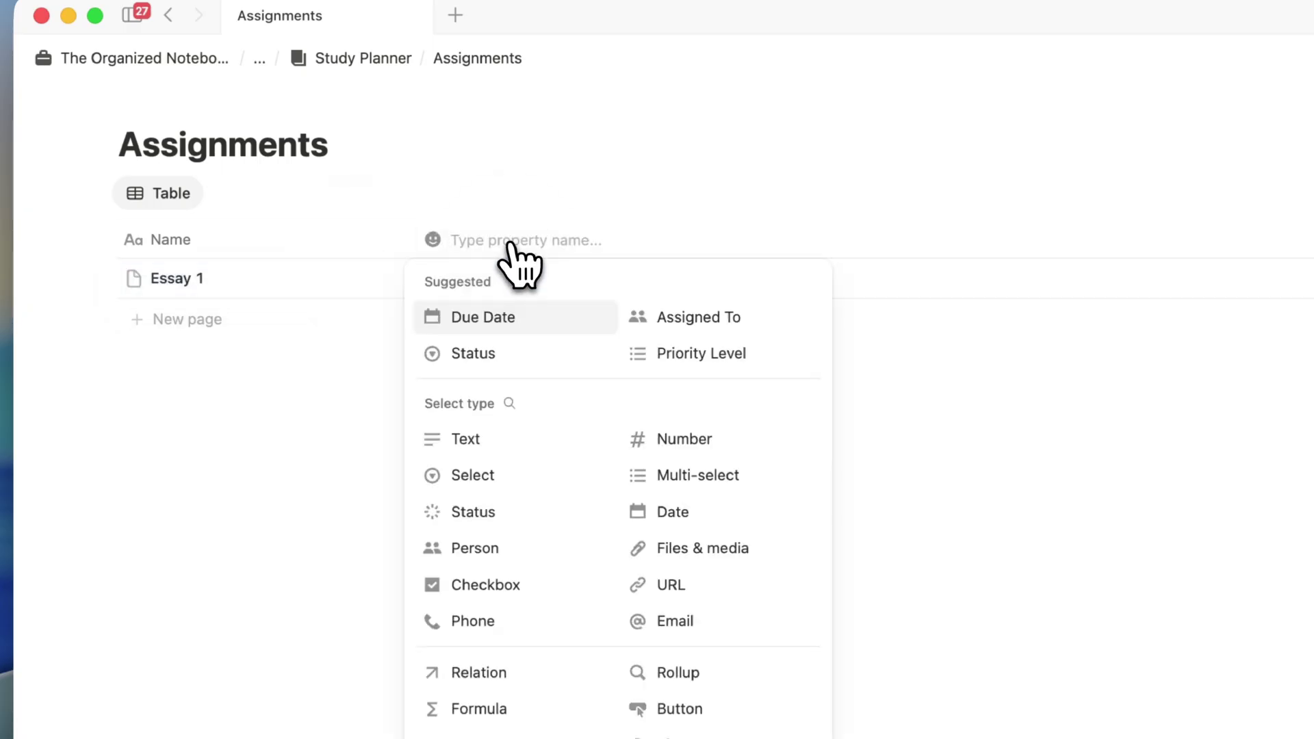
pyautogui.click(510, 403)
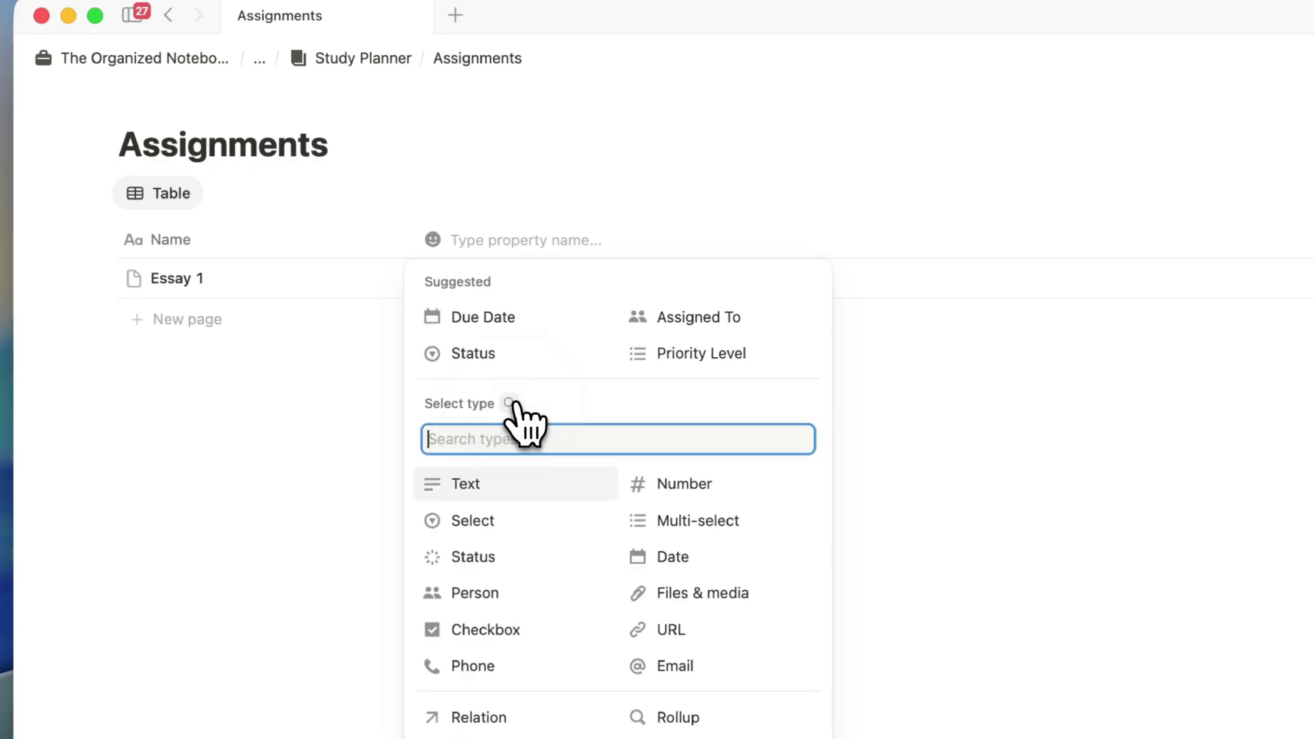
pyautogui.write('date')
pyautogui.press('Return')
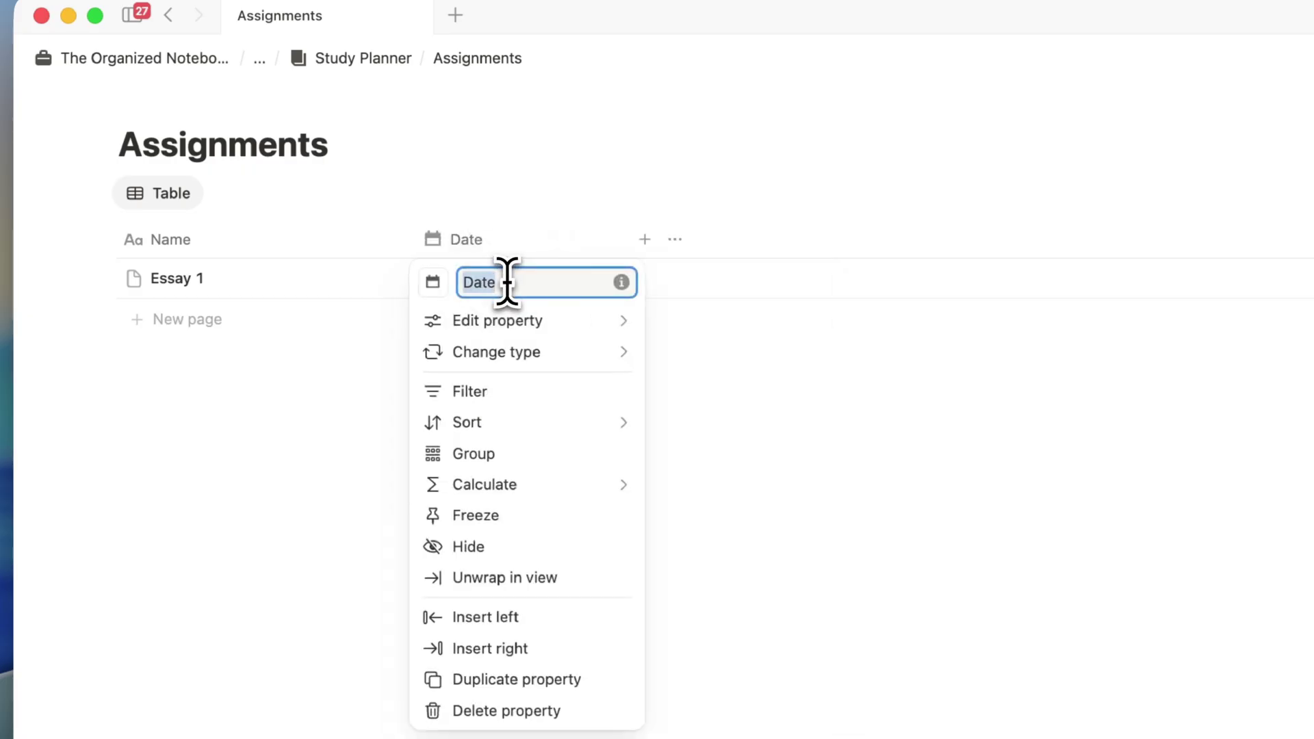
pyautogui.write('Due Date')
pyautogui.press('Return')
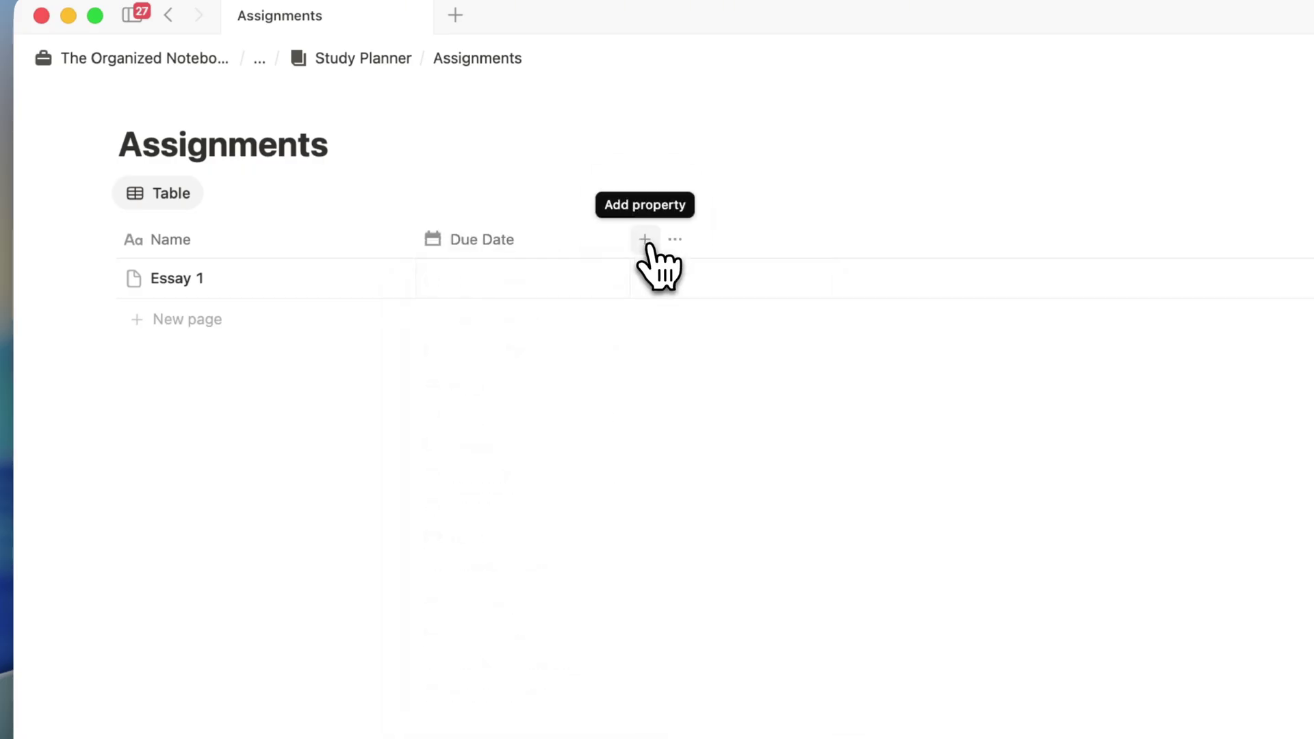
# Add a Done? checkbox property and a Files & media property.
pyautogui.click(644, 245)
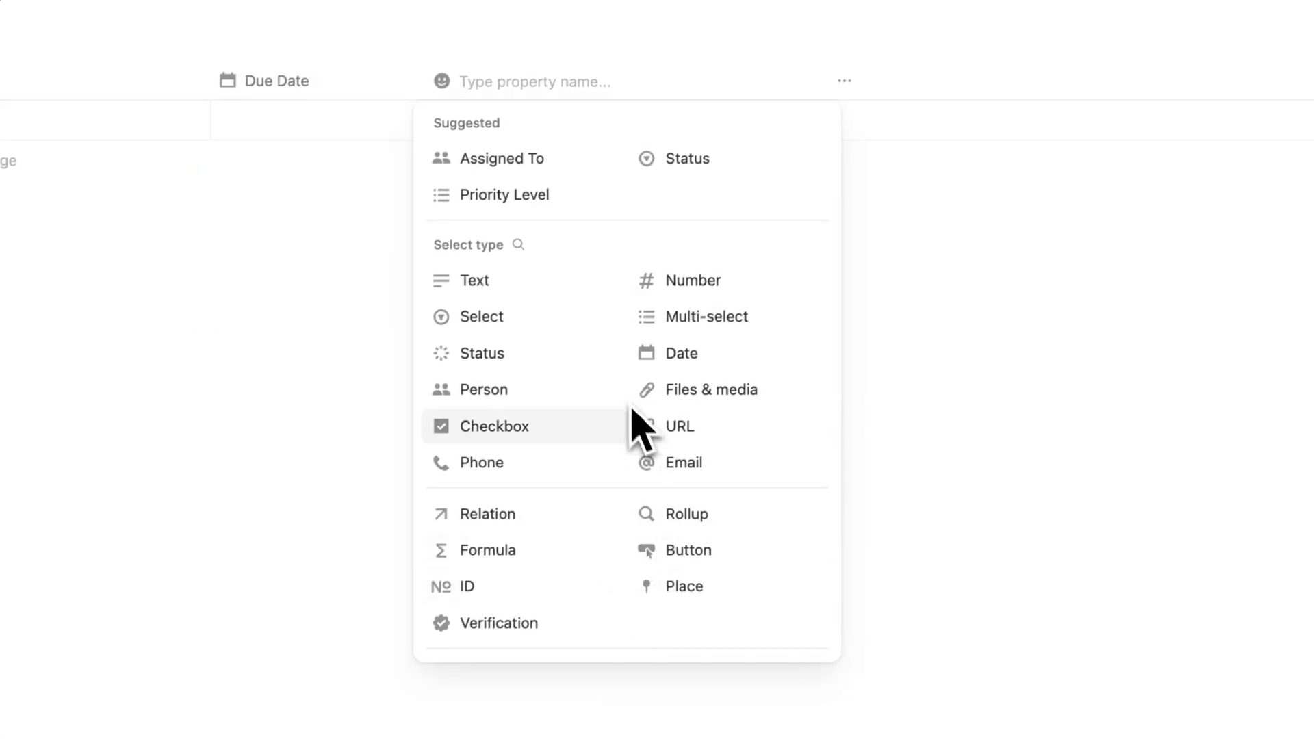
pyautogui.click(520, 243)
pyautogui.write('check')
pyautogui.click(526, 335)
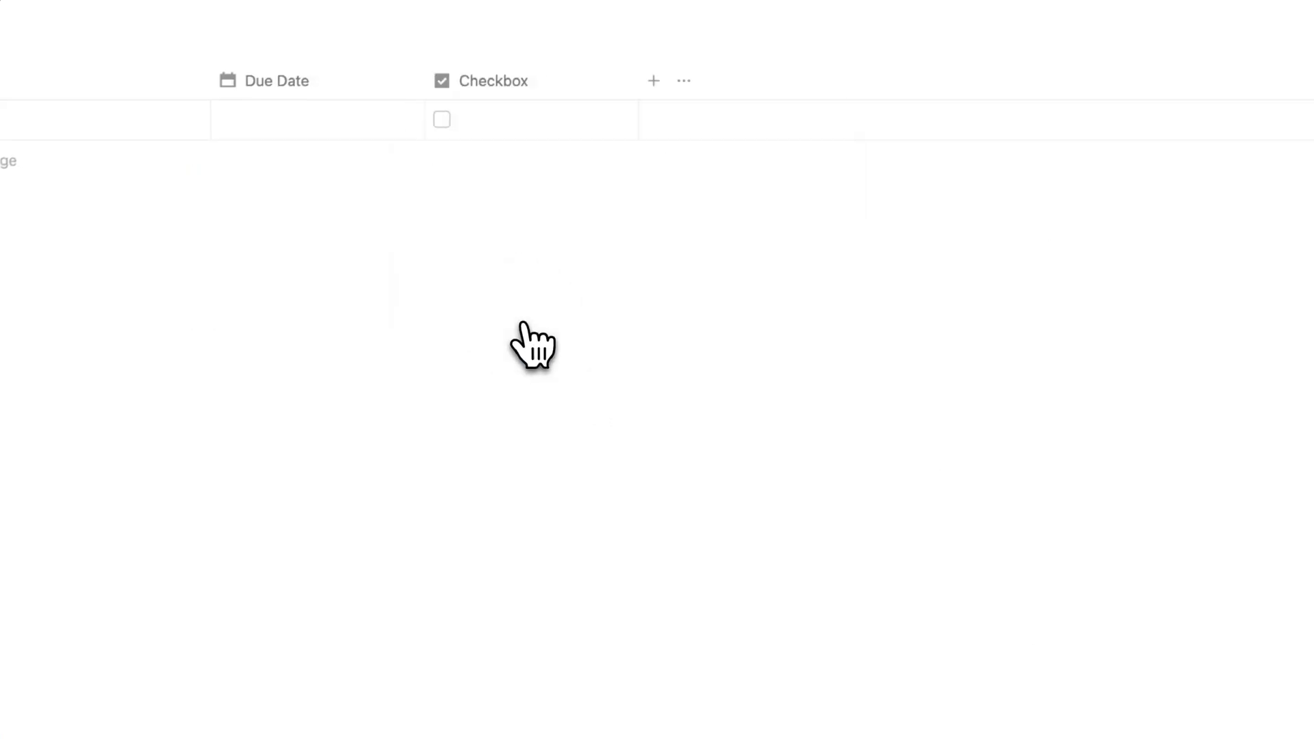
pyautogui.click(517, 84)
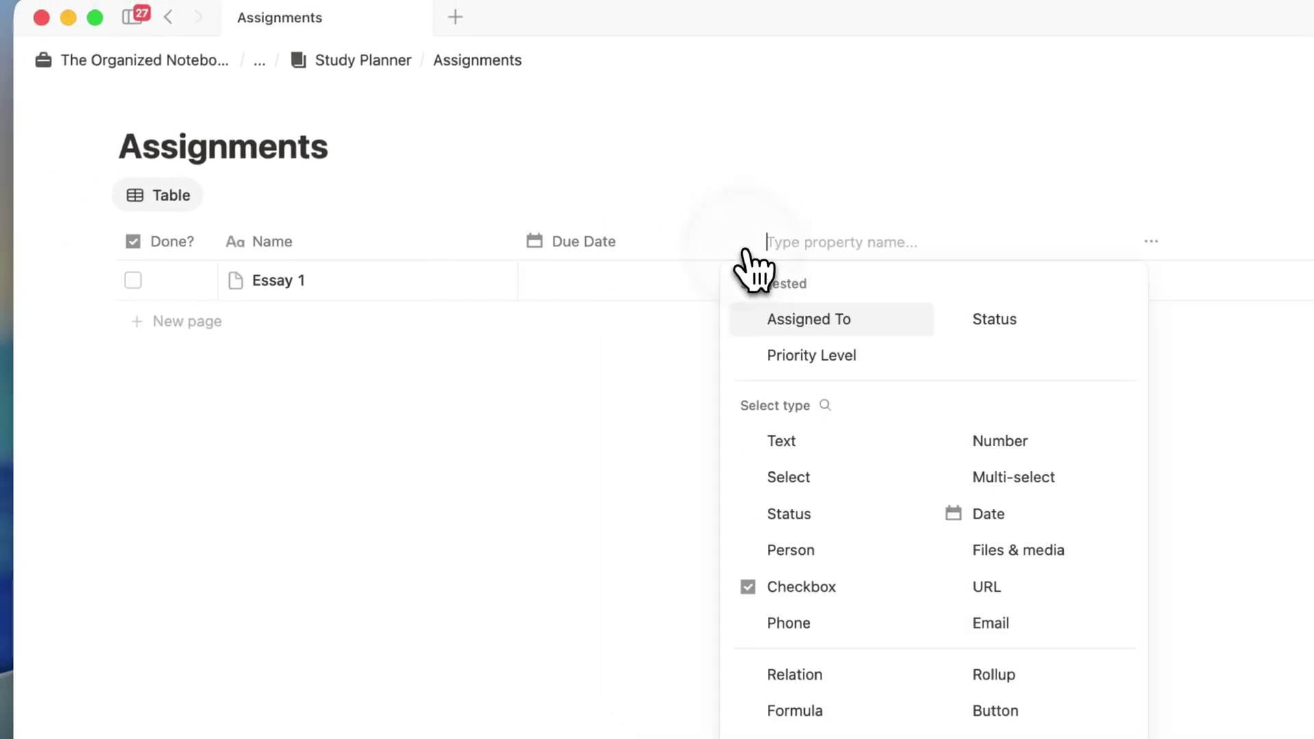
pyautogui.click(824, 405)
pyautogui.write('file')
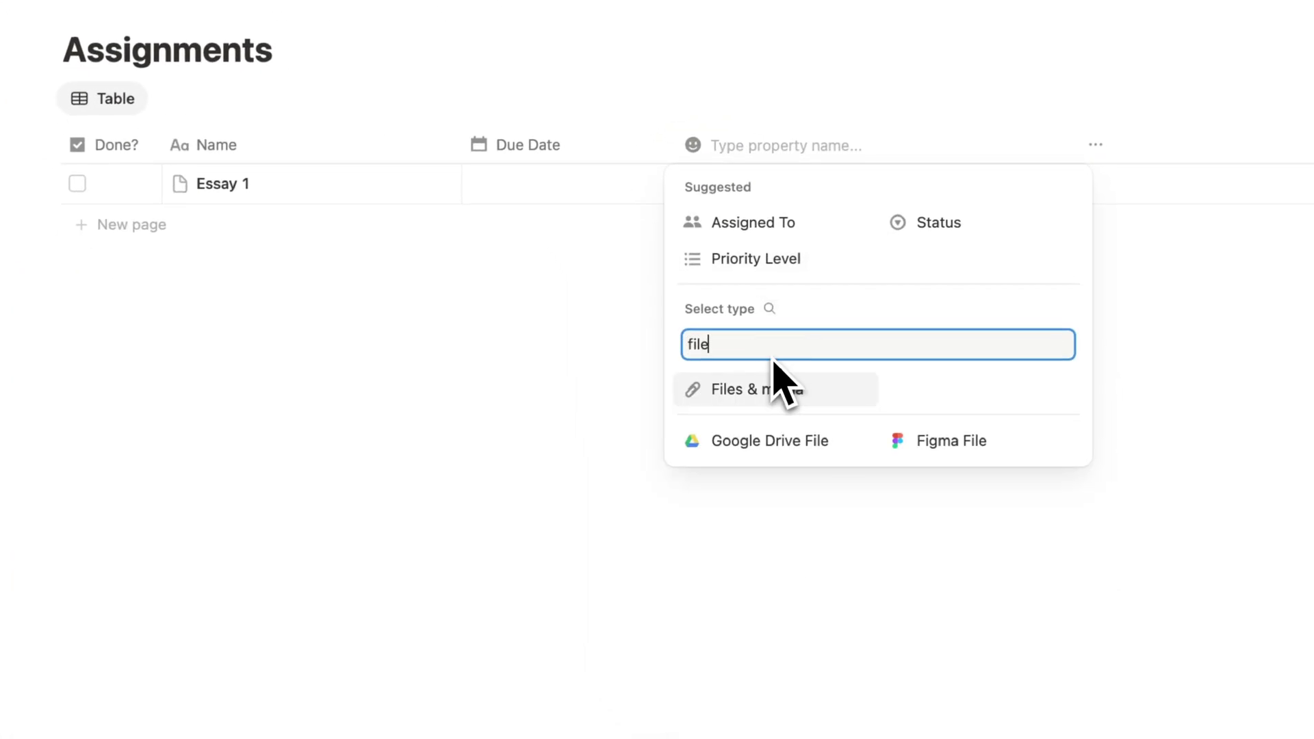
pyautogui.click(779, 389)
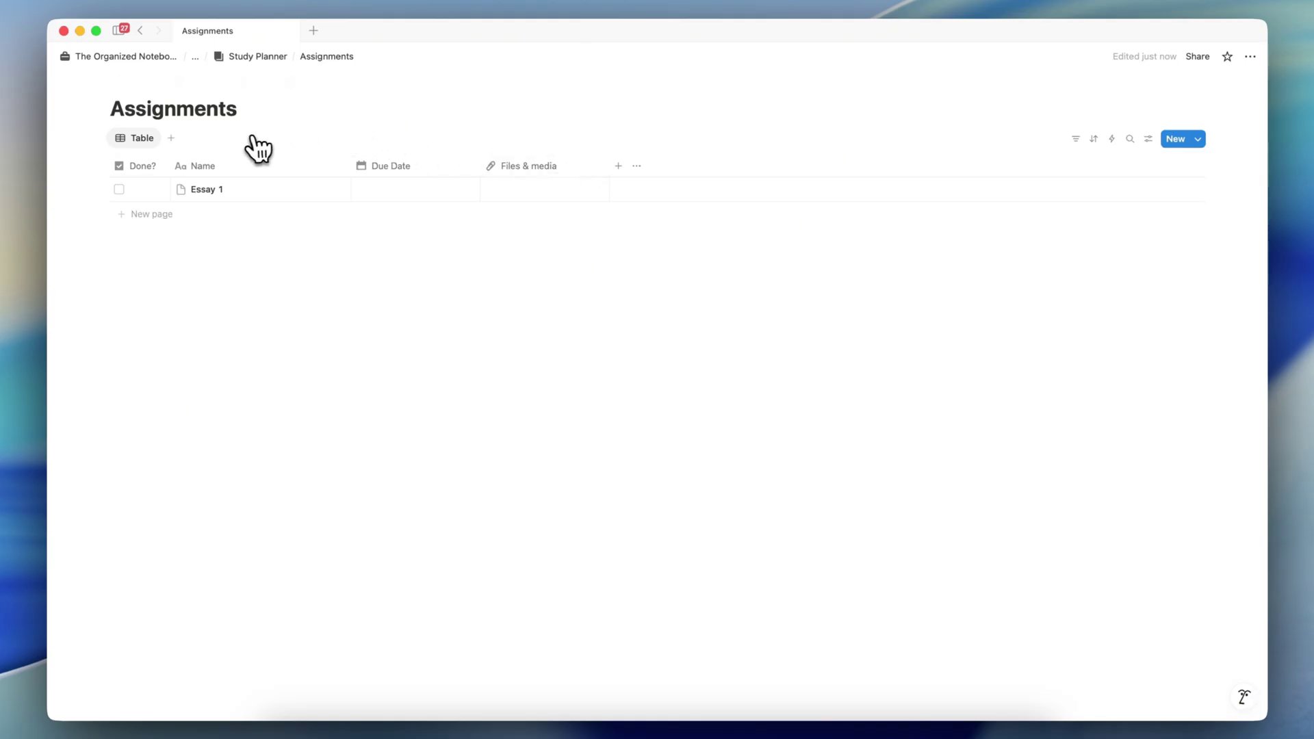
# Create a Calendar view of Assignments with the Done? property visible on entries.
pyautogui.click(172, 138)
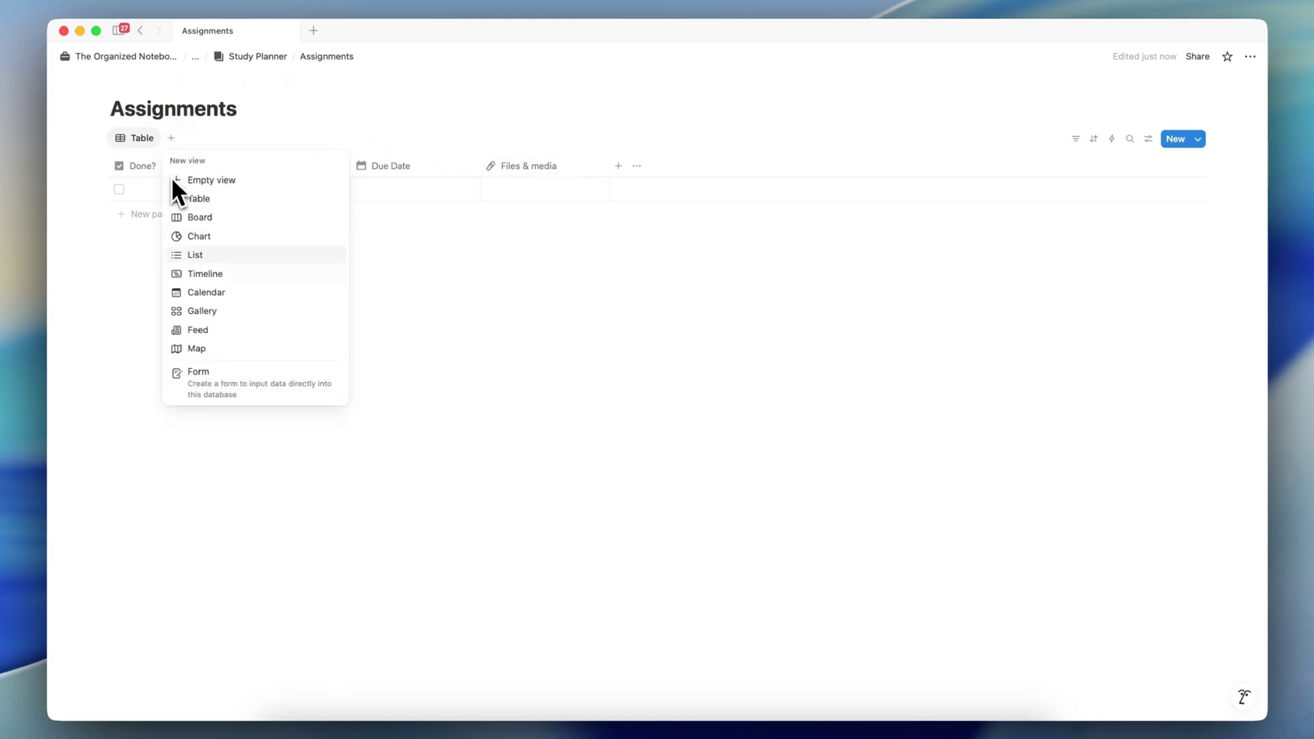
pyautogui.click(208, 294)
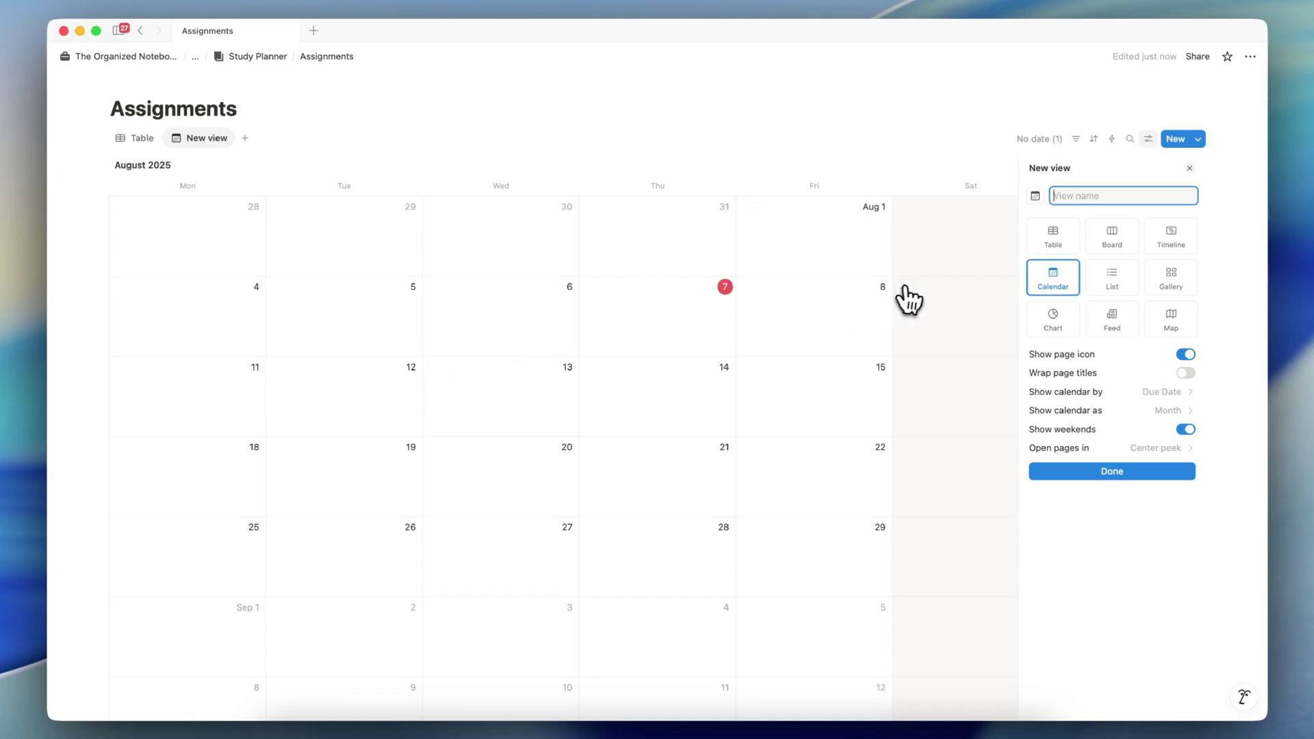
pyautogui.click(1076, 479)
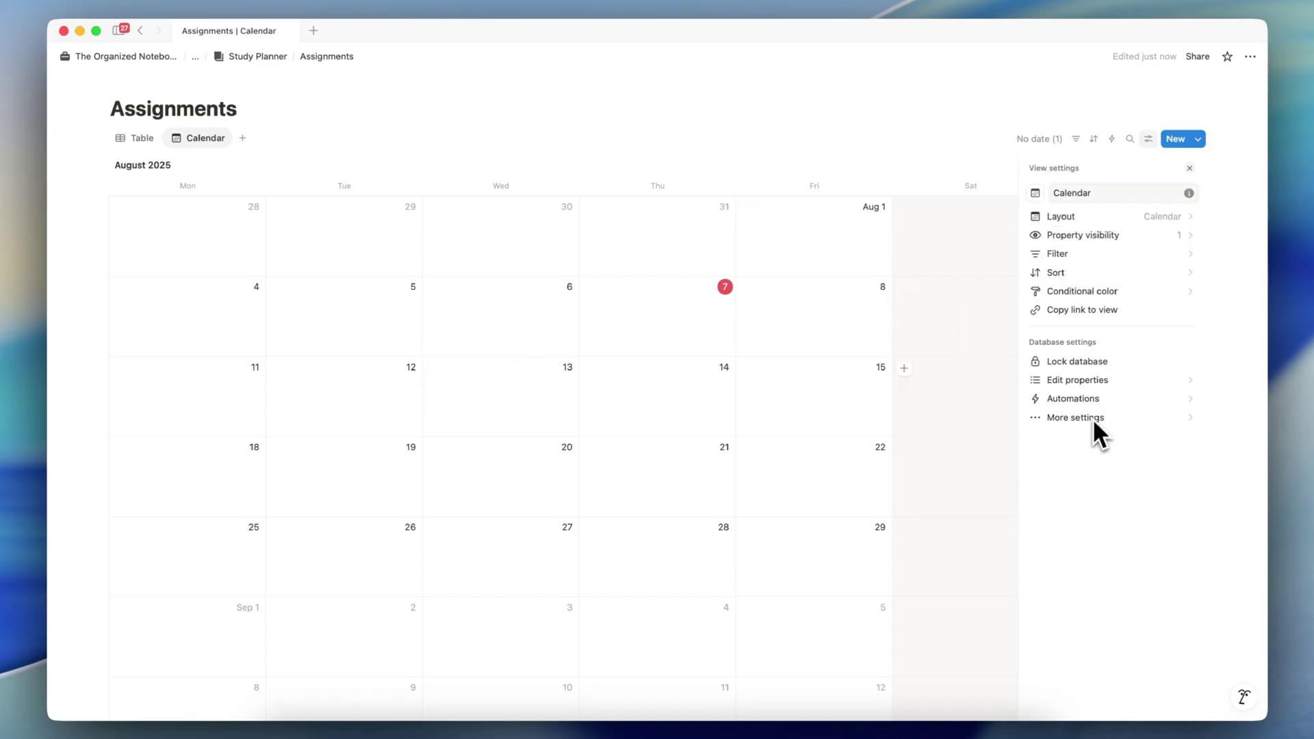
pyautogui.click(1131, 239)
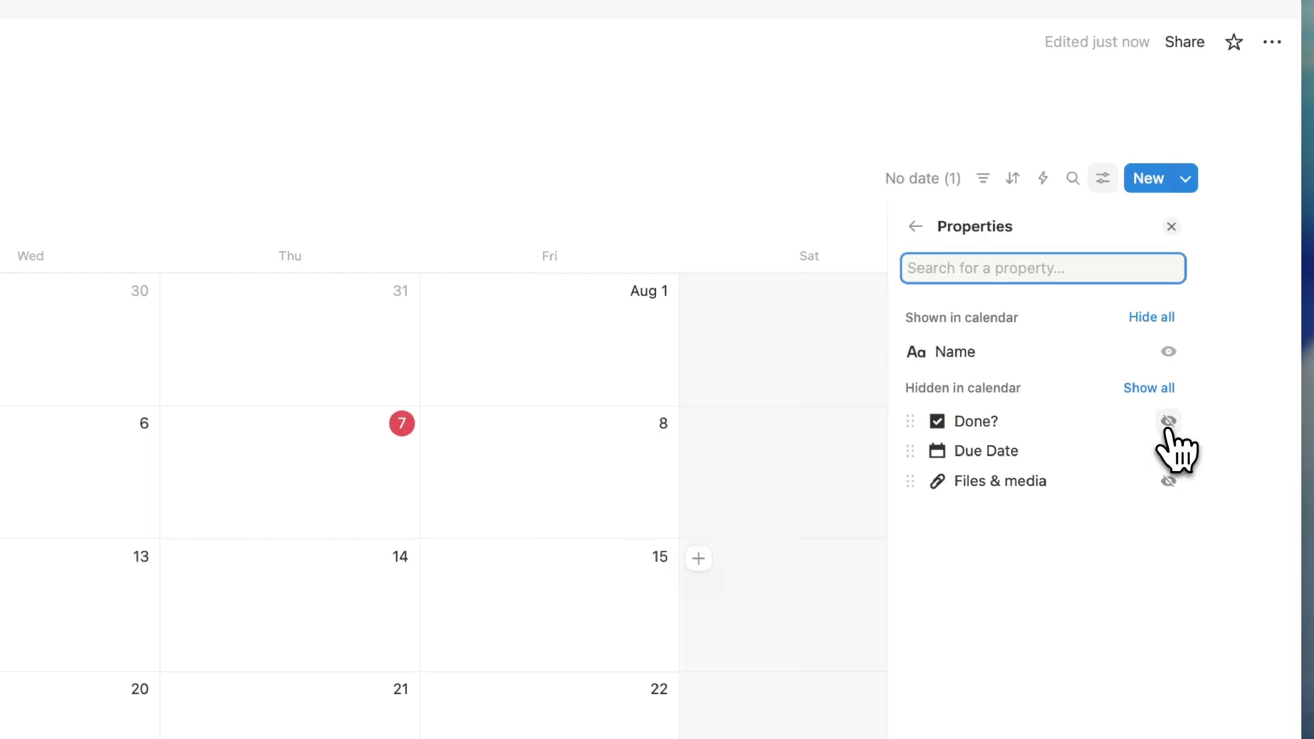
pyautogui.click(1169, 421)
pyautogui.click(705, 267)
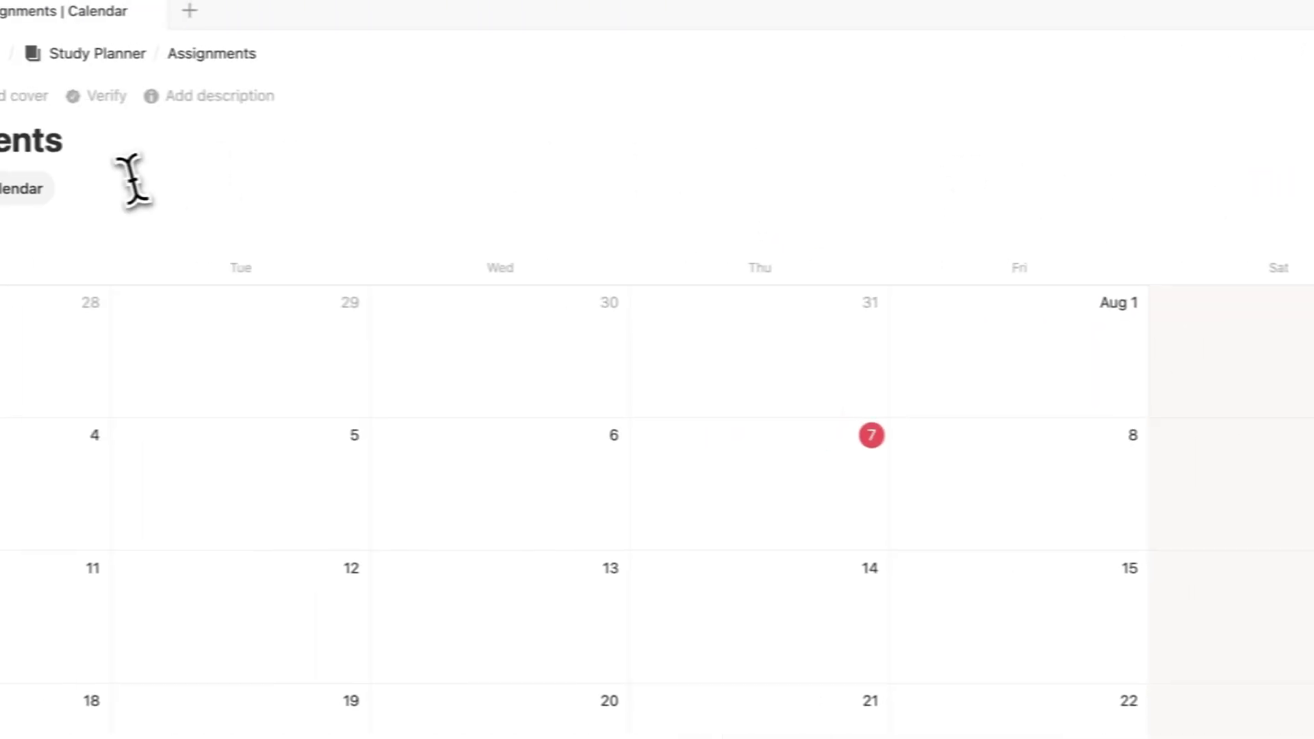
# Set Essay 1's Due Date to August 14, 2025, then return to the calendar.
pyautogui.click(159, 195)
pyautogui.click(613, 277)
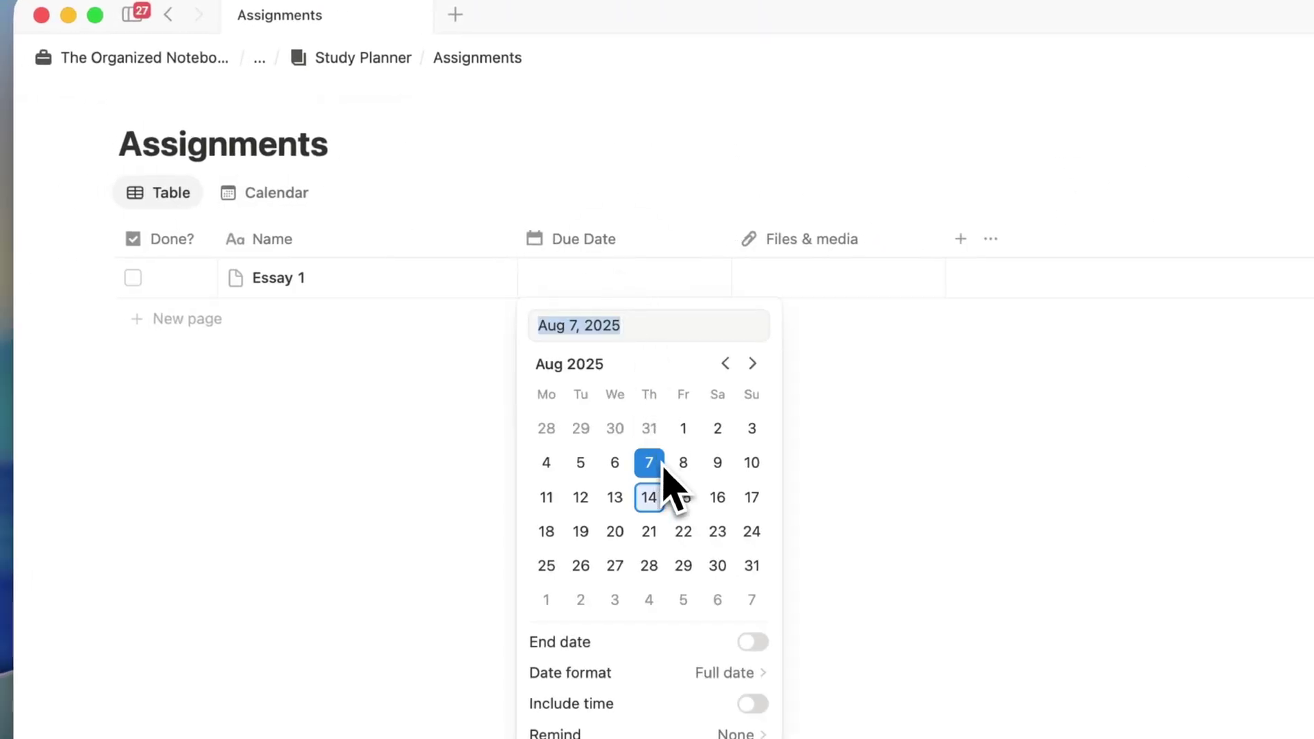
pyautogui.click(649, 498)
pyautogui.click(426, 204)
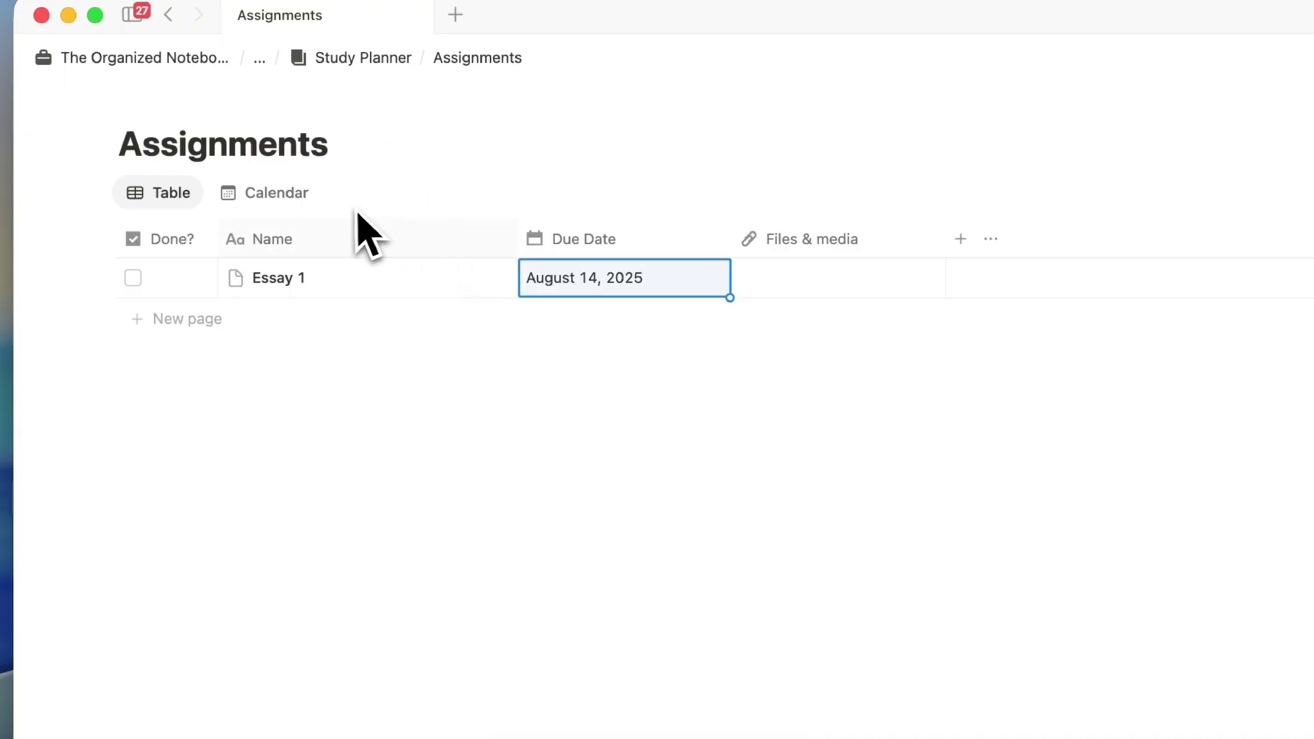
pyautogui.click(276, 193)
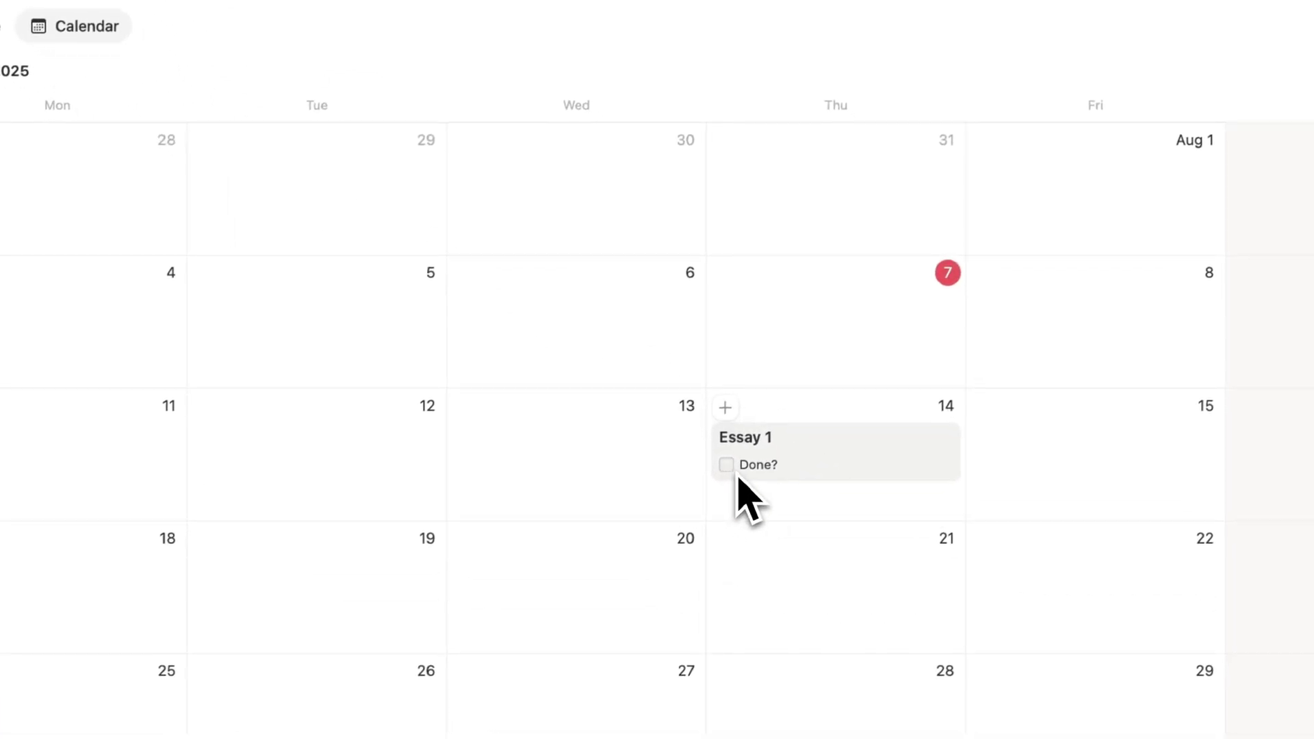
# Add a two-way Relation property to the Course/Topic database in the Assignments table.
pyautogui.click(106, 111)
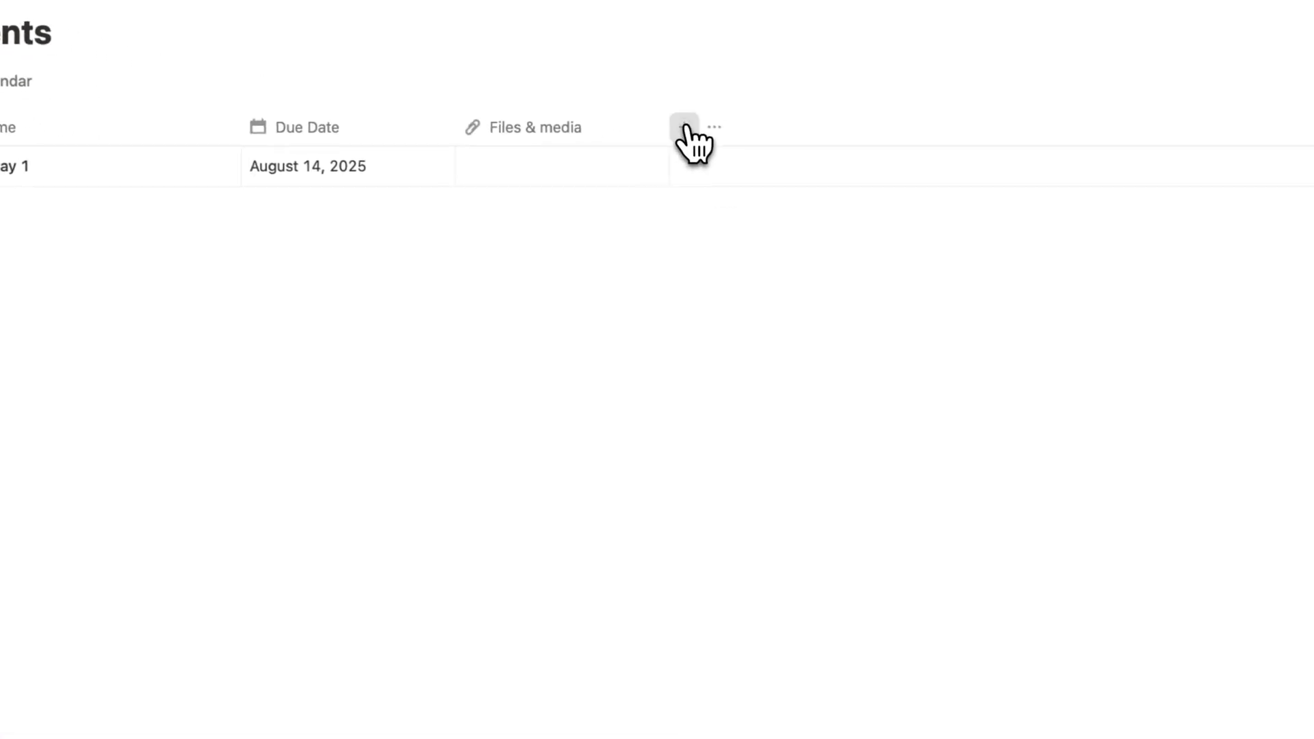
pyautogui.click(684, 127)
pyautogui.click(757, 560)
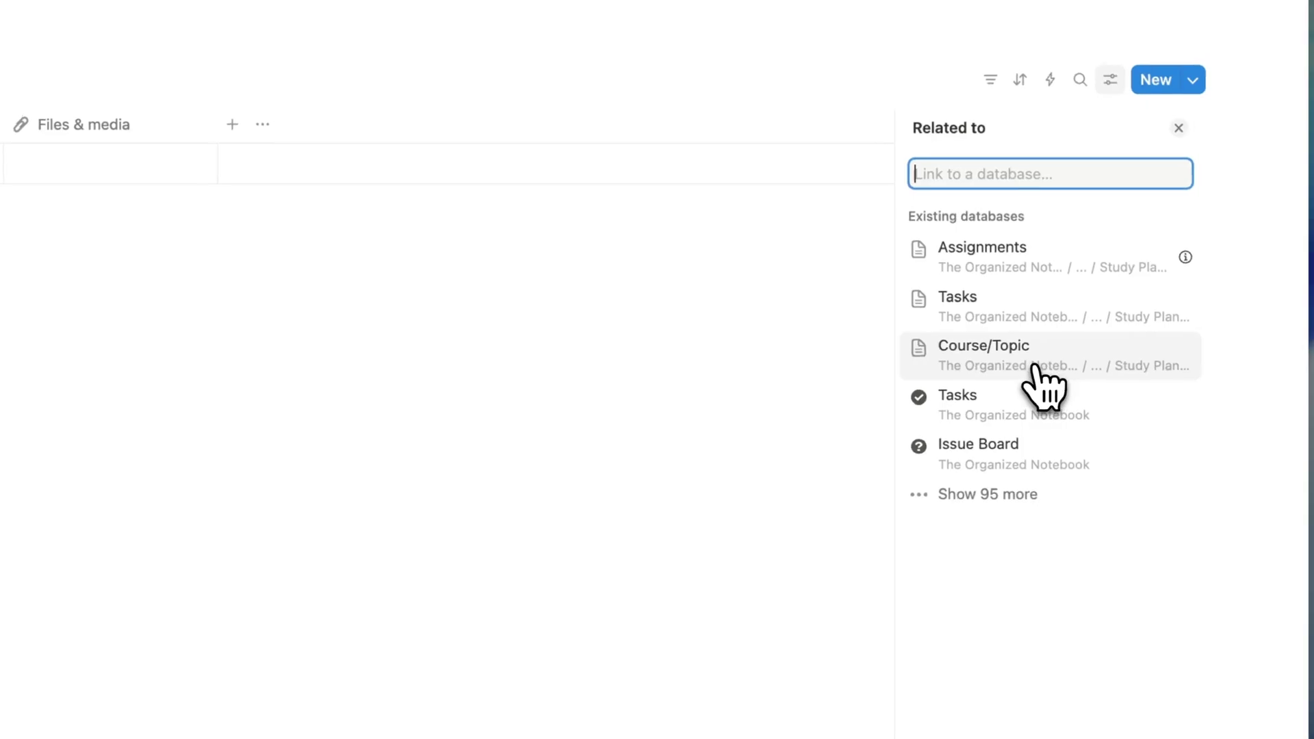
pyautogui.click(1034, 366)
pyautogui.click(1177, 282)
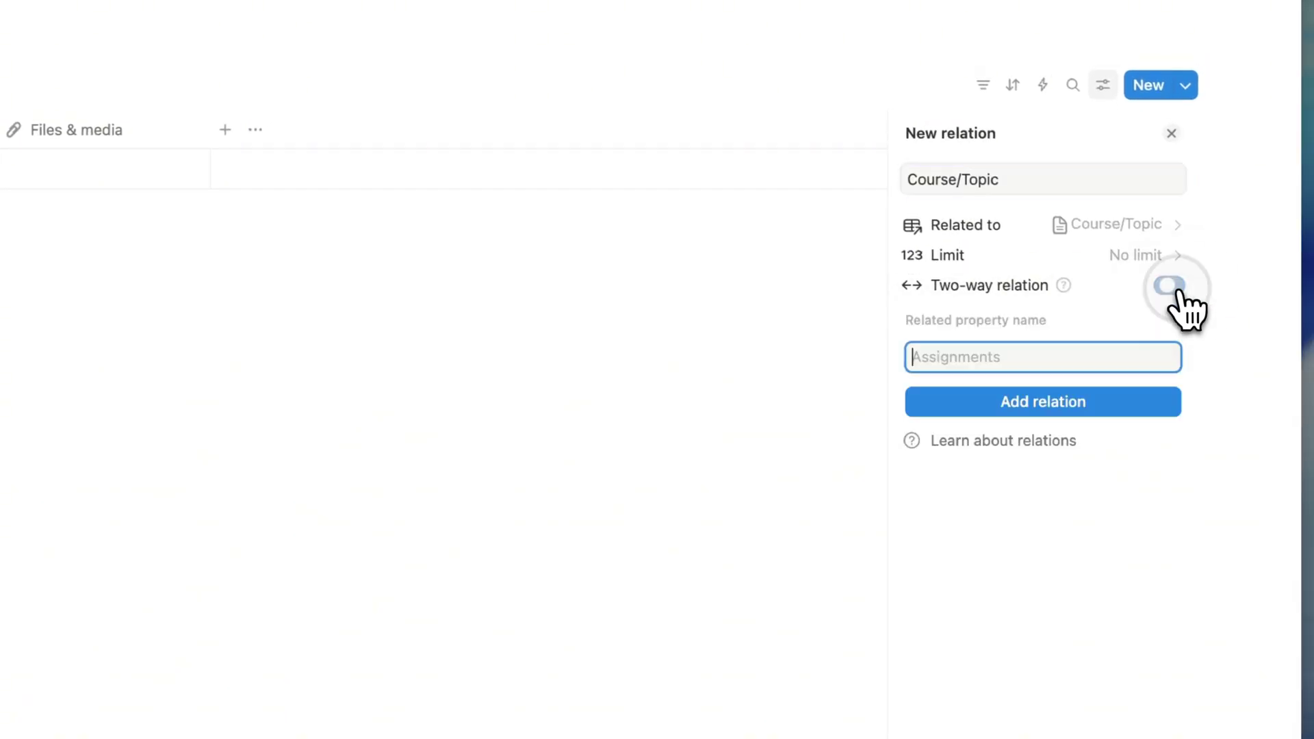
pyautogui.click(1144, 405)
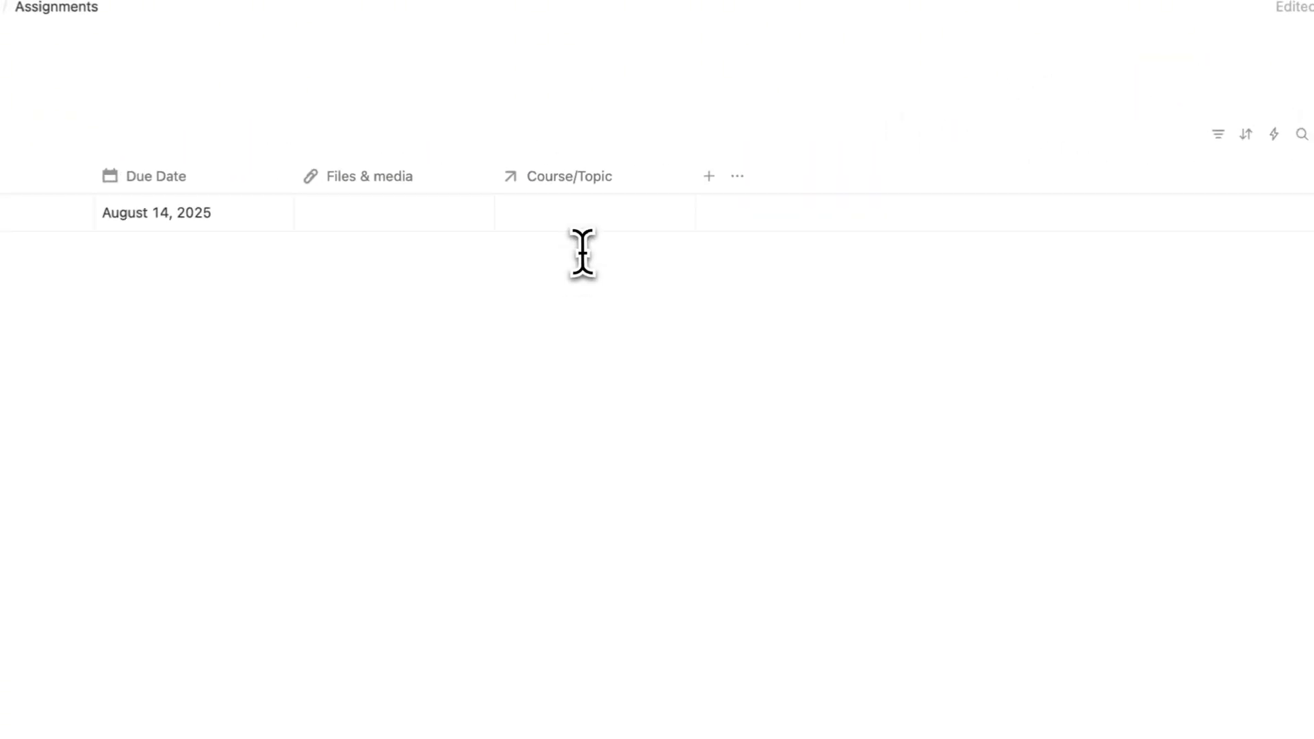
# Link Essay 1 to UI/UX Design and move Course/Topic before Files & media.
pyautogui.click(586, 214)
pyautogui.click(666, 240)
pyautogui.press('Escape')
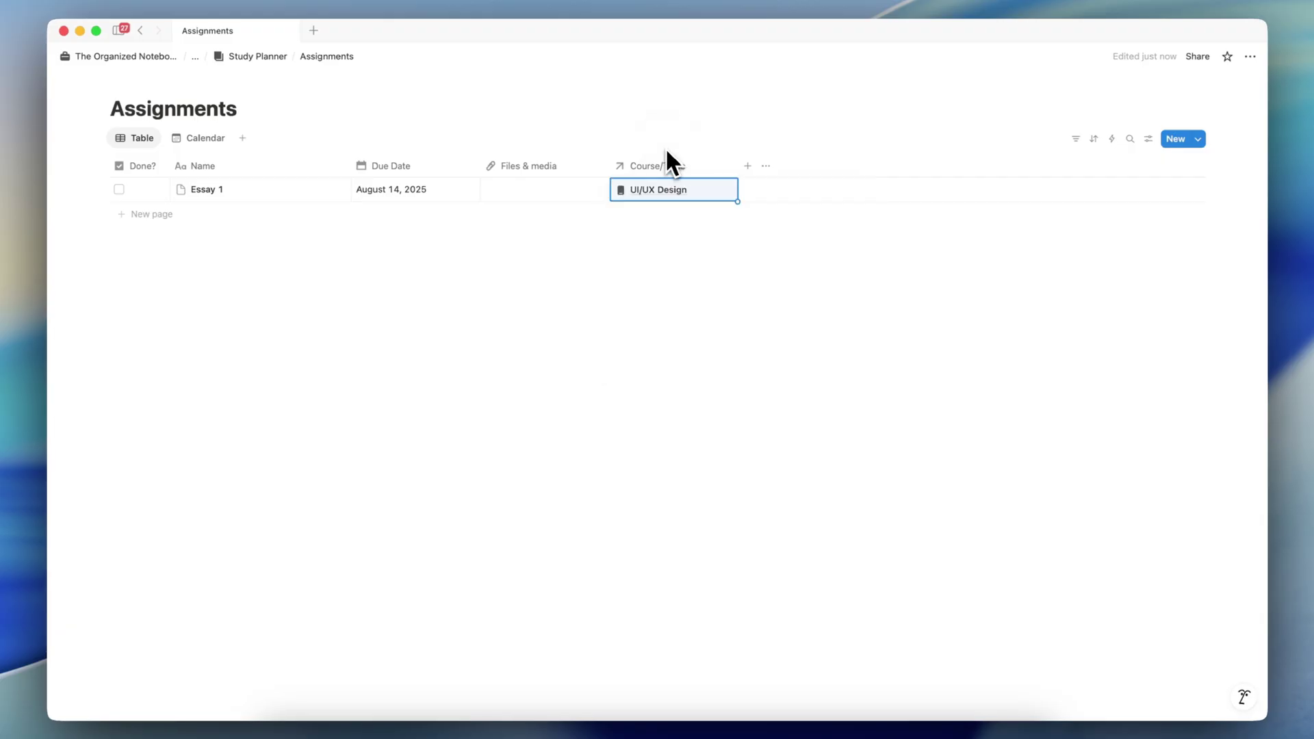
pyautogui.moveTo(646, 176); pyautogui.dragTo(567, 183)
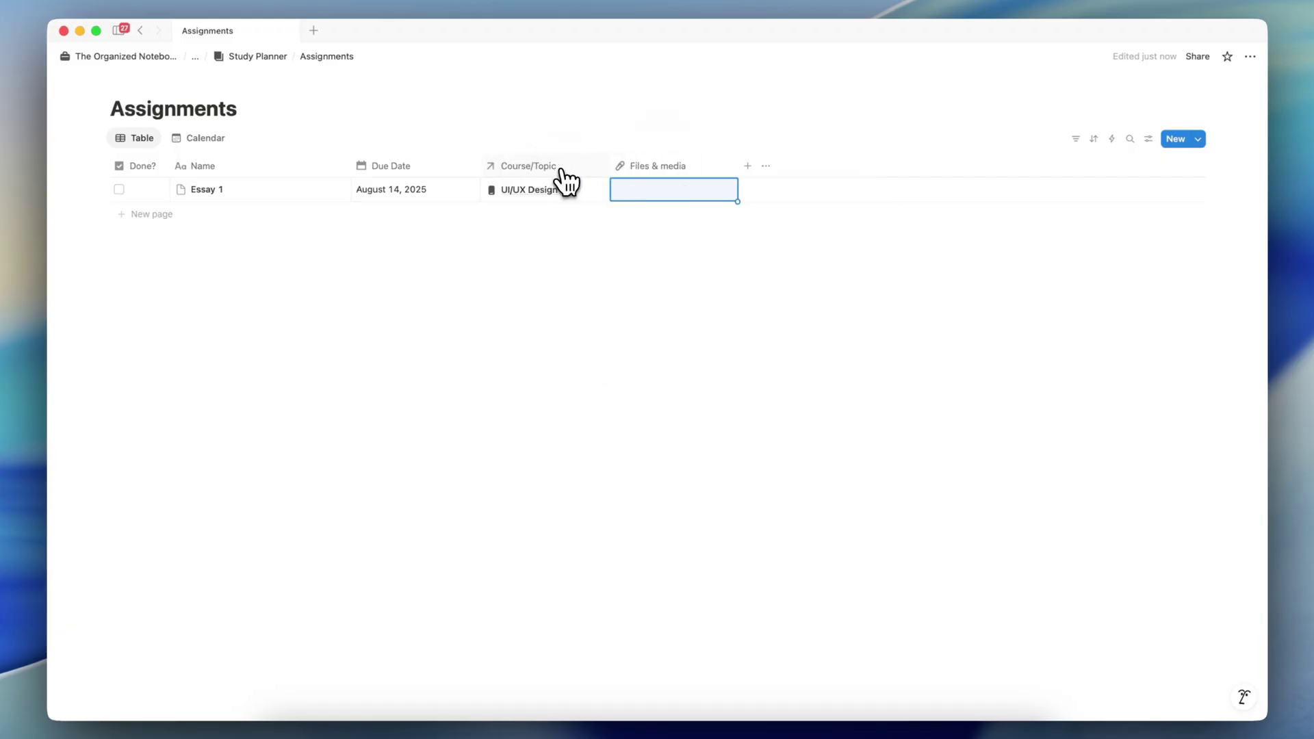
pyautogui.click(206, 142)
# Turn on Course/Topic visibility in the Assignments calendar's property settings.
pyautogui.click(1150, 141)
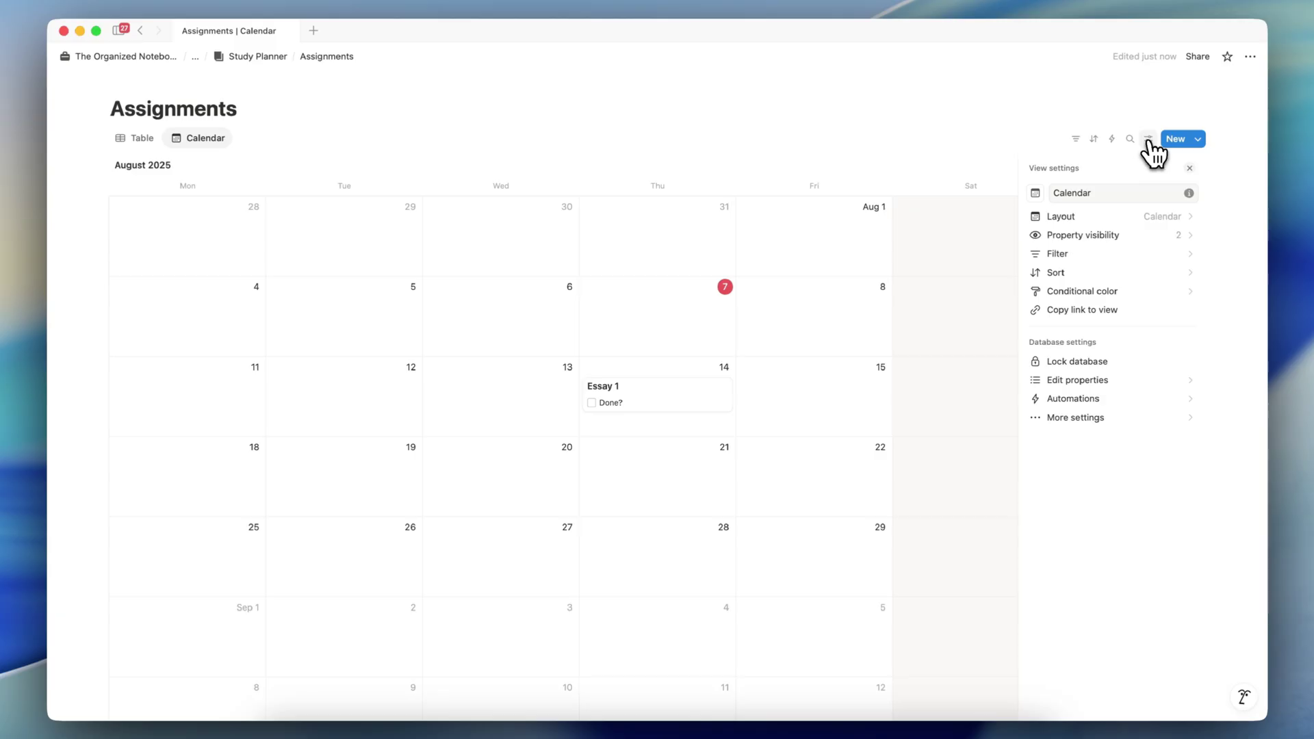
pyautogui.click(1109, 236)
pyautogui.click(1189, 340)
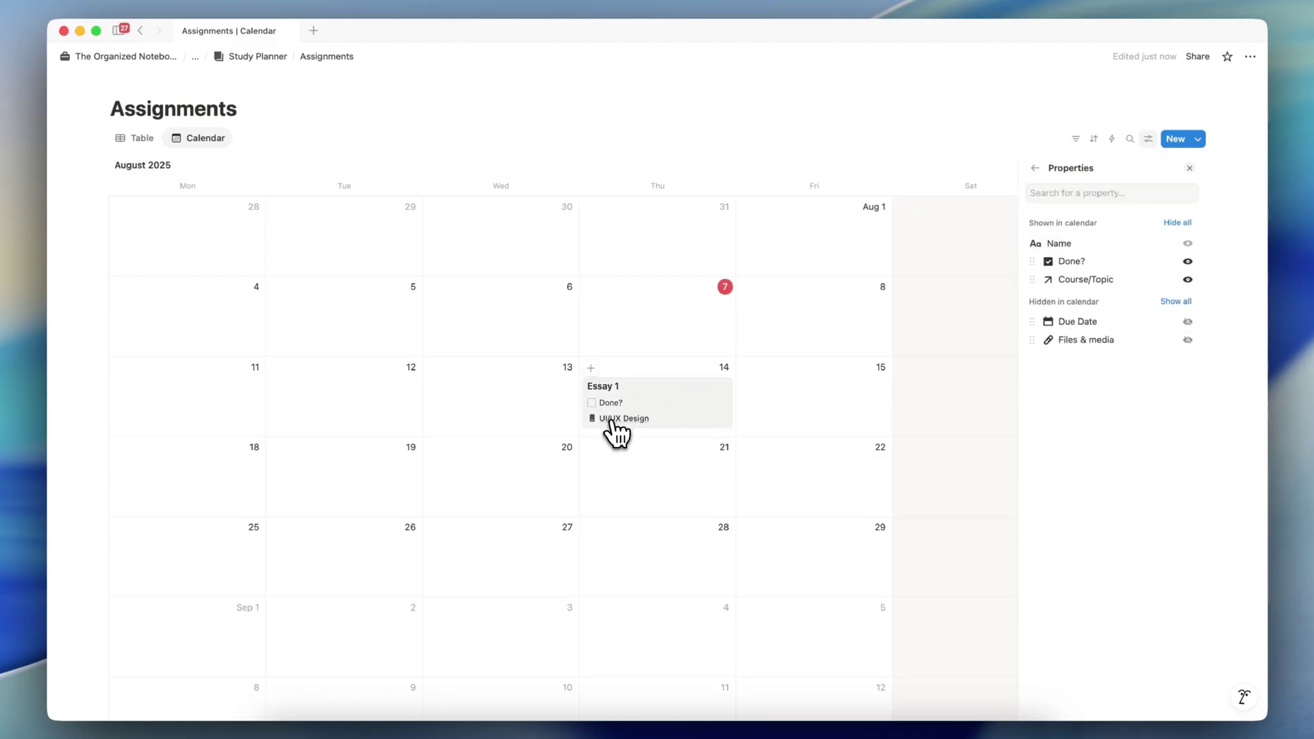
pyautogui.click(669, 158)
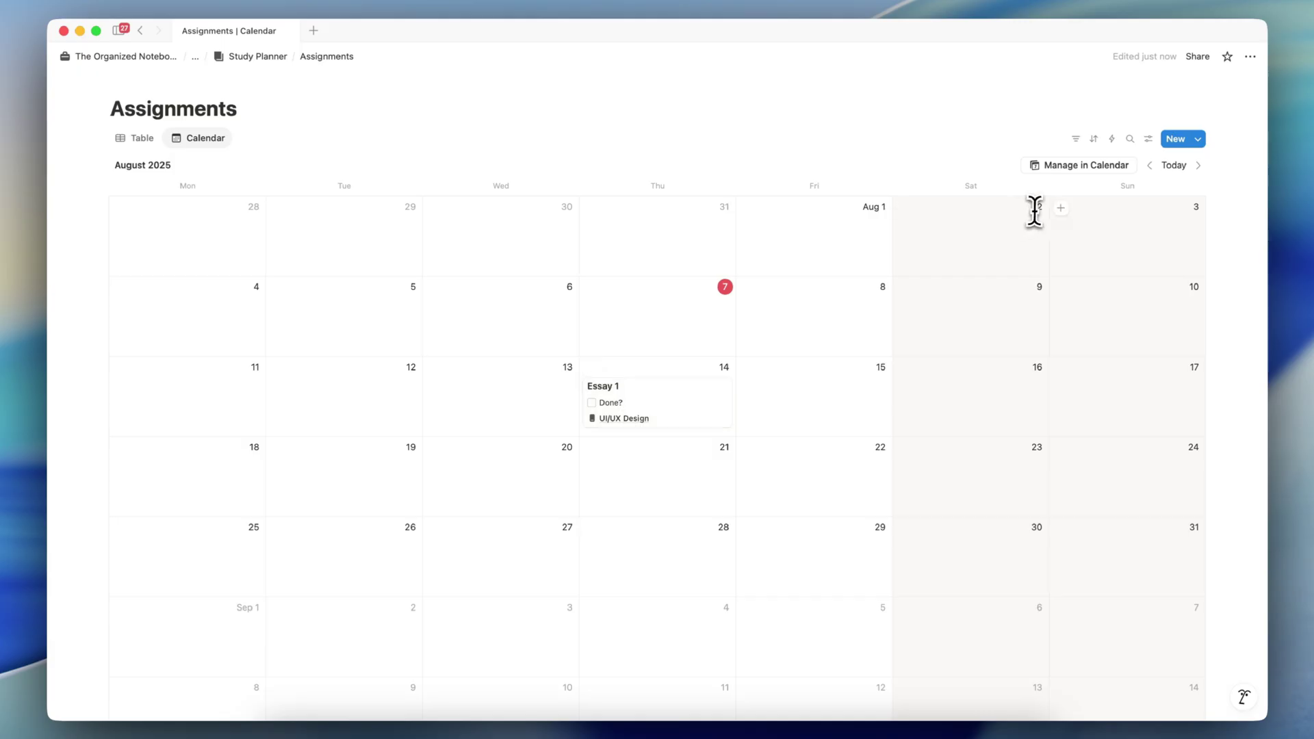
pyautogui.click(1151, 141)
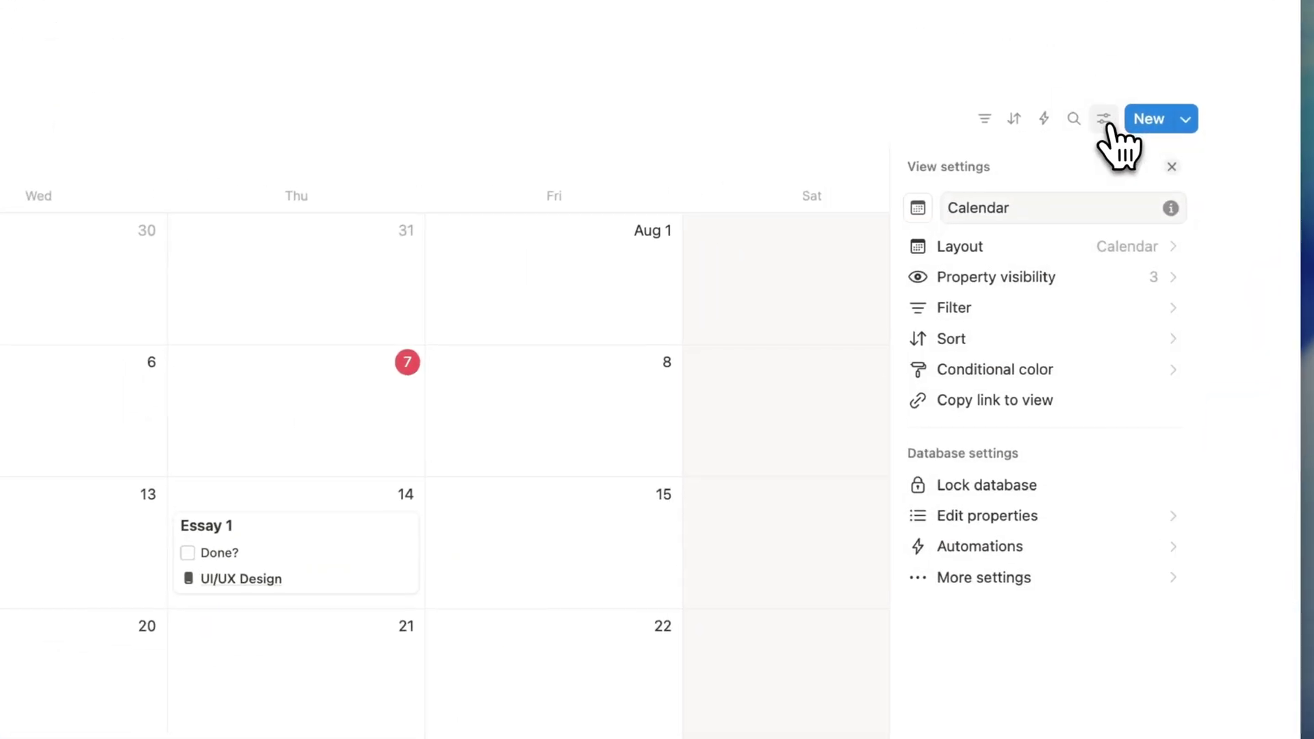
# Add a conditional colour rule so calendar cards go green when Done? is Checked.
pyautogui.click(987, 375)
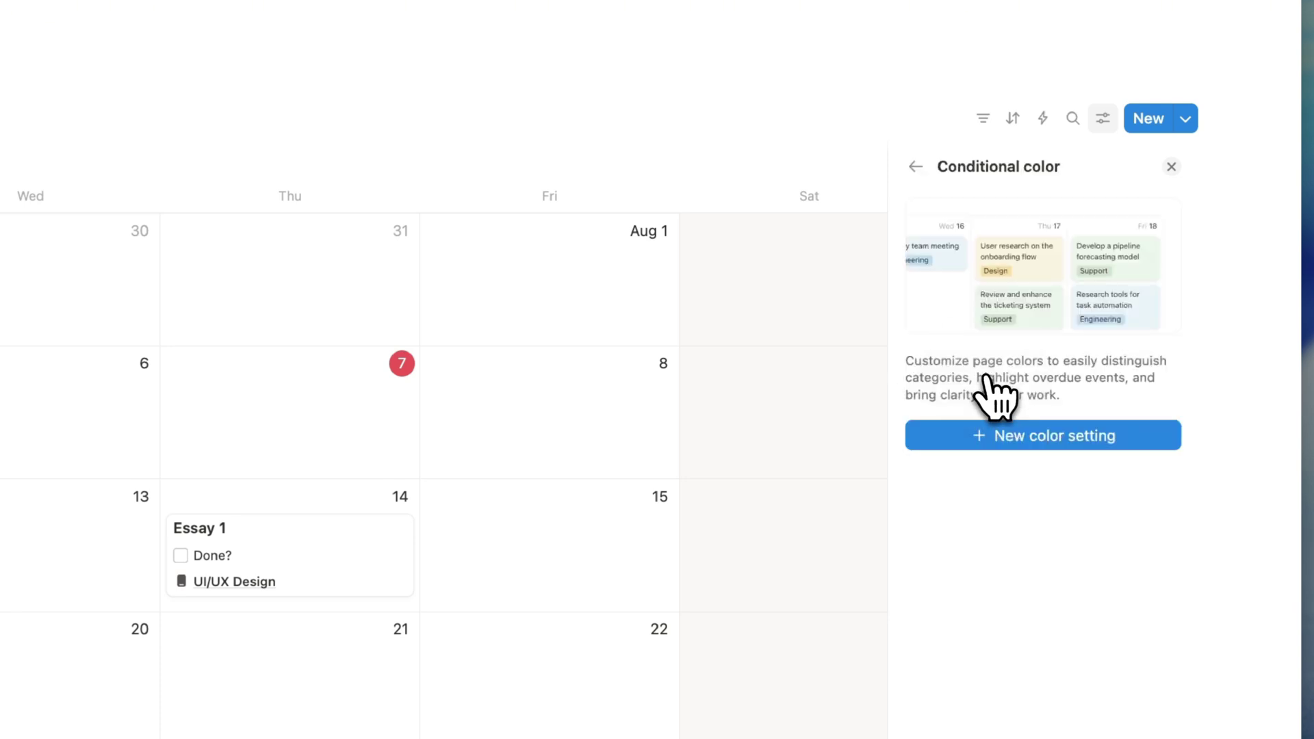
pyautogui.click(1006, 441)
pyautogui.click(1027, 553)
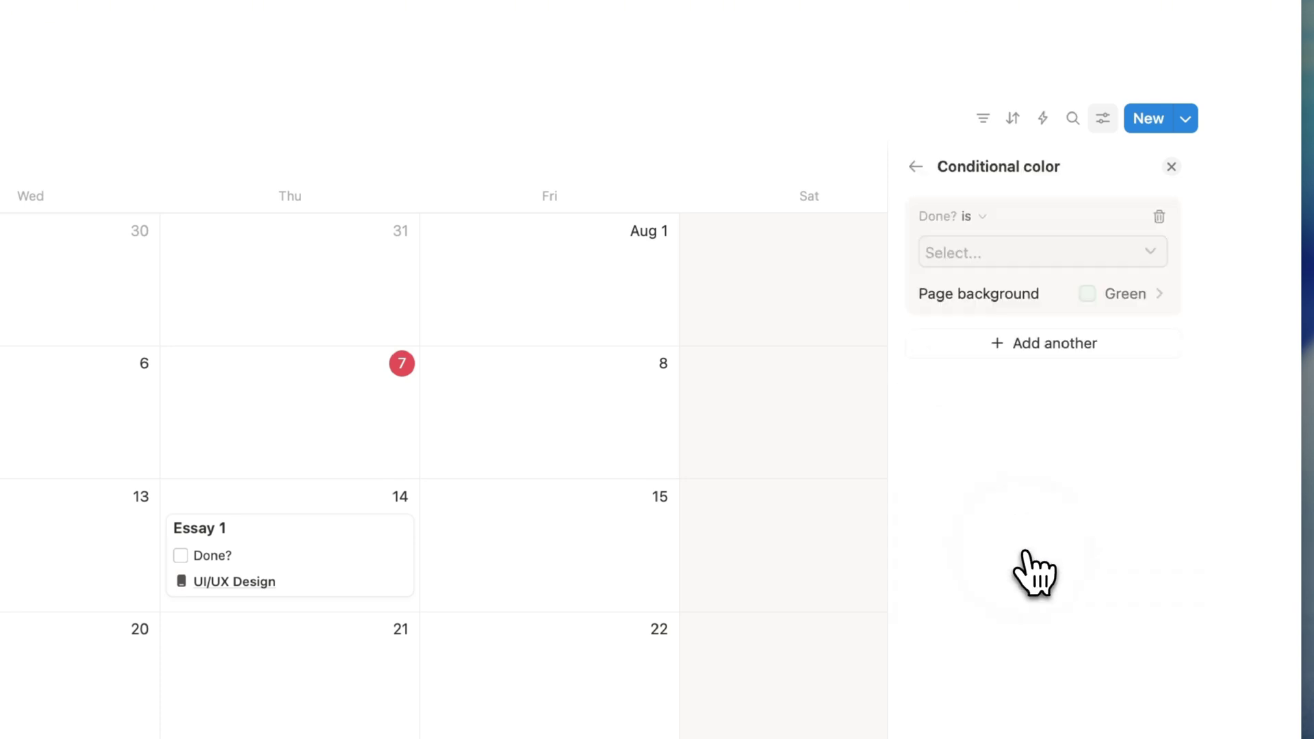
pyautogui.click(994, 254)
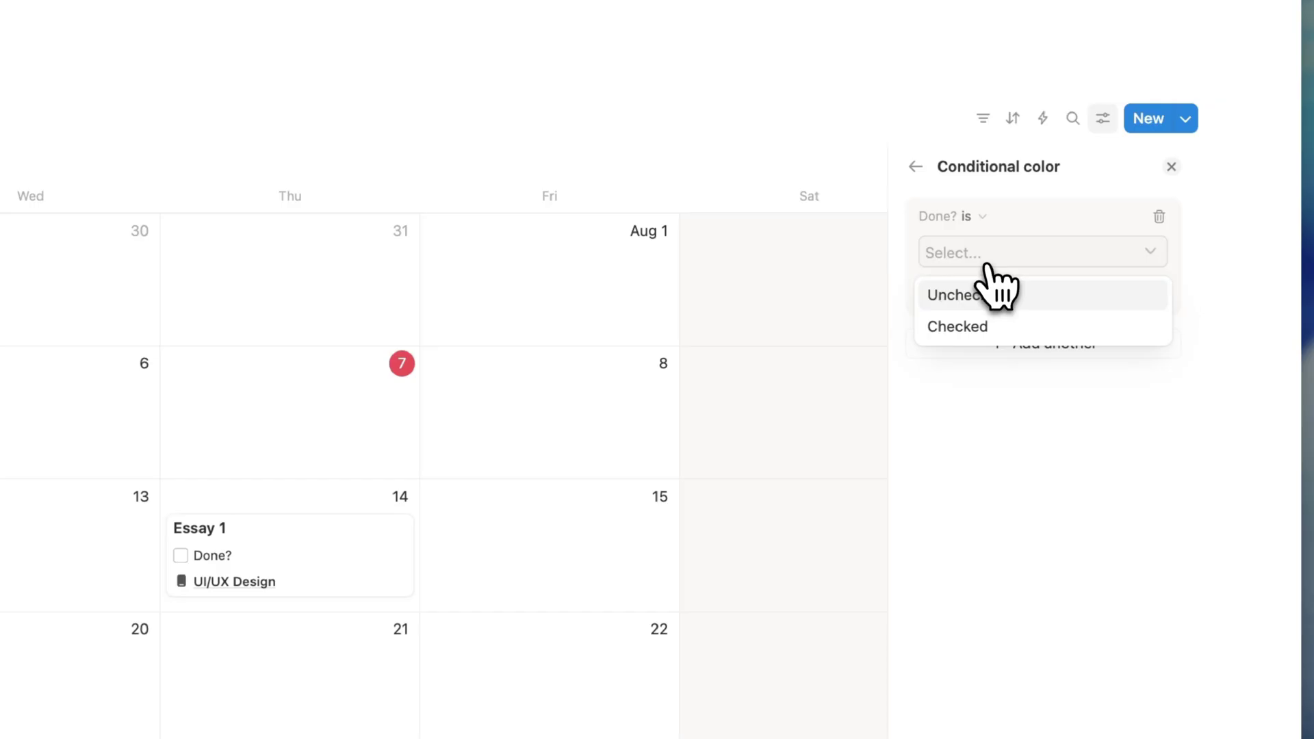
pyautogui.click(979, 327)
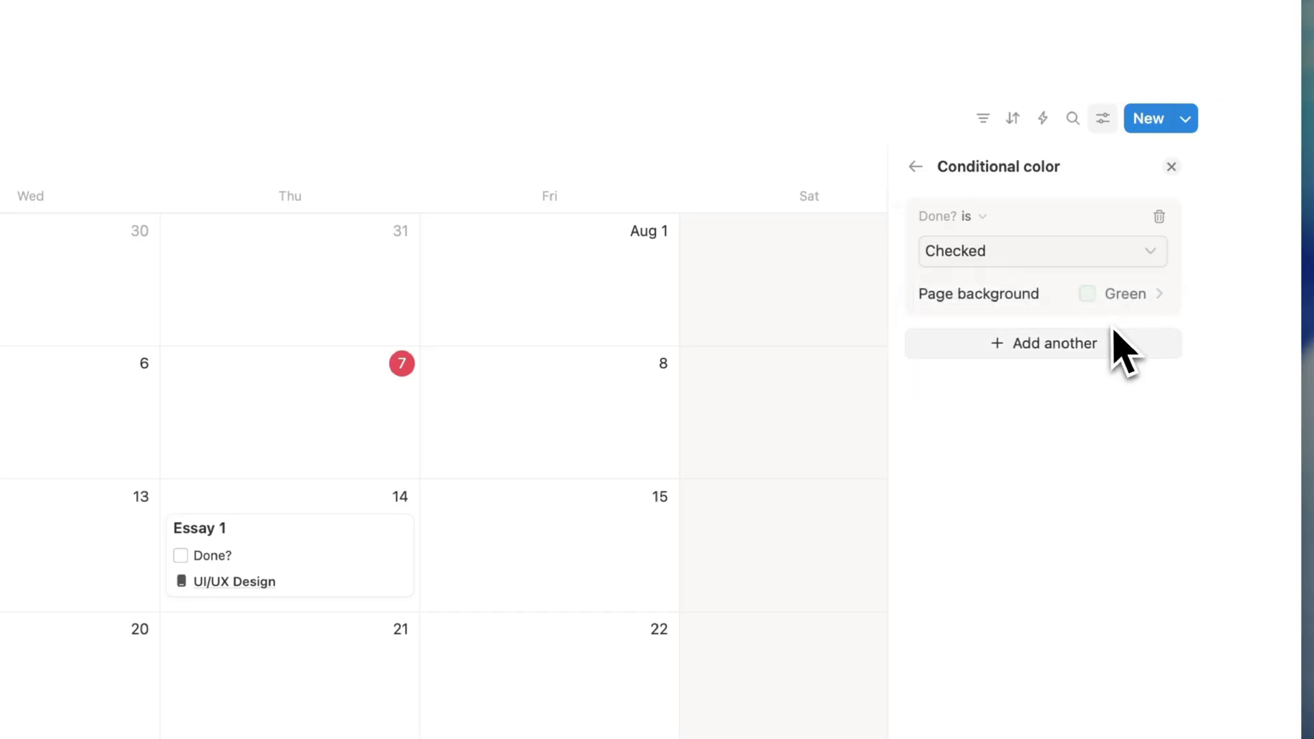
# Tick Essay 1's Done? to test the colouring, then return to Study Planner.
pyautogui.click(1171, 167)
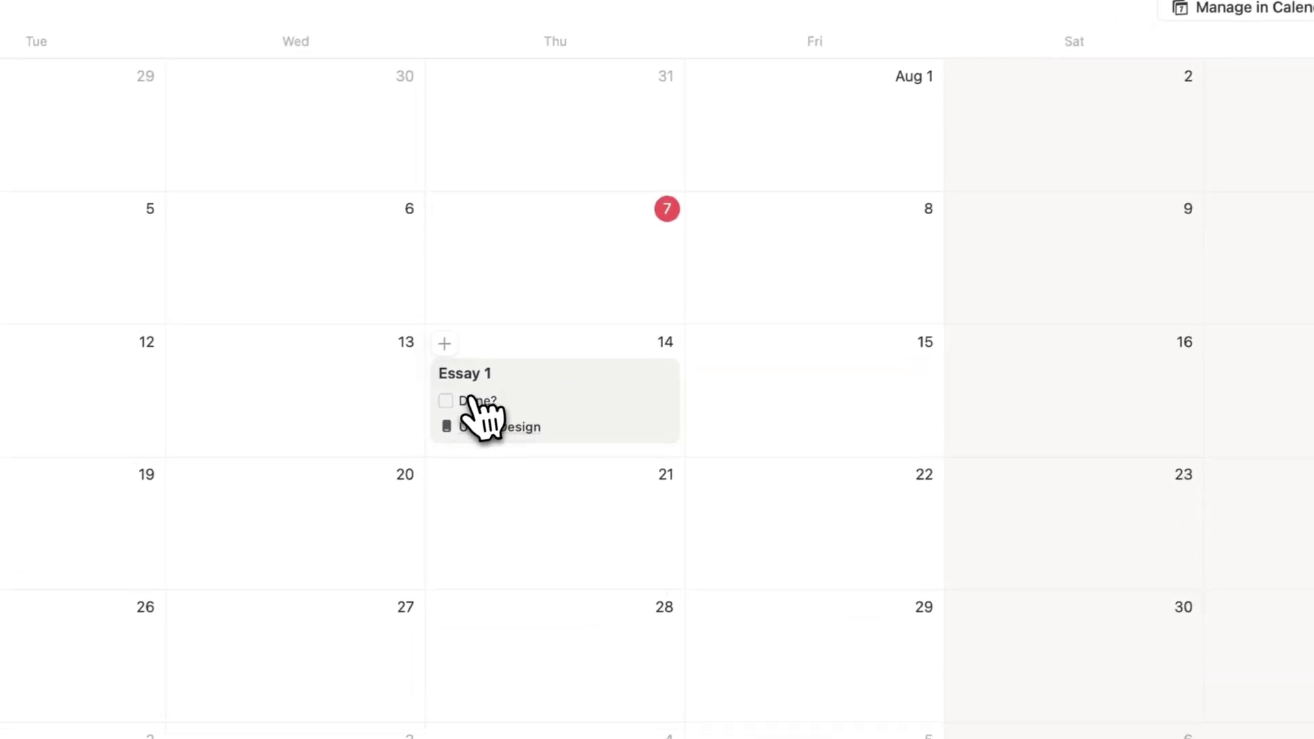
pyautogui.click(180, 555)
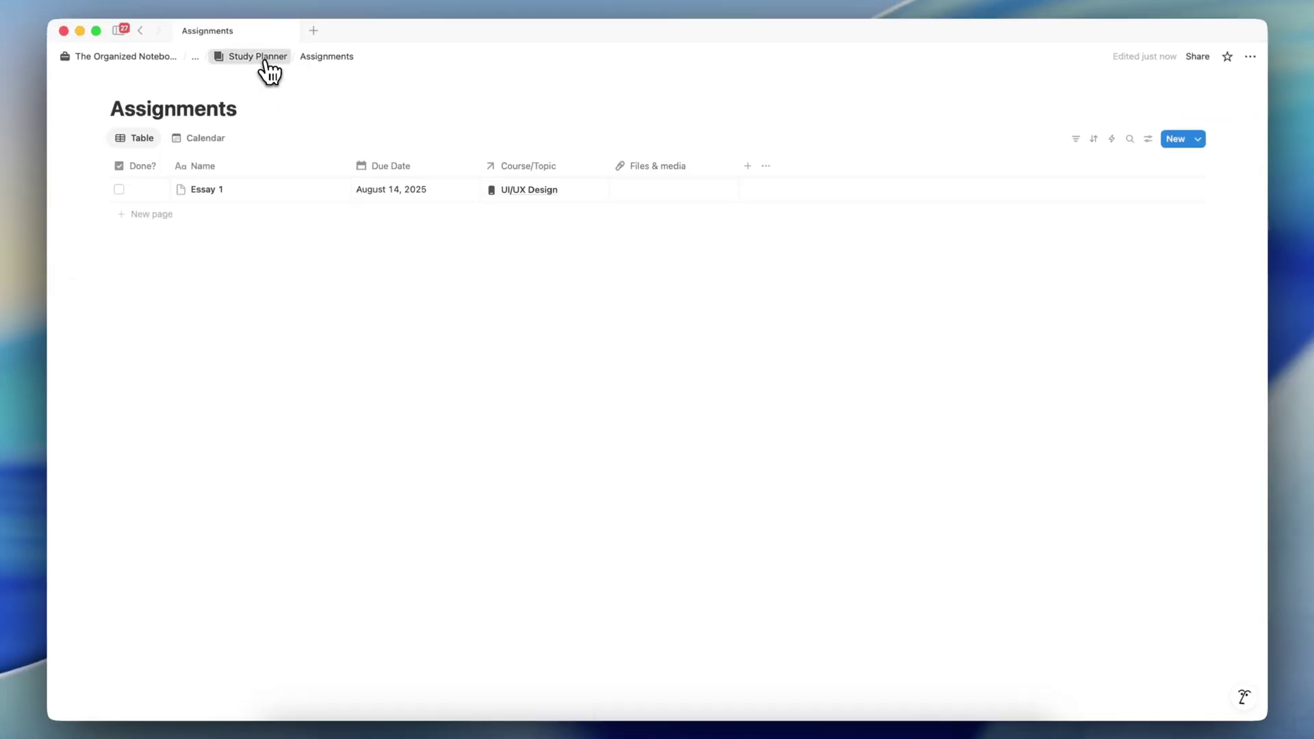
pyautogui.click(267, 63)
# Add a Heading 3 'Assignments' with a divider below the Notes table.
pyautogui.scroll(-5, 308, 171)
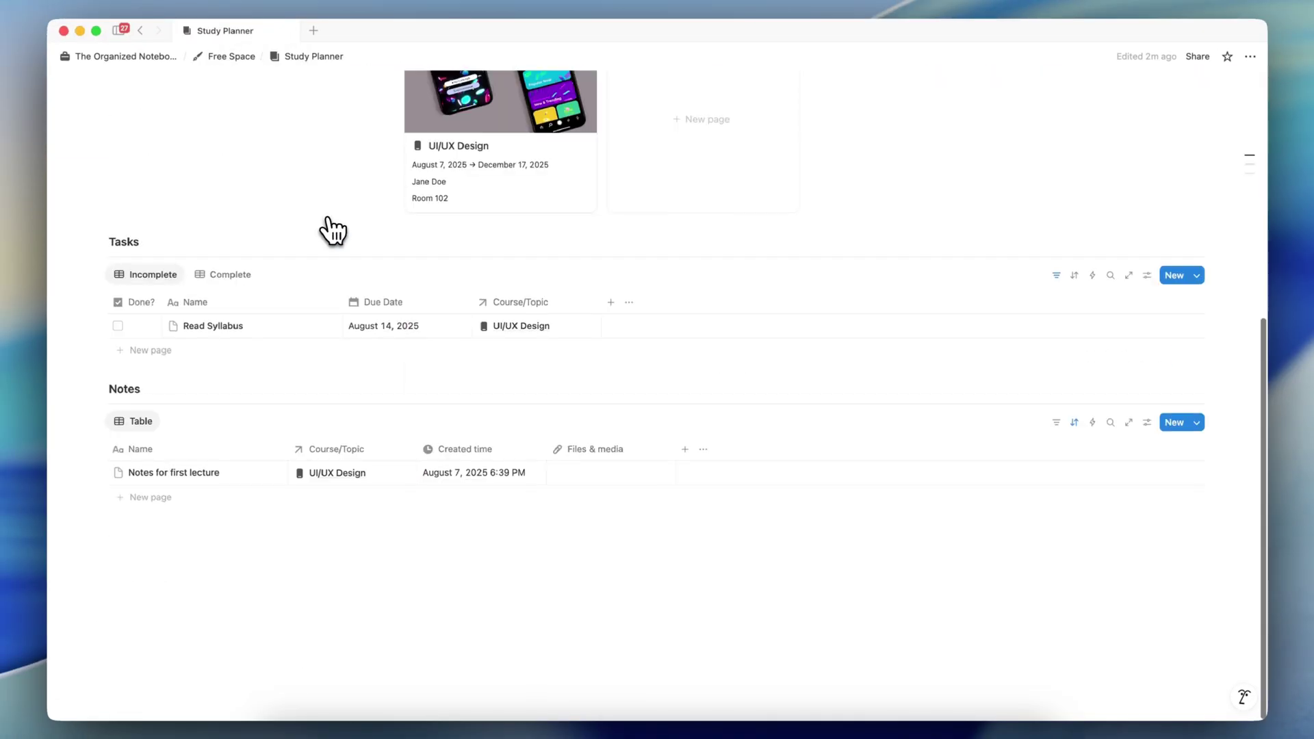
pyautogui.click(217, 562)
pyautogui.write('/')
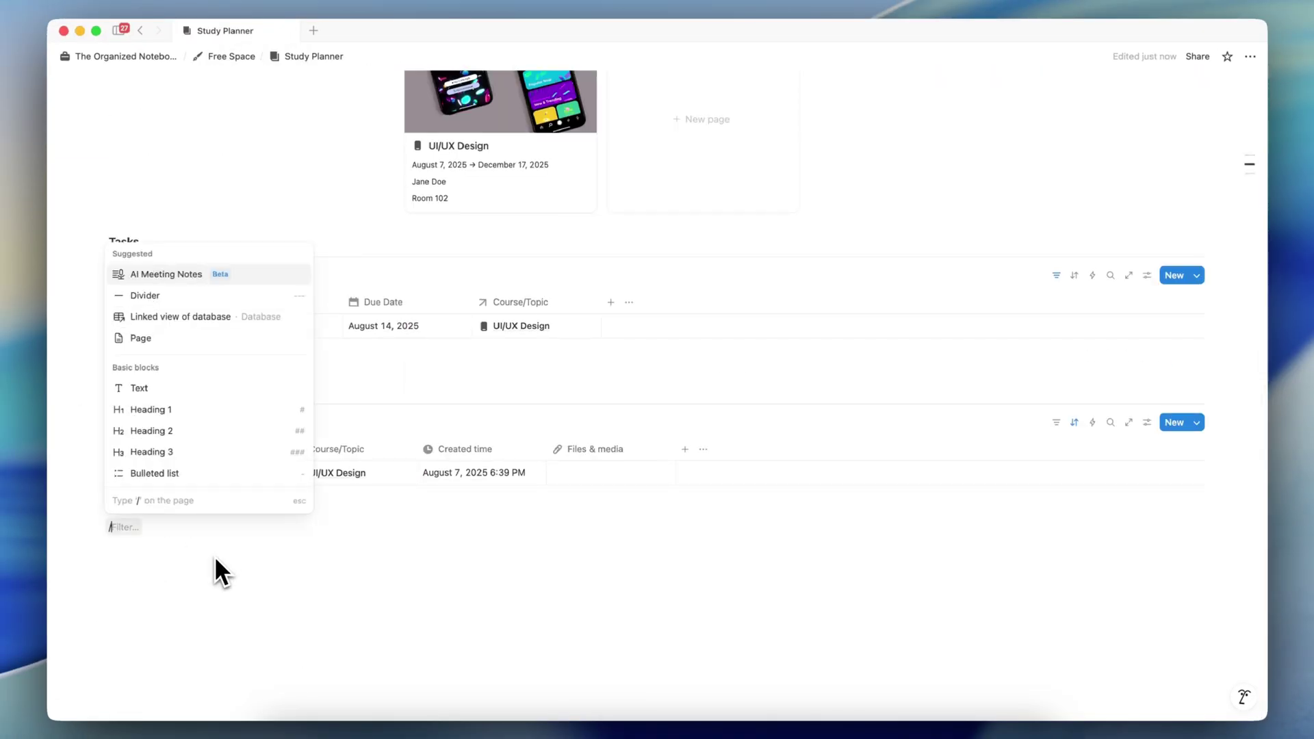
pyautogui.write('heading')
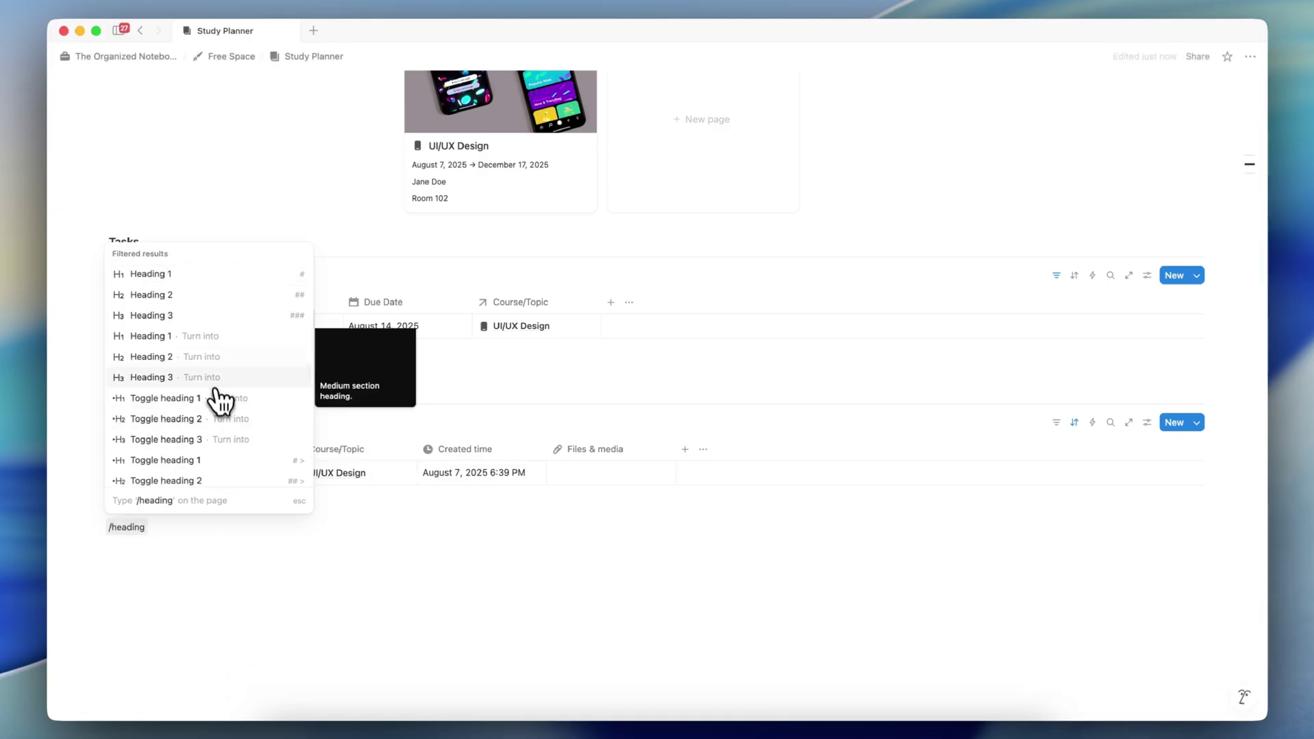
pyautogui.click(218, 381)
pyautogui.write('Assignments')
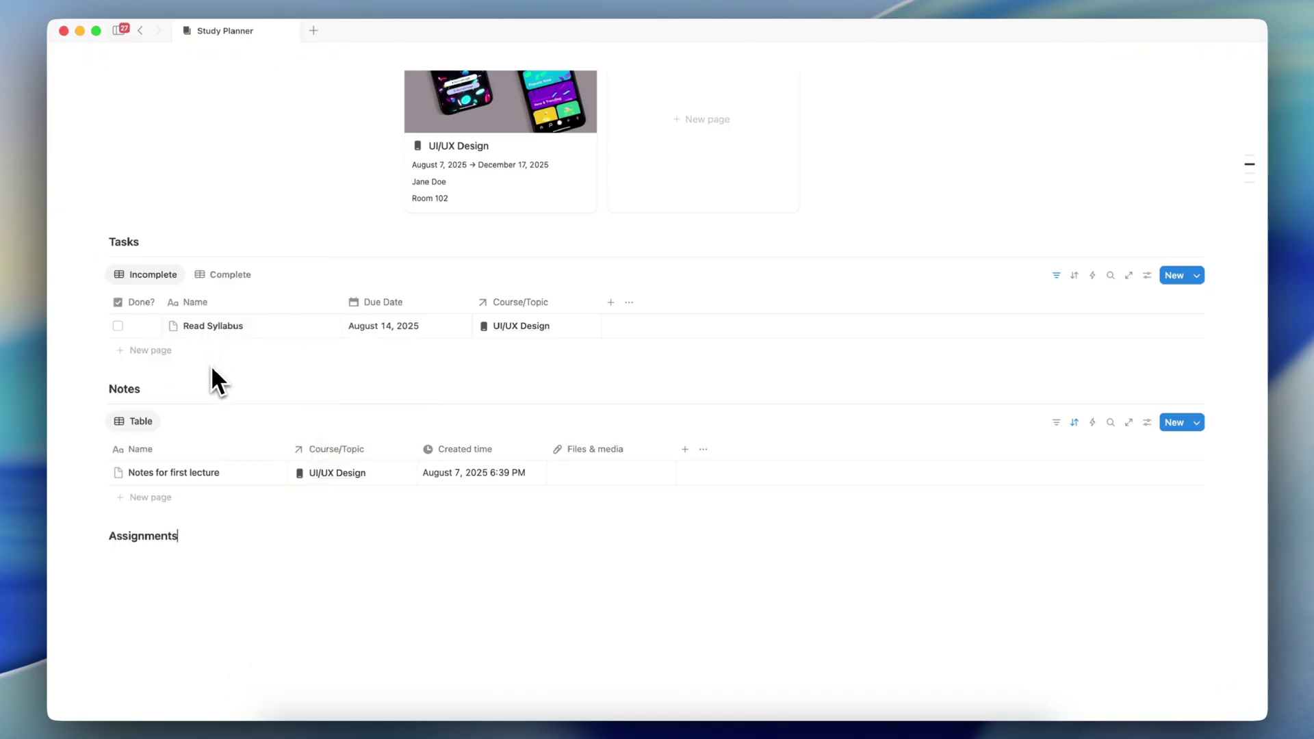
pyautogui.press('Return')
pyautogui.write('/divi')
pyautogui.press('Return')
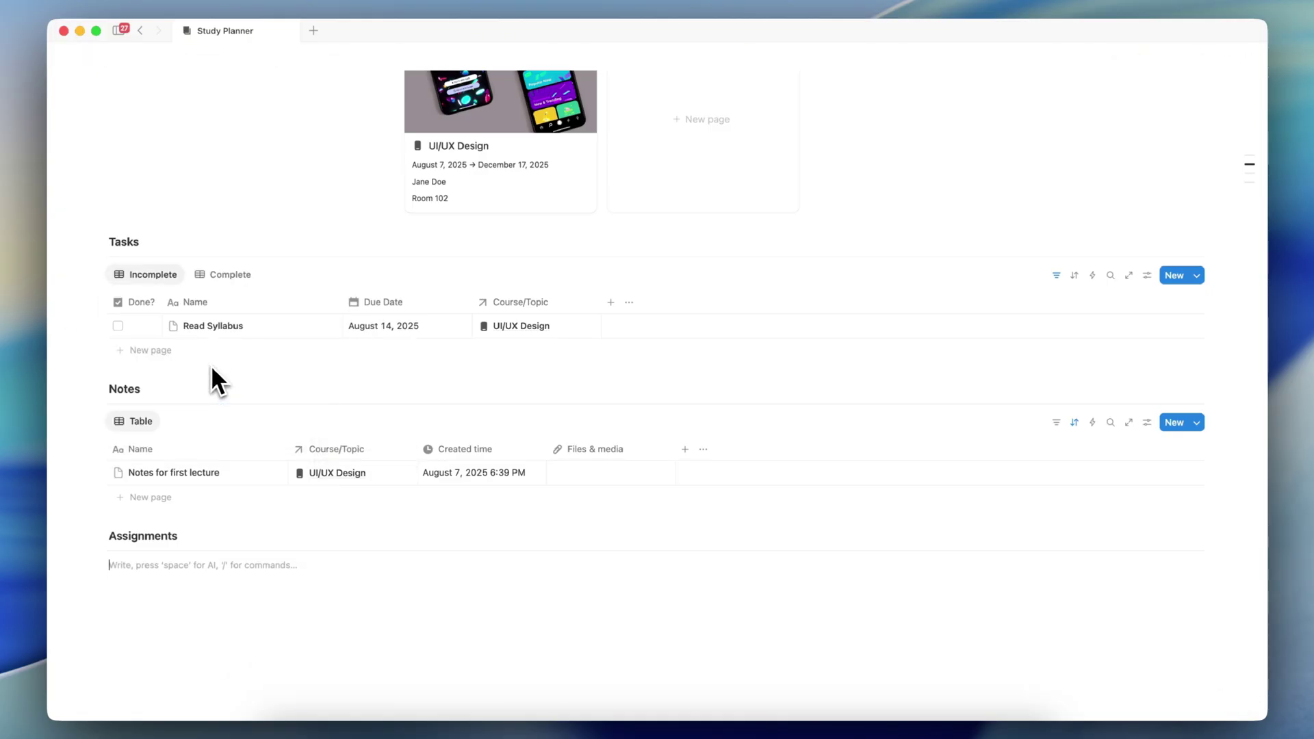
# Insert a linked view of the Assignments table and hide its title.
pyautogui.write('/linked')
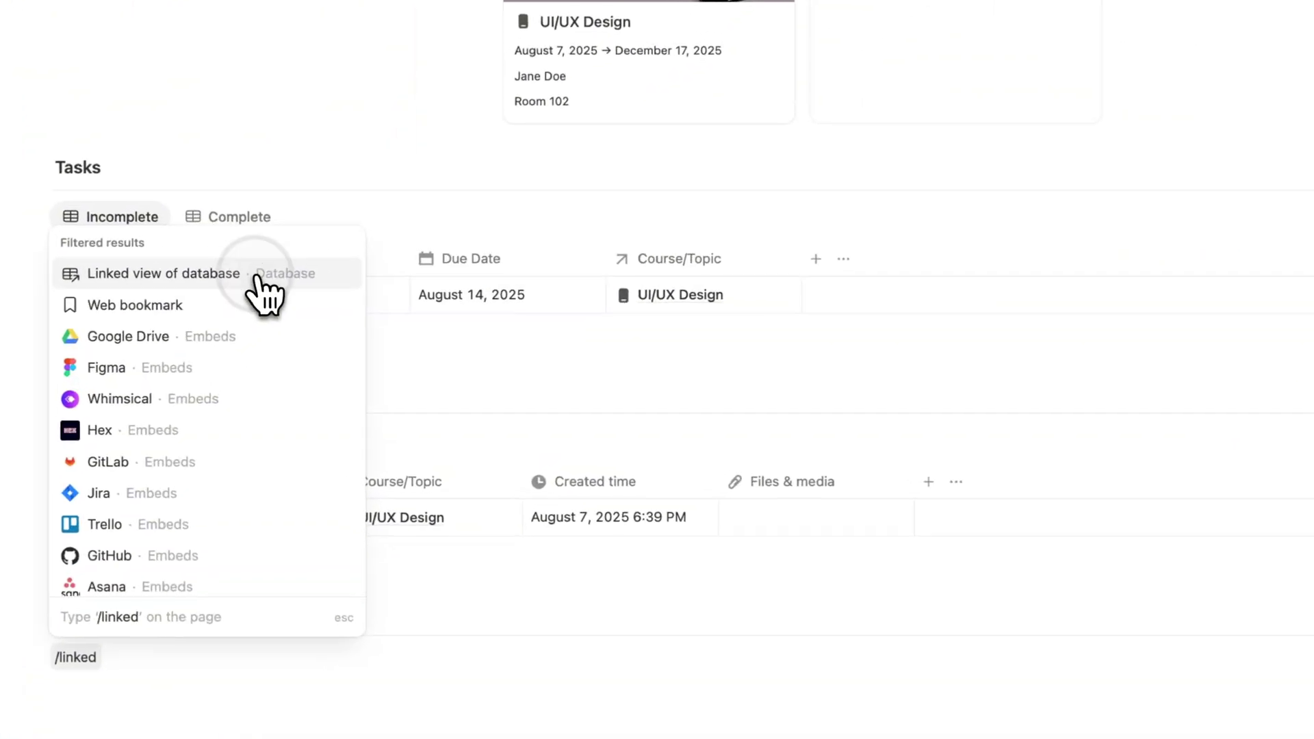
pyautogui.click(258, 275)
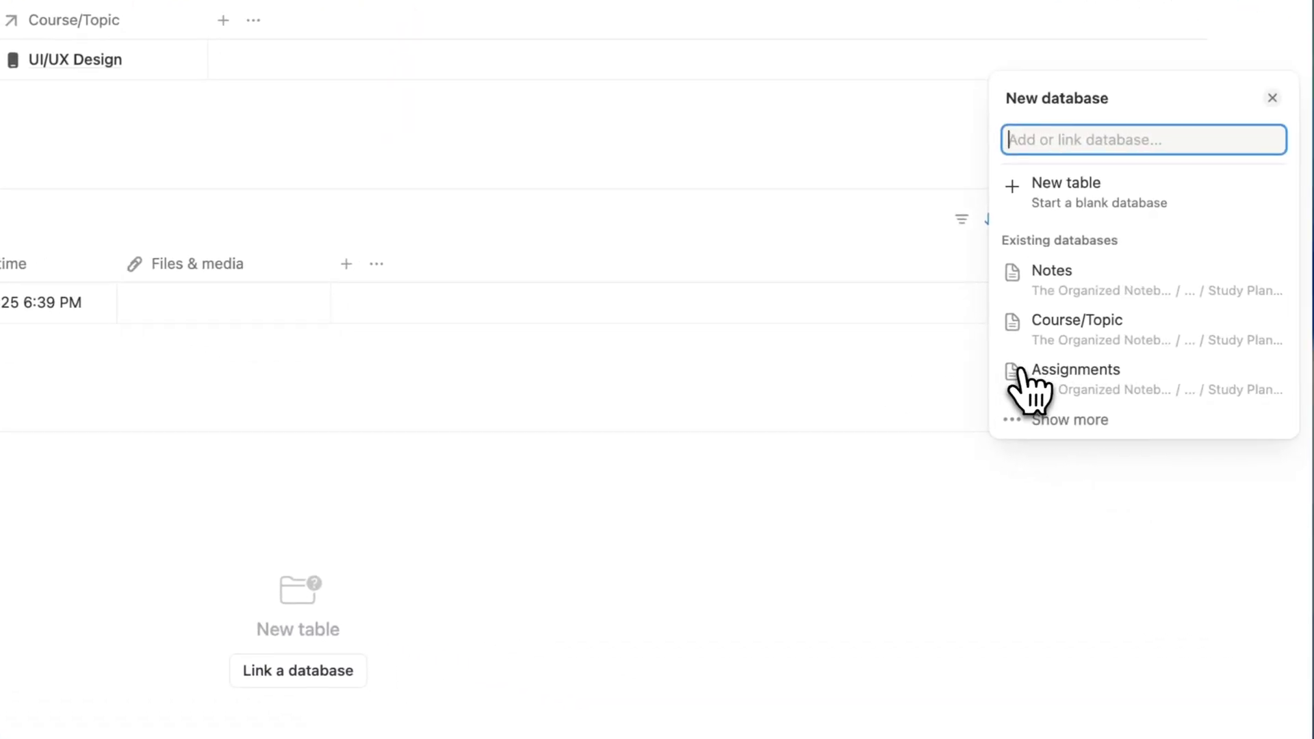
pyautogui.click(1078, 382)
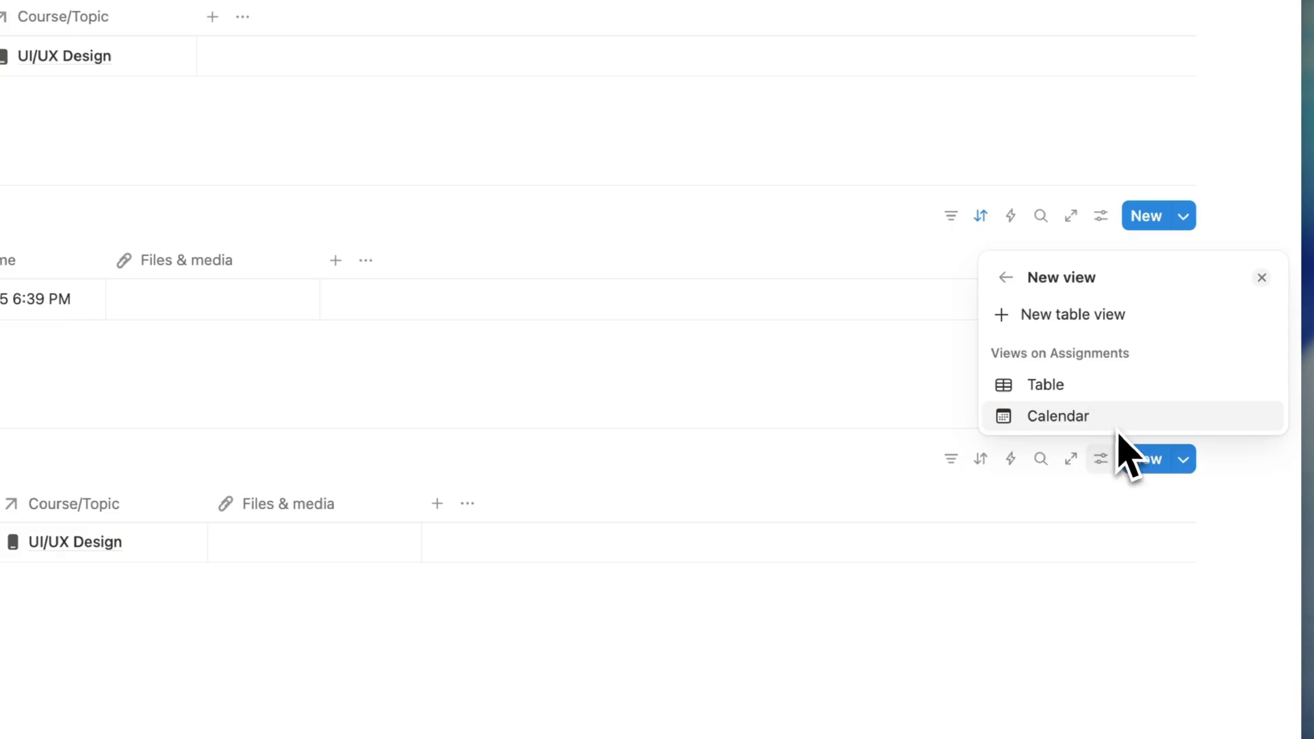
pyautogui.click(1076, 385)
pyautogui.press('Escape')
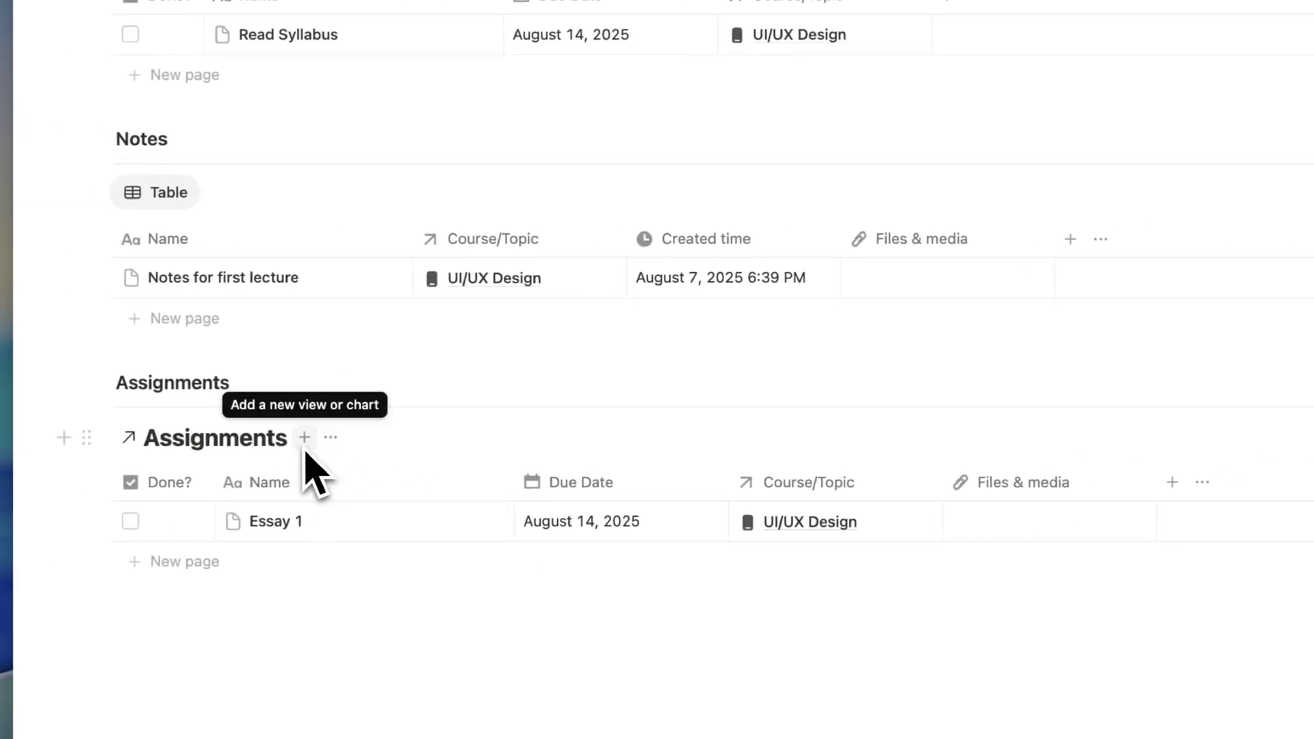
pyautogui.click(331, 437)
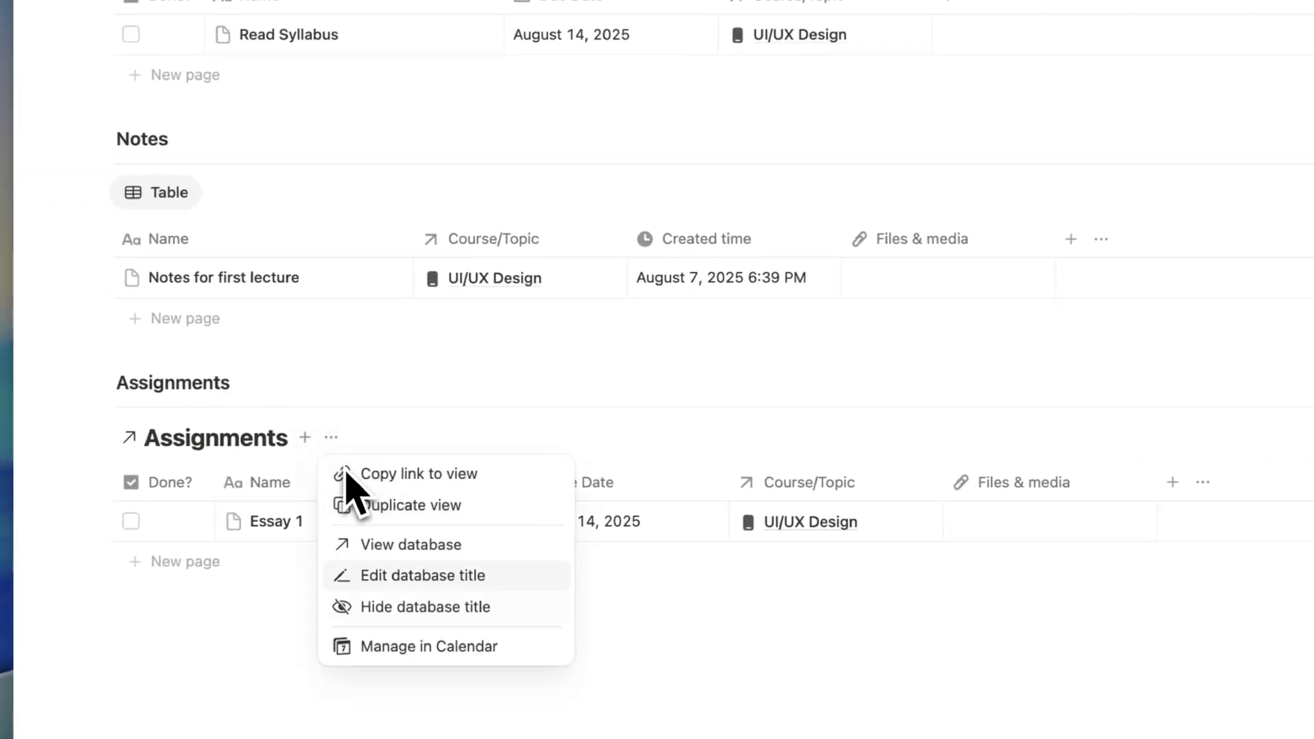
pyautogui.click(449, 612)
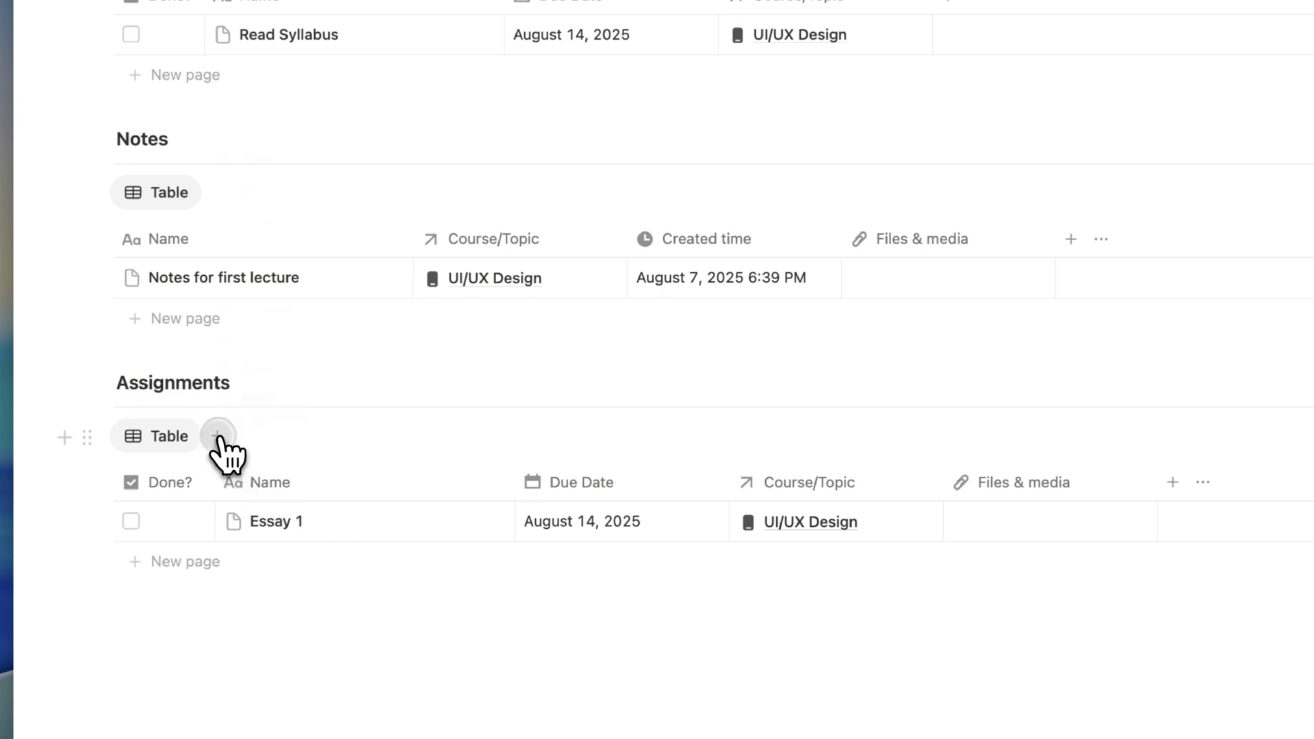
# Add a Calendar view of Assignments to the linked database and display it.
pyautogui.click(217, 435)
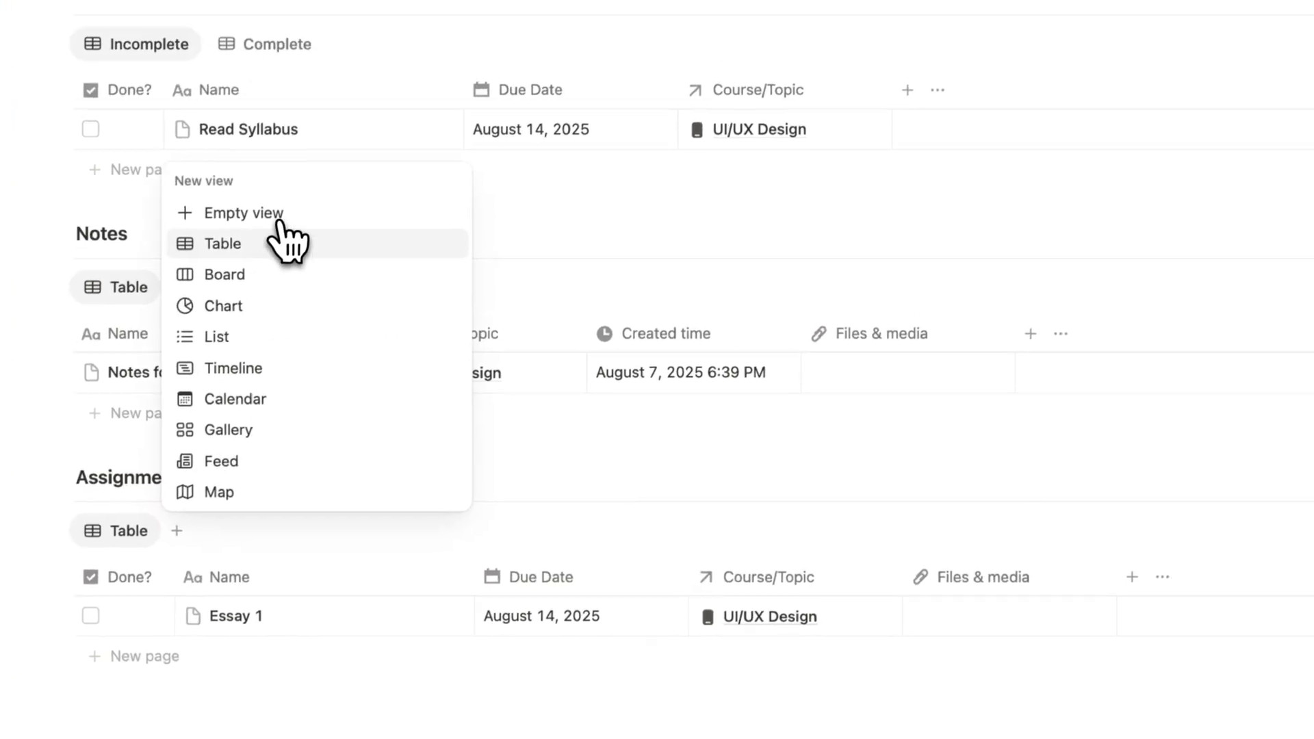
pyautogui.click(288, 243)
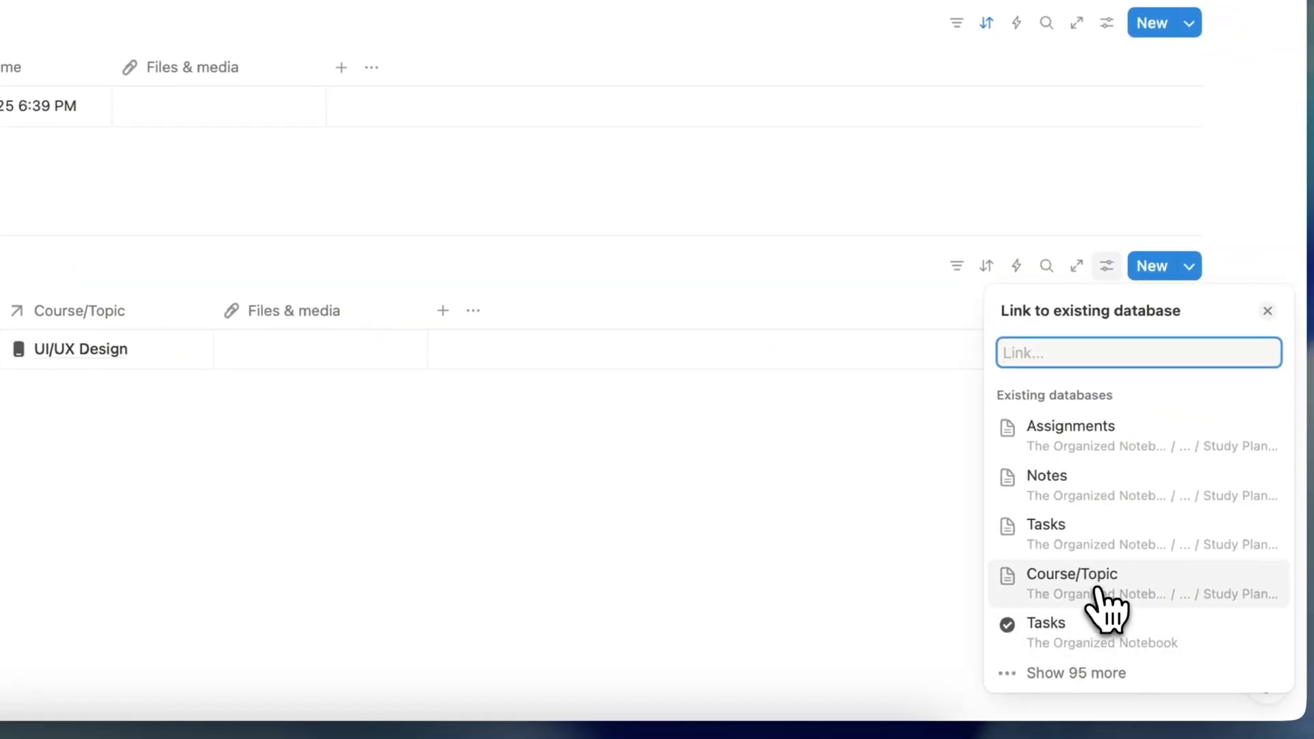
pyautogui.click(1090, 438)
pyautogui.click(1113, 483)
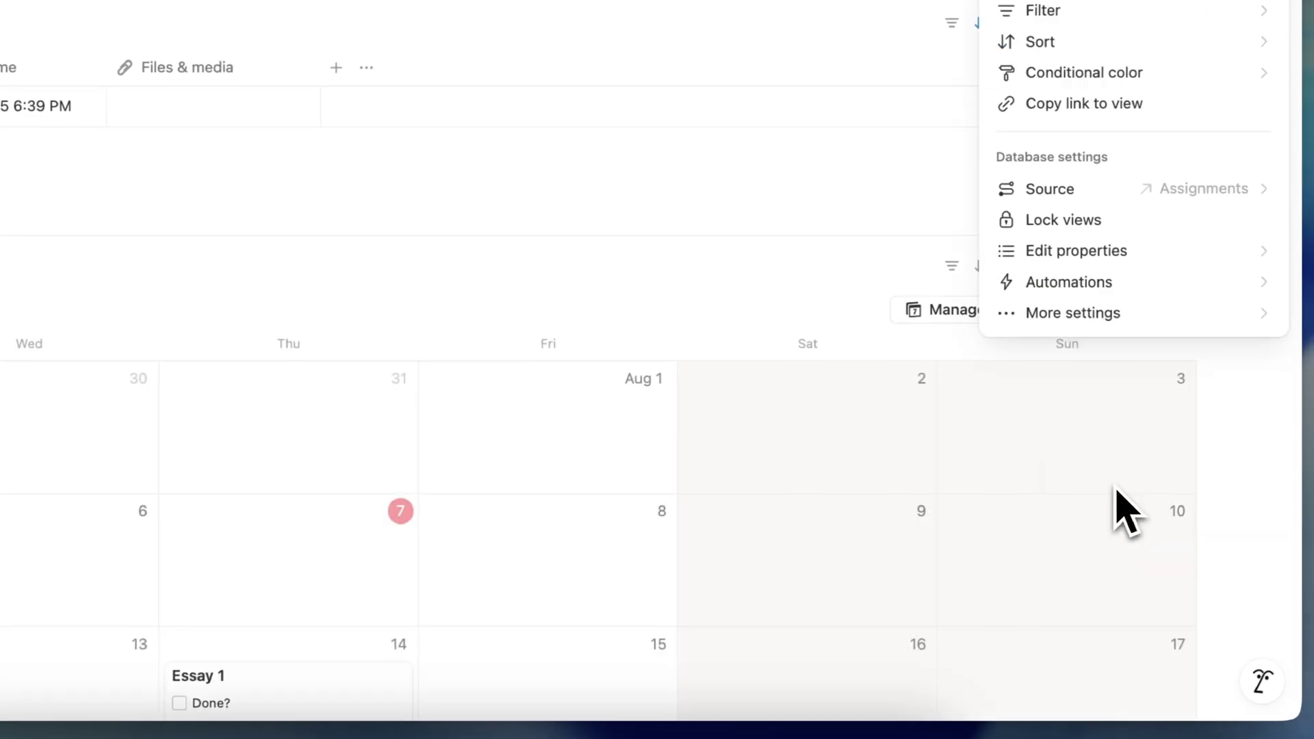
pyautogui.scroll(-8, 676, 410)
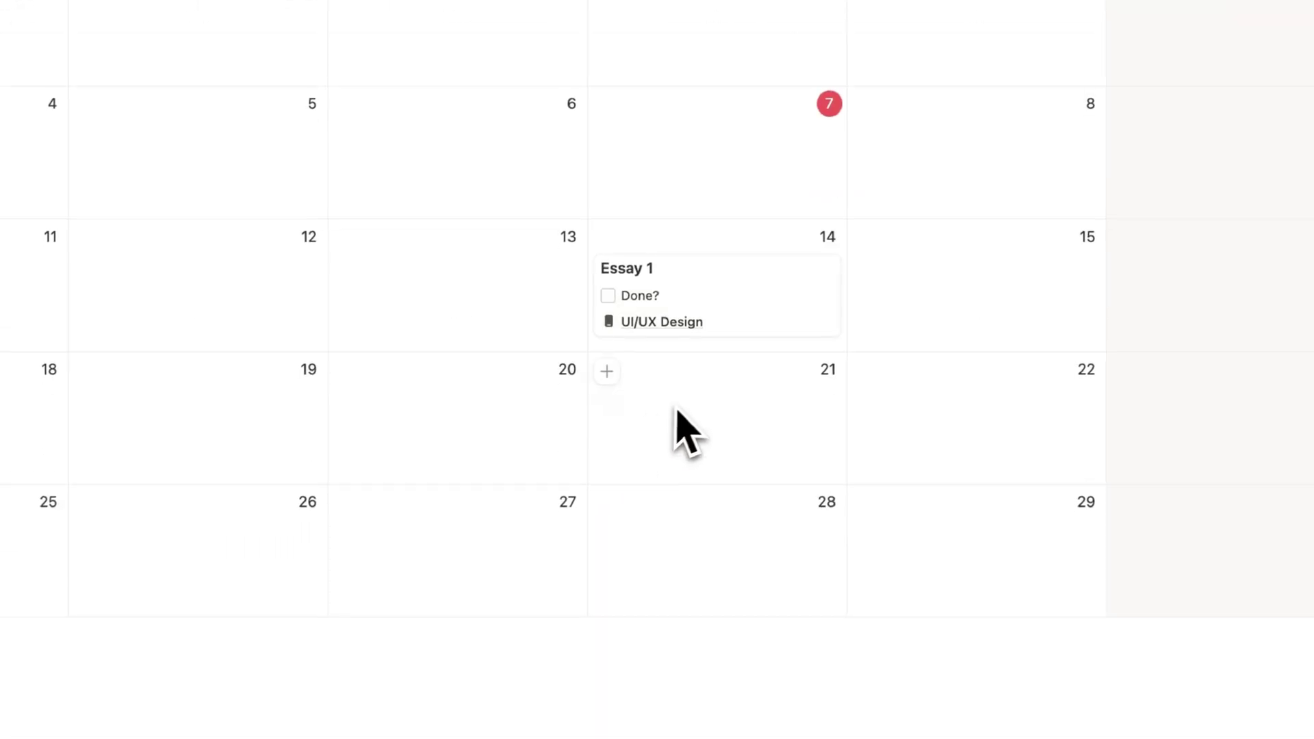
pyautogui.scroll(4, 734, 325)
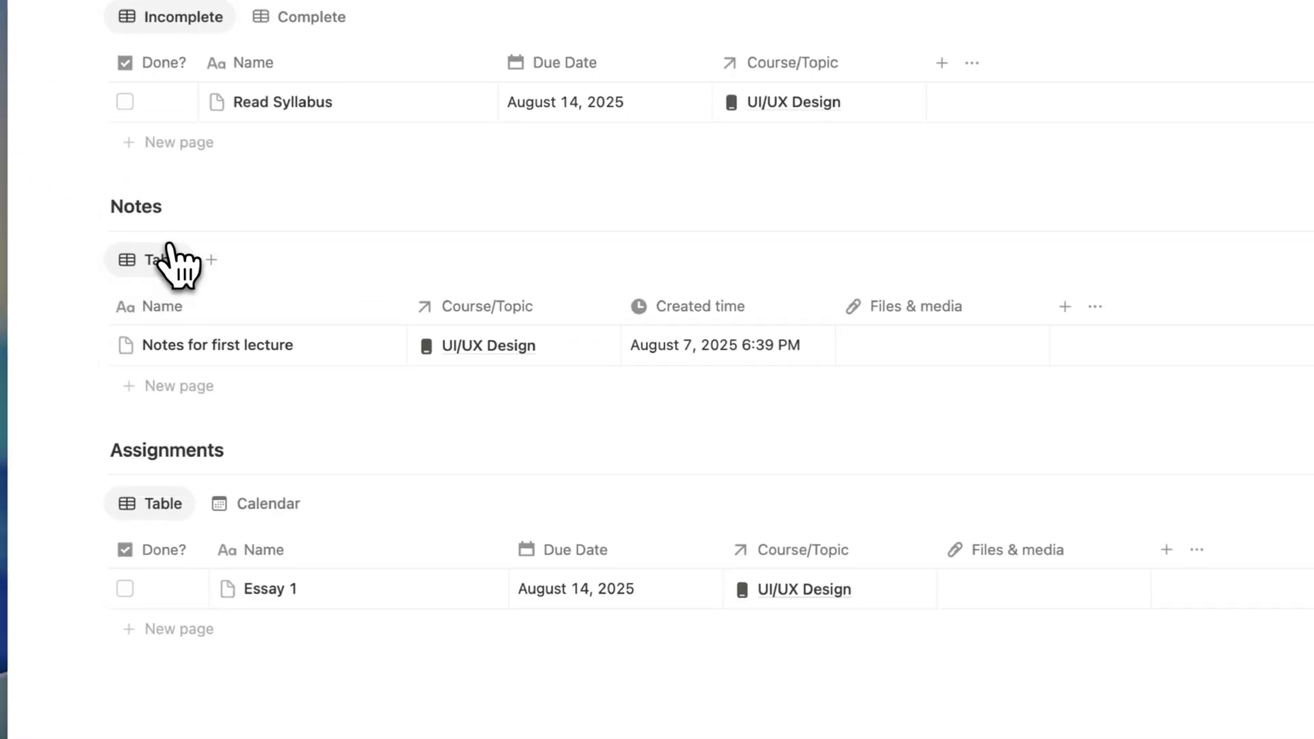
pyautogui.click(267, 502)
pyautogui.scroll(10, 205, 438)
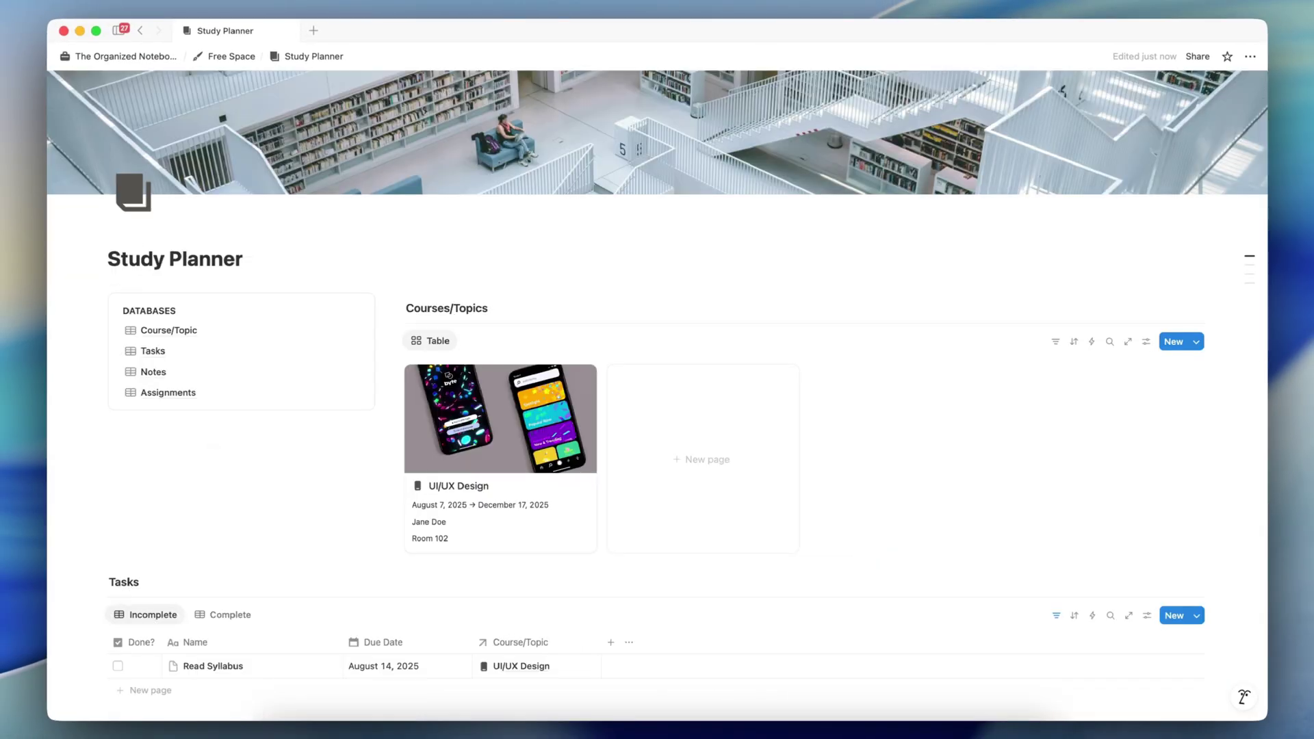
# Give Course/Topic the app badge icon in the Databases list.
pyautogui.scroll(-10, 387, 396)
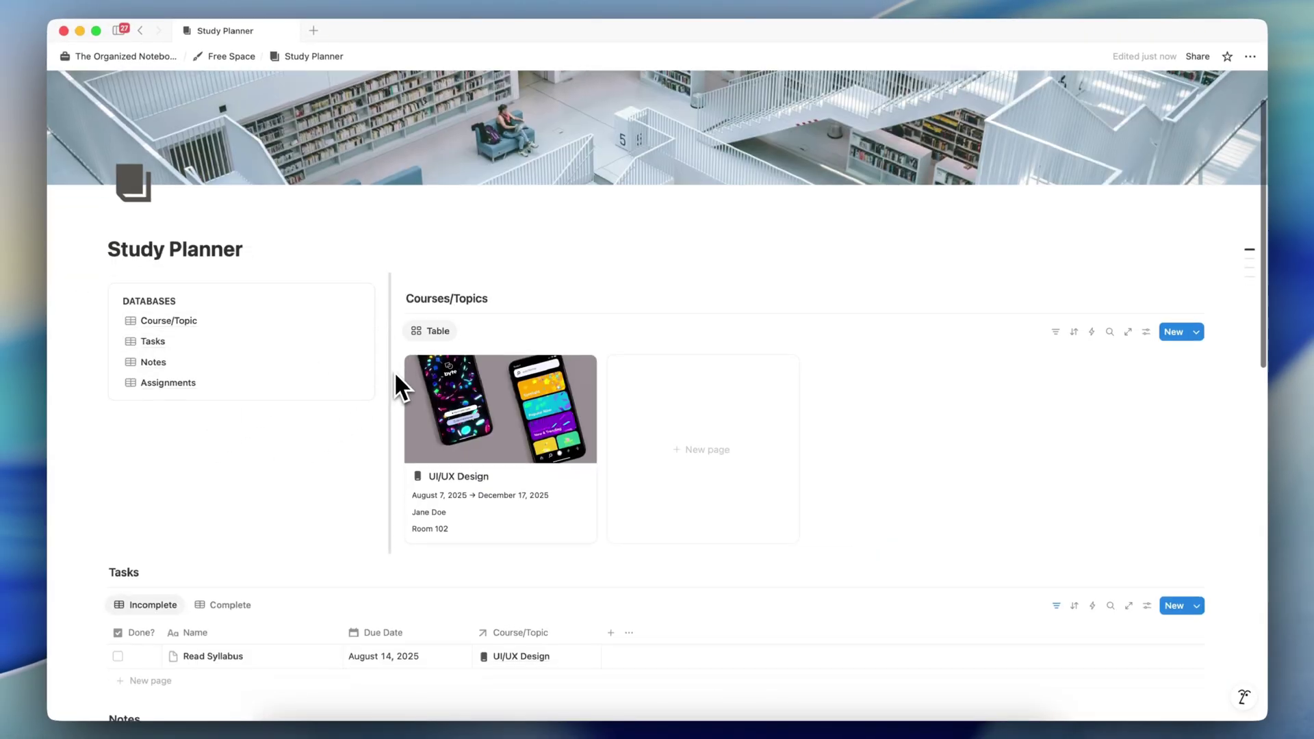
pyautogui.scroll(-9, 249, 405)
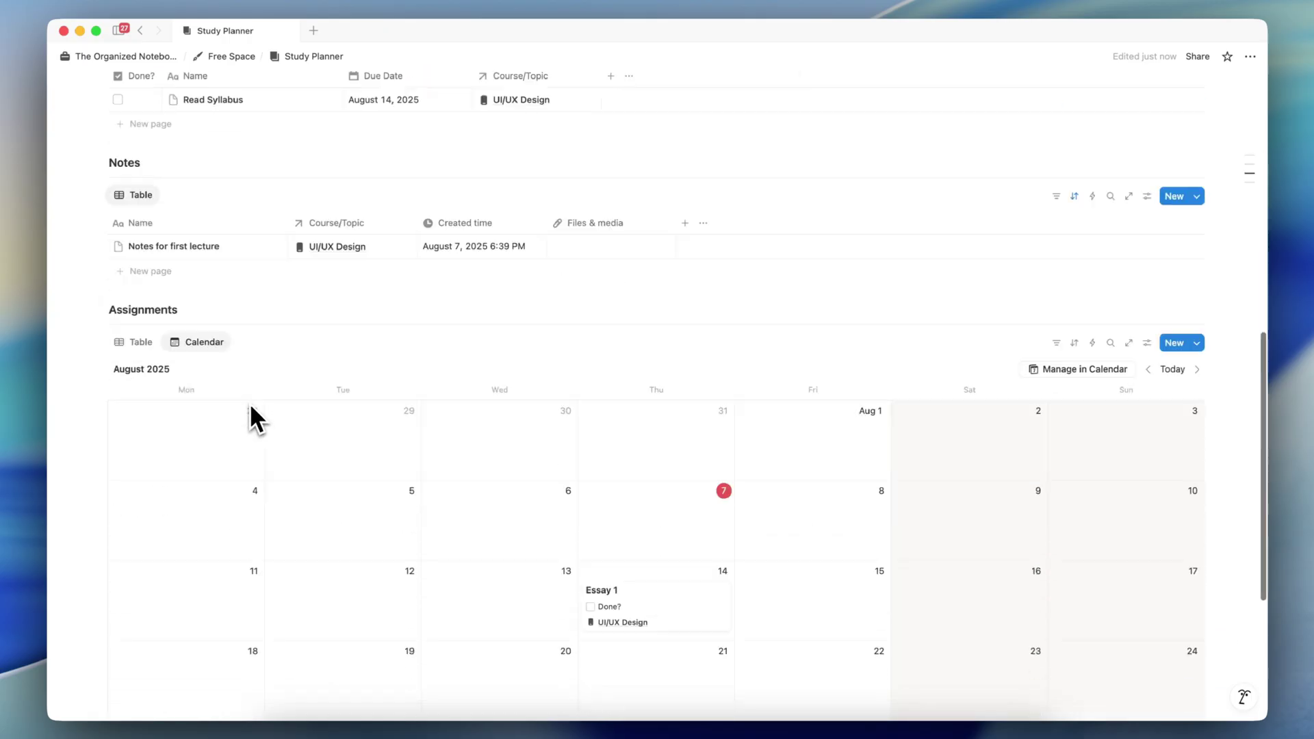
pyautogui.scroll(12, 250, 404)
pyautogui.scroll(4, 249, 404)
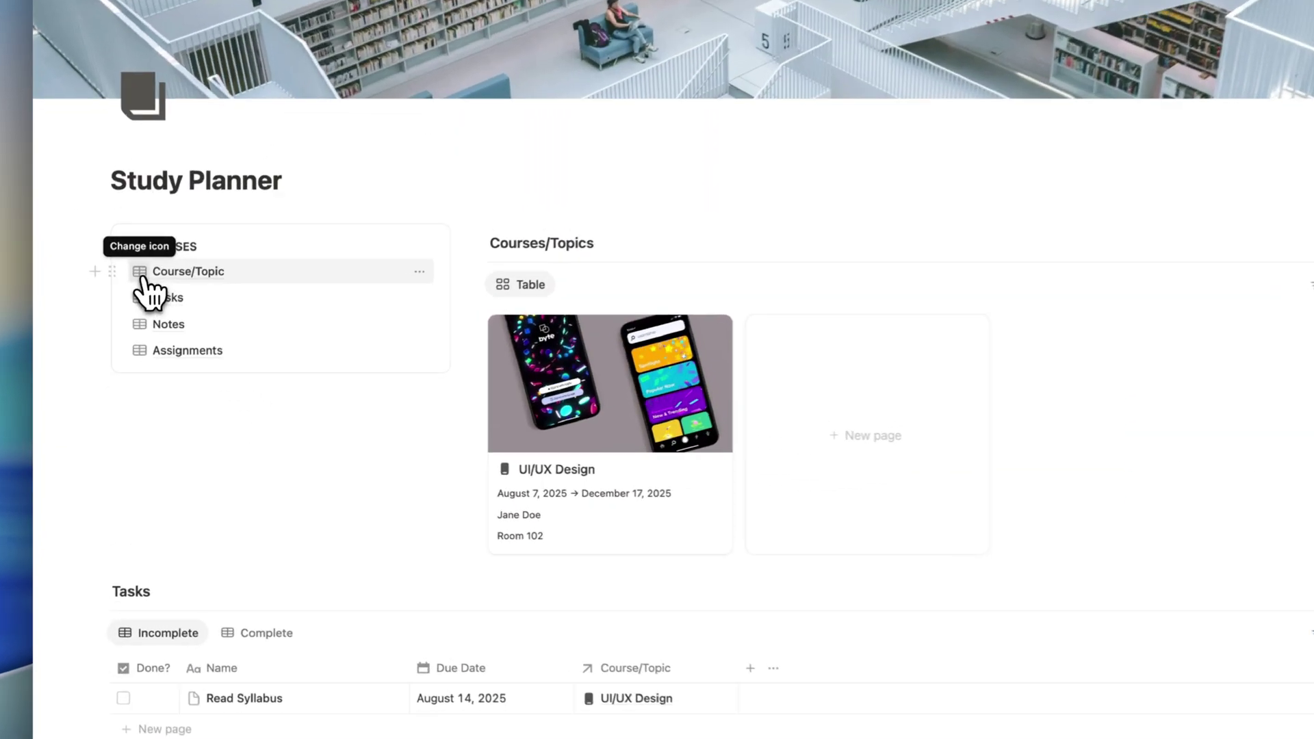
pyautogui.click(134, 305)
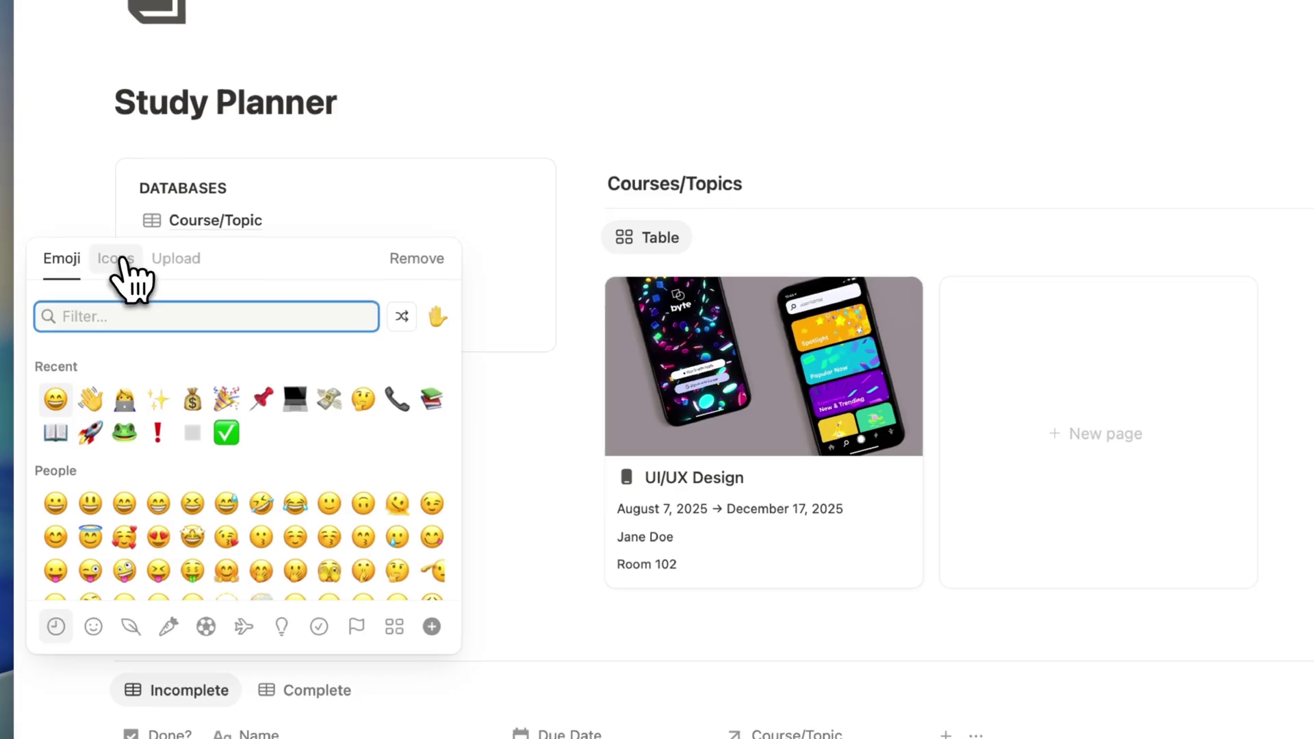
pyautogui.click(116, 263)
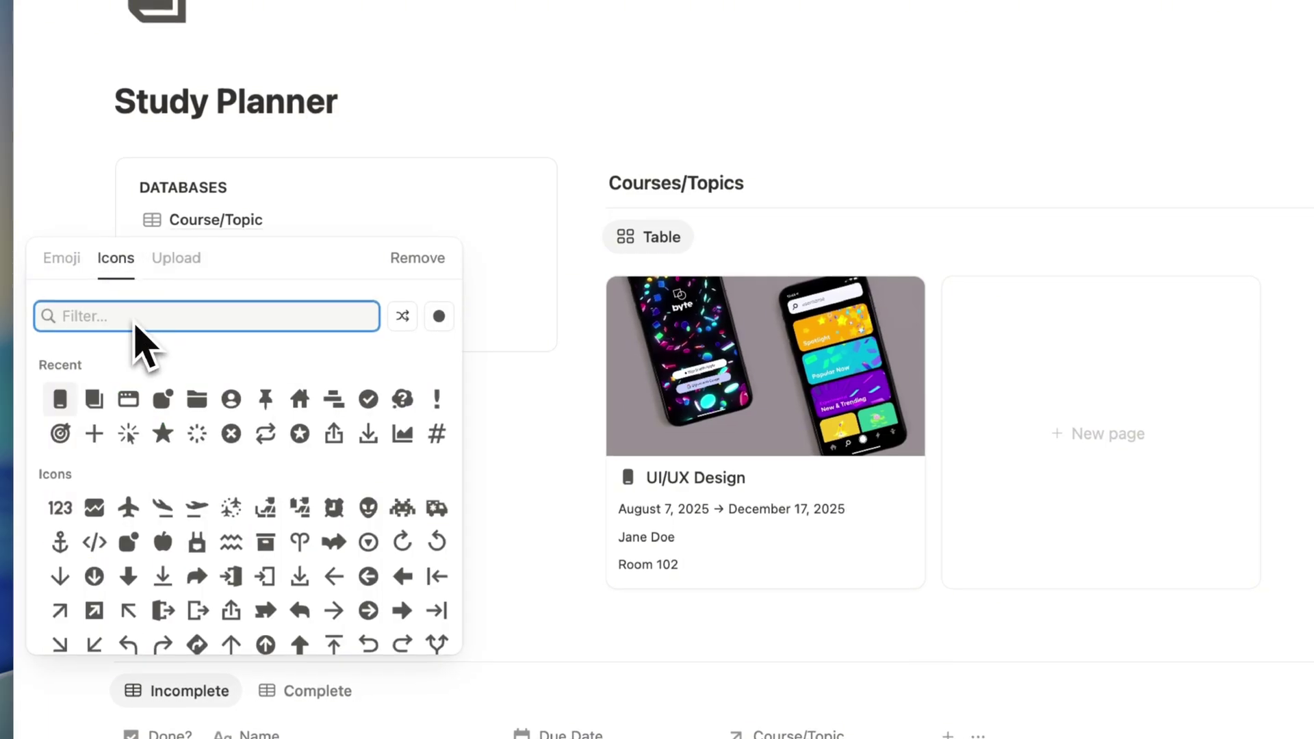
pyautogui.click(162, 401)
# Give Tasks the checked-box icon found by searching 'check'.
pyautogui.click(156, 270)
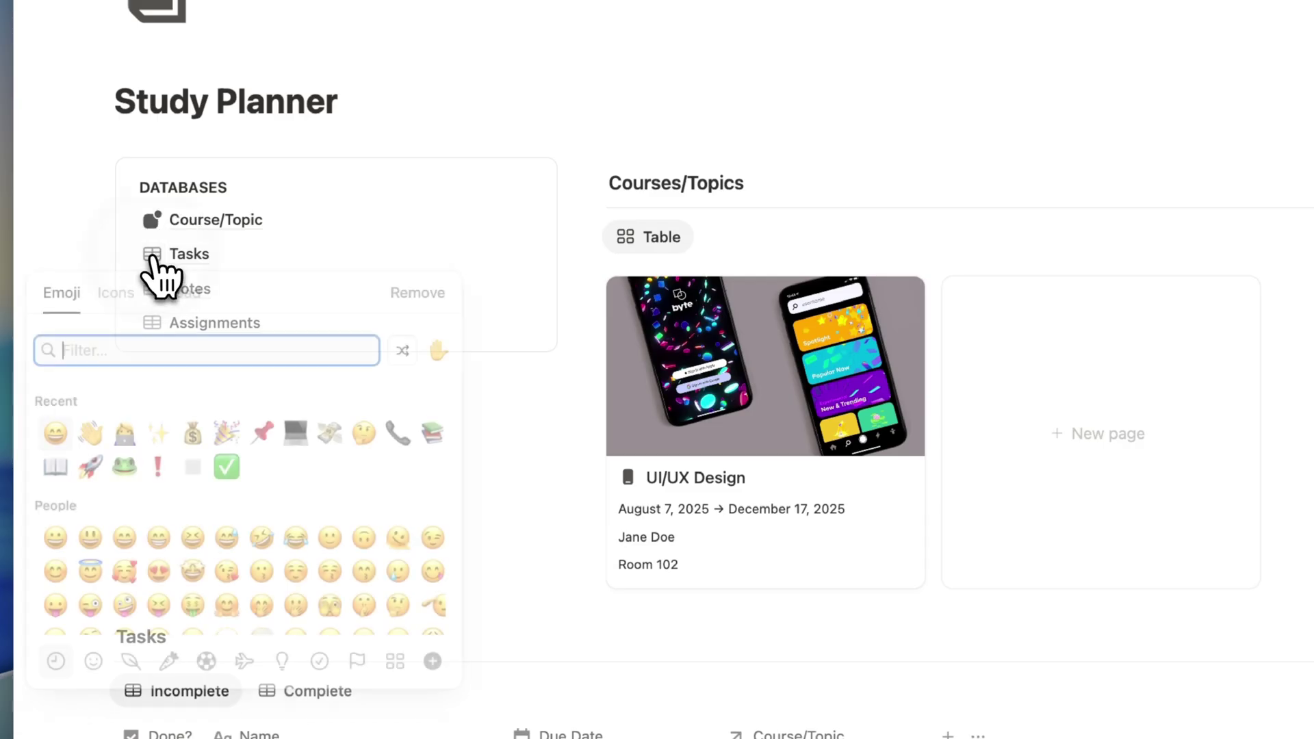
pyautogui.click(115, 292)
pyautogui.write('h')
pyautogui.press('BackSpace')
pyautogui.write('check')
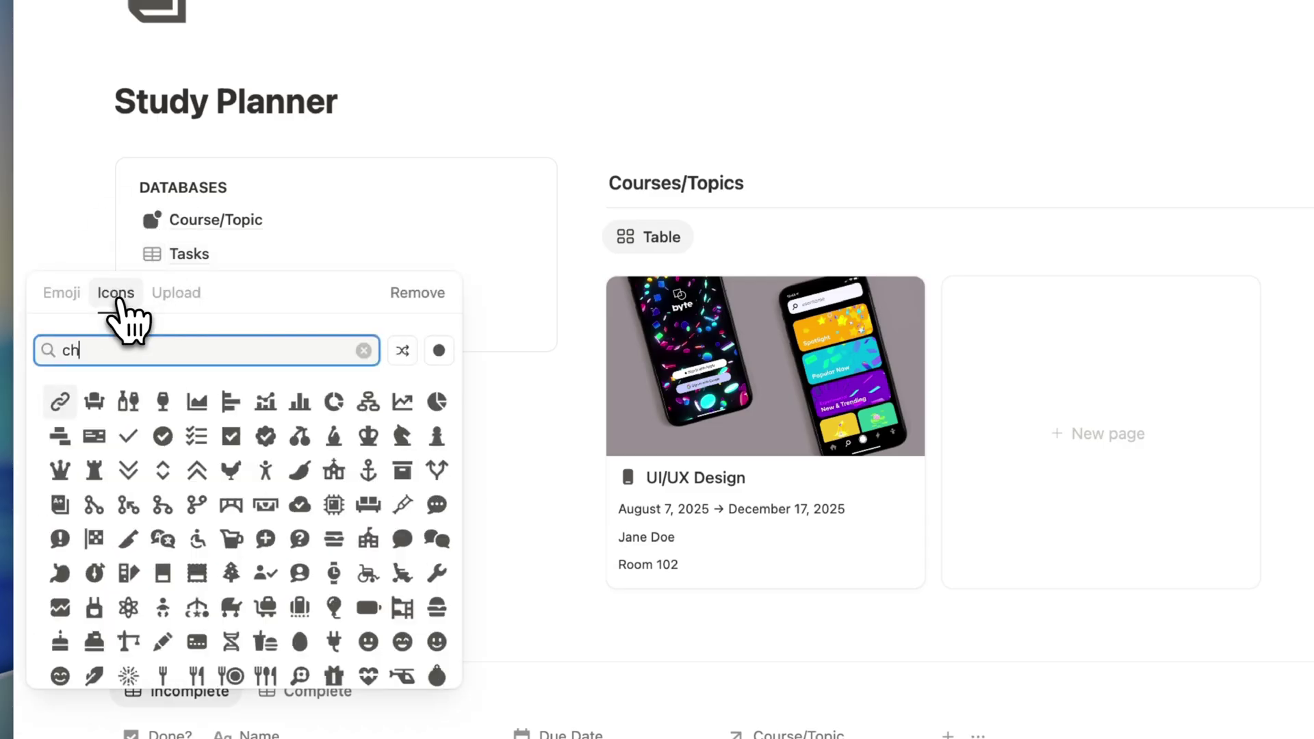
pyautogui.click(162, 404)
# Give Notes a page icon ('paper') and Assignments an exclamation mark icon.
pyautogui.click(152, 289)
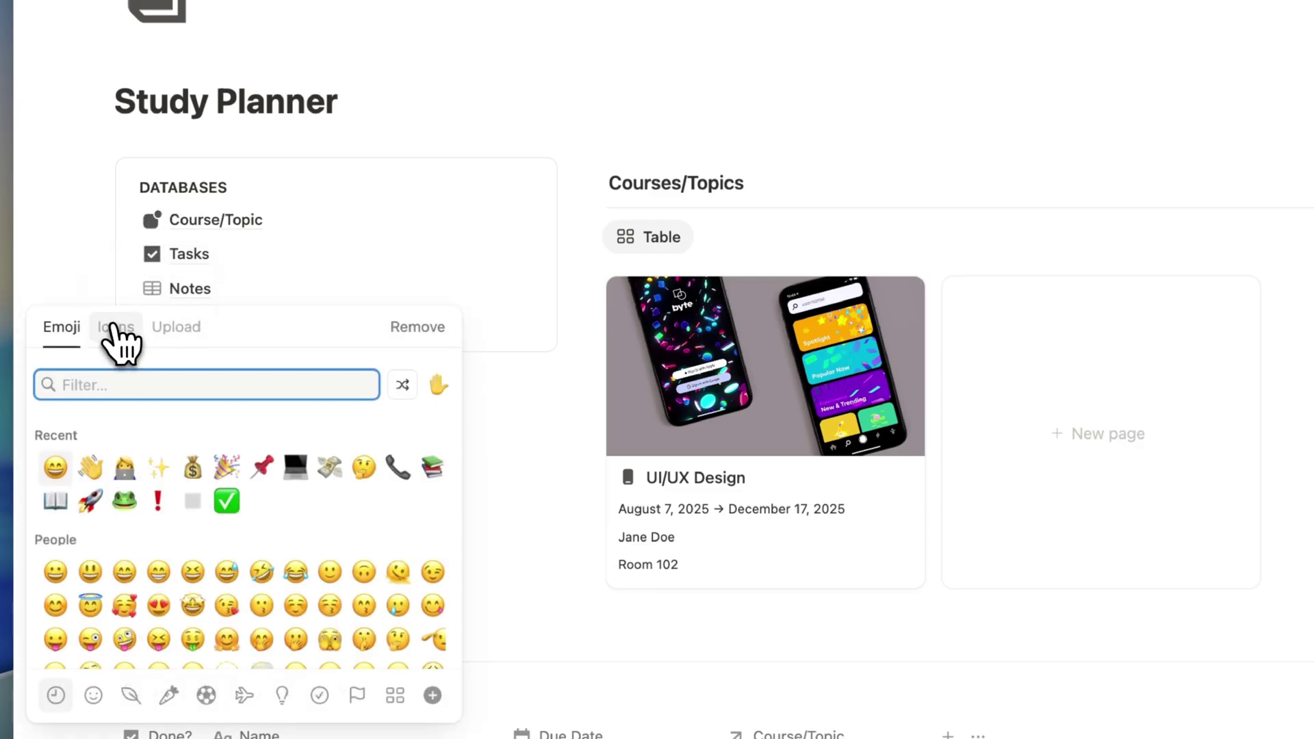
pyautogui.click(116, 328)
pyautogui.write('paper')
pyautogui.press('Return')
pyautogui.click(154, 324)
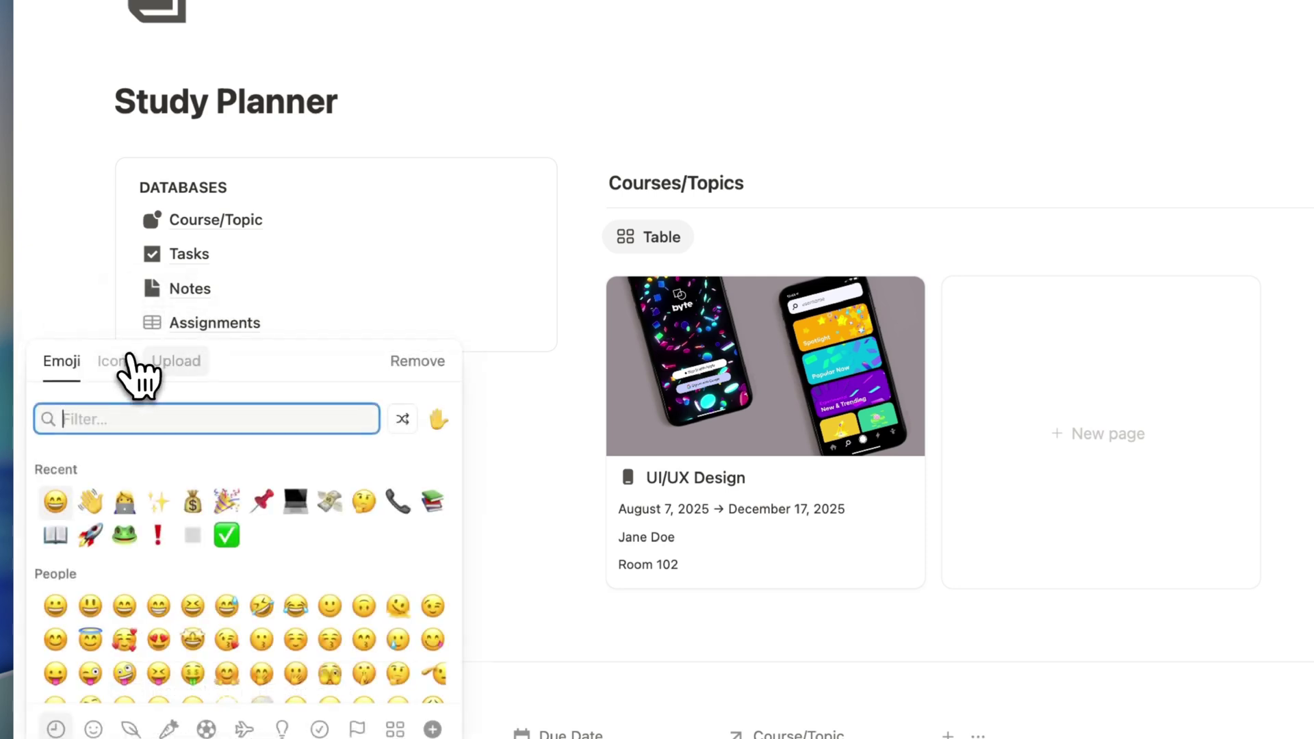
pyautogui.click(118, 360)
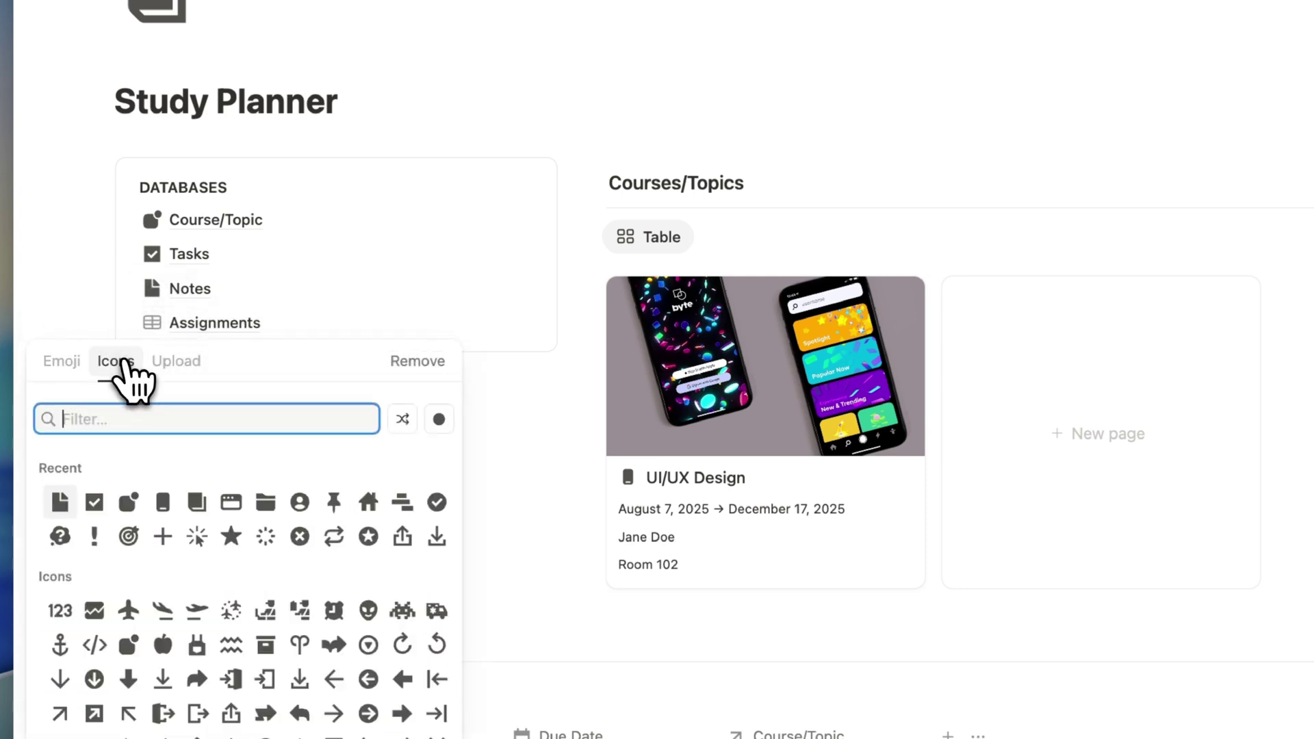
pyautogui.click(95, 537)
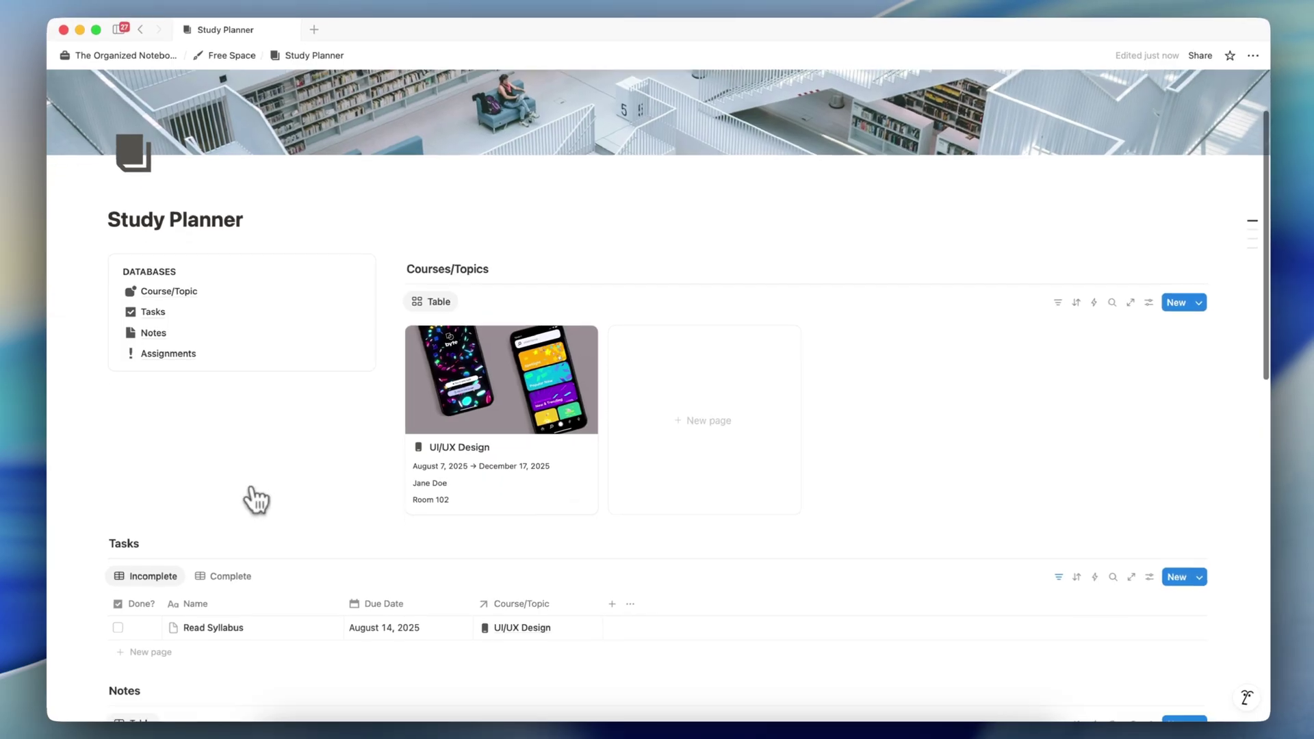
# On the UI/UX Design course page, set the Notes property to Always hide.
pyautogui.scroll(-5, 345, 534)
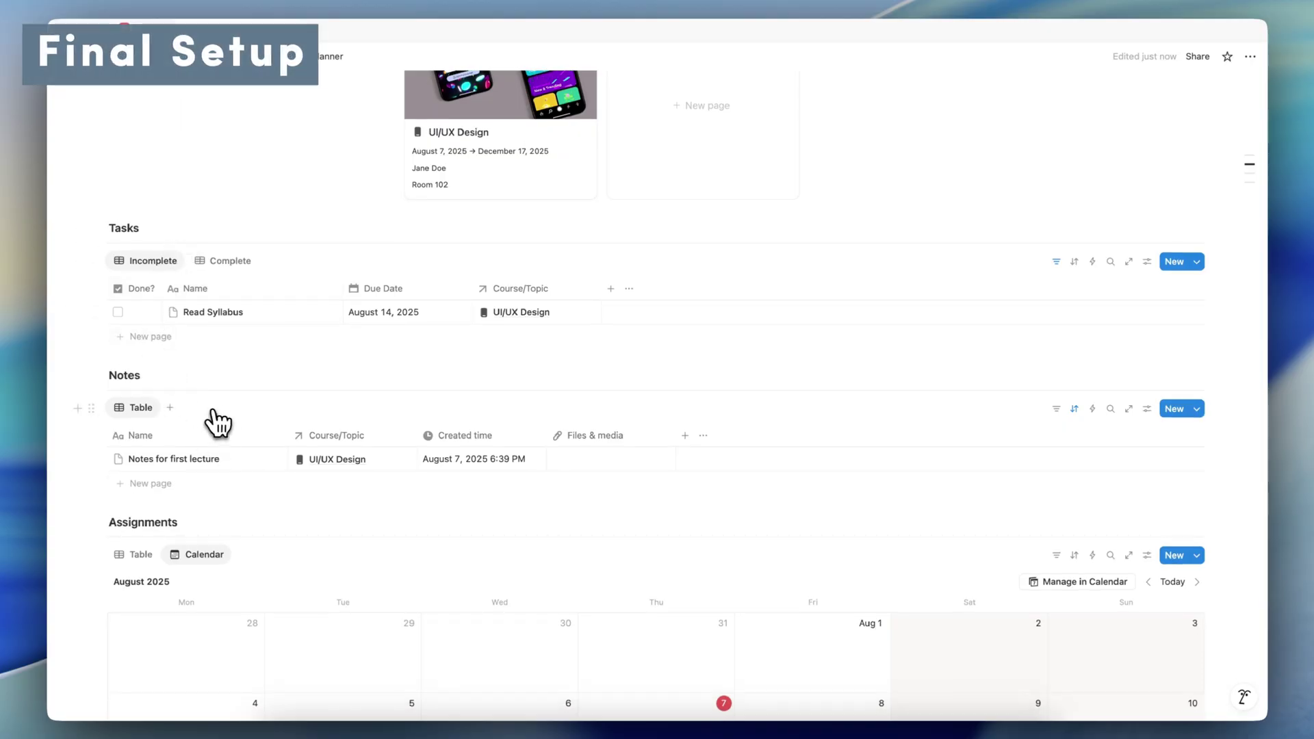
pyautogui.scroll(5, 212, 602)
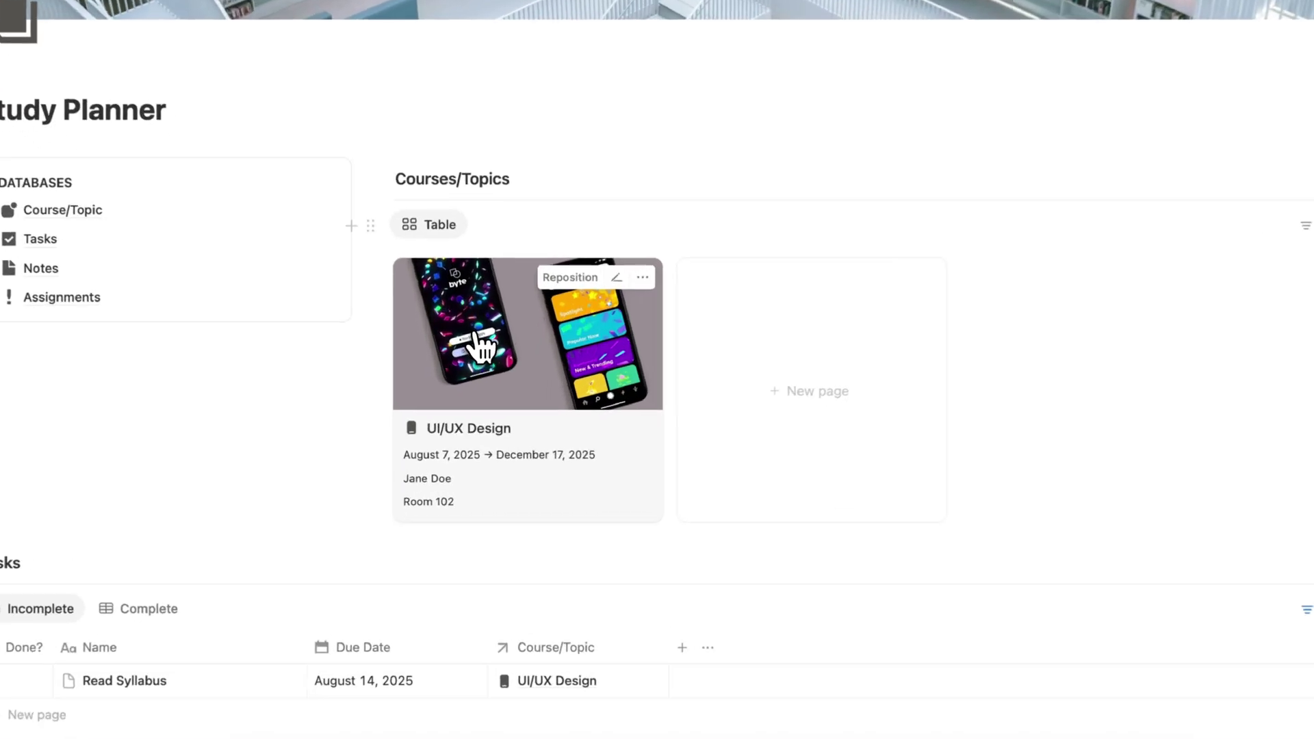
pyautogui.click(477, 404)
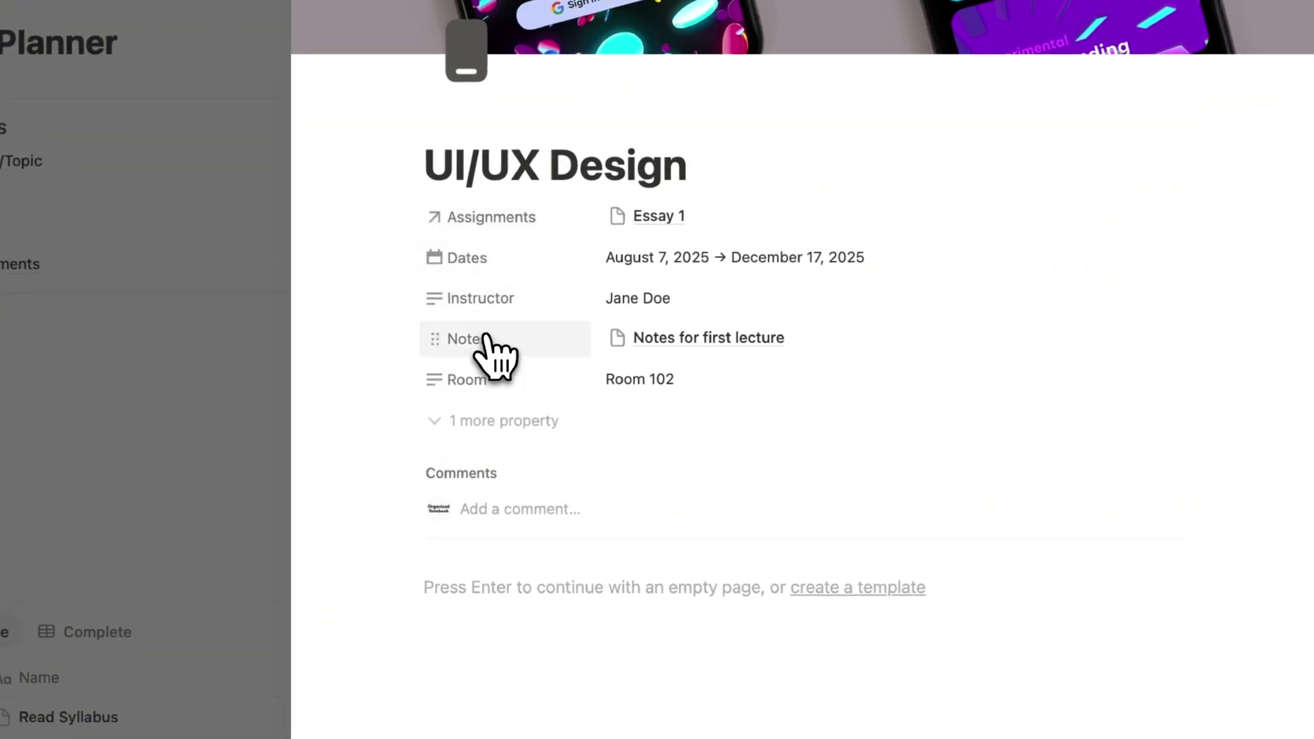
pyautogui.click(488, 343)
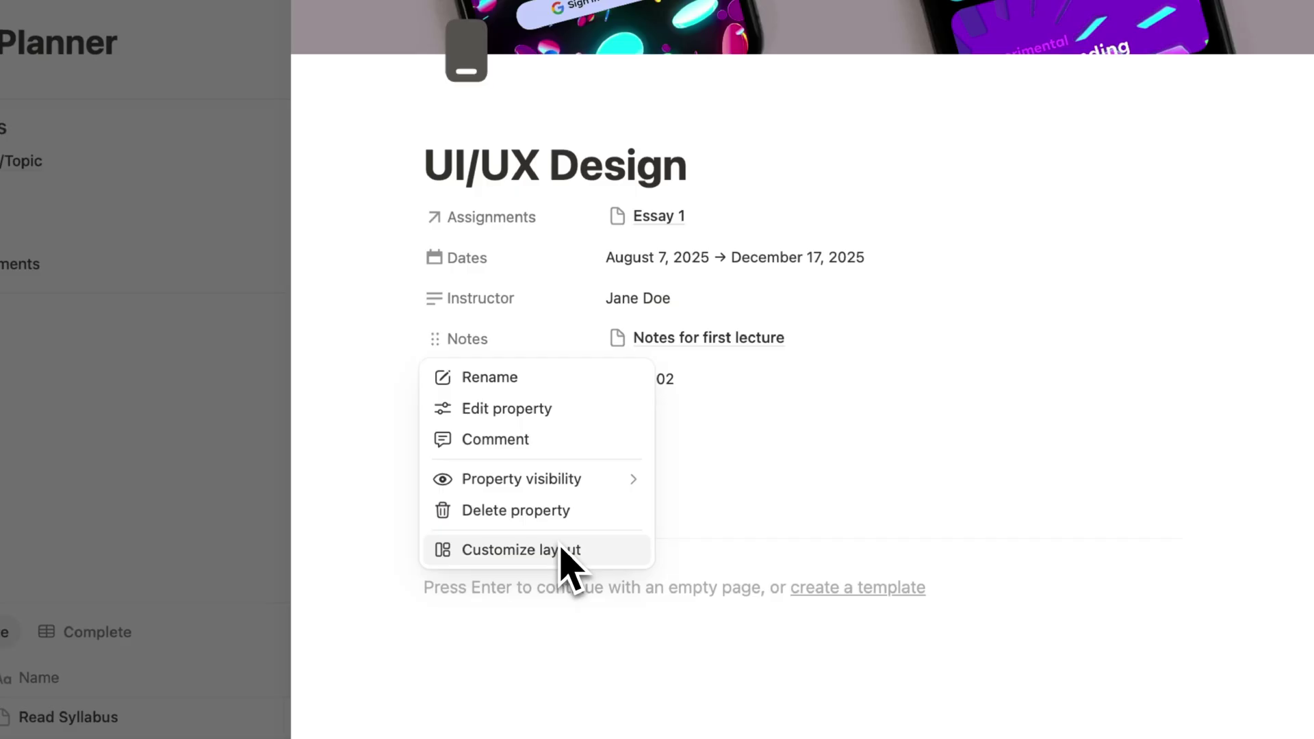
pyautogui.moveTo(568, 479)
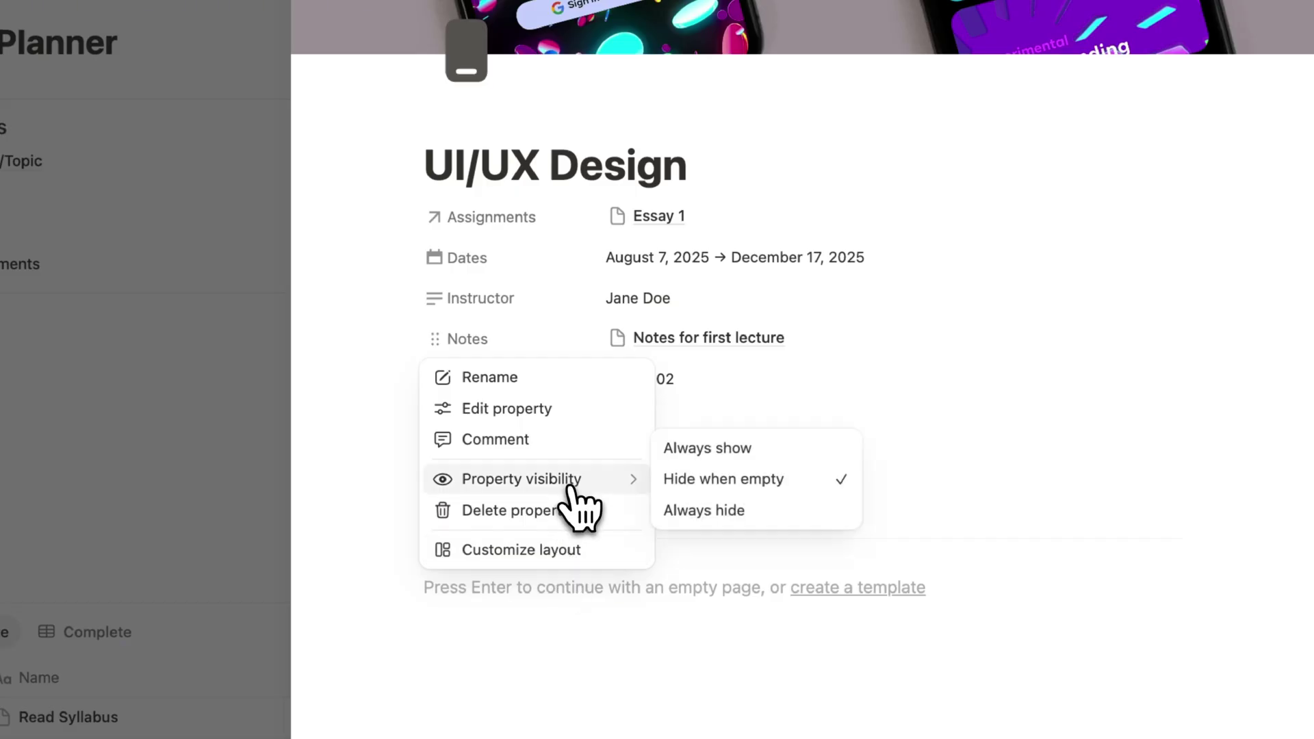
pyautogui.click(732, 530)
# Always hide the Assignments property too, leaving only Dates, Instructor and Room visible.
pyautogui.click(510, 217)
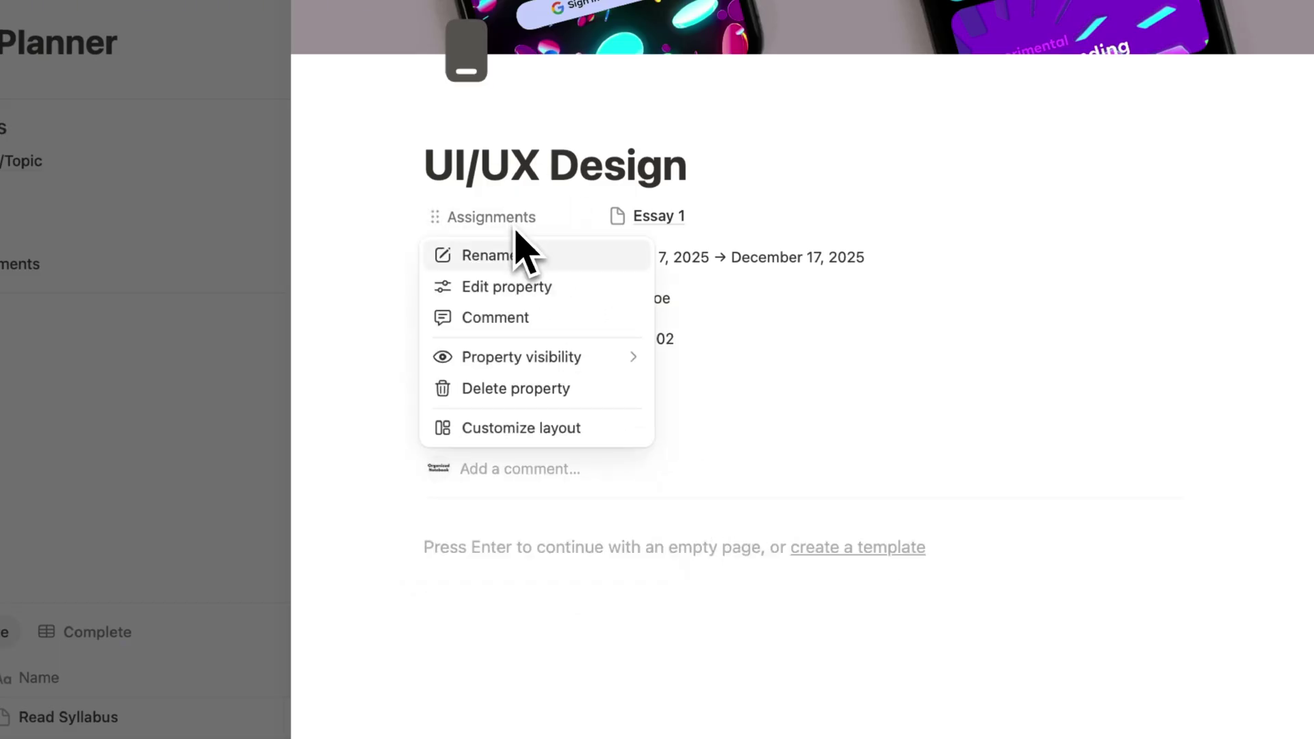
pyautogui.moveTo(558, 367)
pyautogui.click(704, 387)
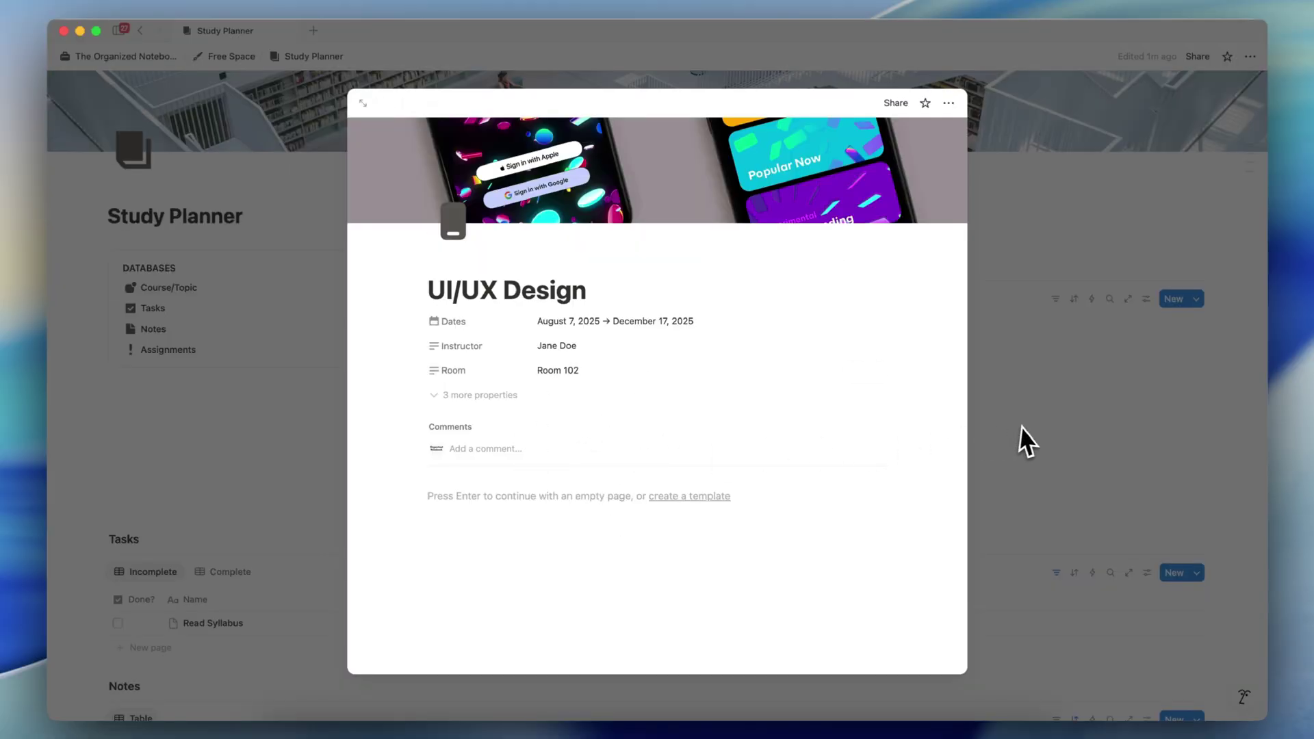
pyautogui.click(1027, 442)
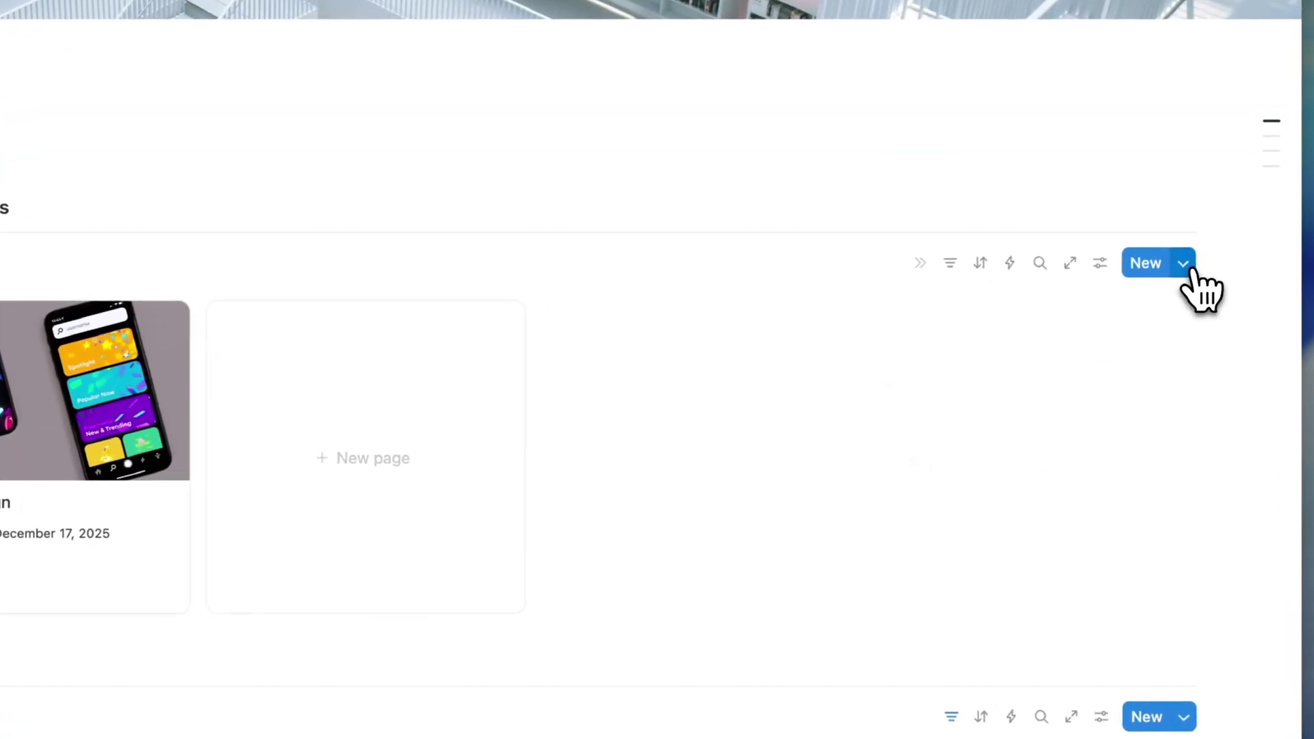
# Add a Course/Topic template titled 'New Course/Topic' and start a heading with /heading in its body.
pyautogui.click(1184, 264)
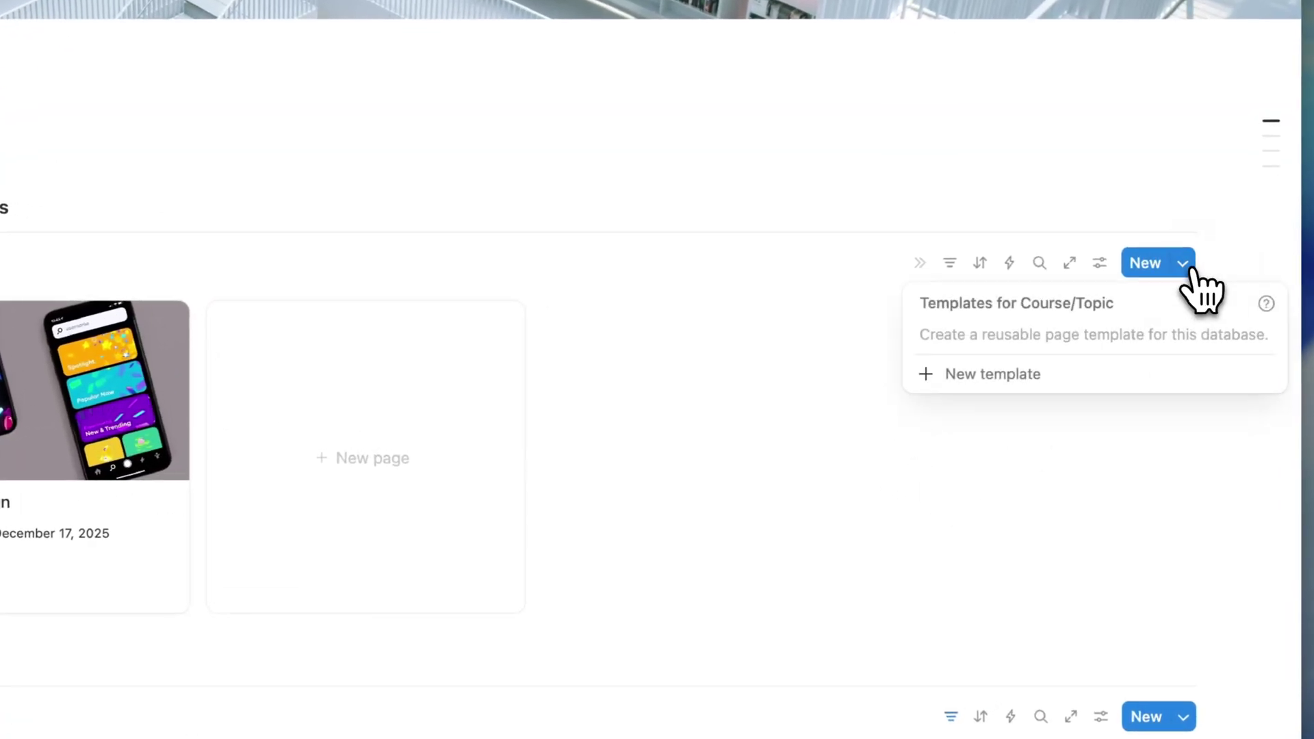
pyautogui.click(986, 375)
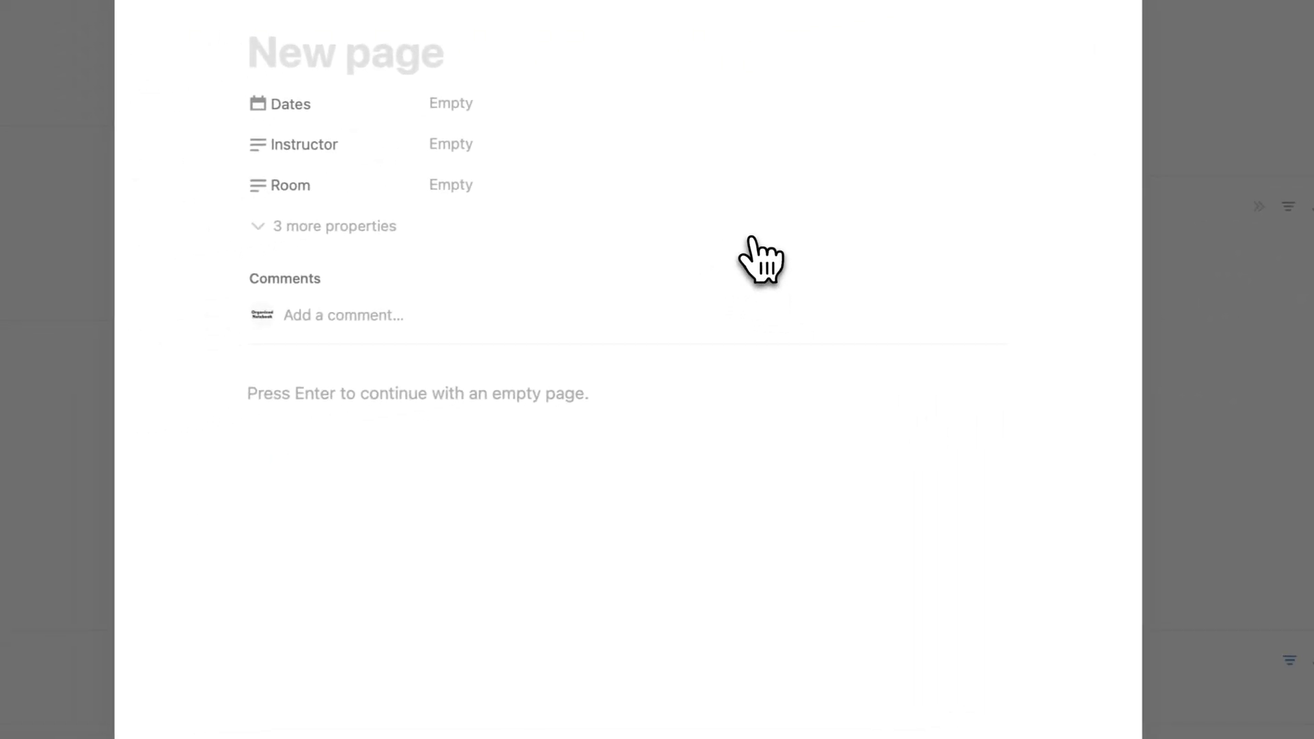
pyautogui.write('New Course')
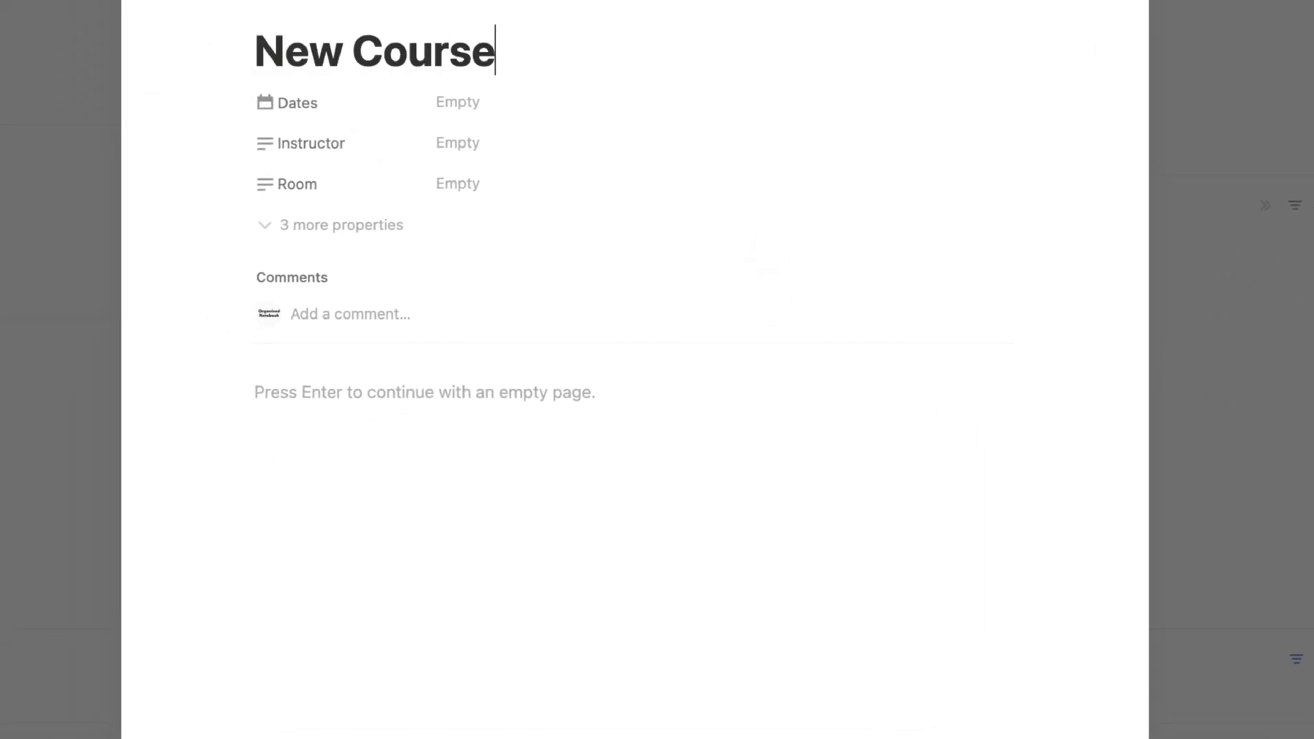
pyautogui.write('/Topic')
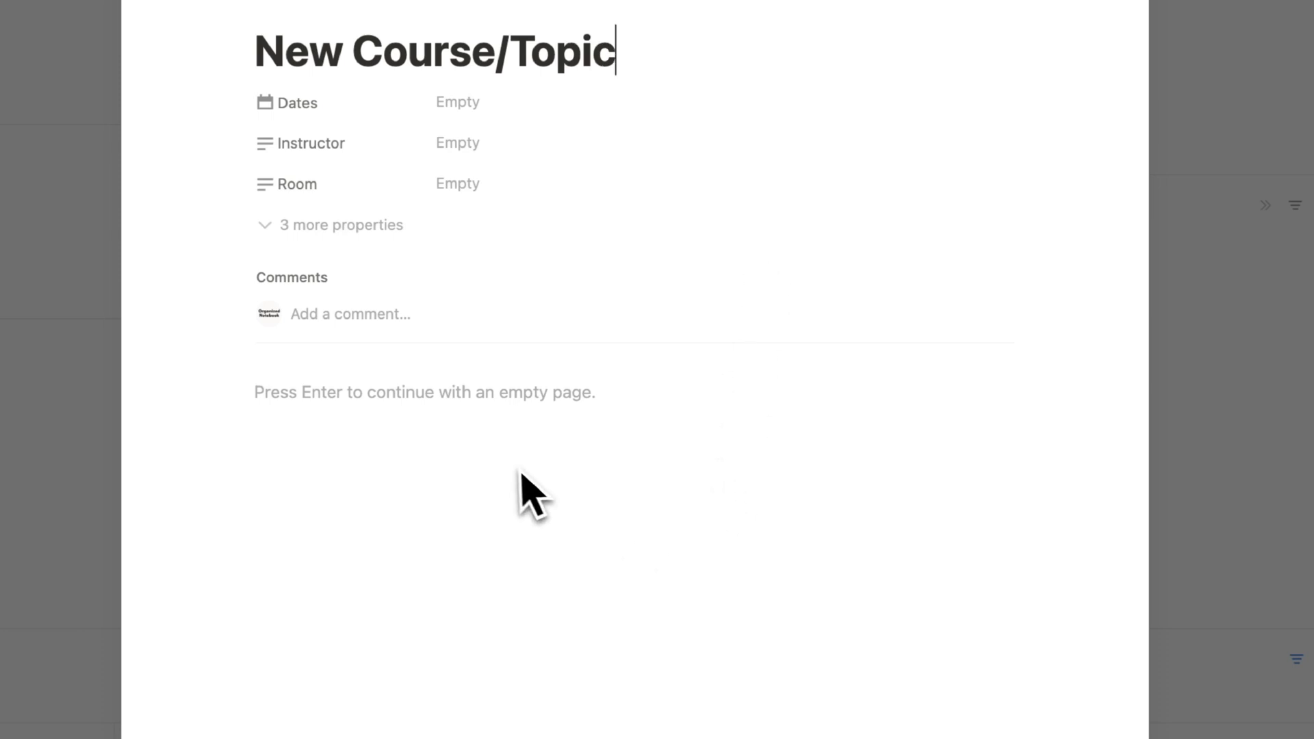
pyautogui.click(421, 425)
pyautogui.write('/heading')
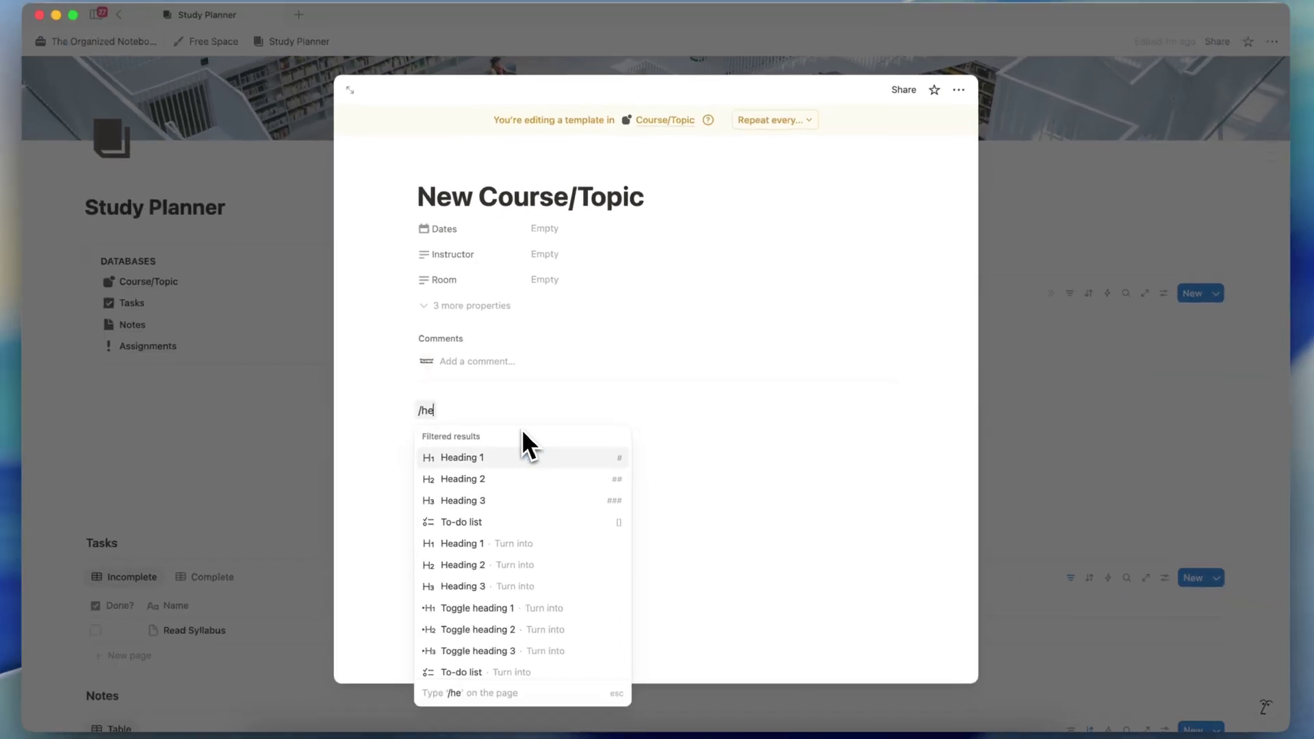
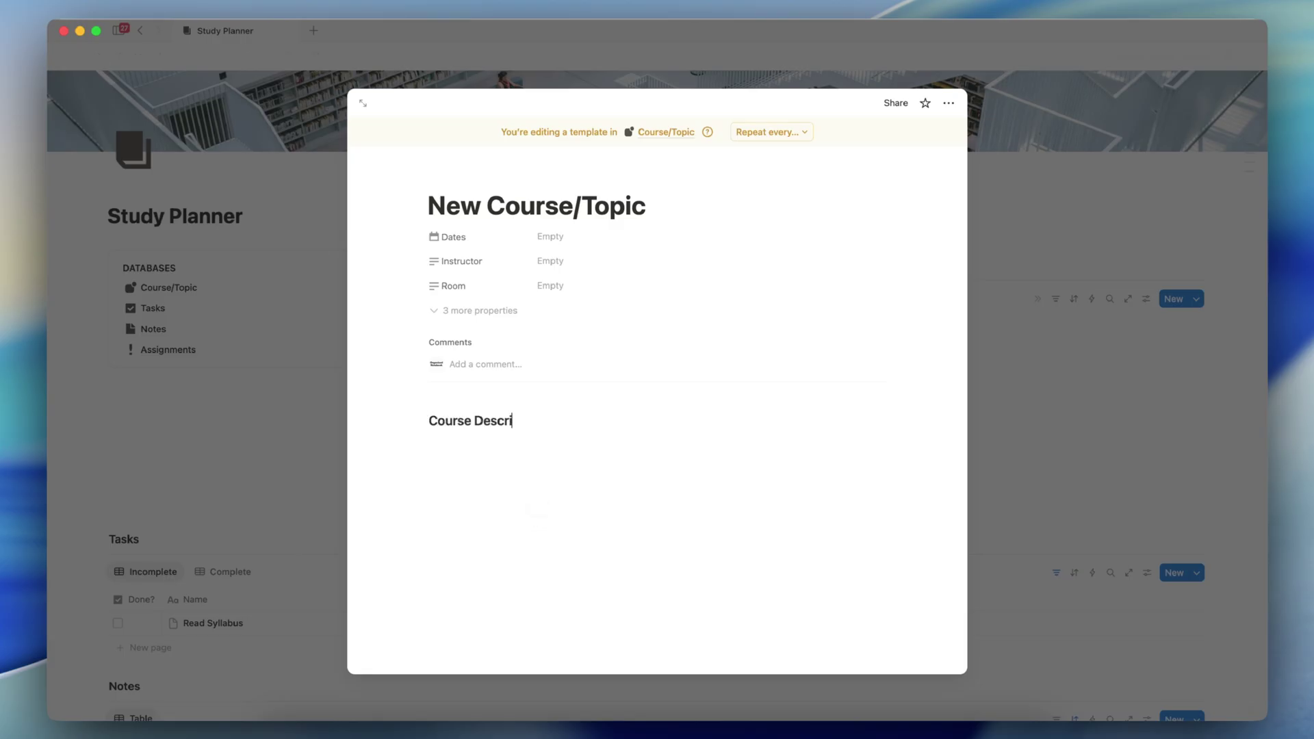
# Finish the Course Description bullets and leave a plain empty line below them.
pyautogui.press('Return')
pyautogui.write('/divide')
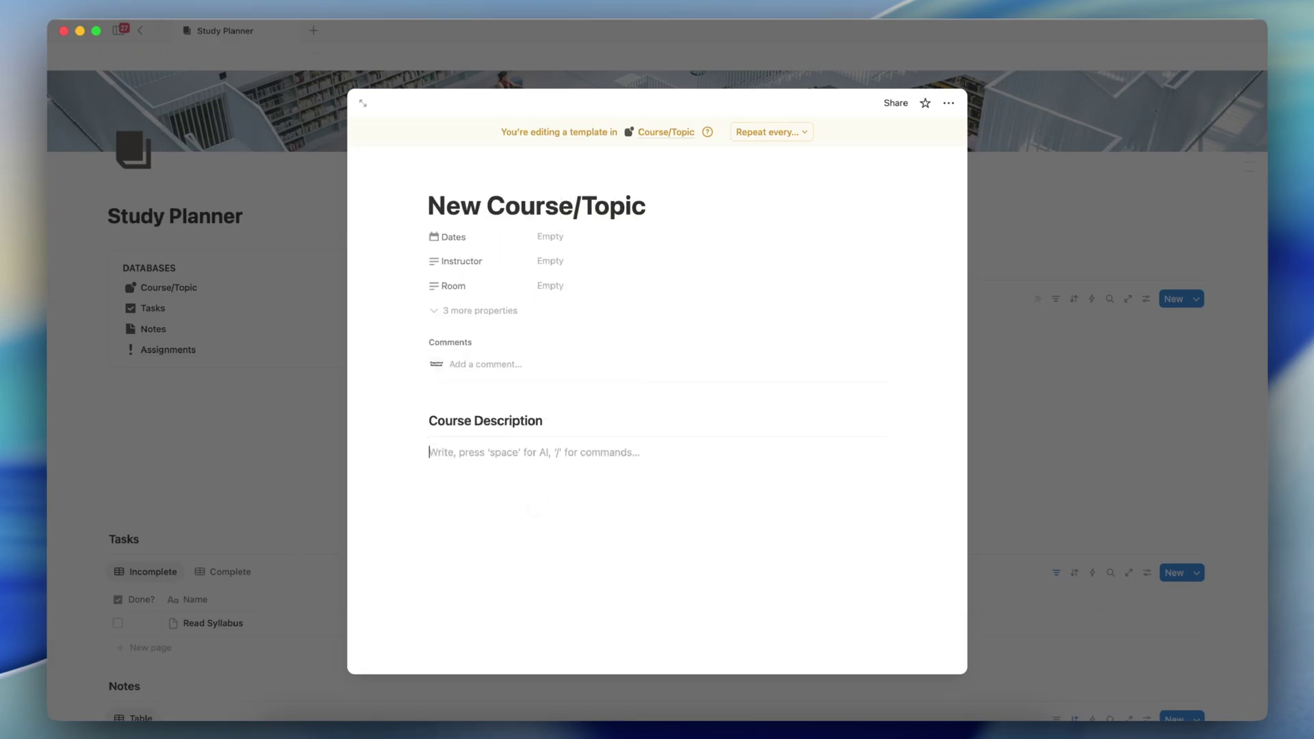
pyautogui.click(499, 493)
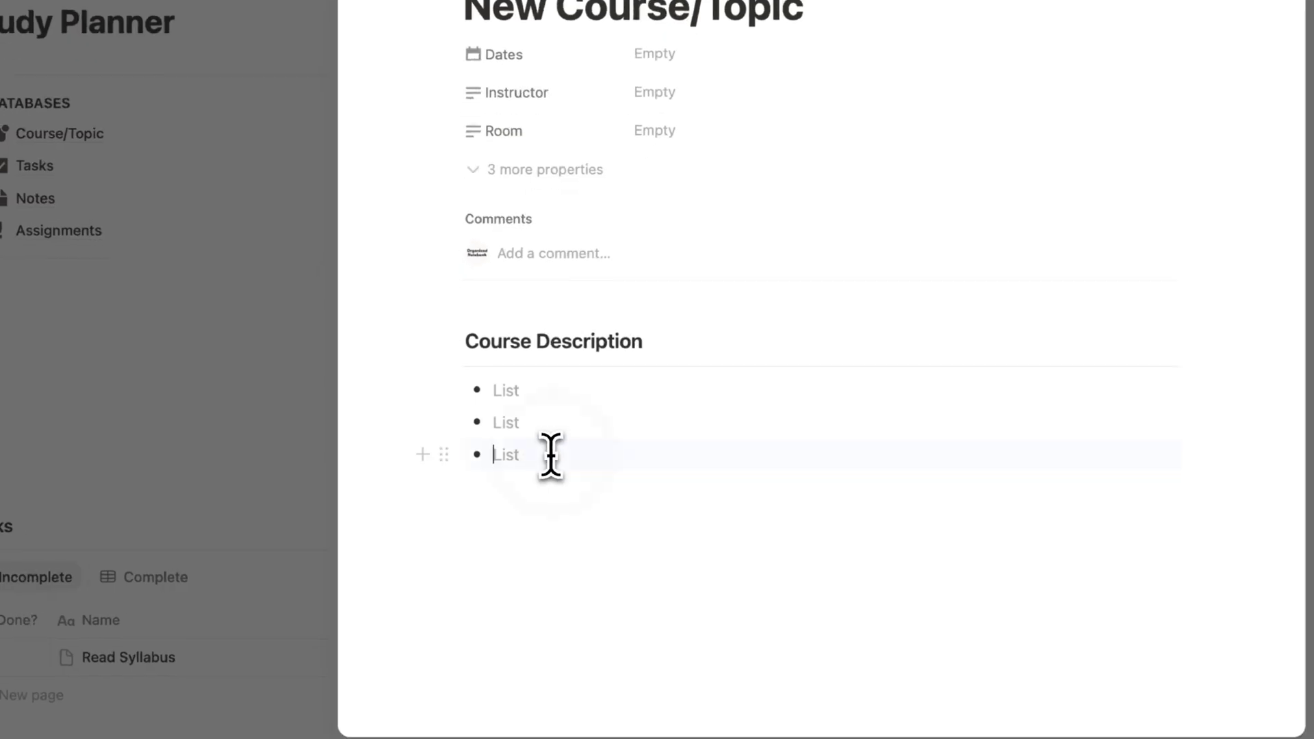
pyautogui.press('Return')
pyautogui.press('Escape')
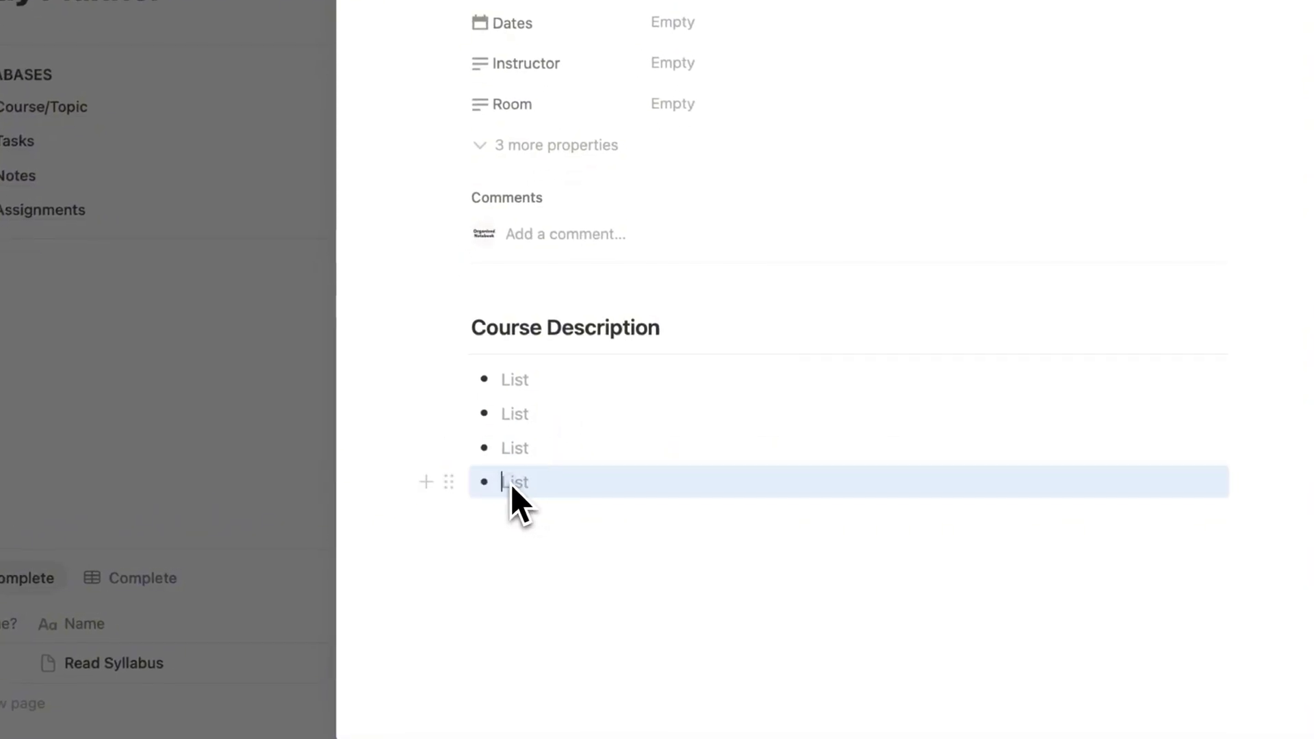
pyautogui.press('BackSpace')
# Add an 'Important Documents' Heading 3 followed by a divider and an embed block.
pyautogui.write('/heading')
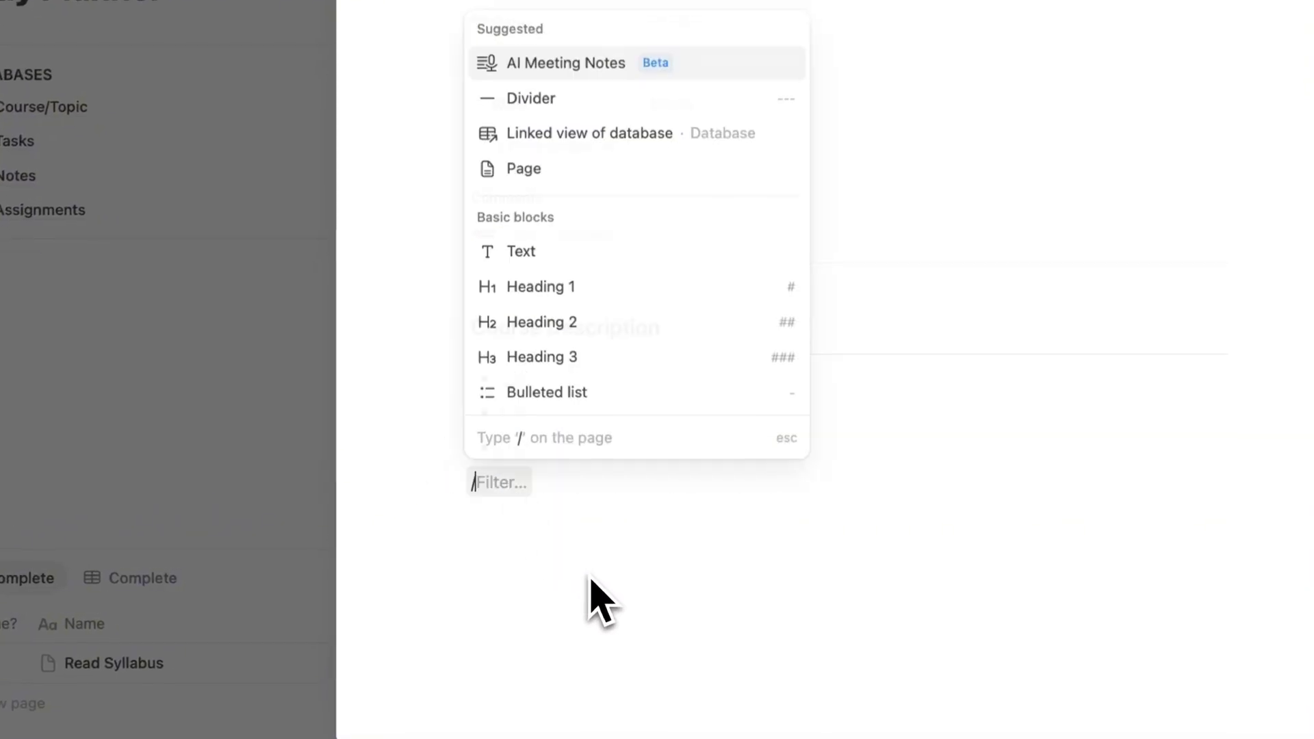
pyautogui.click(637, 130)
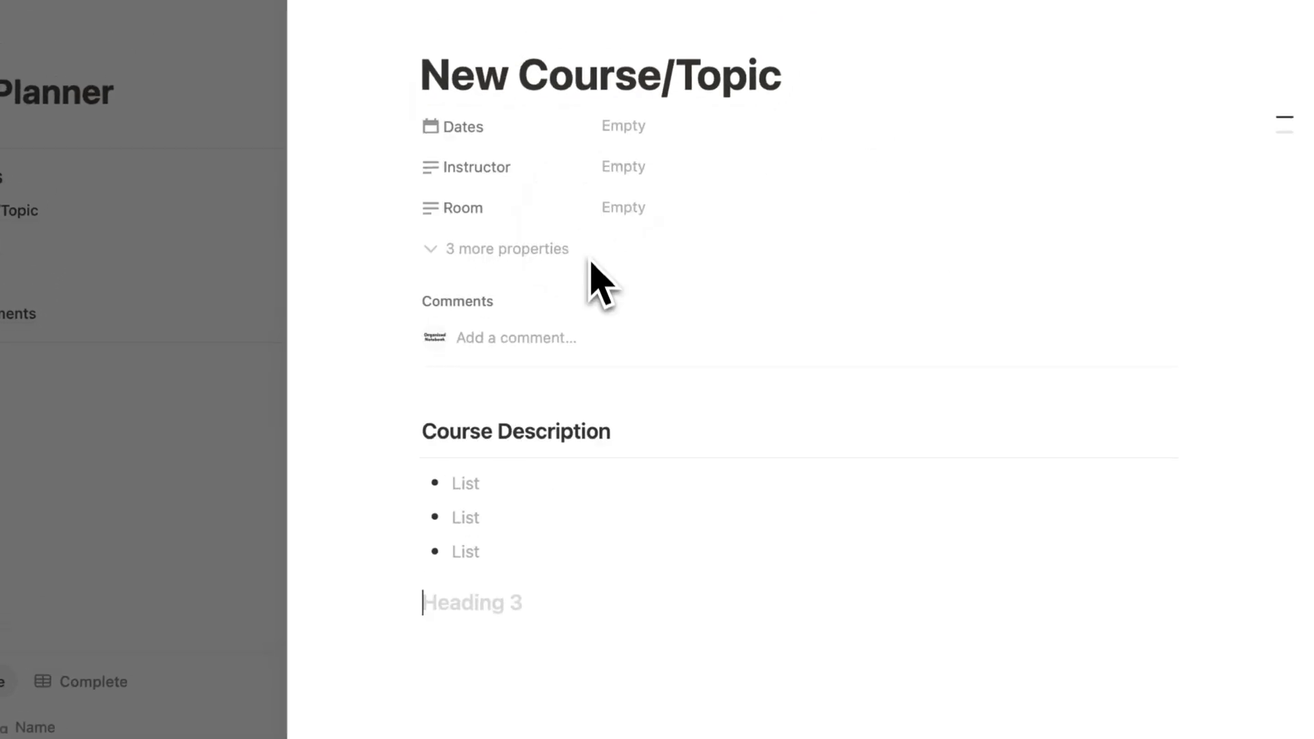
pyautogui.write('Import')
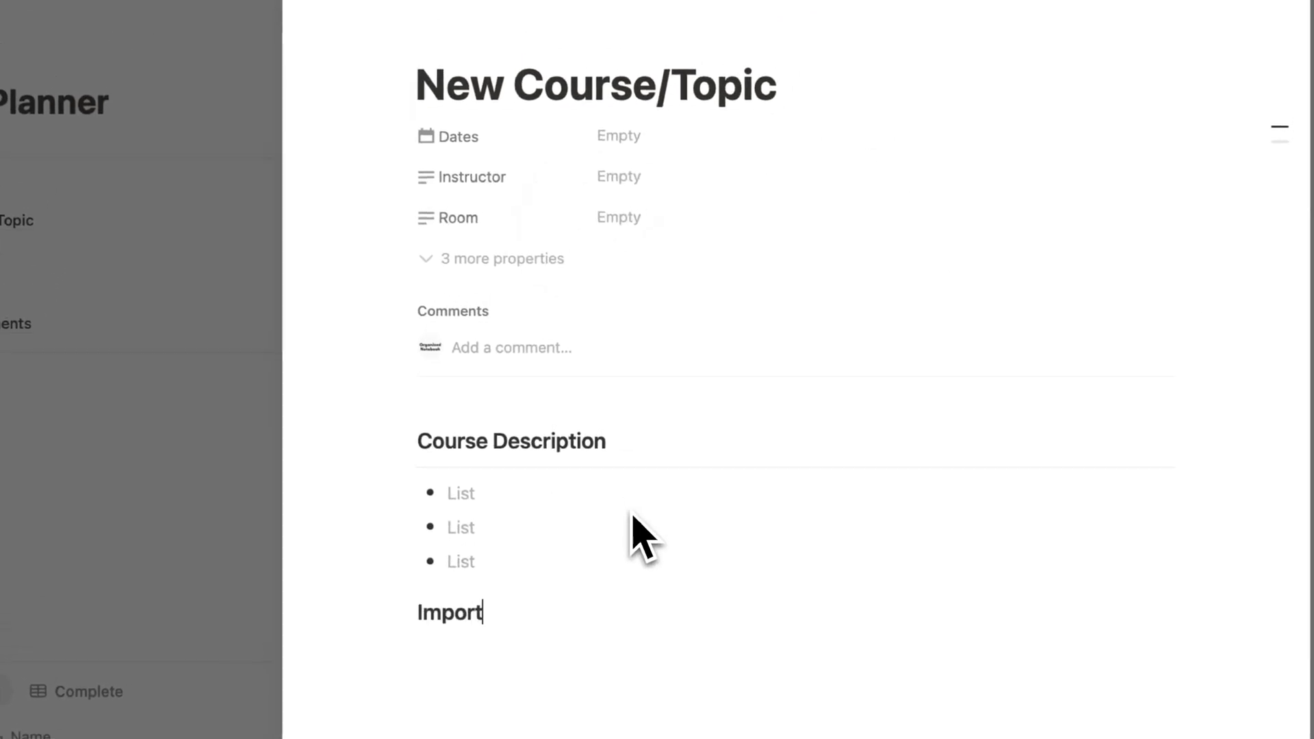
pyautogui.write('ant Documents')
pyautogui.press('Return')
pyautogui.write('/divider')
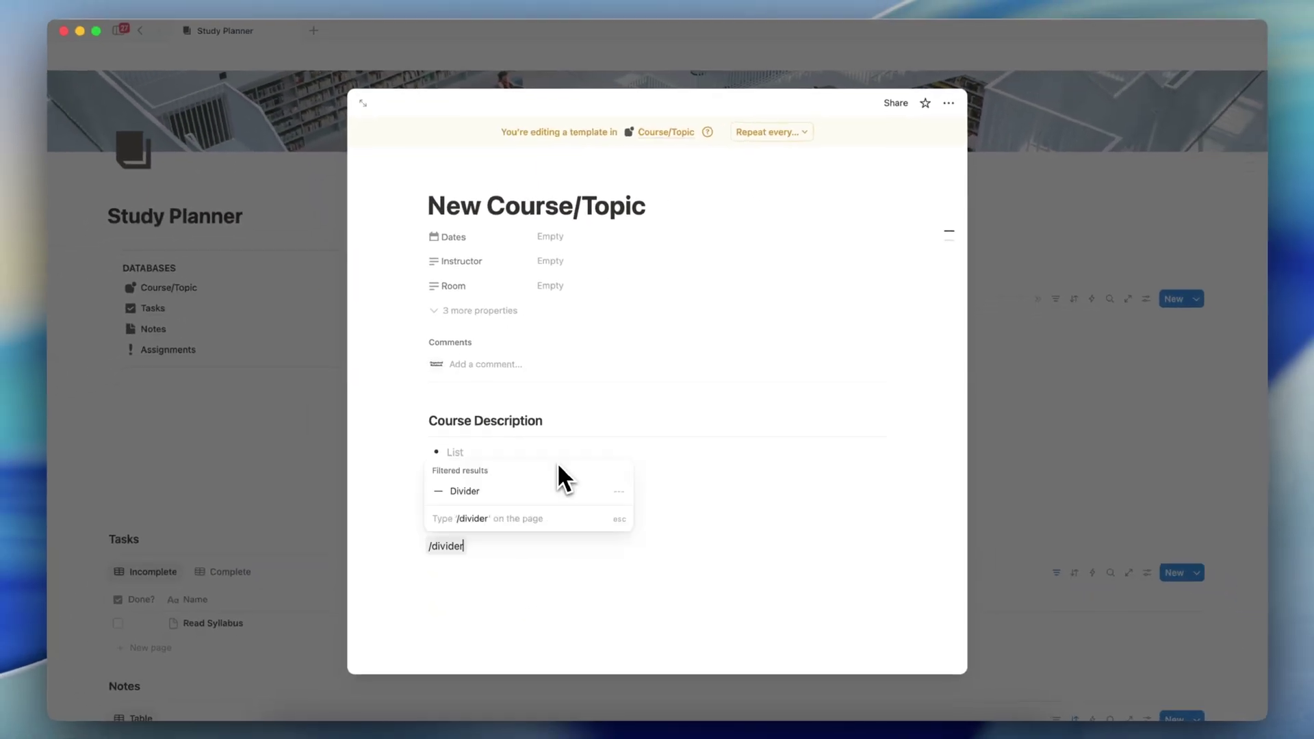
pyautogui.click(520, 493)
pyautogui.write('/')
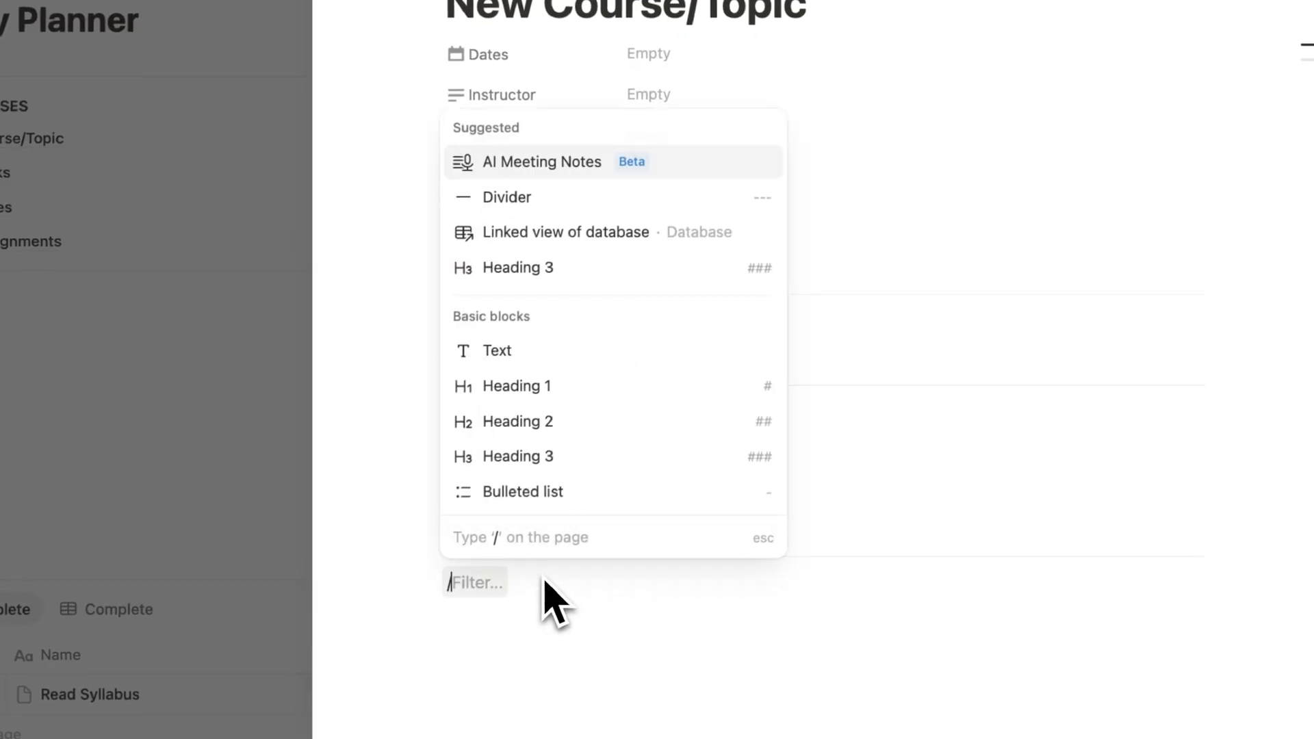
pyautogui.write('embed')
pyautogui.click(532, 165)
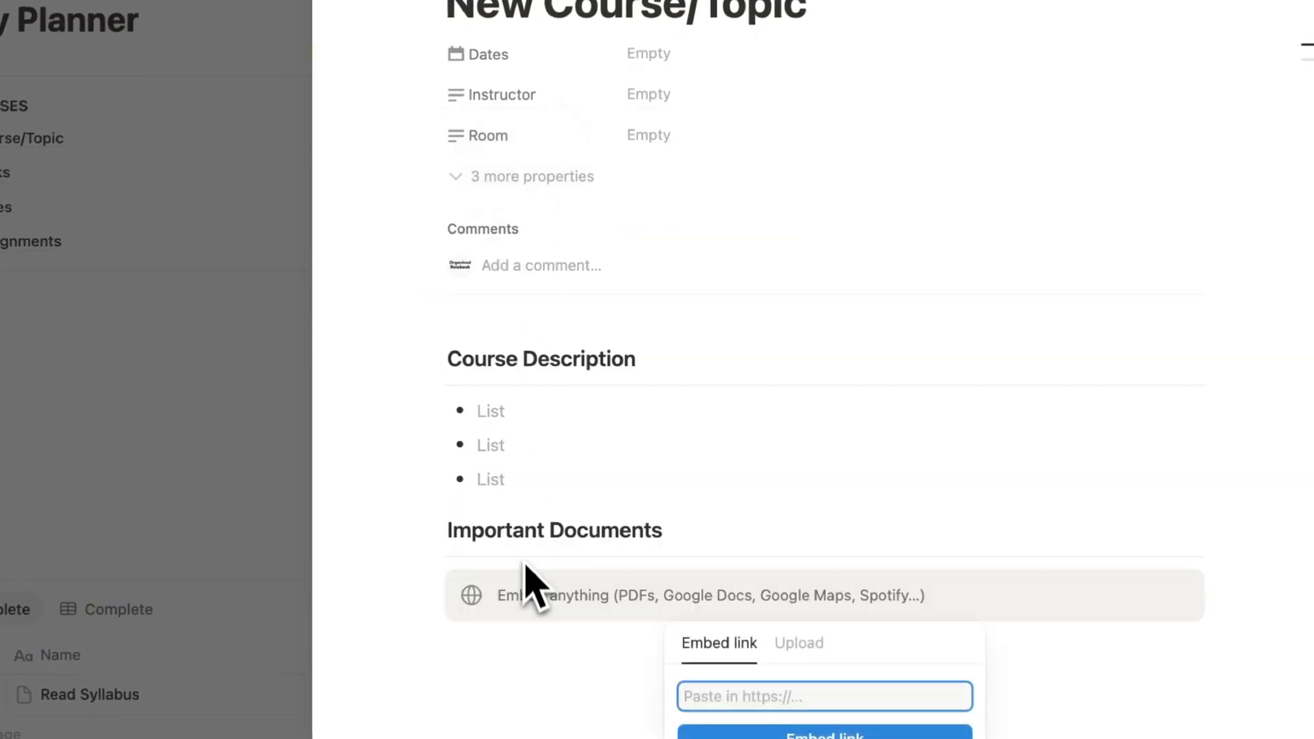
pyautogui.click(528, 669)
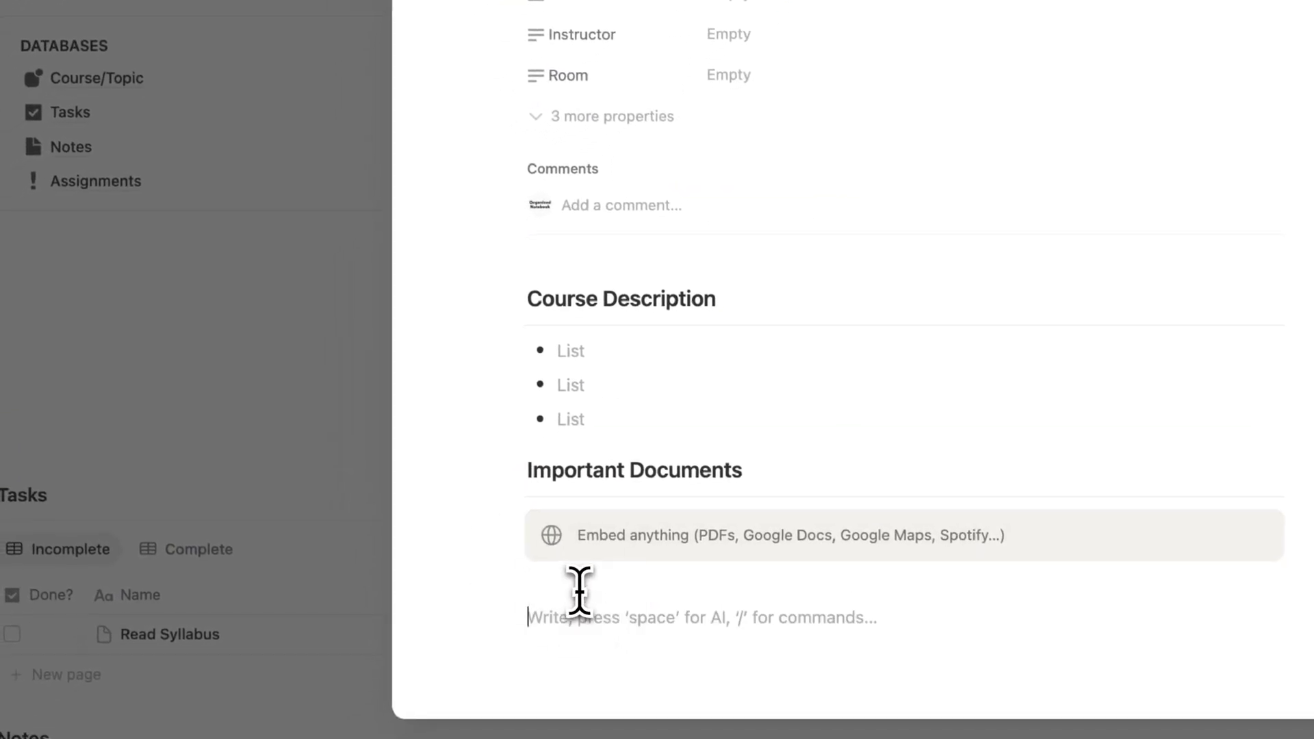
# Add a Tasks Heading 3 with a divider beneath it.
pyautogui.write('/heading')
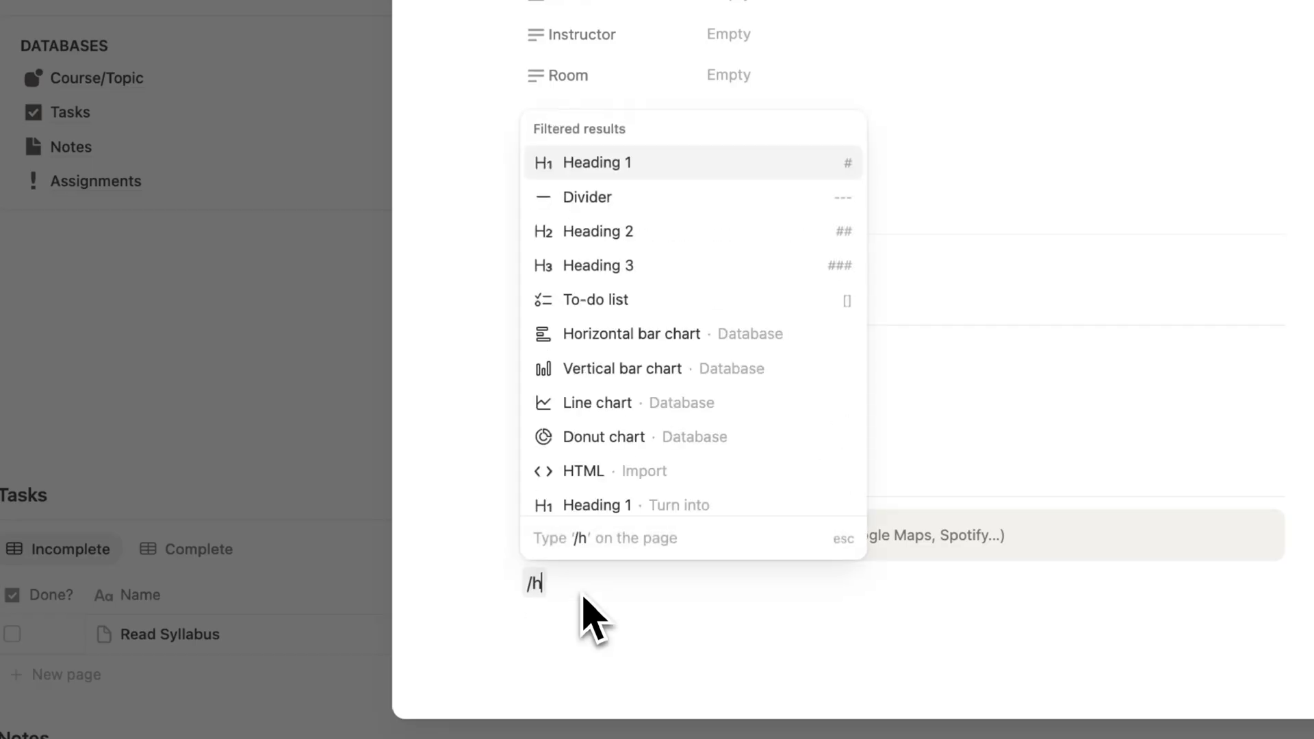
pyautogui.click(615, 232)
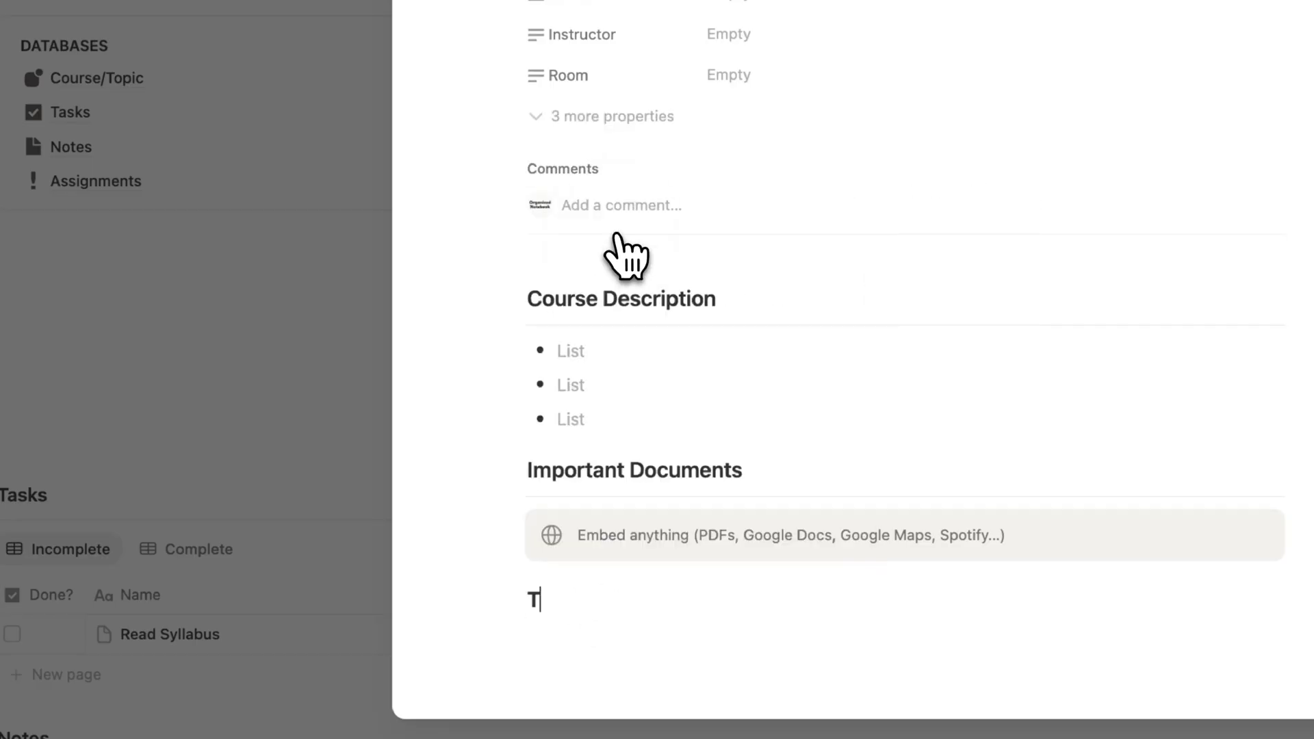
pyautogui.write('/divider')
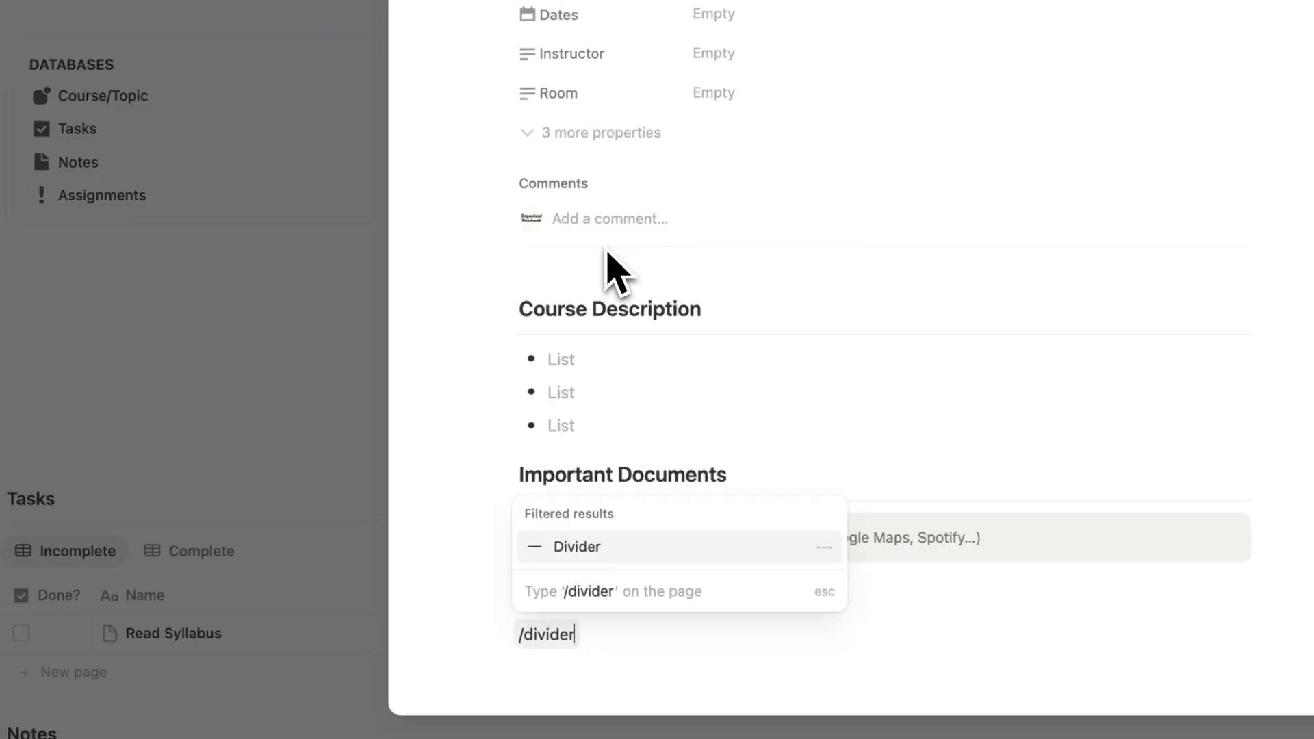
pyautogui.press('Return')
pyautogui.write('/linked')
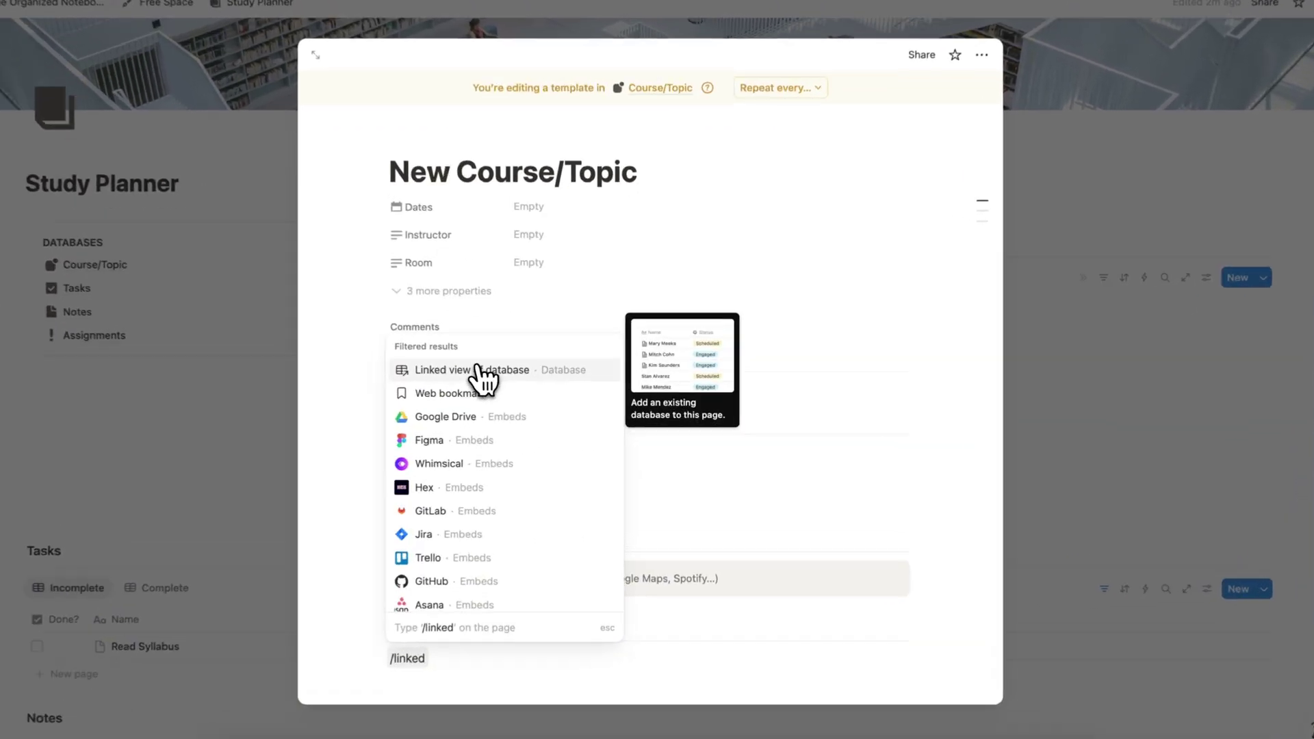
# Insert a linked Tasks table using the Incomplete view, hide its title, and add a Complete view.
pyautogui.click(479, 370)
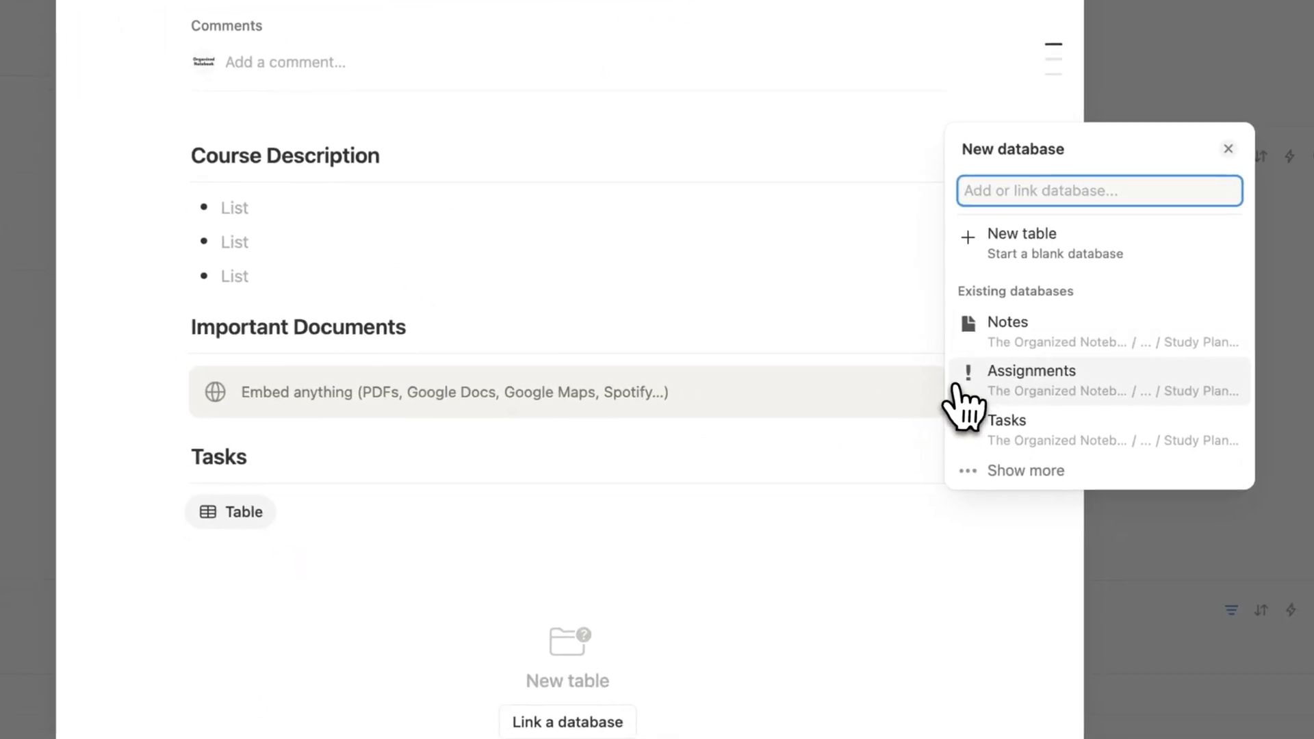
pyautogui.click(1013, 430)
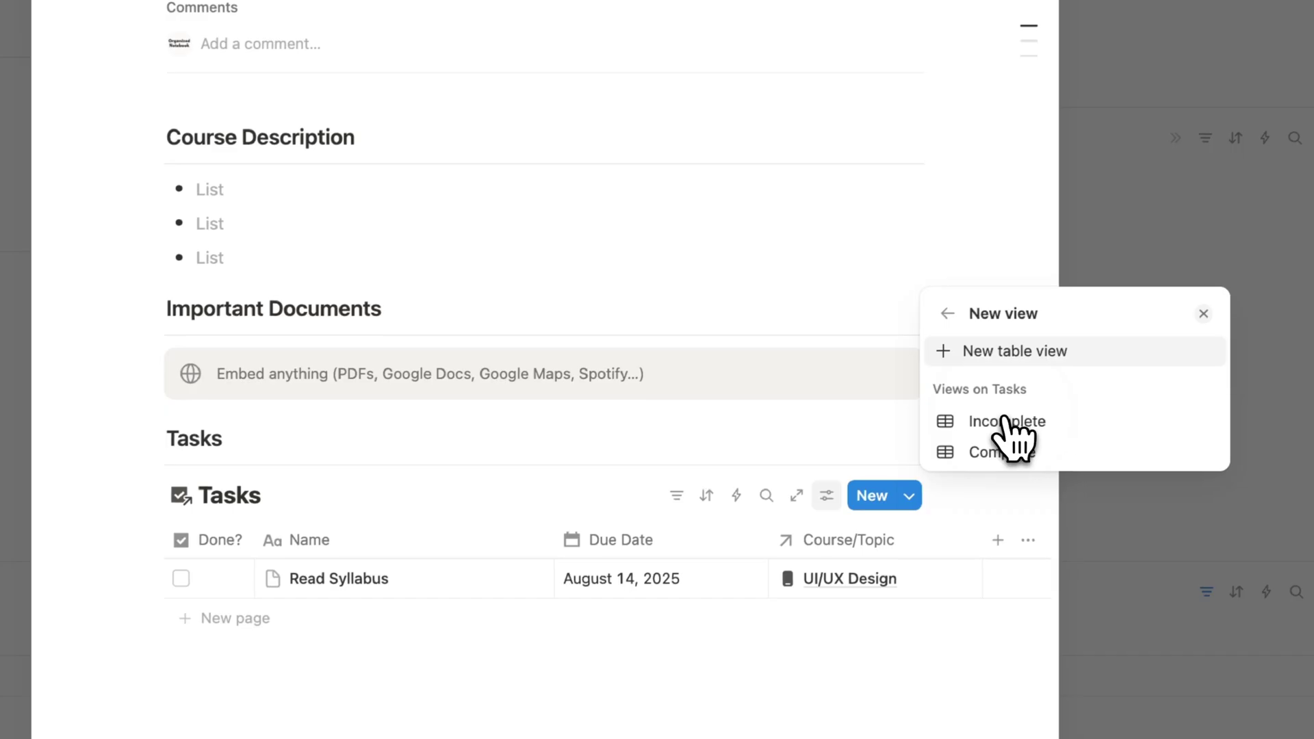
pyautogui.click(999, 428)
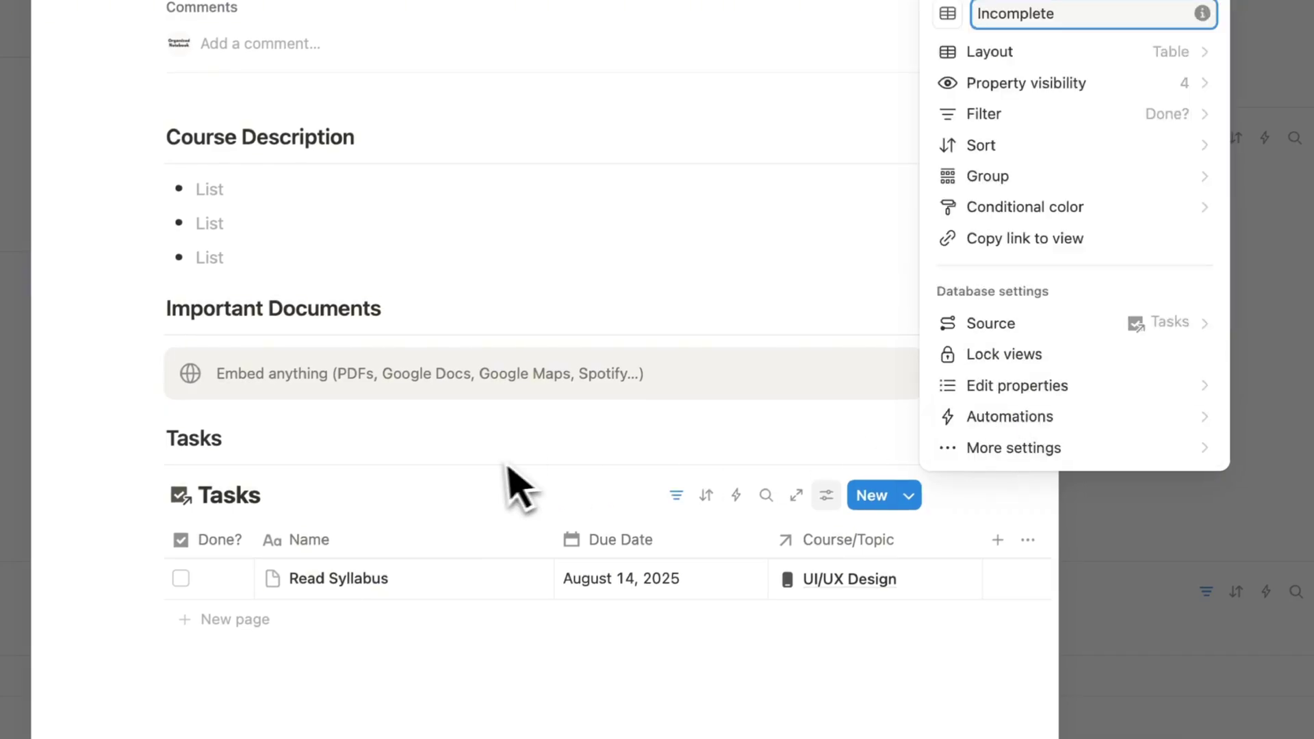
pyautogui.click(517, 478)
pyautogui.click(303, 496)
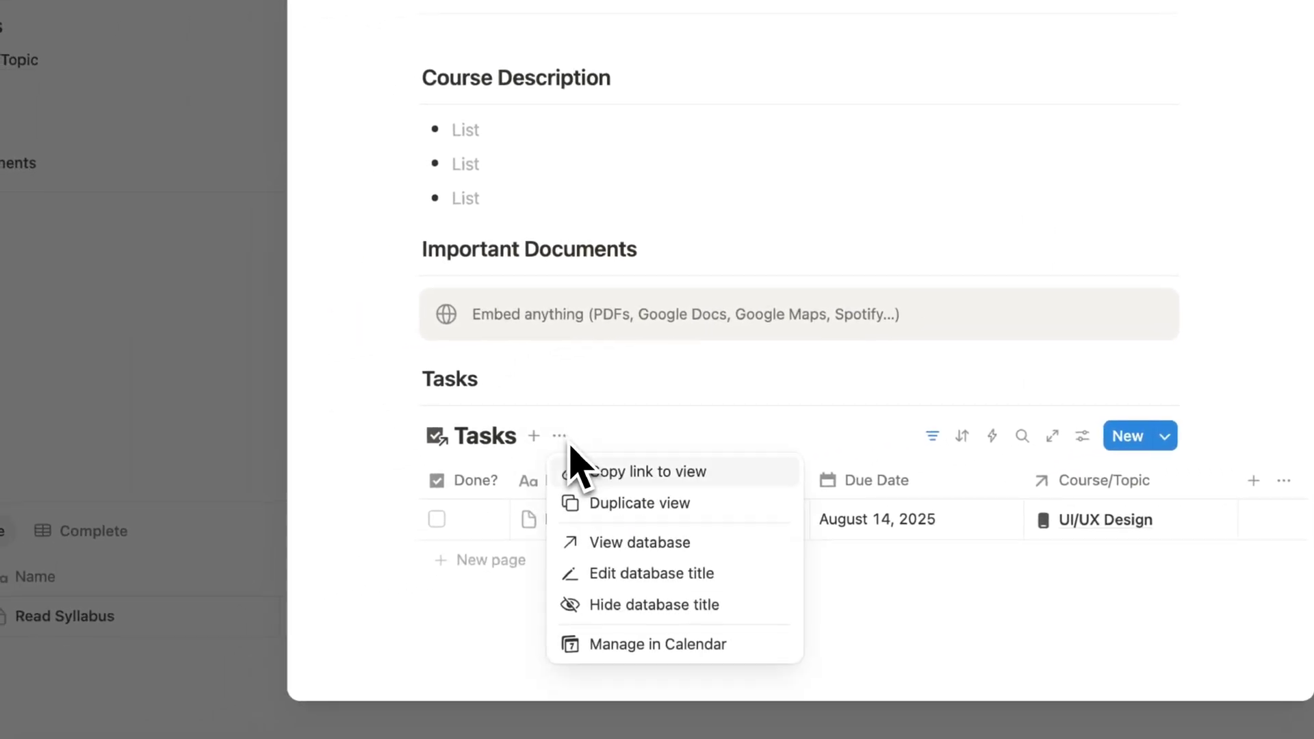
pyautogui.click(658, 605)
pyautogui.click(564, 434)
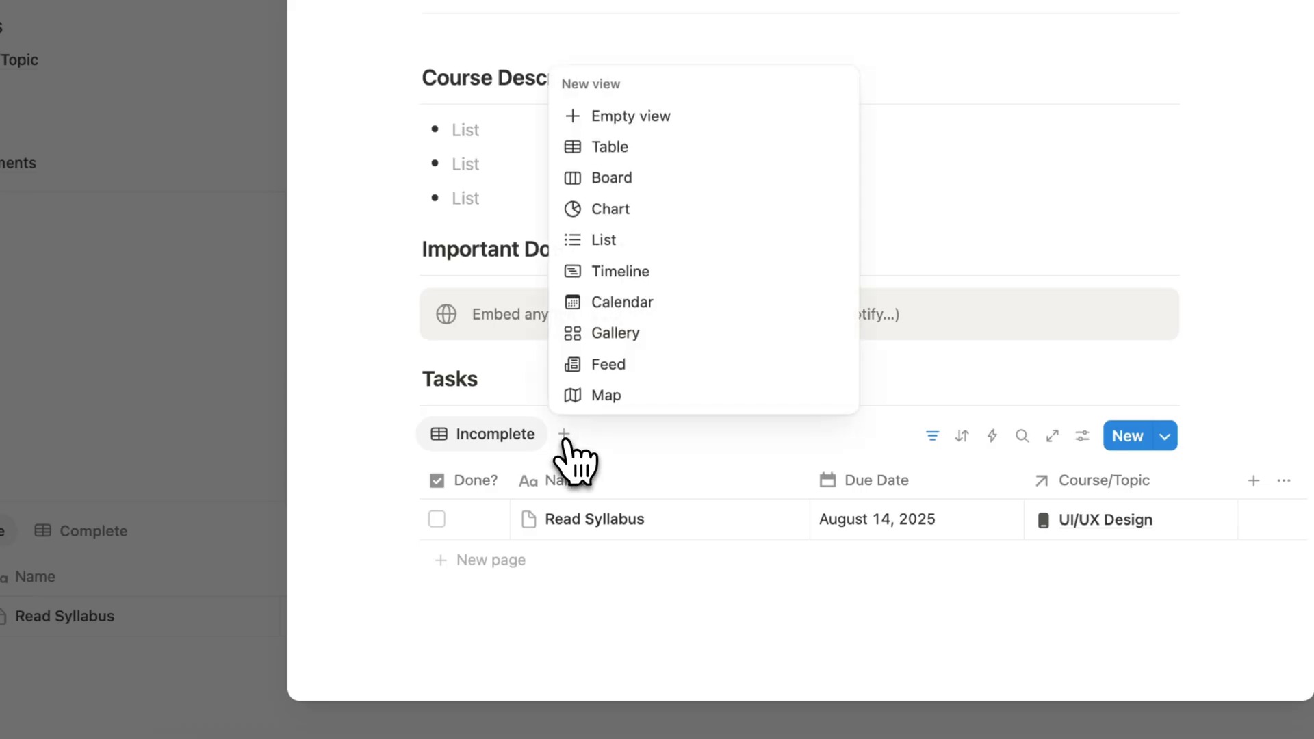
pyautogui.click(668, 117)
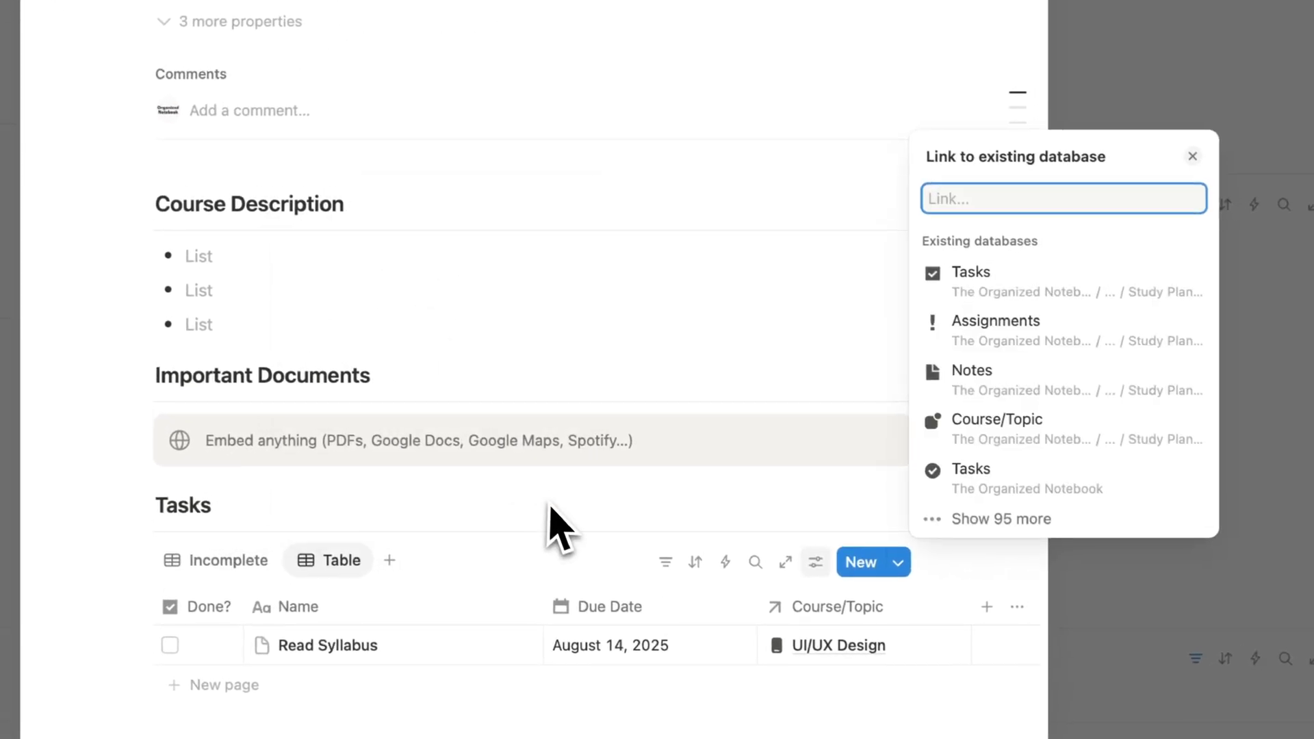
pyautogui.click(967, 293)
pyautogui.click(990, 499)
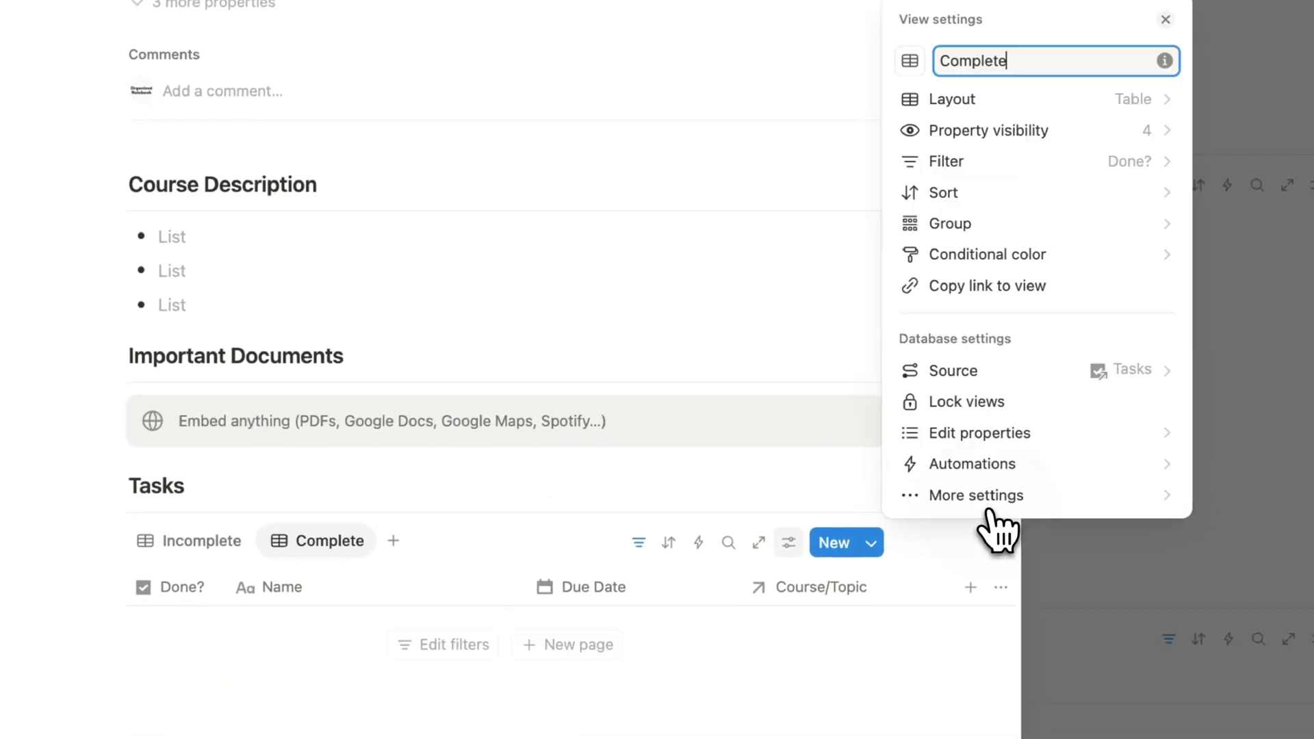
pyautogui.click(483, 521)
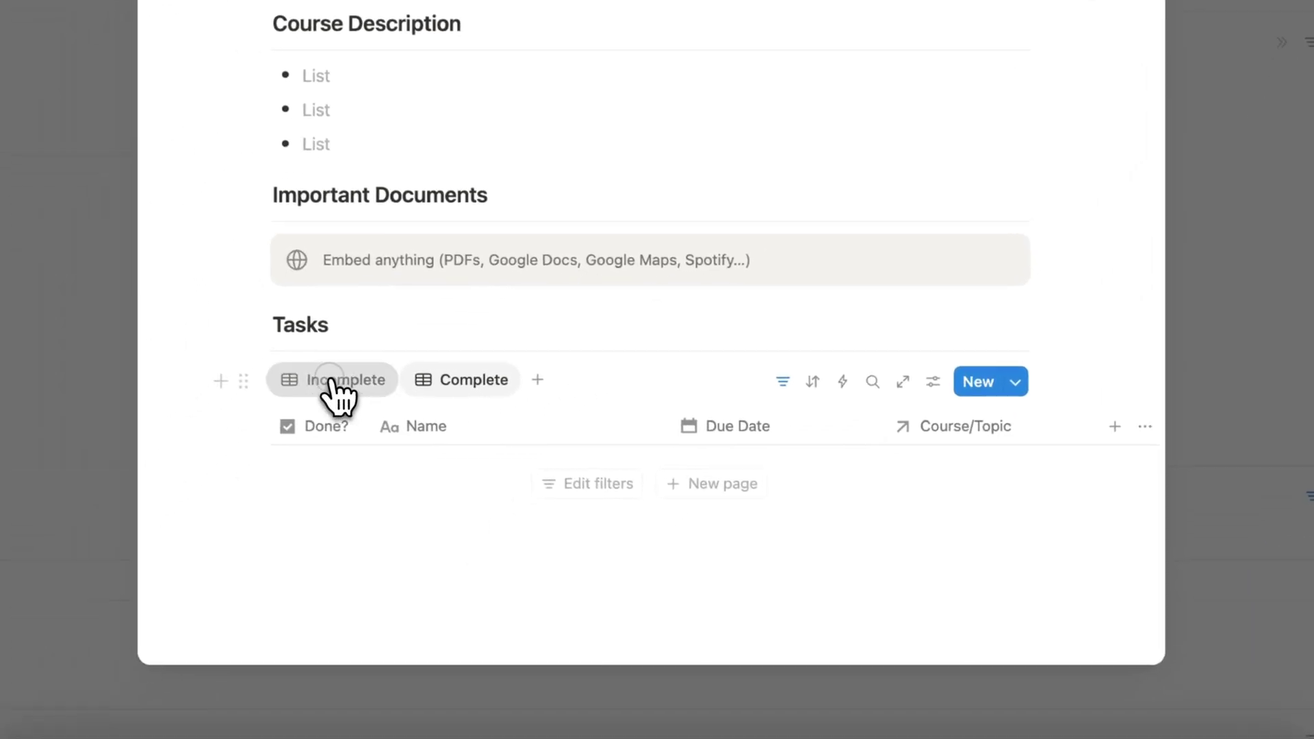
# Filter both Incomplete and Complete task views by Course/Topic = New Course/Topic, saved for everyone.
pyautogui.click(198, 541)
pyautogui.click(802, 363)
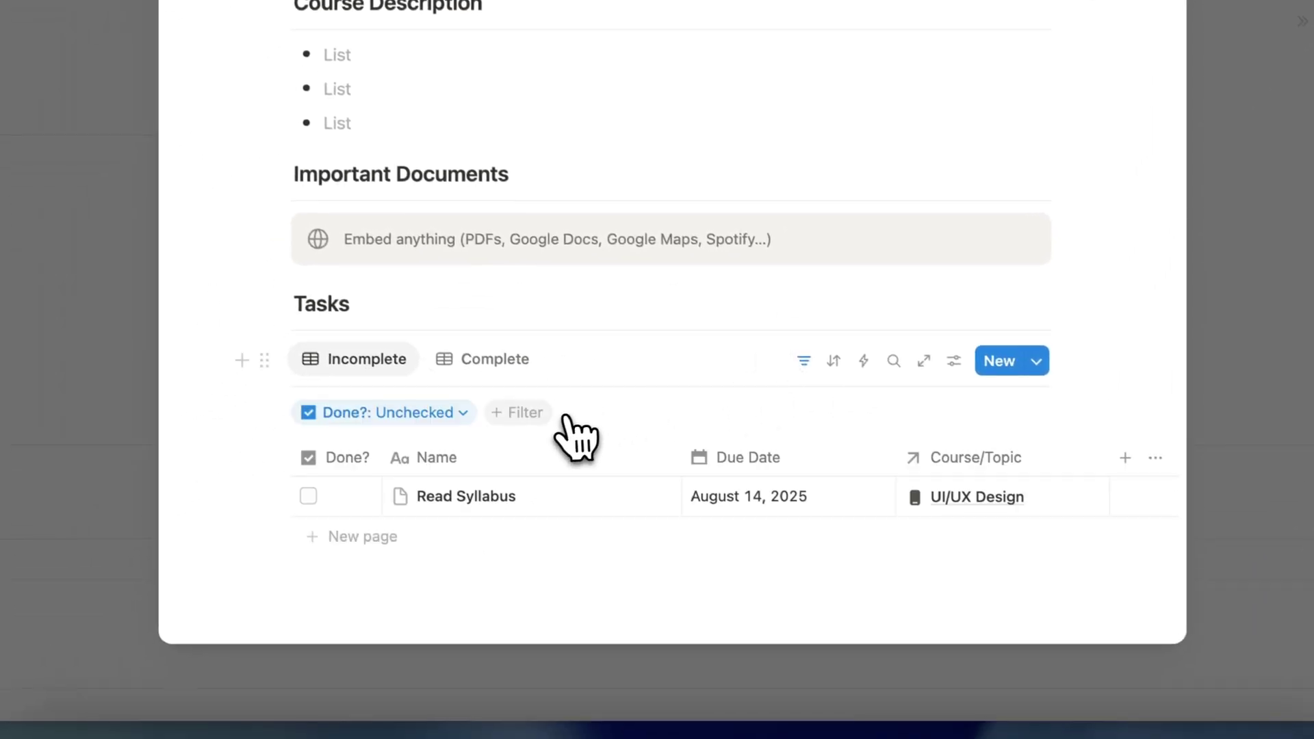
pyautogui.click(520, 413)
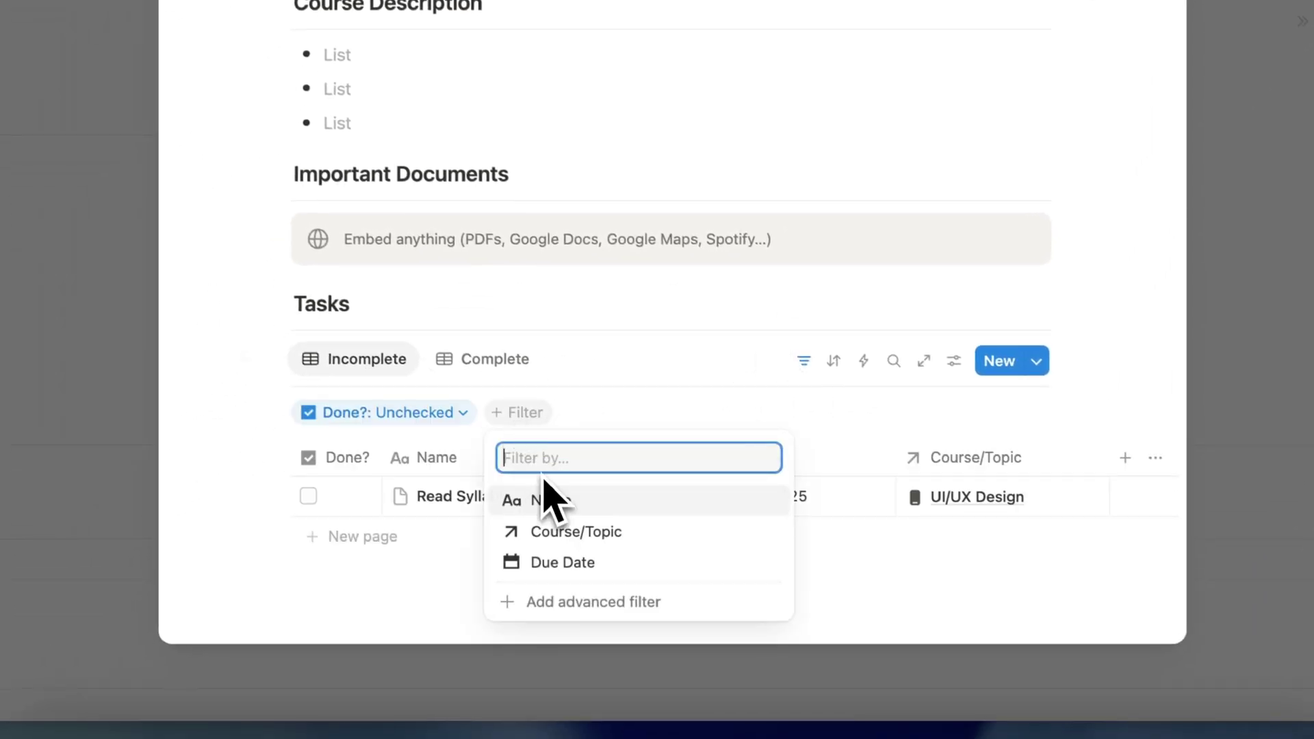
pyautogui.click(565, 534)
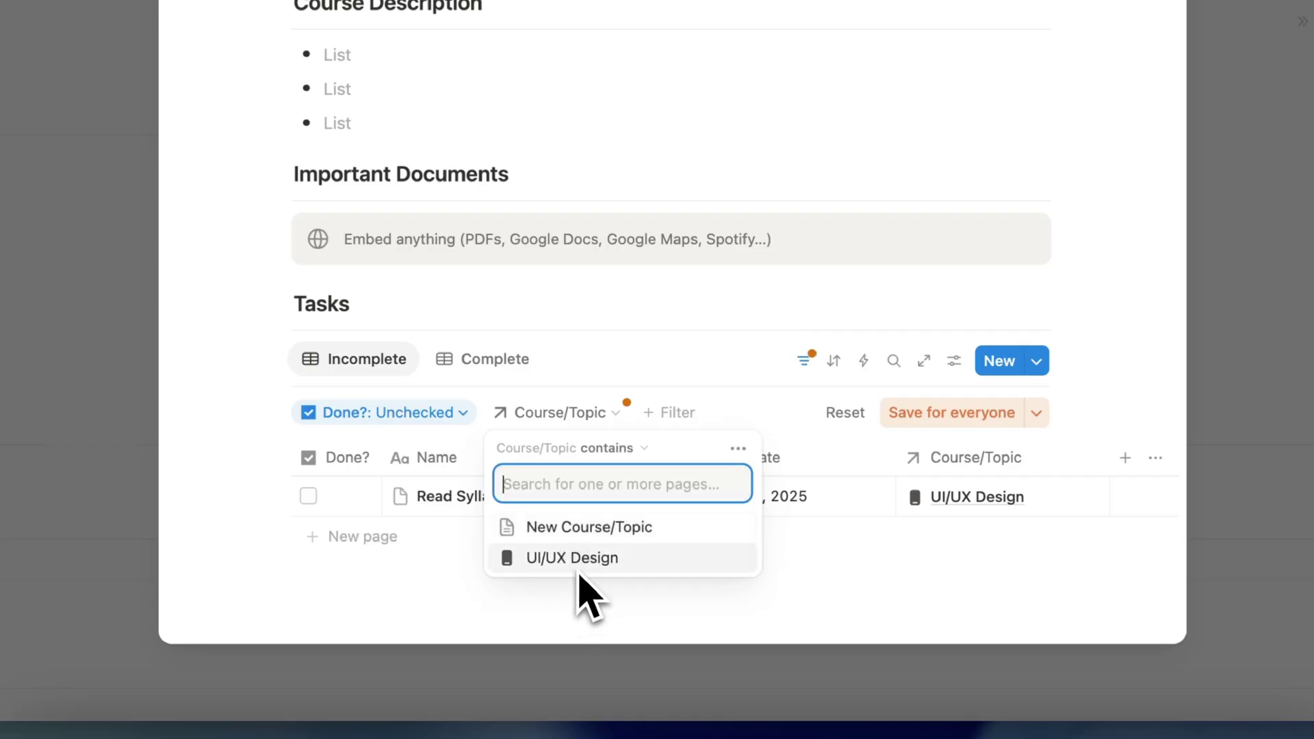
pyautogui.click(568, 529)
pyautogui.click(945, 415)
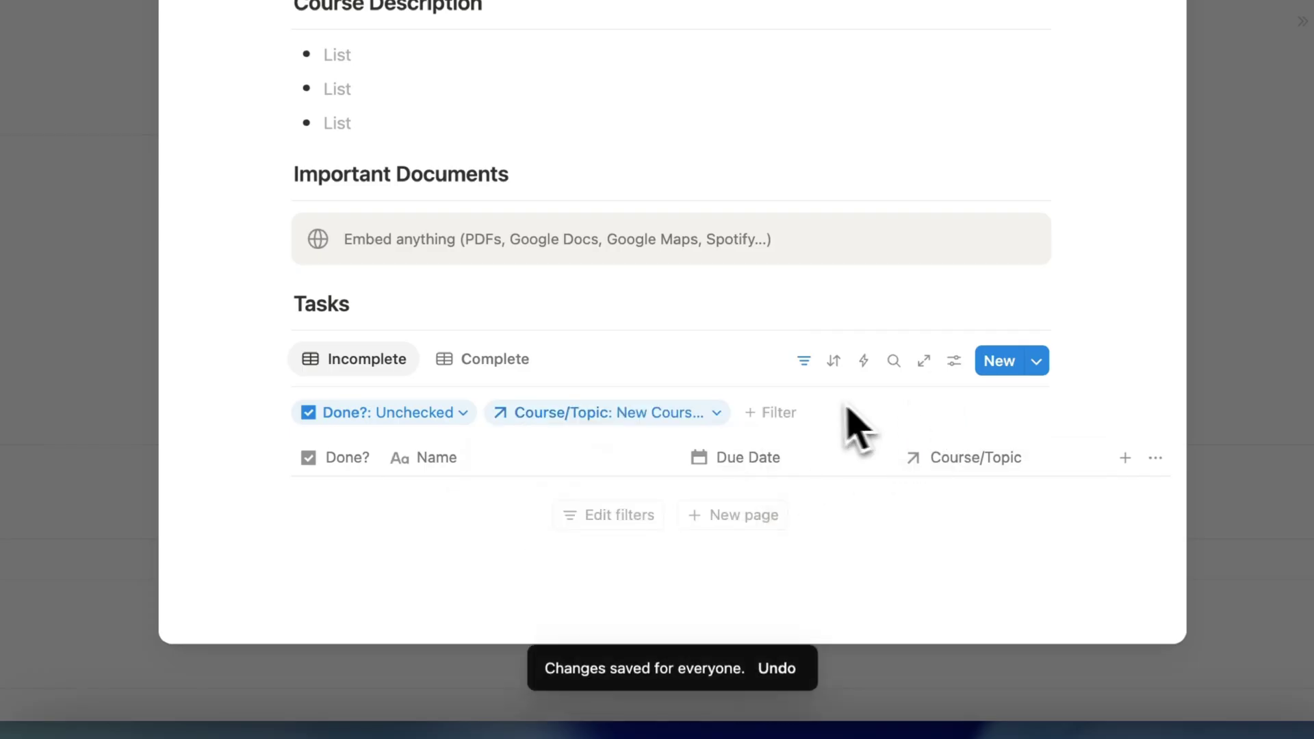
pyautogui.click(465, 366)
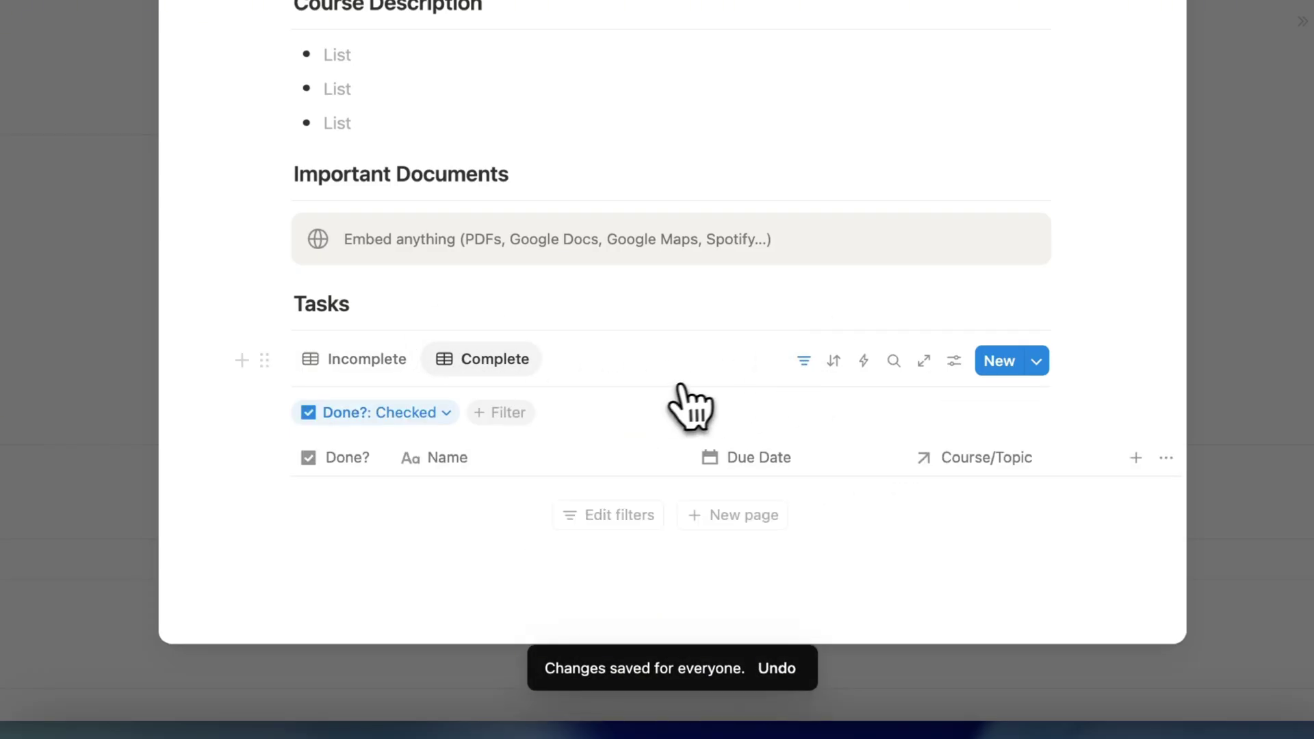
pyautogui.click(510, 412)
pyautogui.click(577, 534)
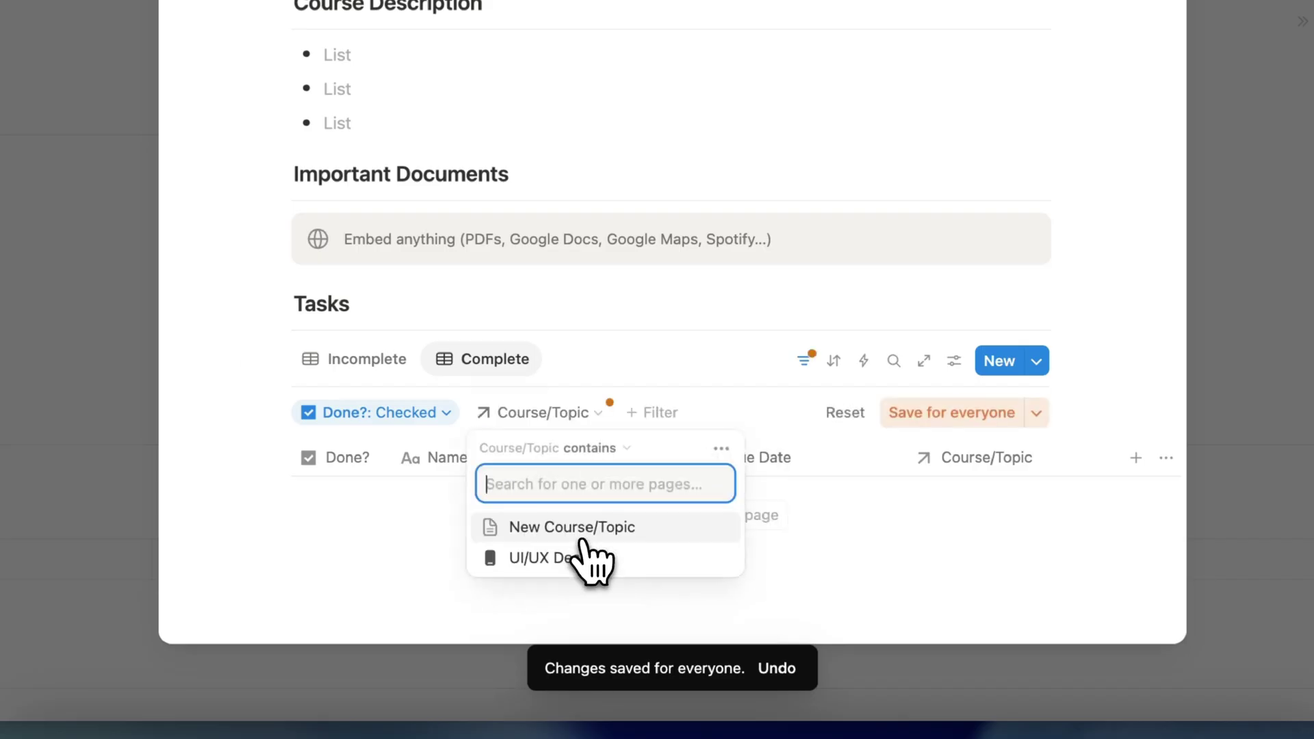
pyautogui.click(612, 534)
pyautogui.click(958, 415)
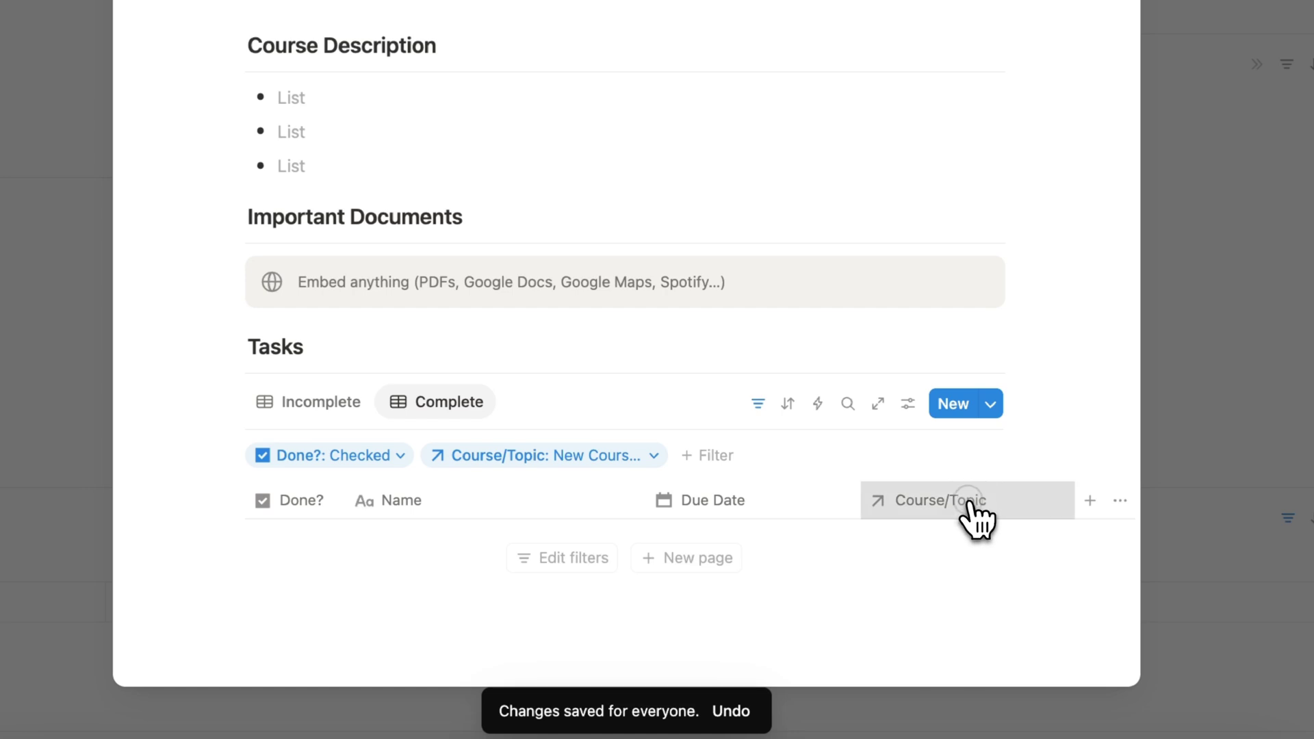
# Hide the Course/Topic column in the Tasks table views.
pyautogui.click(970, 501)
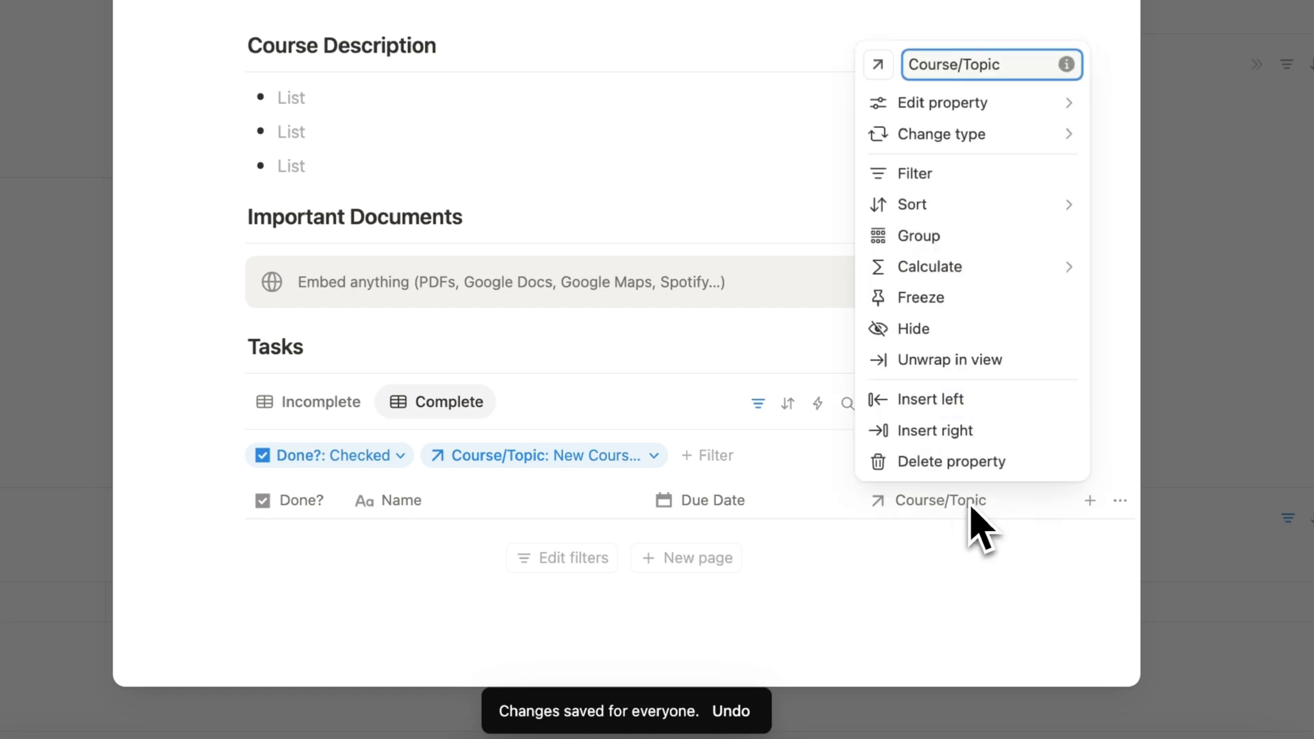
pyautogui.click(921, 330)
pyautogui.click(325, 402)
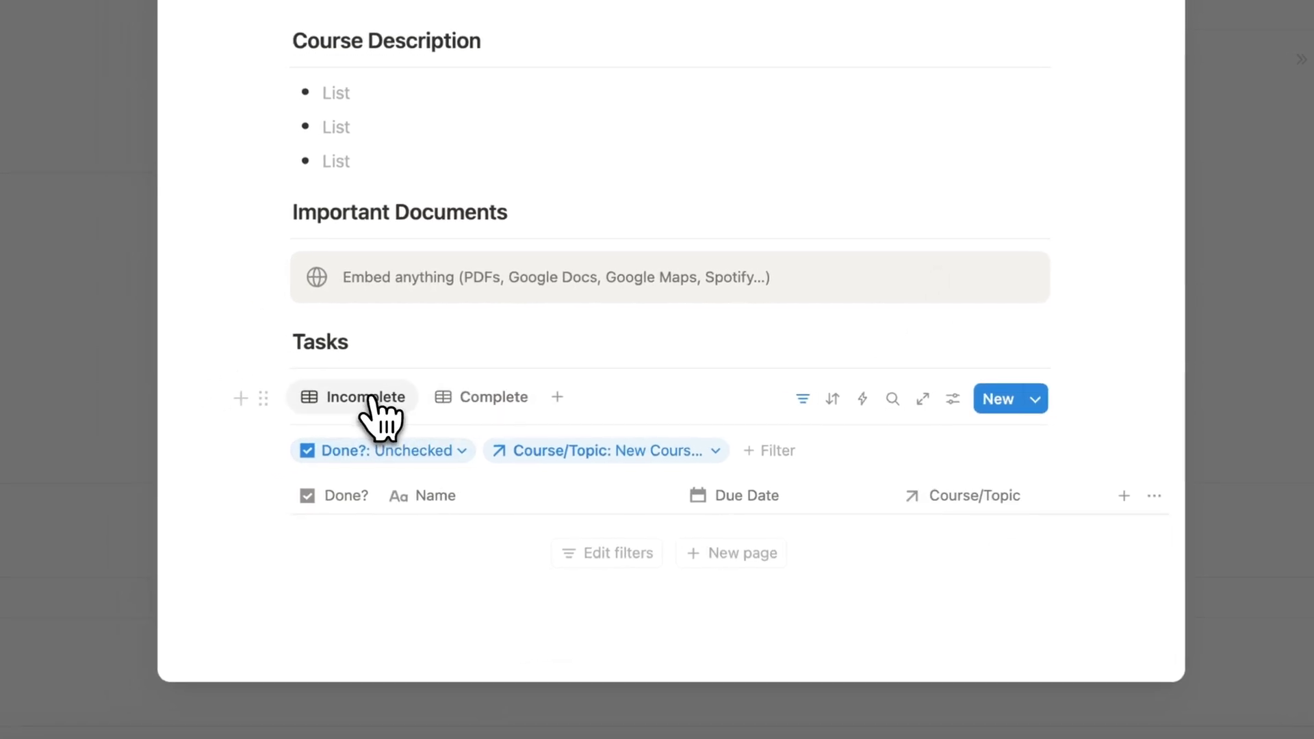
pyautogui.click(1020, 498)
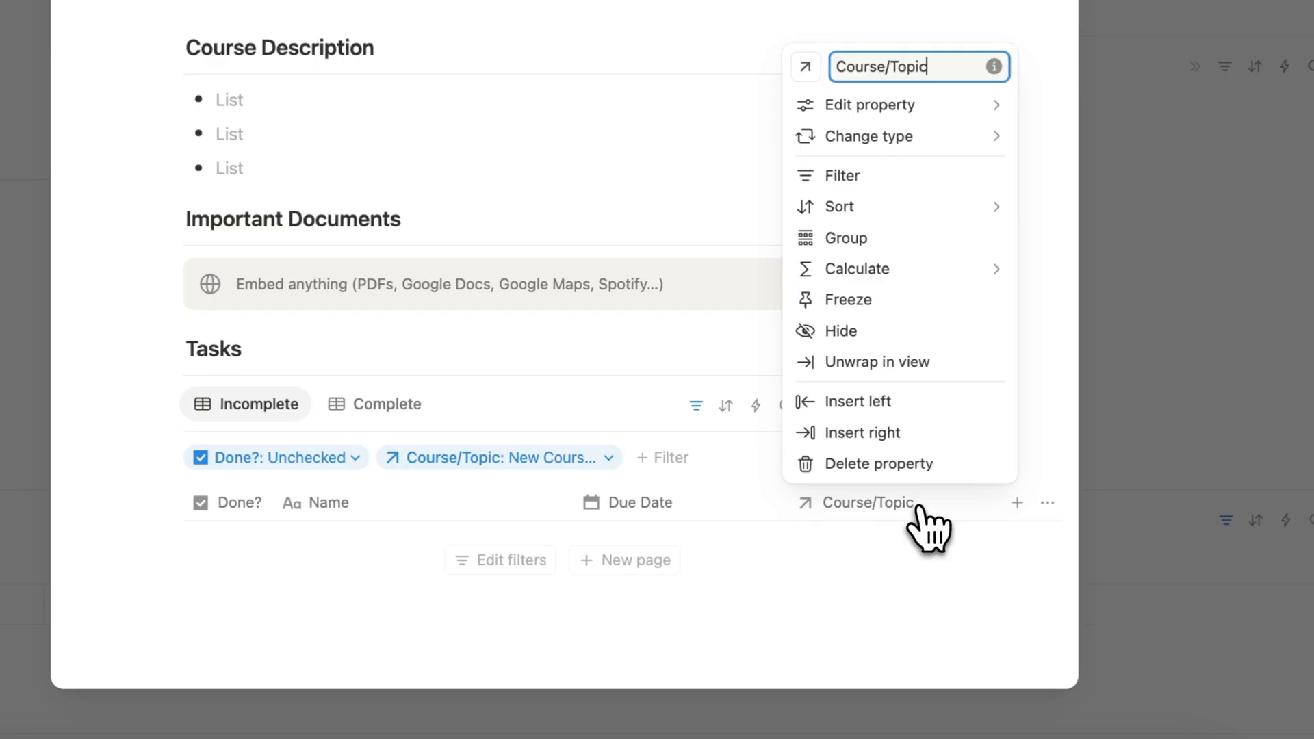
pyautogui.click(854, 331)
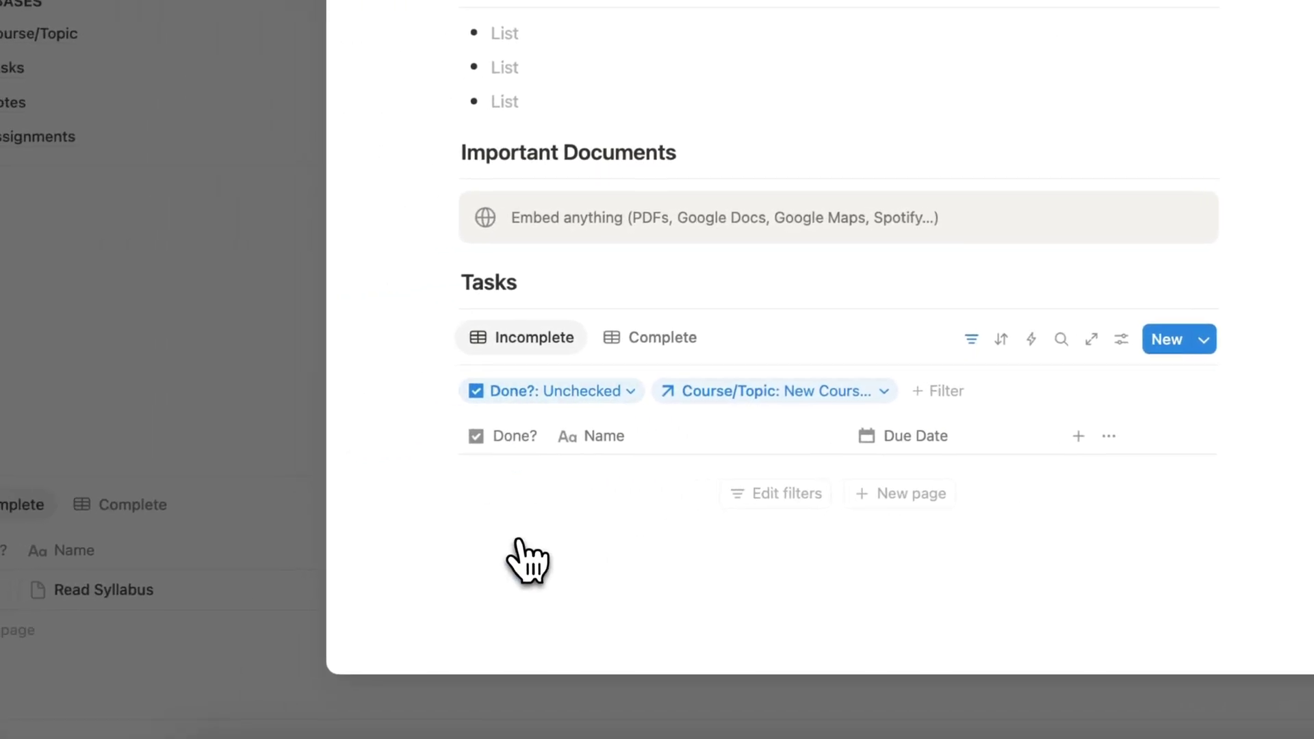
# Add a Notes heading with a divider below the Tasks table.
pyautogui.click(269, 601)
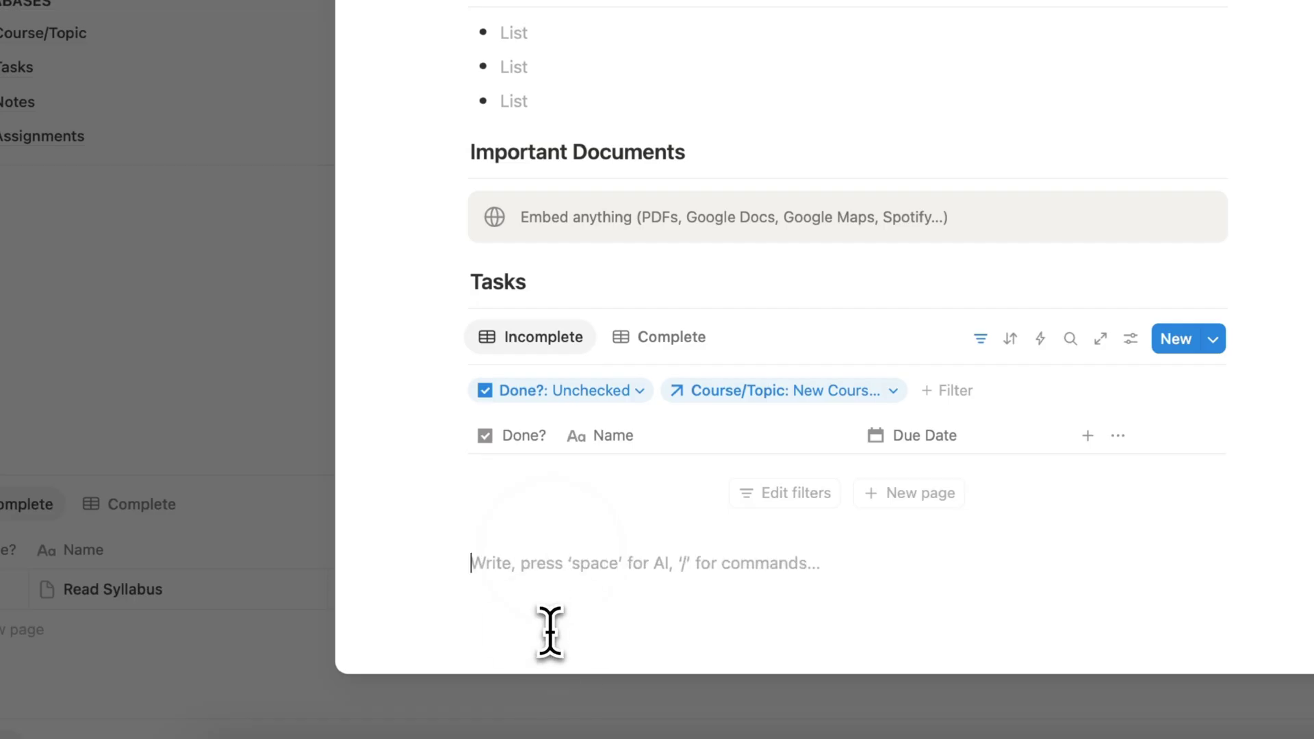
pyautogui.write('/')
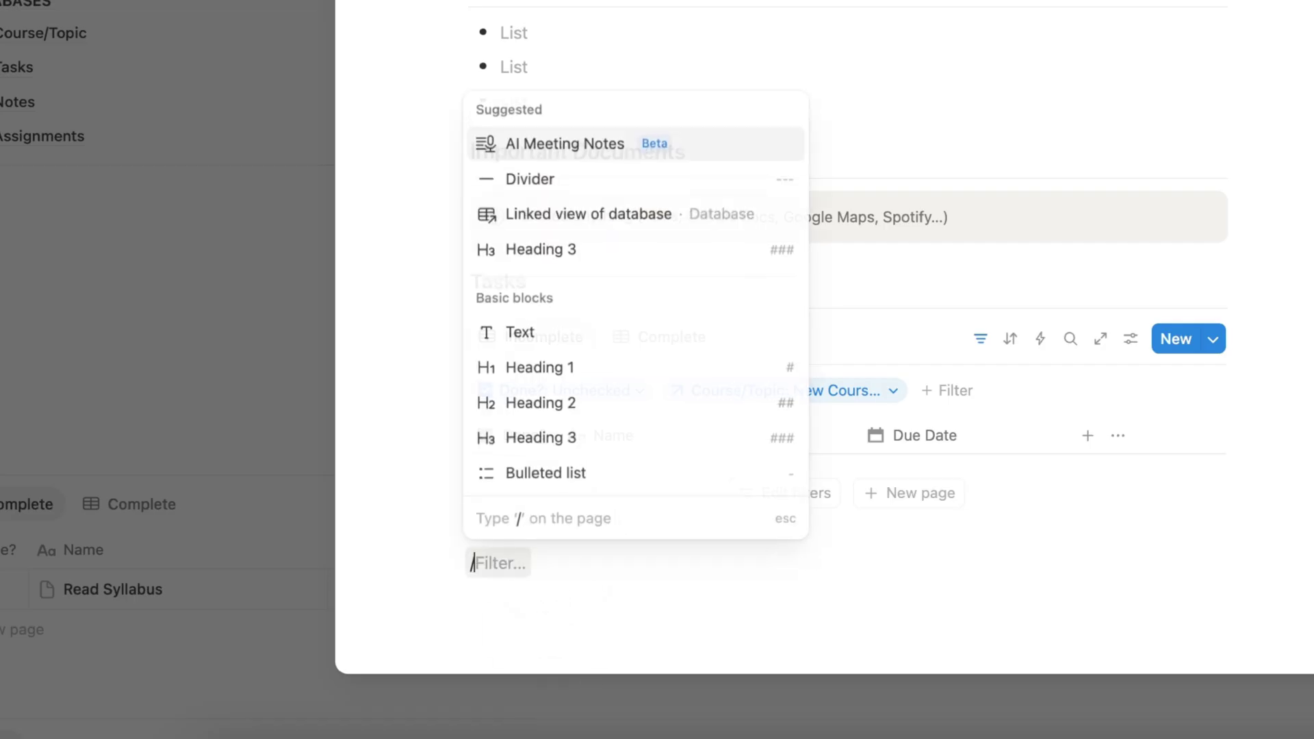
pyautogui.write('heading')
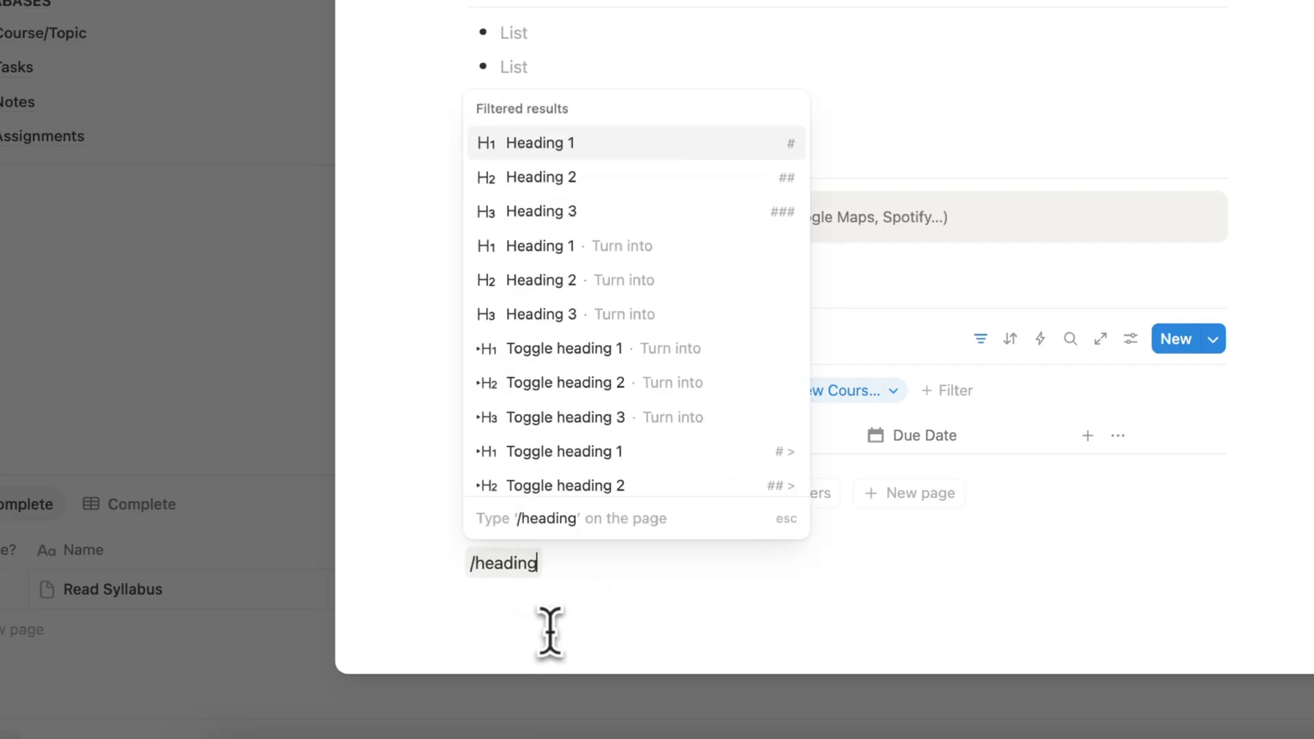
pyautogui.click(579, 211)
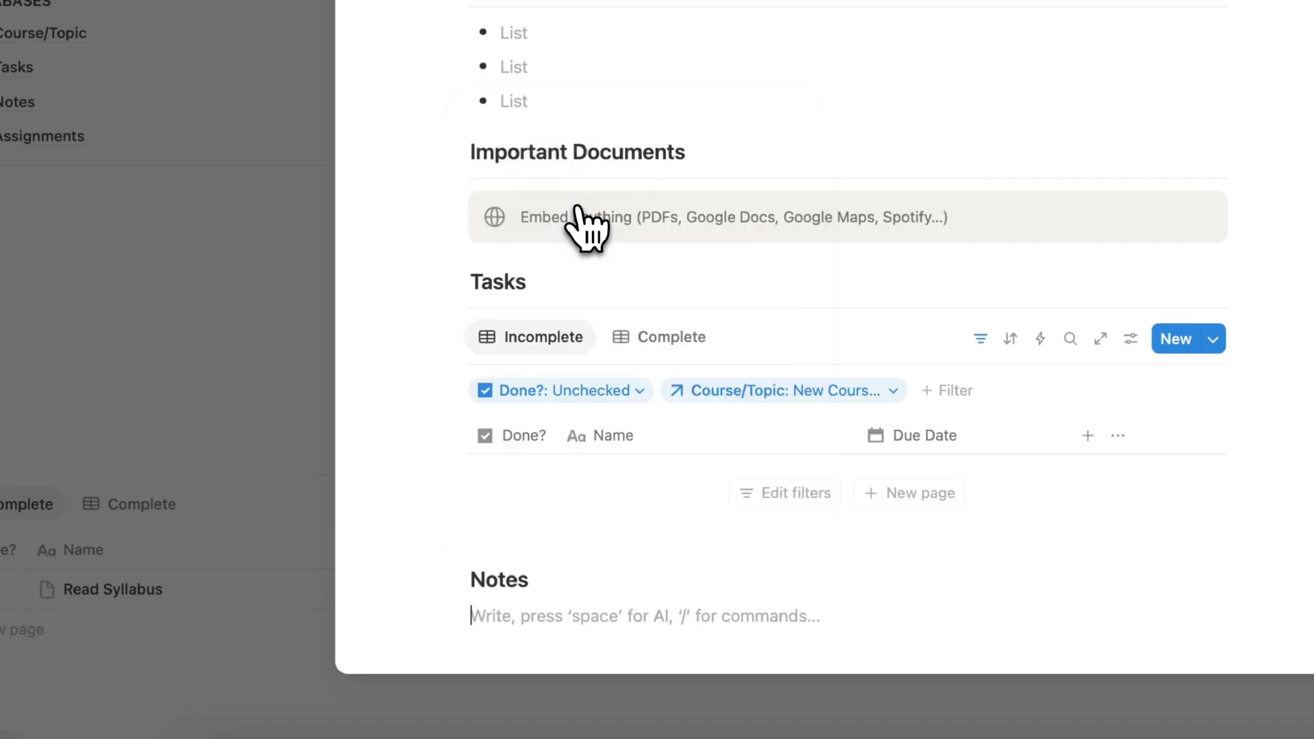
pyautogui.write('/divid')
pyautogui.press('Return')
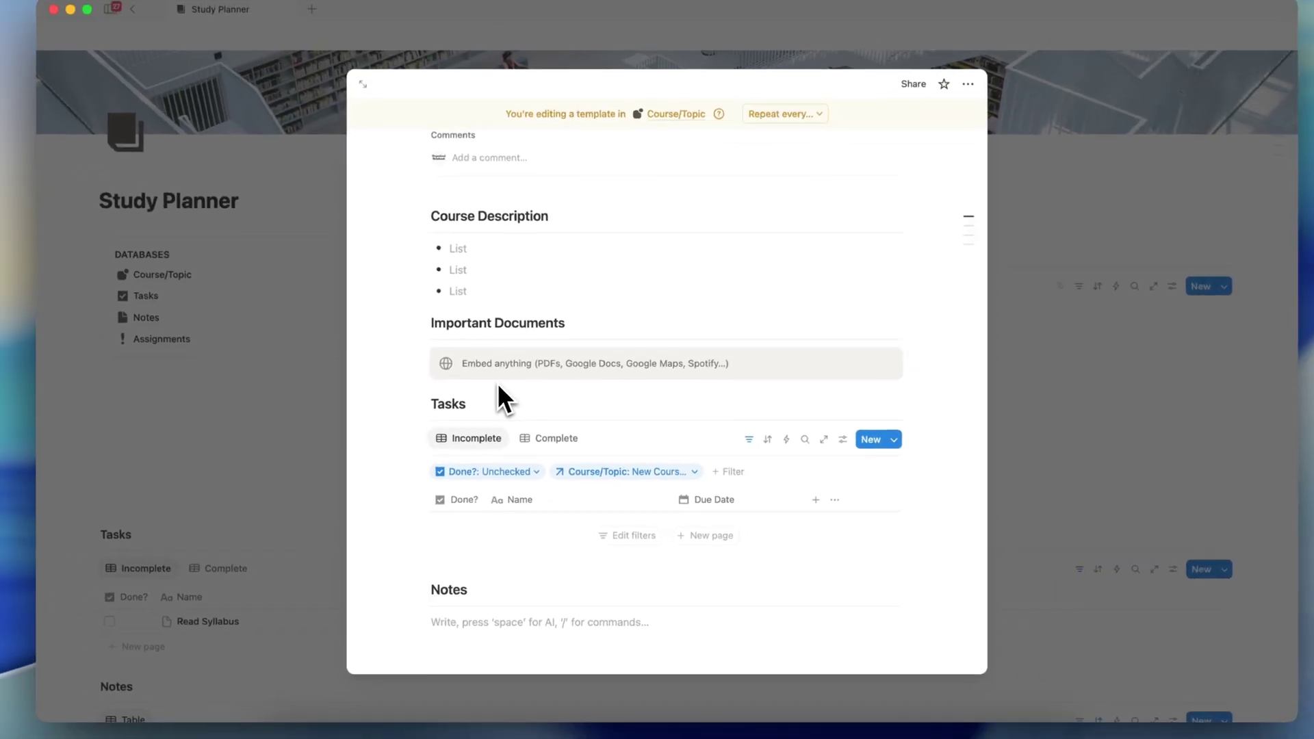
# Insert a linked Notes table filtered to New Course/Topic and save the filter for everyone.
pyautogui.write('/linked')
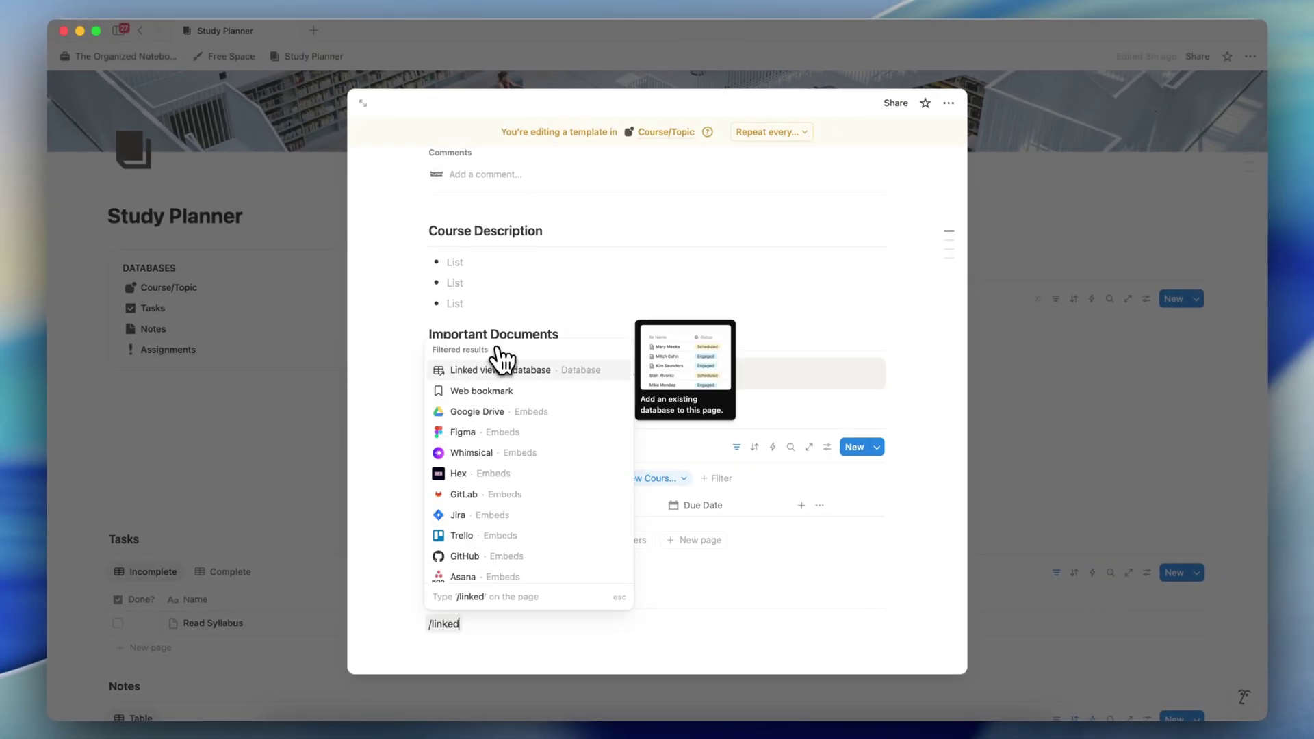
pyautogui.click(502, 356)
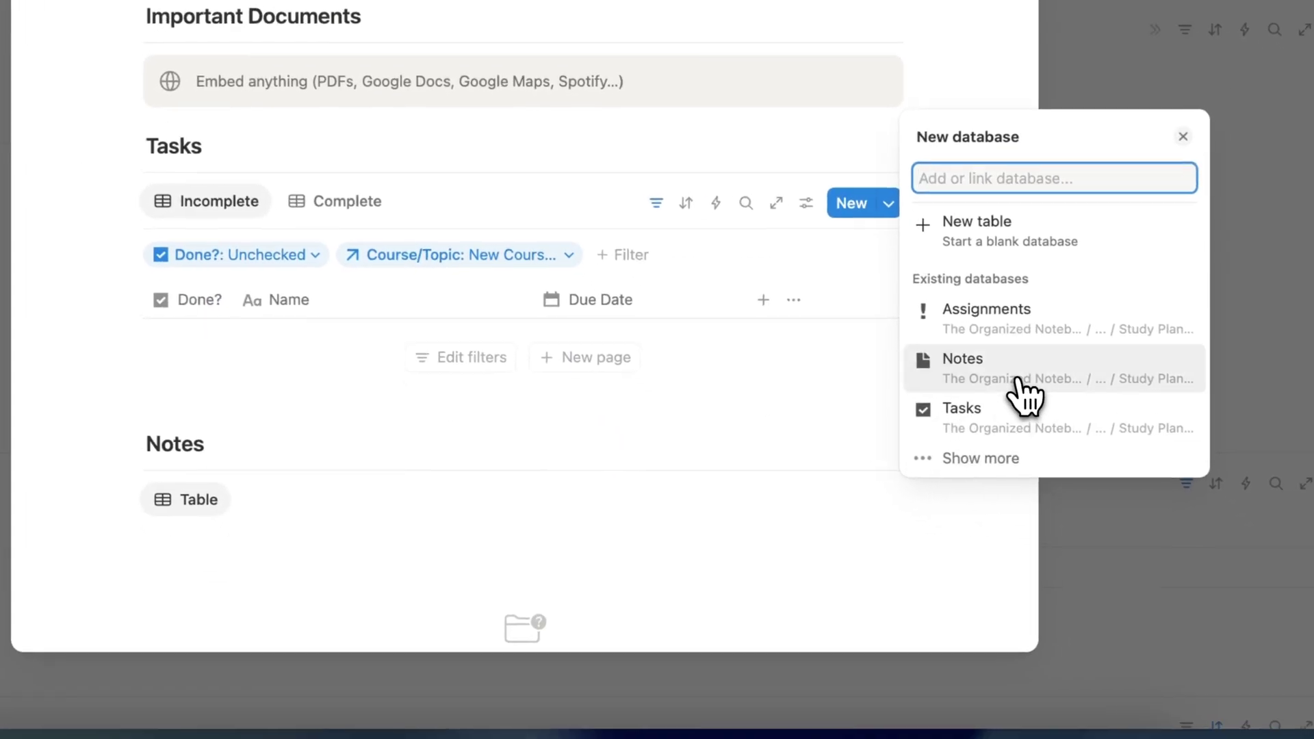
pyautogui.click(1019, 381)
pyautogui.click(985, 458)
pyautogui.click(573, 450)
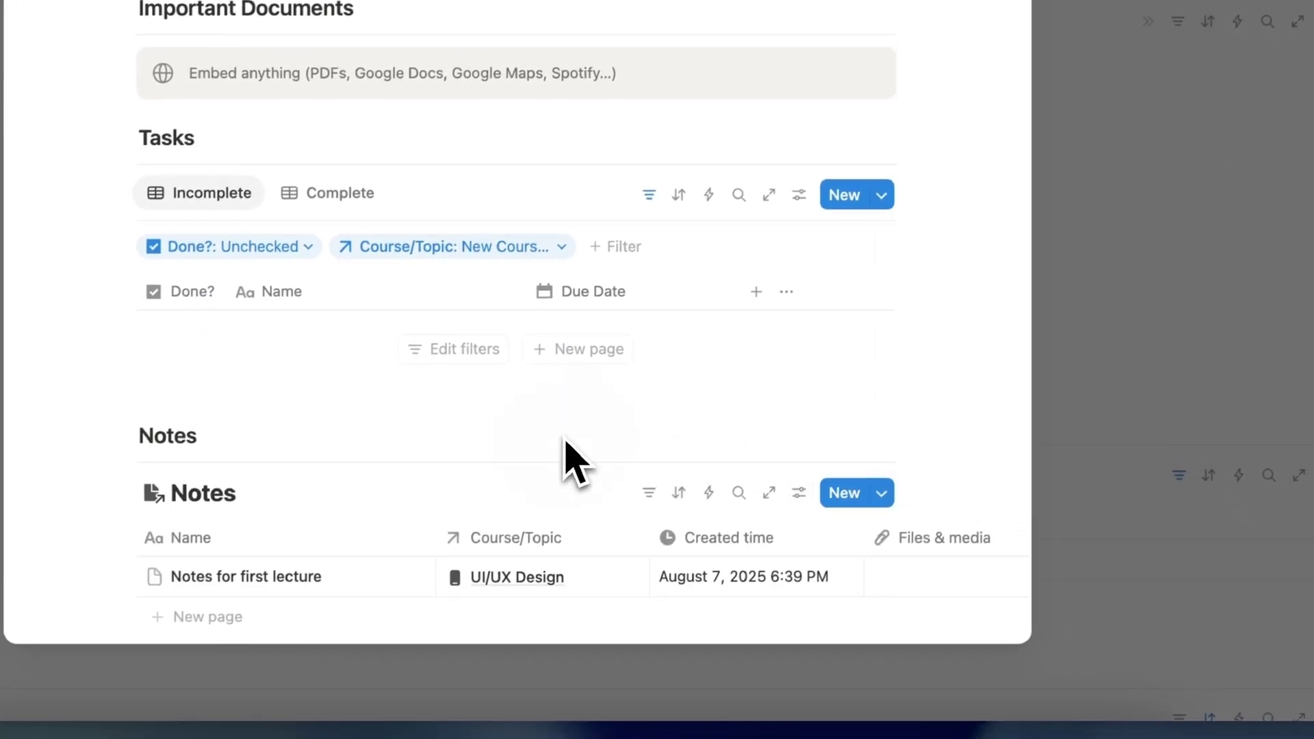
pyautogui.scroll(-2, 567, 443)
pyautogui.click(650, 358)
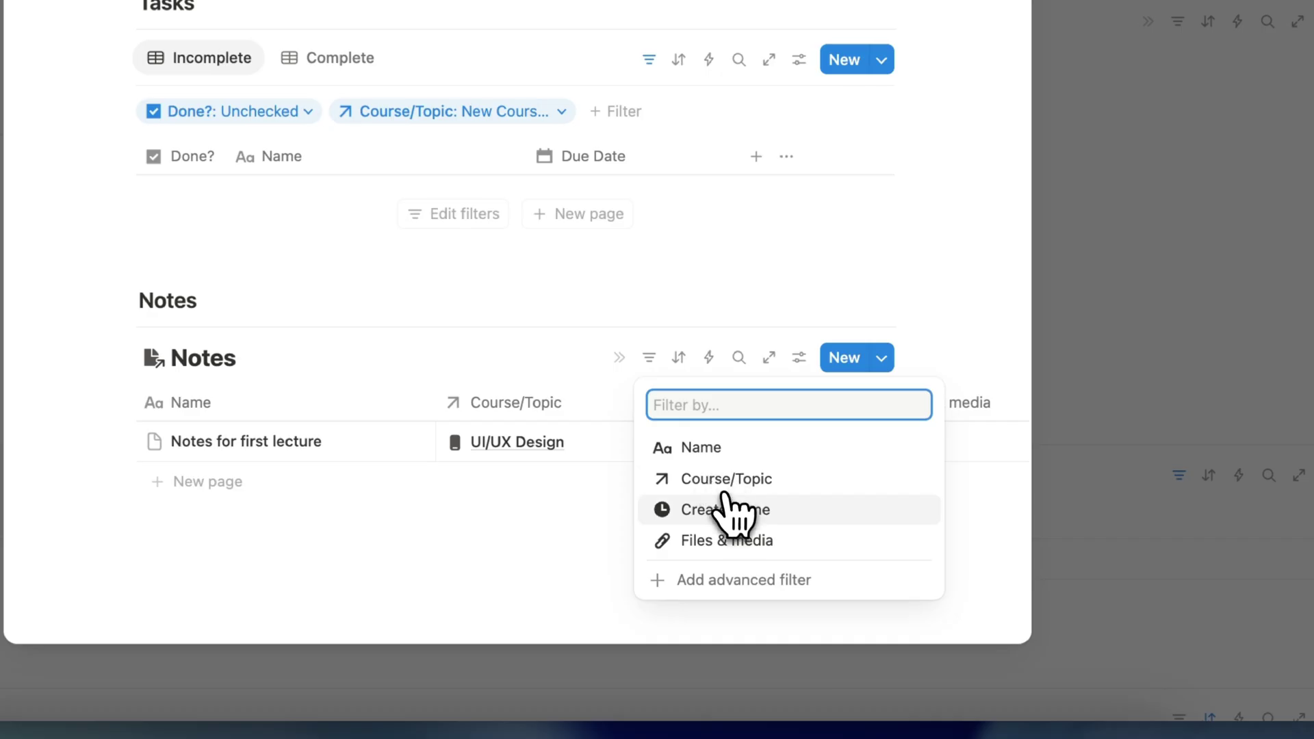
pyautogui.click(753, 480)
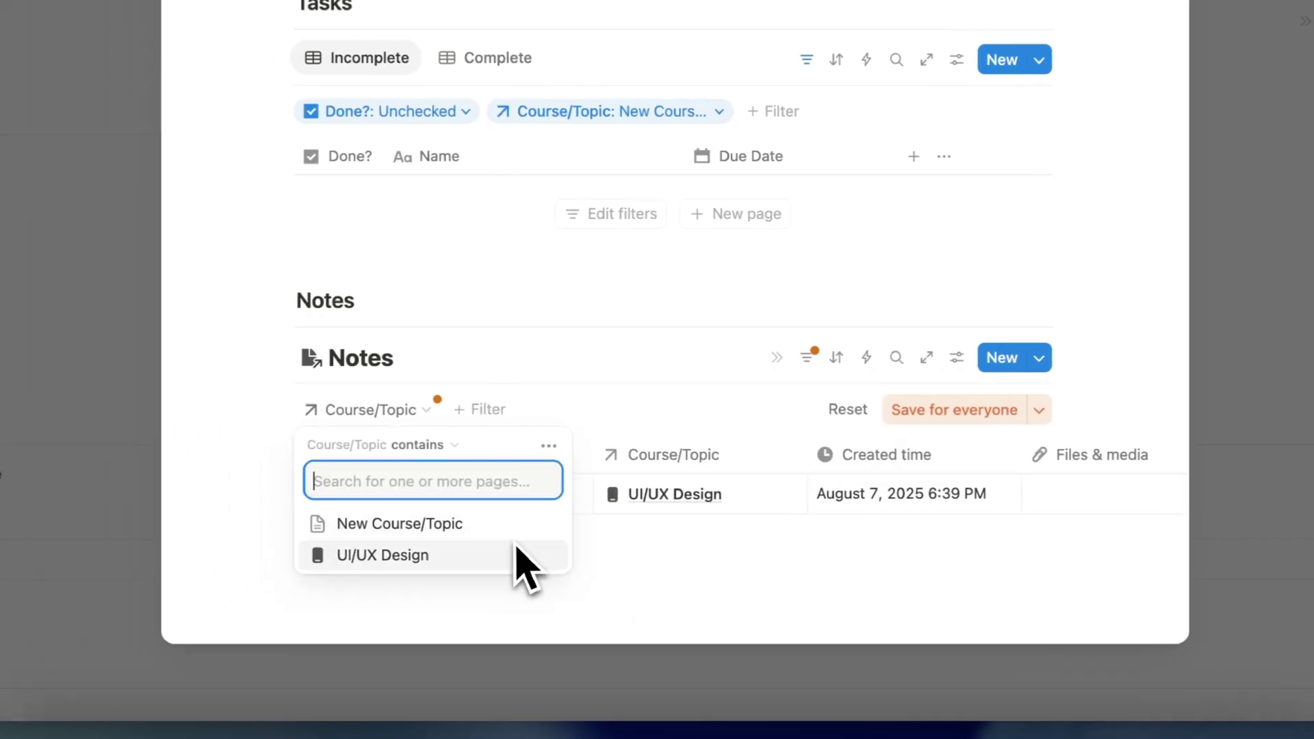
pyautogui.click(384, 525)
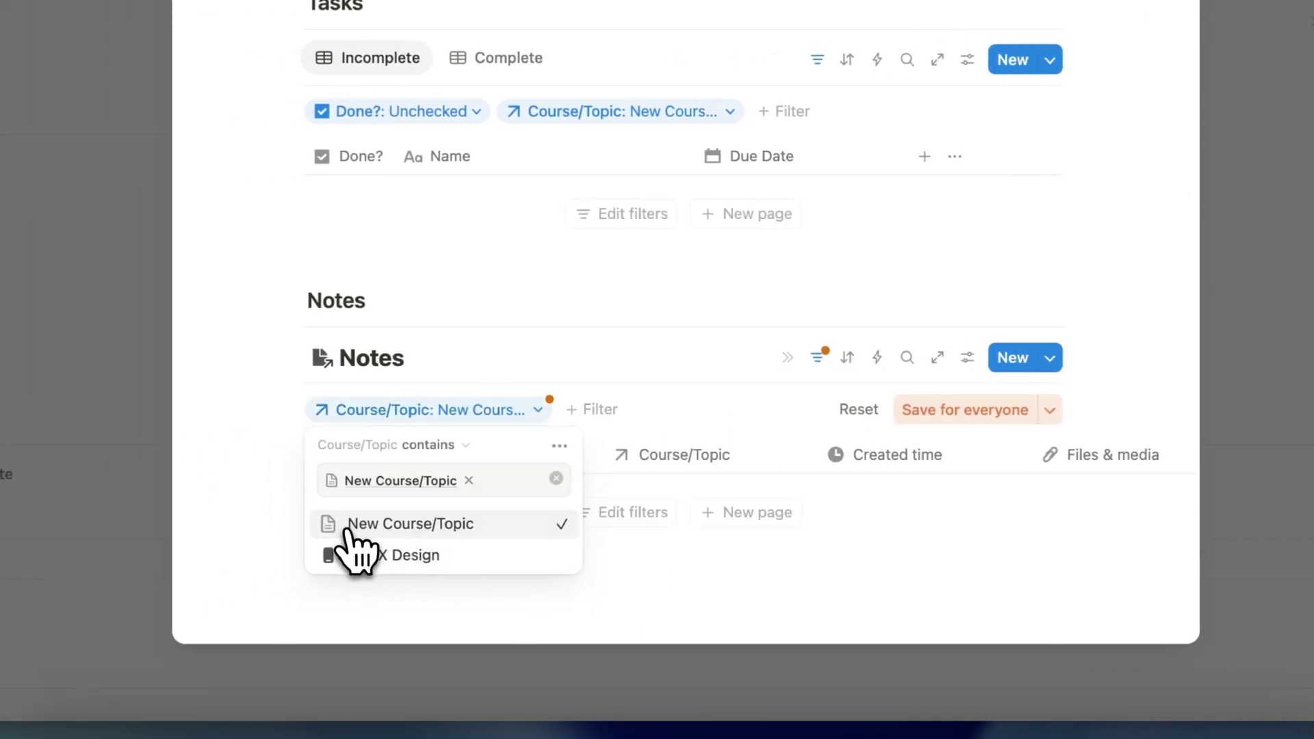
pyautogui.click(930, 432)
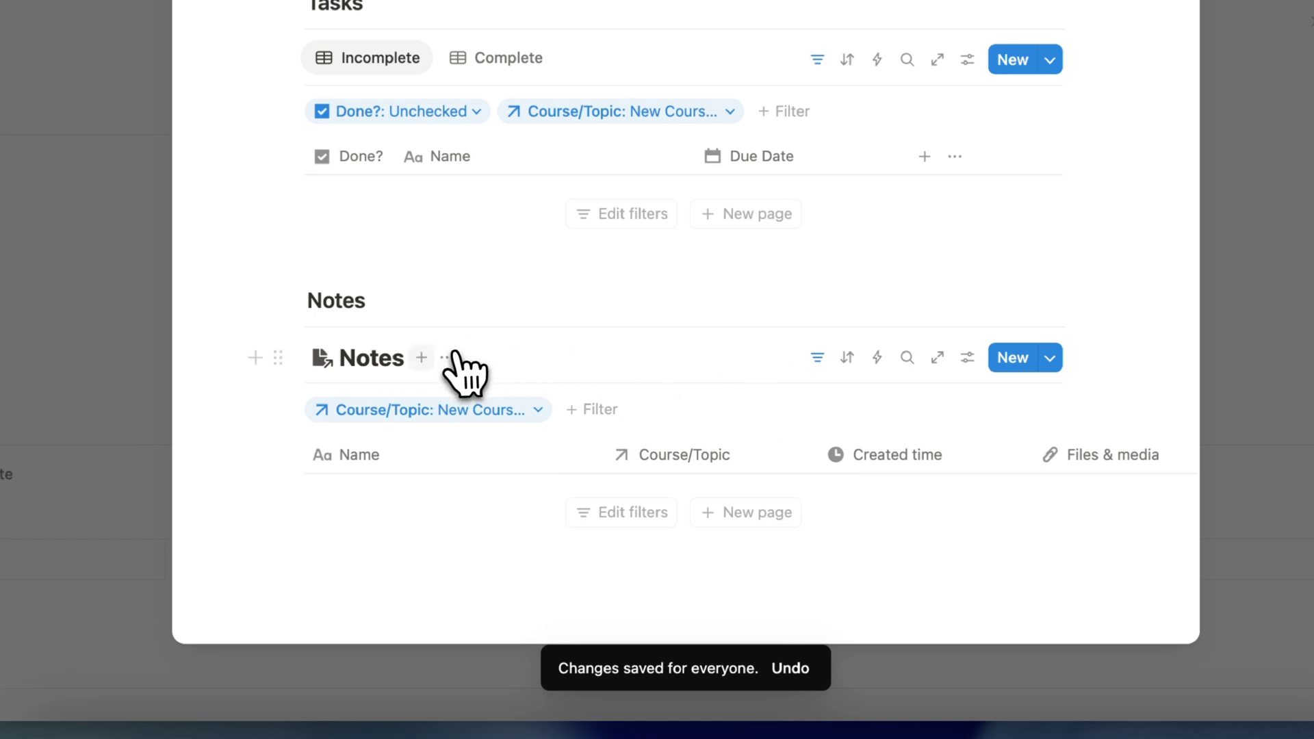
# Hide the Notes database title and its Course/Topic column.
pyautogui.click(446, 358)
pyautogui.click(519, 527)
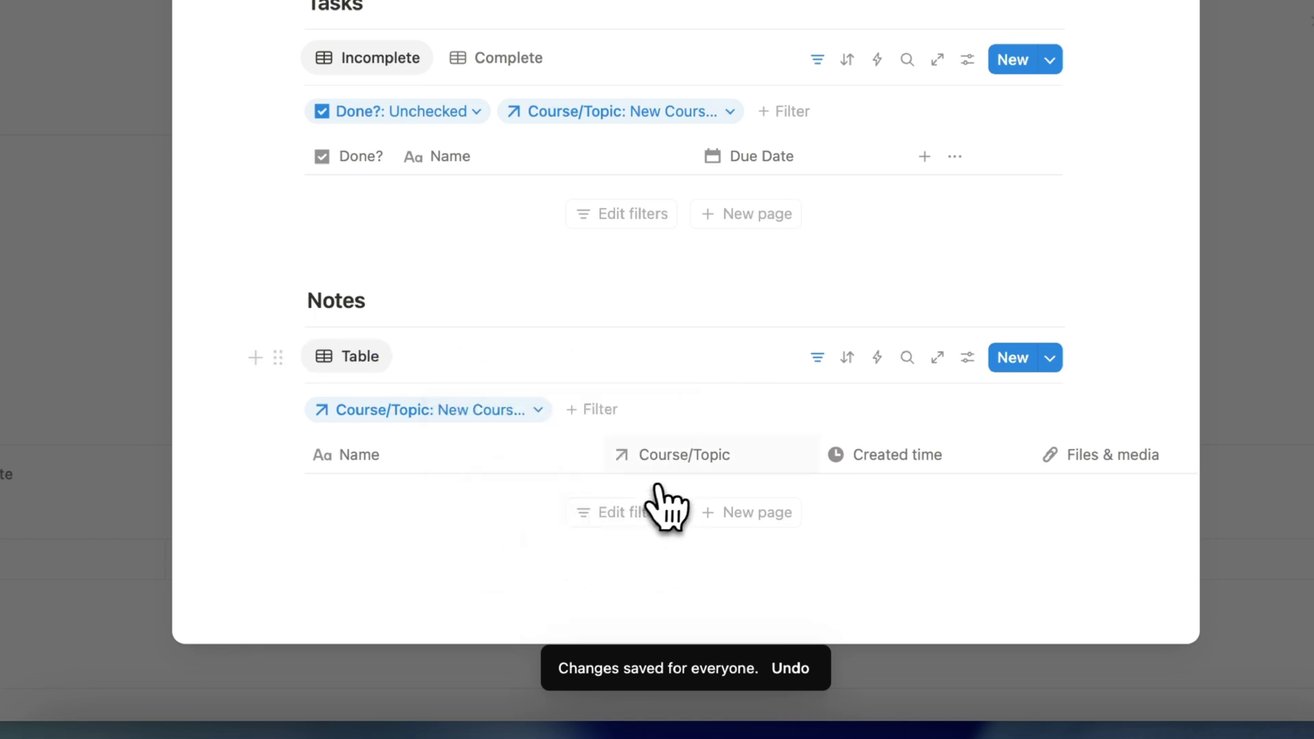
pyautogui.click(712, 457)
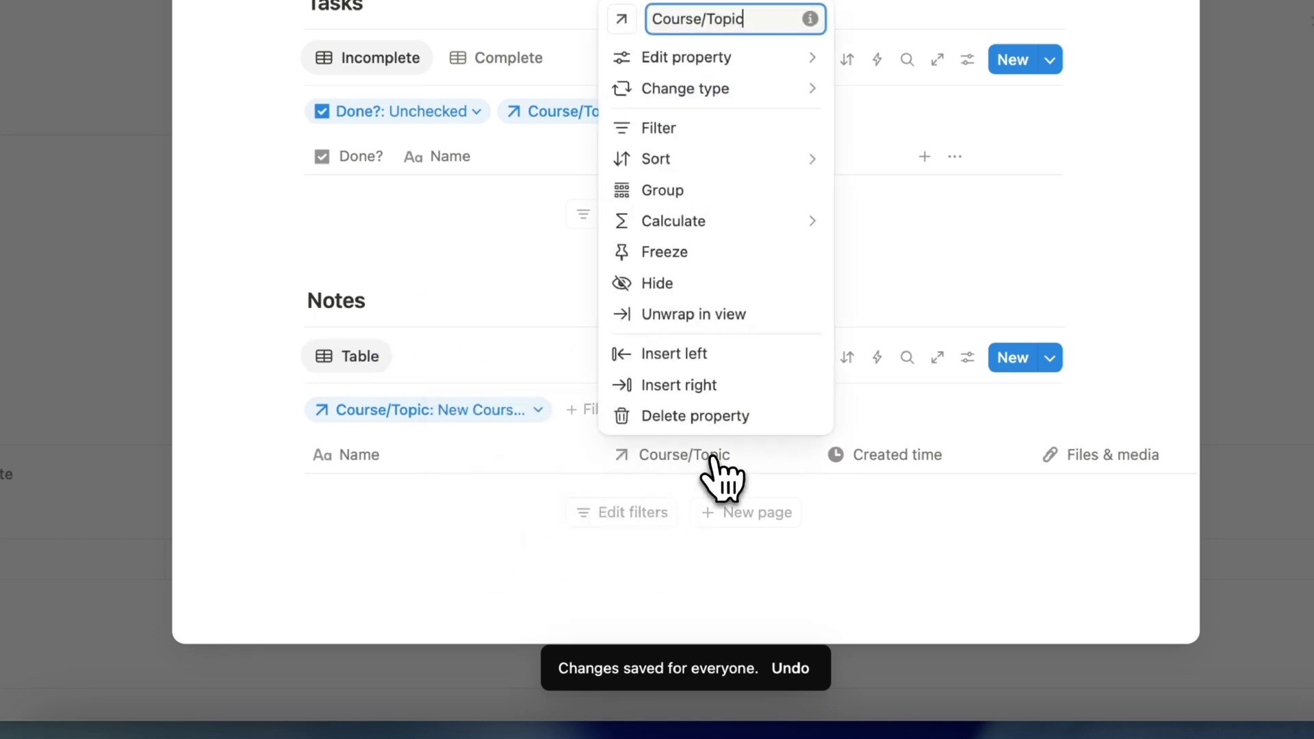
pyautogui.click(686, 286)
pyautogui.scroll(-1, 657, 575)
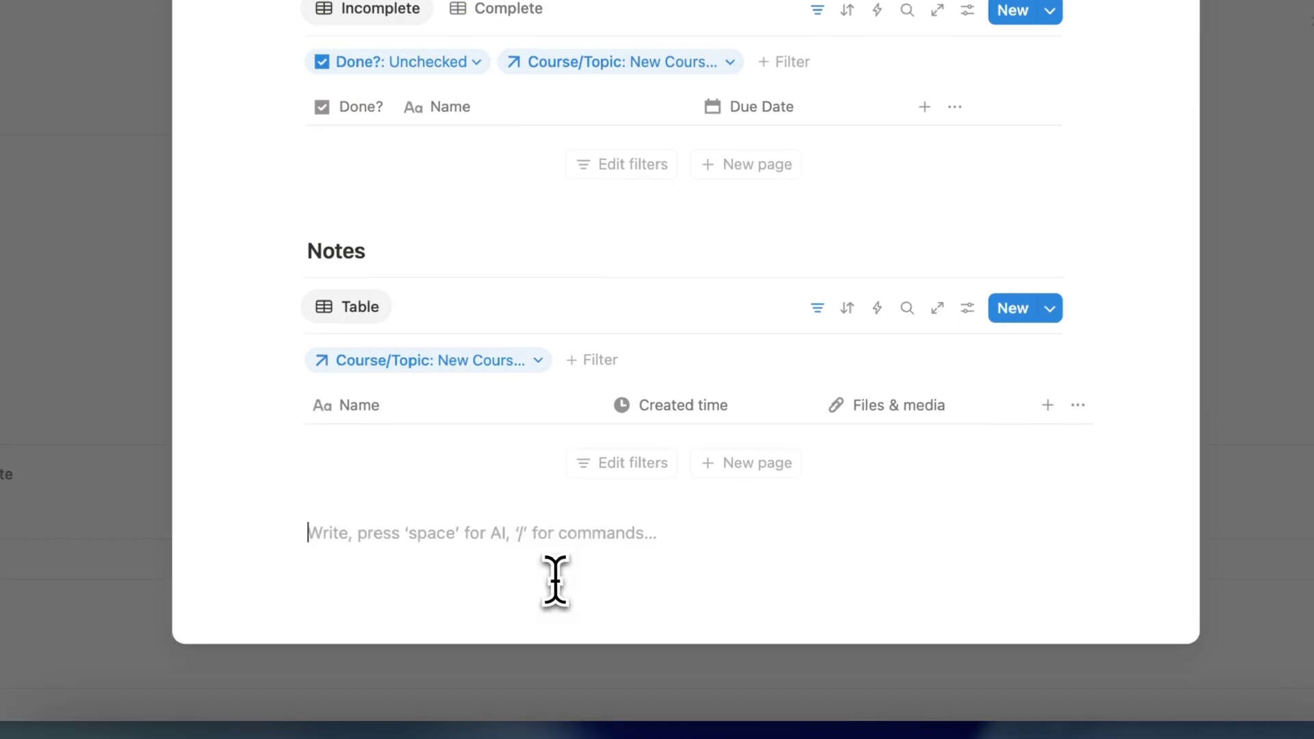
# Add an Assignments heading with an empty block beneath it.
pyautogui.write('/')
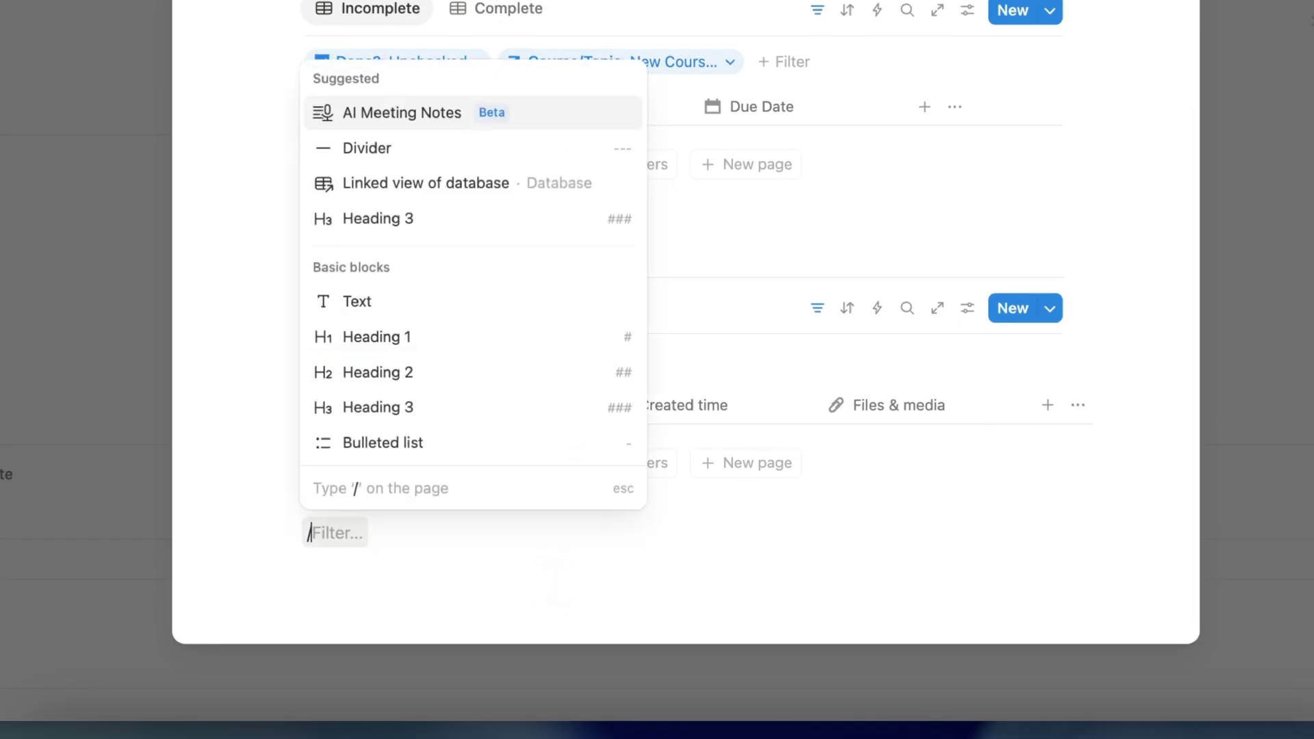
pyautogui.write('heading')
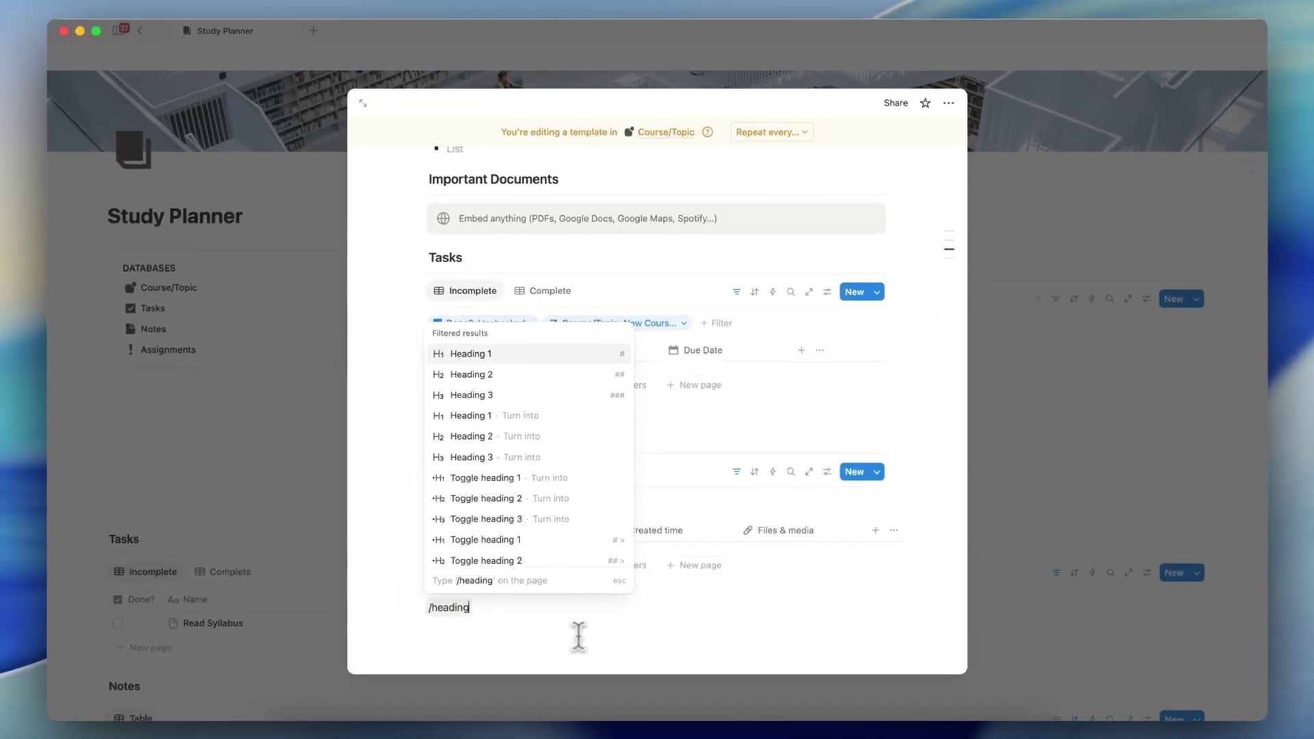
pyautogui.click(540, 395)
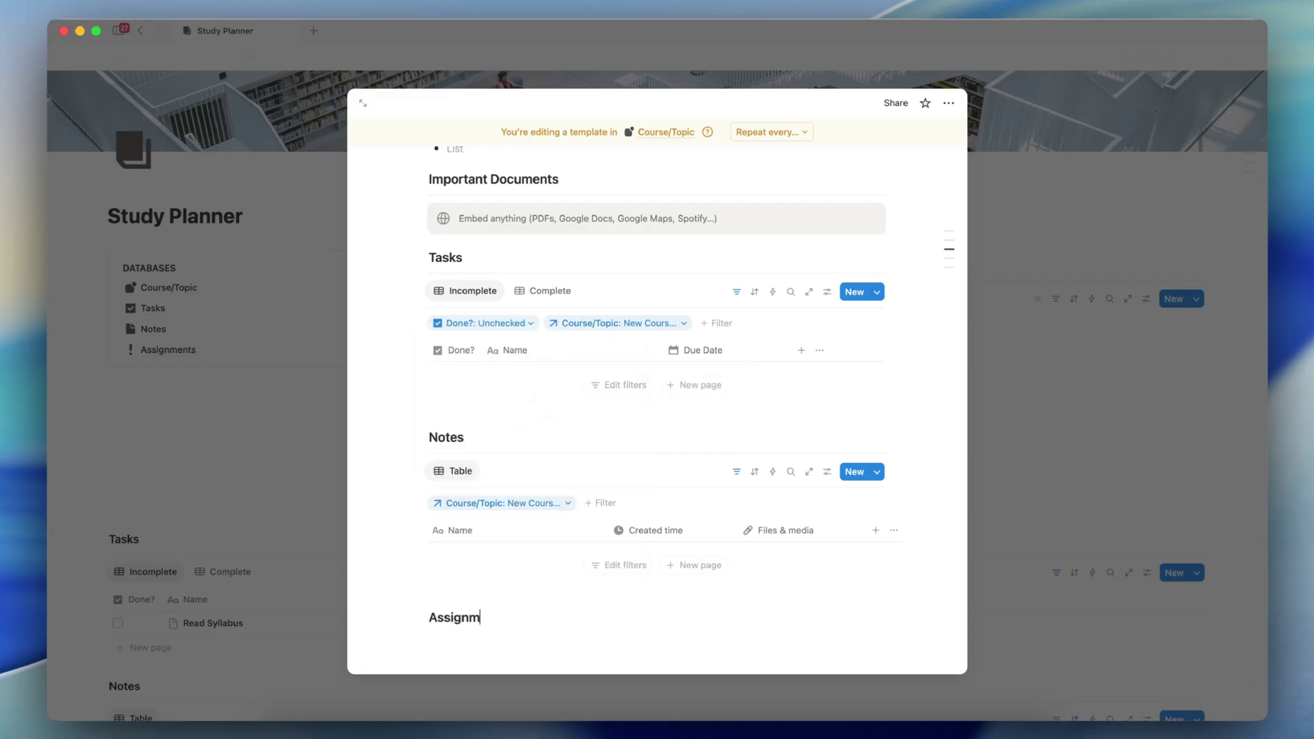
pyautogui.press('Return')
pyautogui.write('/pro')
pyautogui.press('BackSpace')
pyautogui.press('BackSpace')
pyautogui.press('BackSpace')
pyautogui.press('BackSpace')
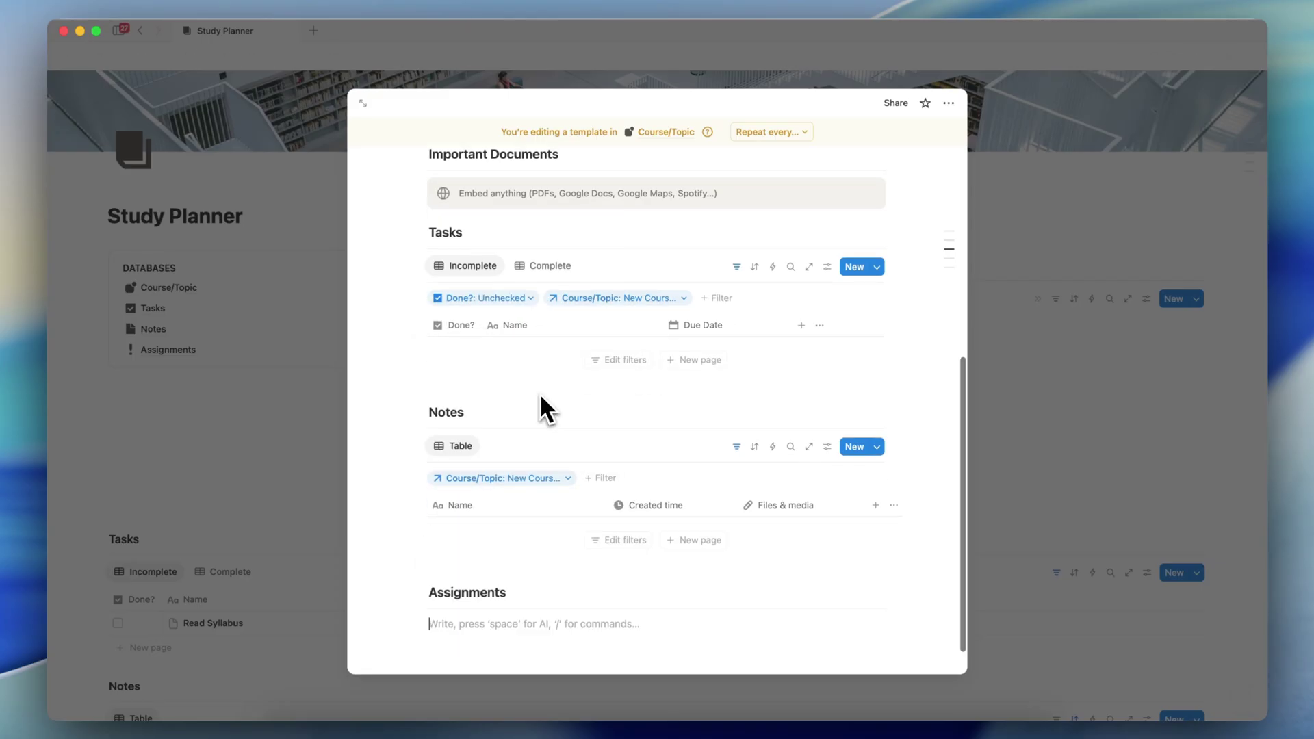
# Insert a linked Assignments table filtered to New Course/Topic, saved for everyone.
pyautogui.write('/linked')
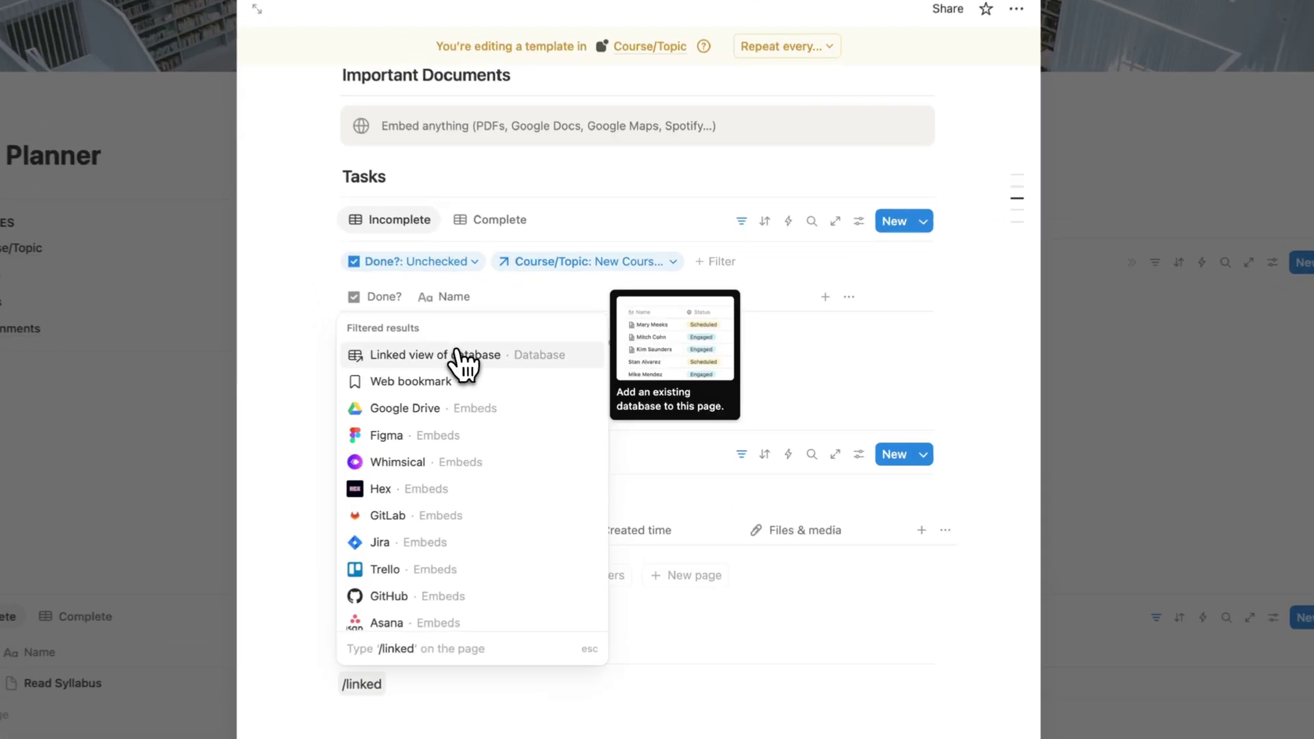
pyautogui.click(520, 375)
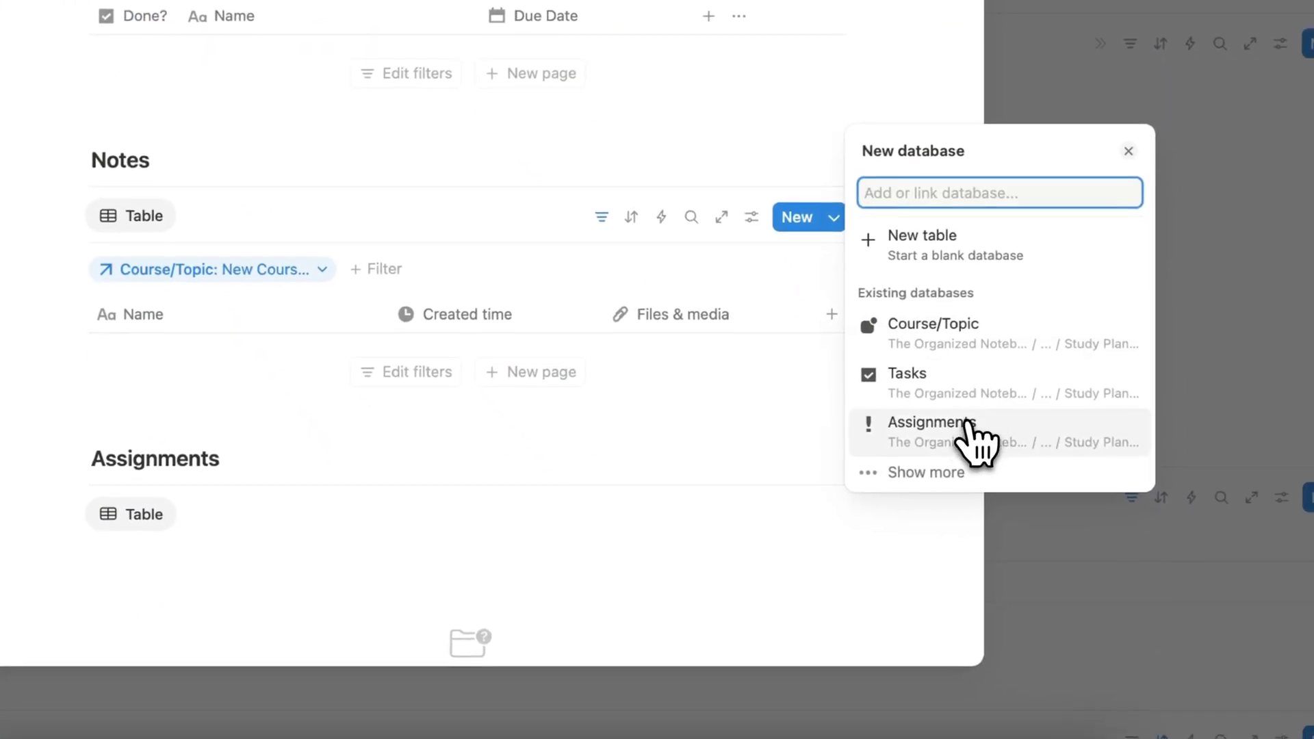
pyautogui.click(1123, 612)
pyautogui.click(921, 442)
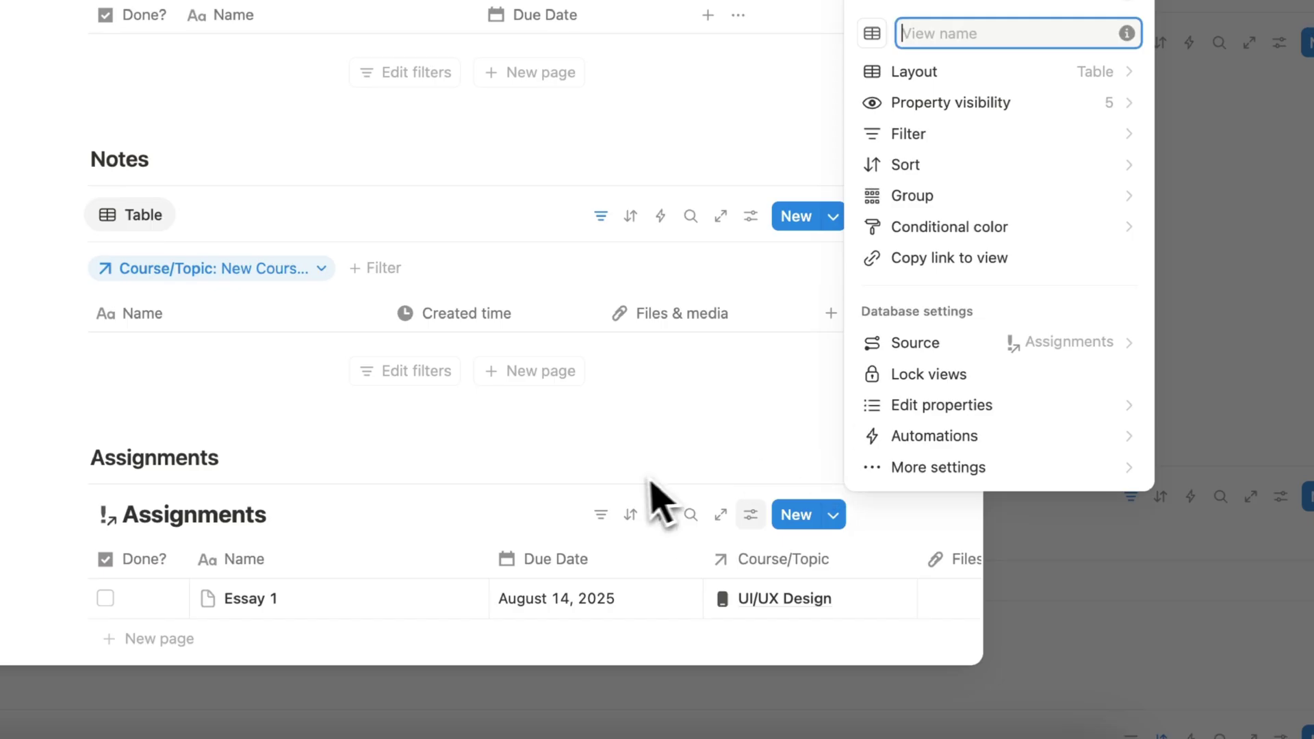
pyautogui.click(455, 507)
pyautogui.scroll(-2, 457, 508)
pyautogui.click(601, 379)
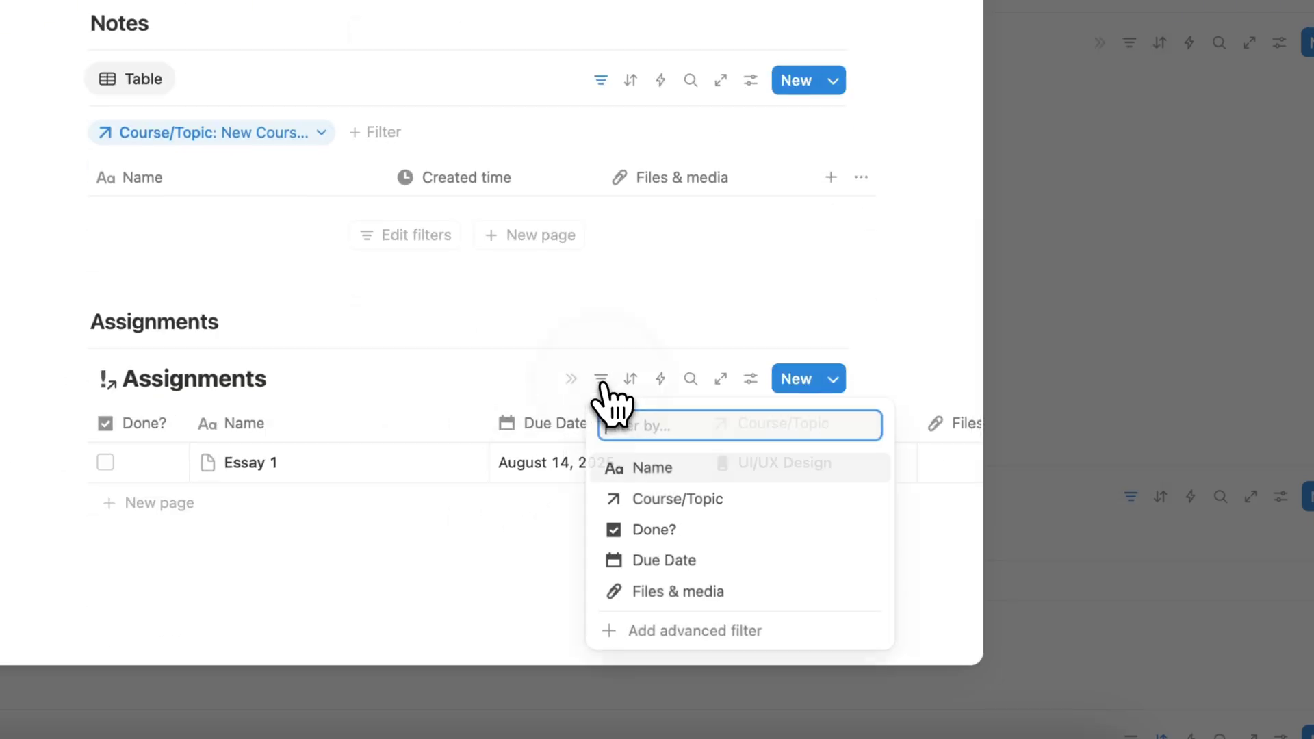
pyautogui.click(674, 503)
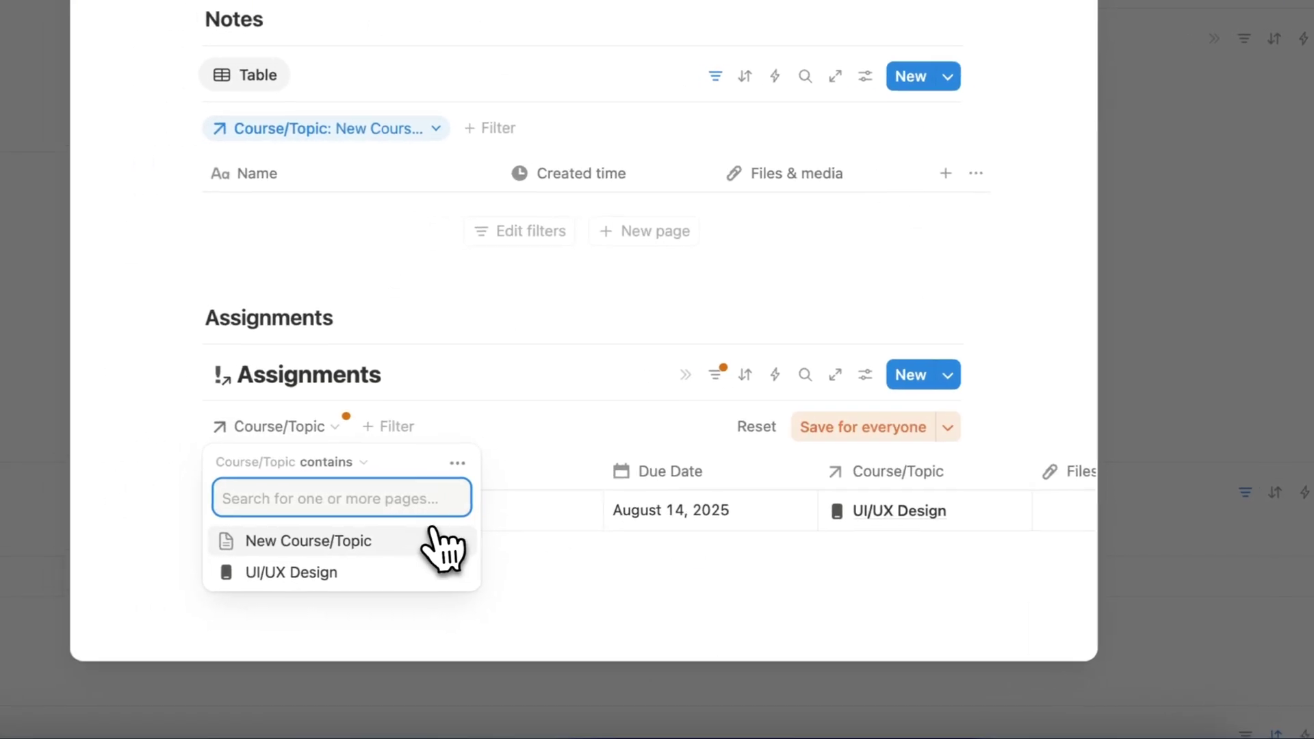
pyautogui.click(277, 544)
pyautogui.click(910, 425)
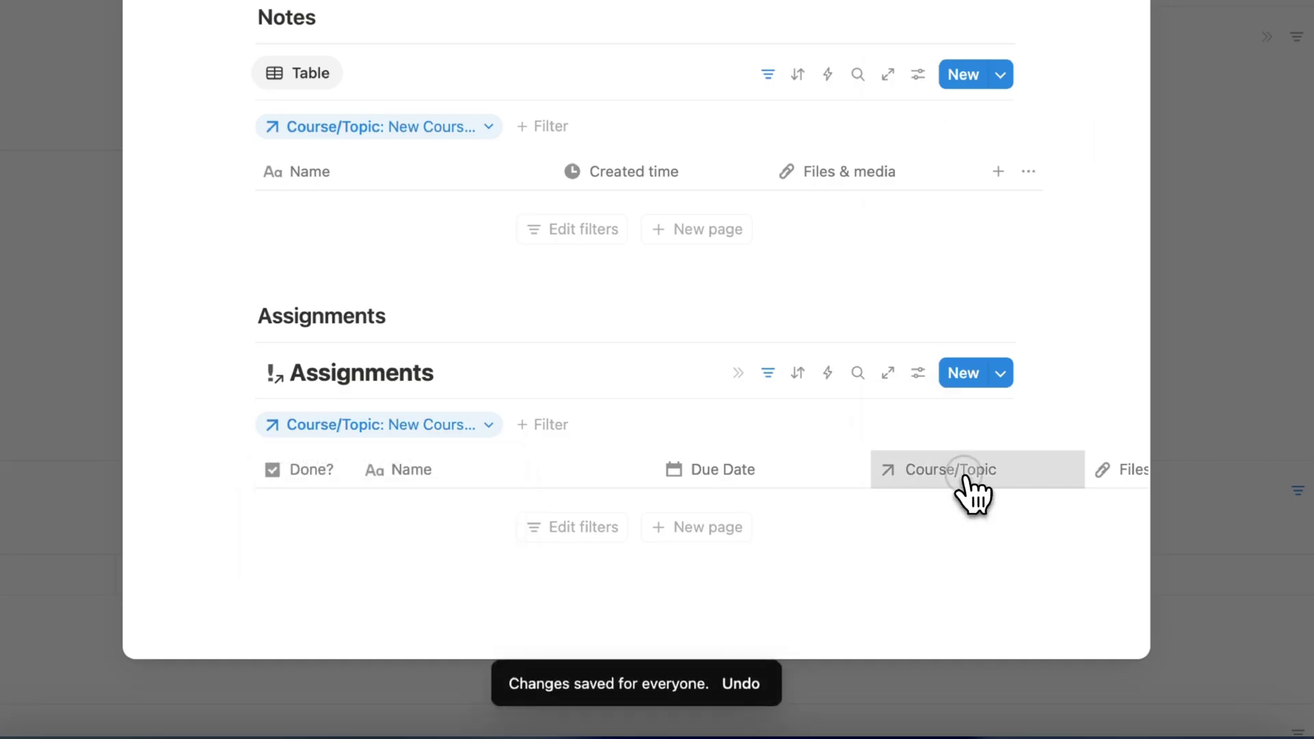
# Hide the Course/Topic column and the Assignments database title.
pyautogui.click(960, 473)
pyautogui.click(944, 301)
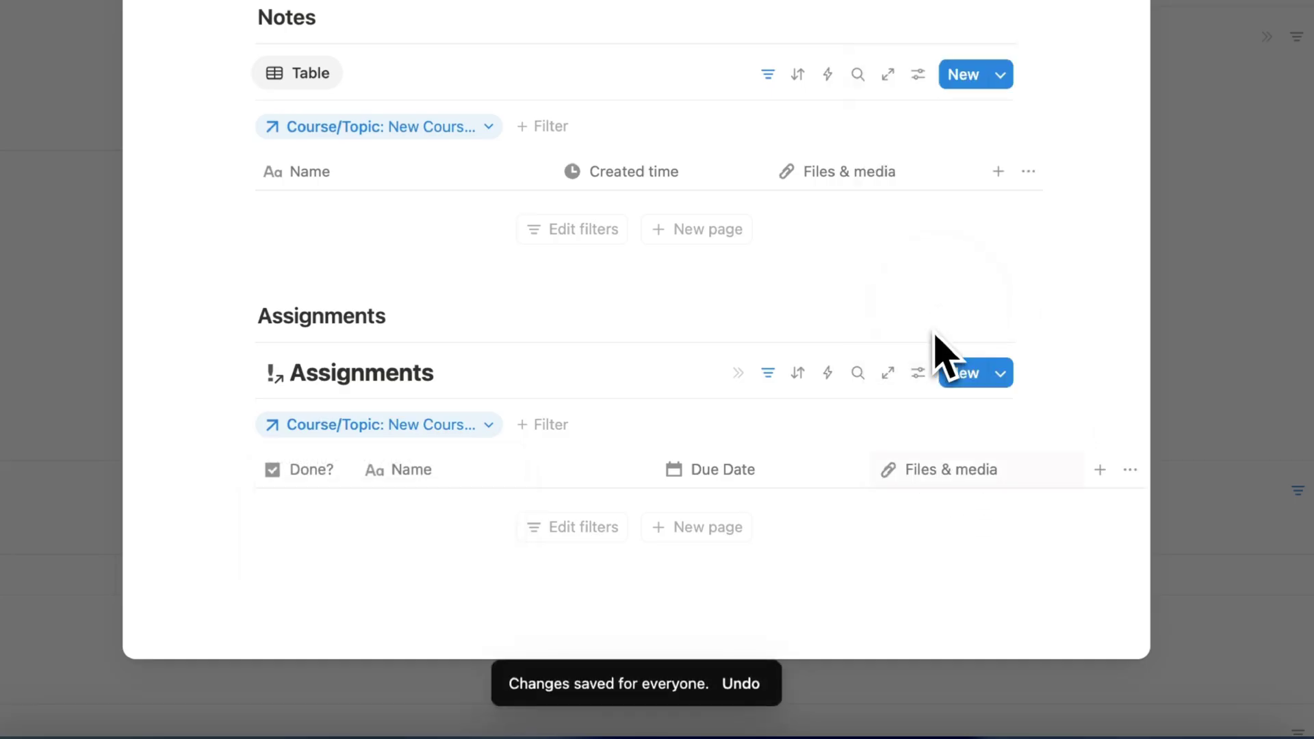
pyautogui.scroll(1, 955, 521)
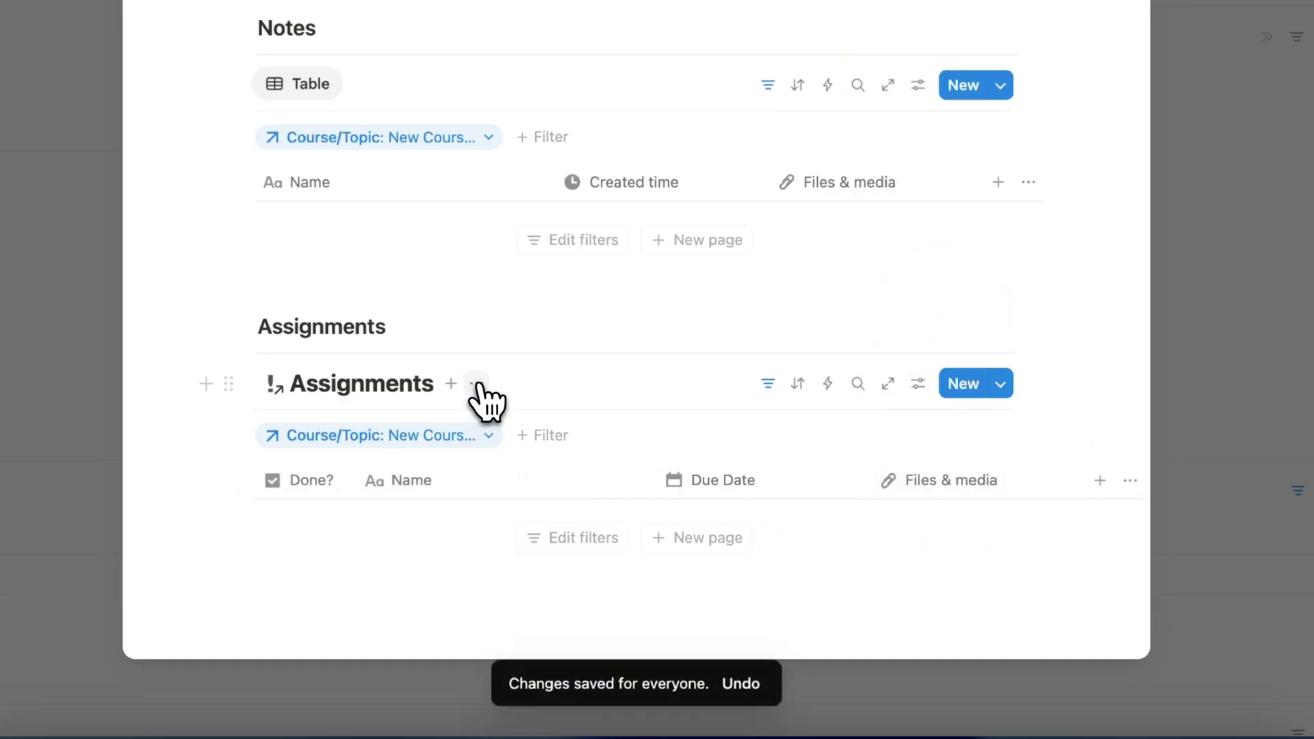
pyautogui.click(477, 385)
pyautogui.click(535, 548)
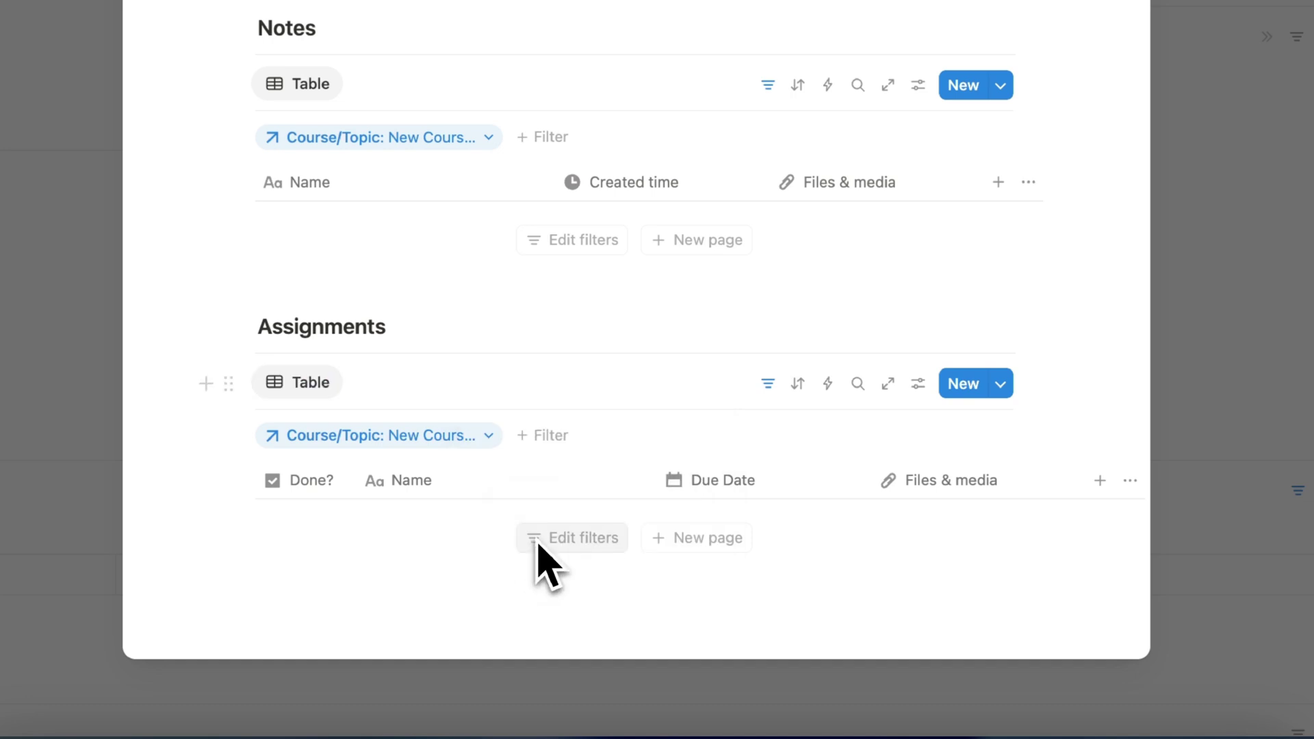
pyautogui.click(354, 382)
# Add a Calendar view linked to the Assignments database.
pyautogui.click(451, 71)
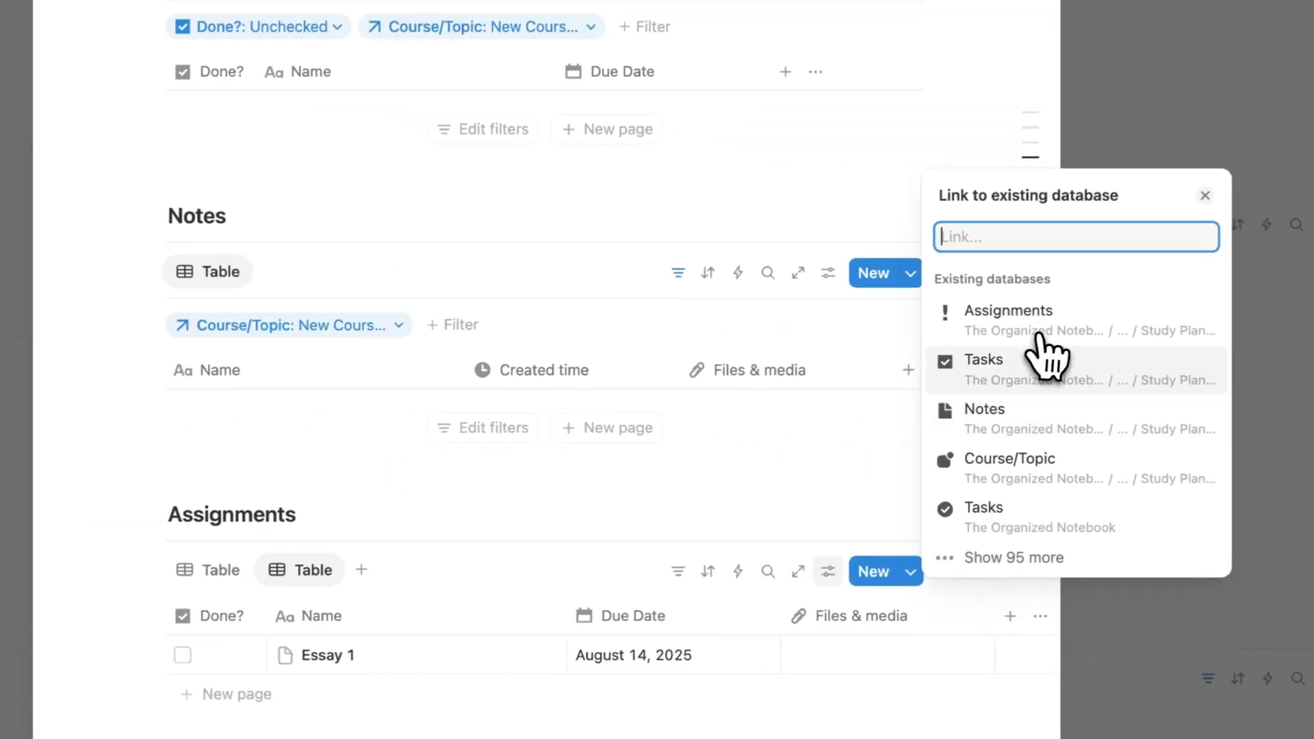
pyautogui.click(1137, 287)
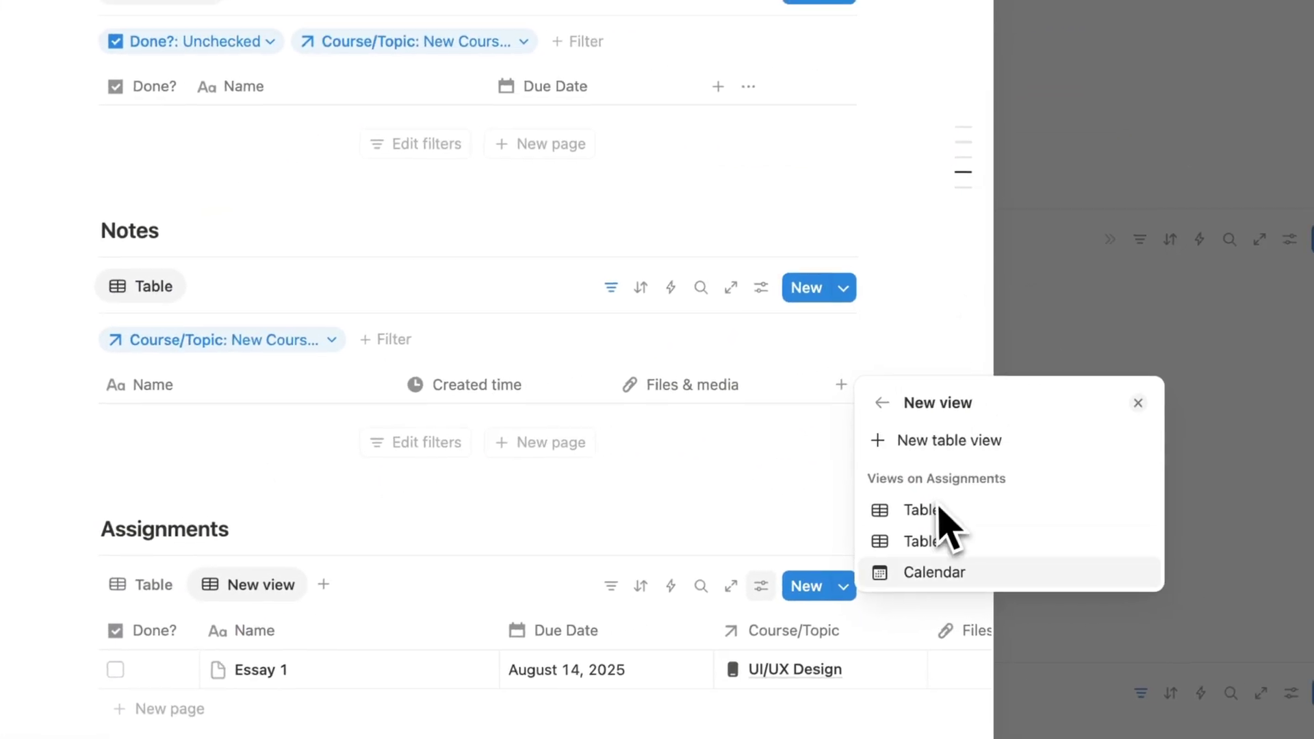
pyautogui.click(917, 572)
pyautogui.click(448, 626)
pyautogui.scroll(-7, 452, 628)
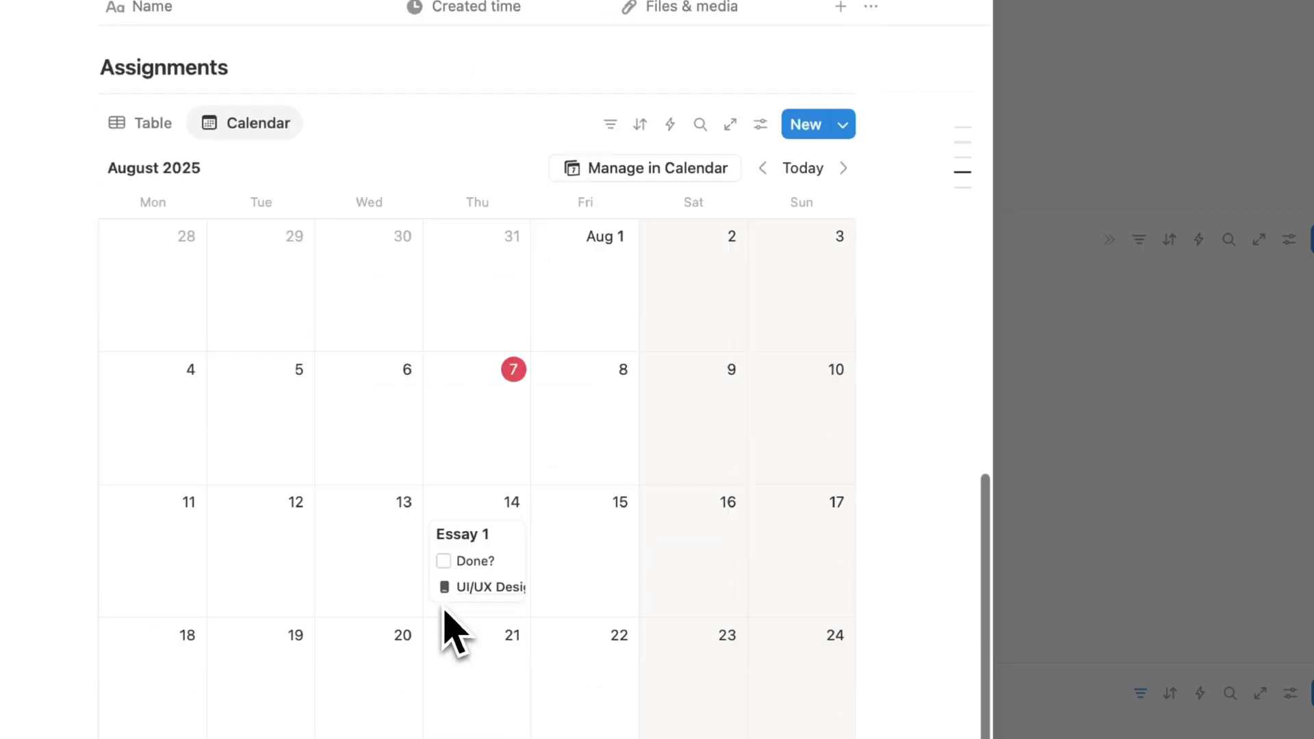
# Filter the calendar to New Course/Topic, save for everyone, and adjust visible properties.
pyautogui.click(610, 93)
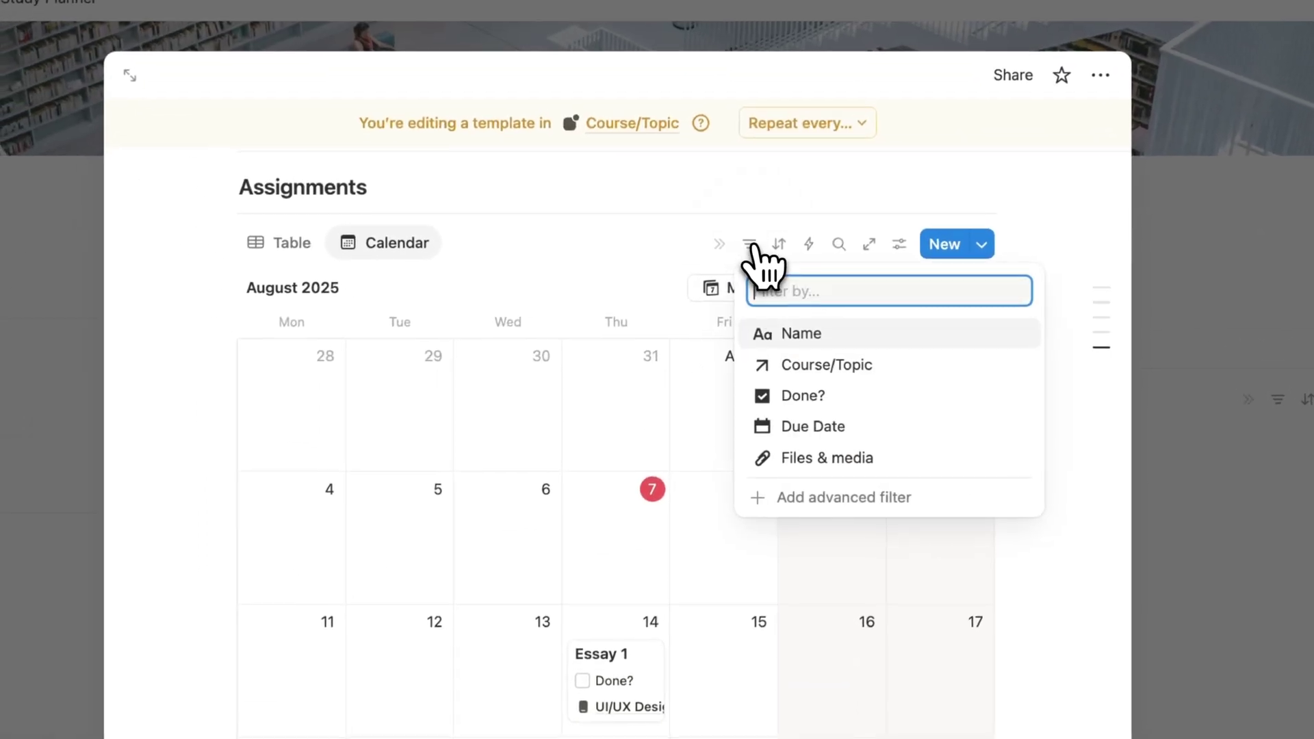
pyautogui.click(849, 367)
pyautogui.click(369, 413)
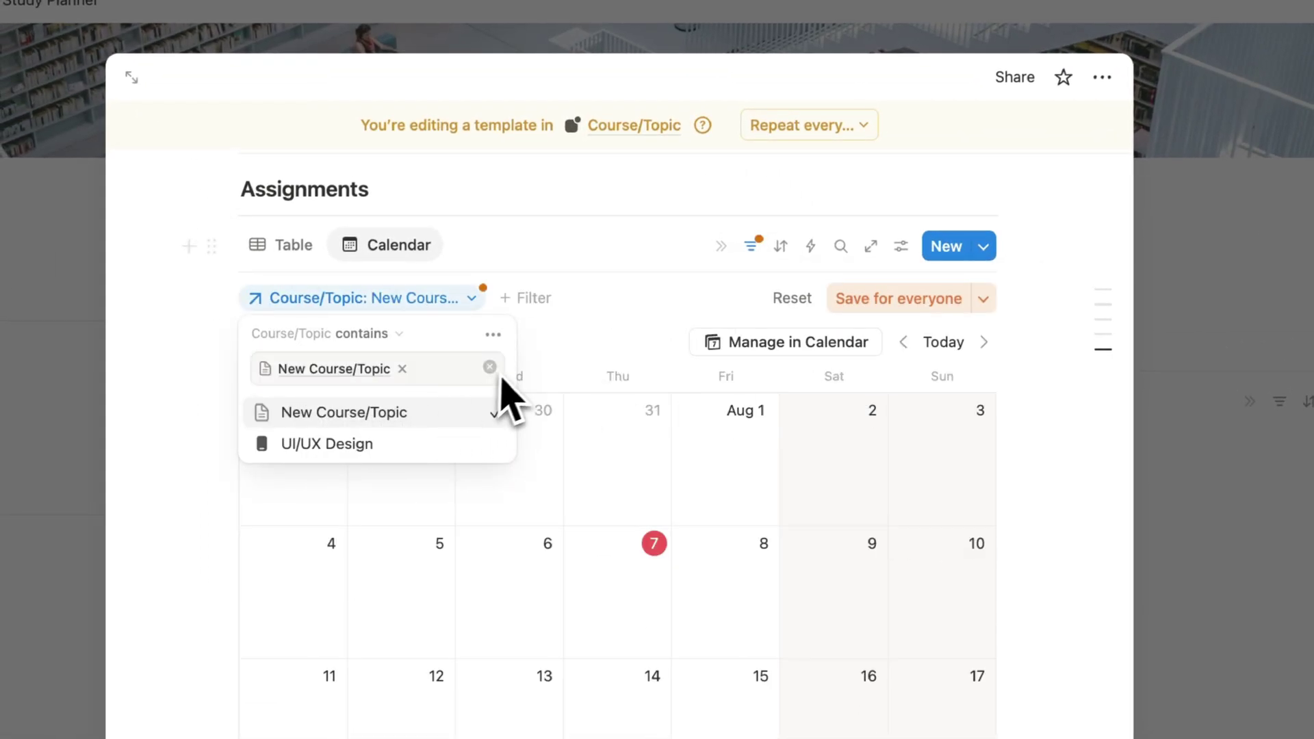
pyautogui.click(888, 305)
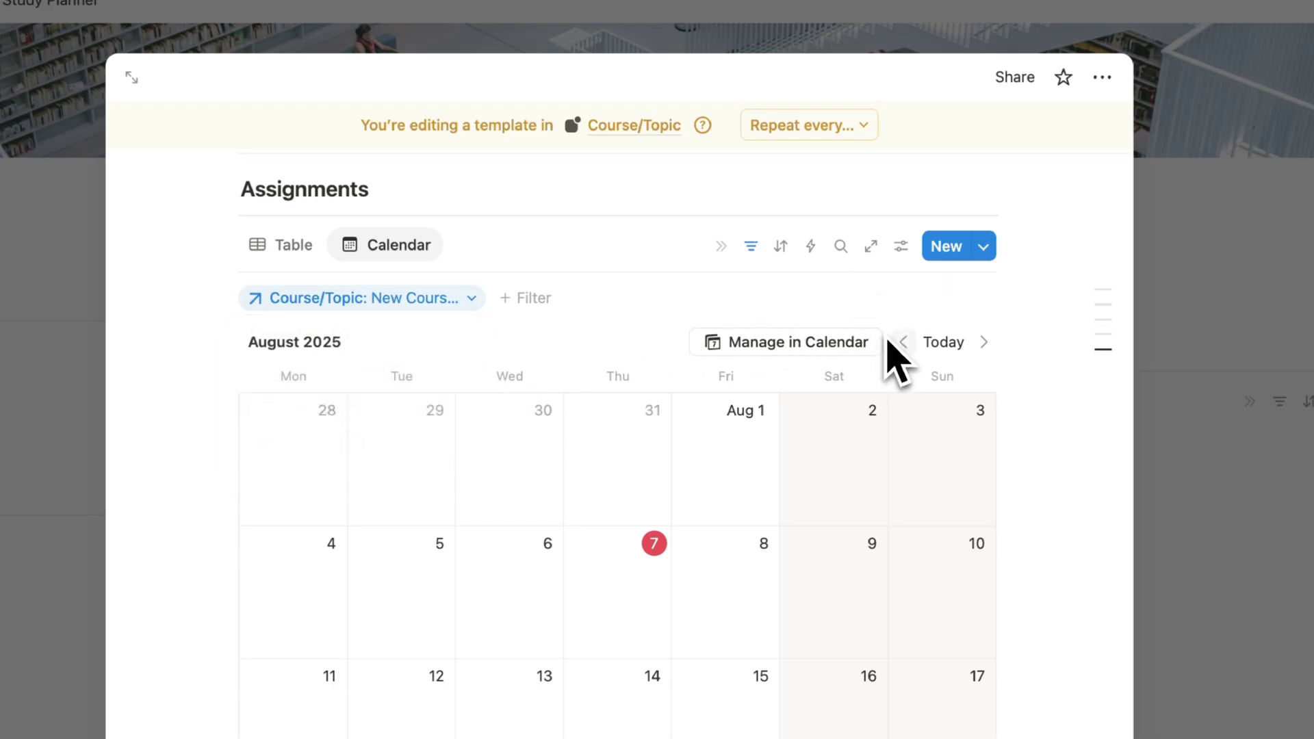
pyautogui.click(901, 245)
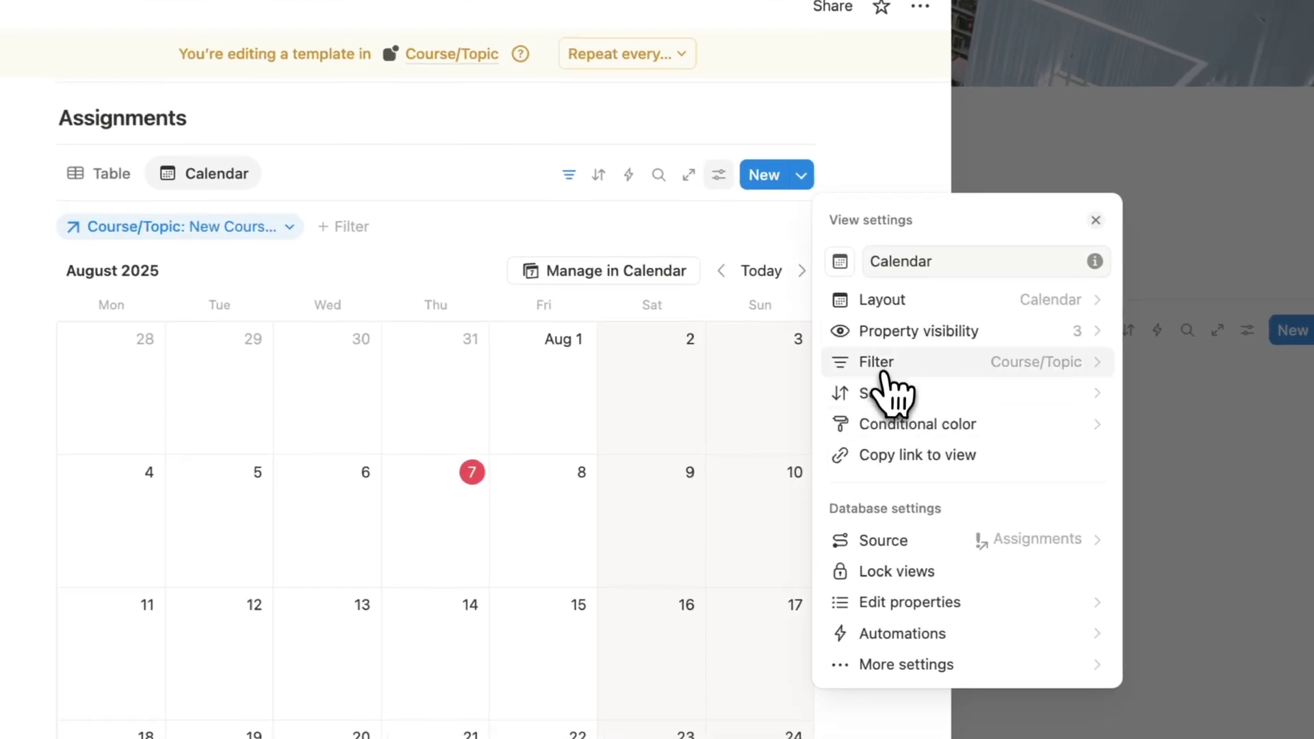
pyautogui.click(1082, 404)
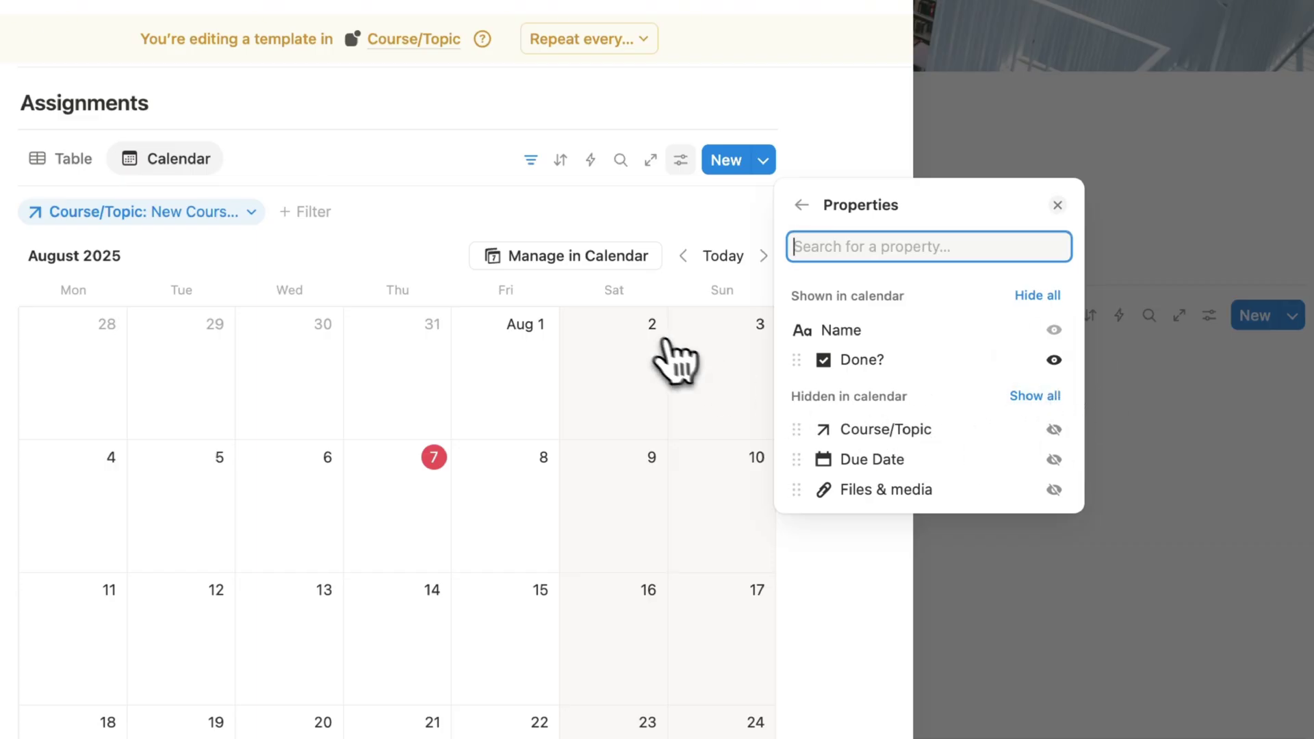
pyautogui.click(413, 256)
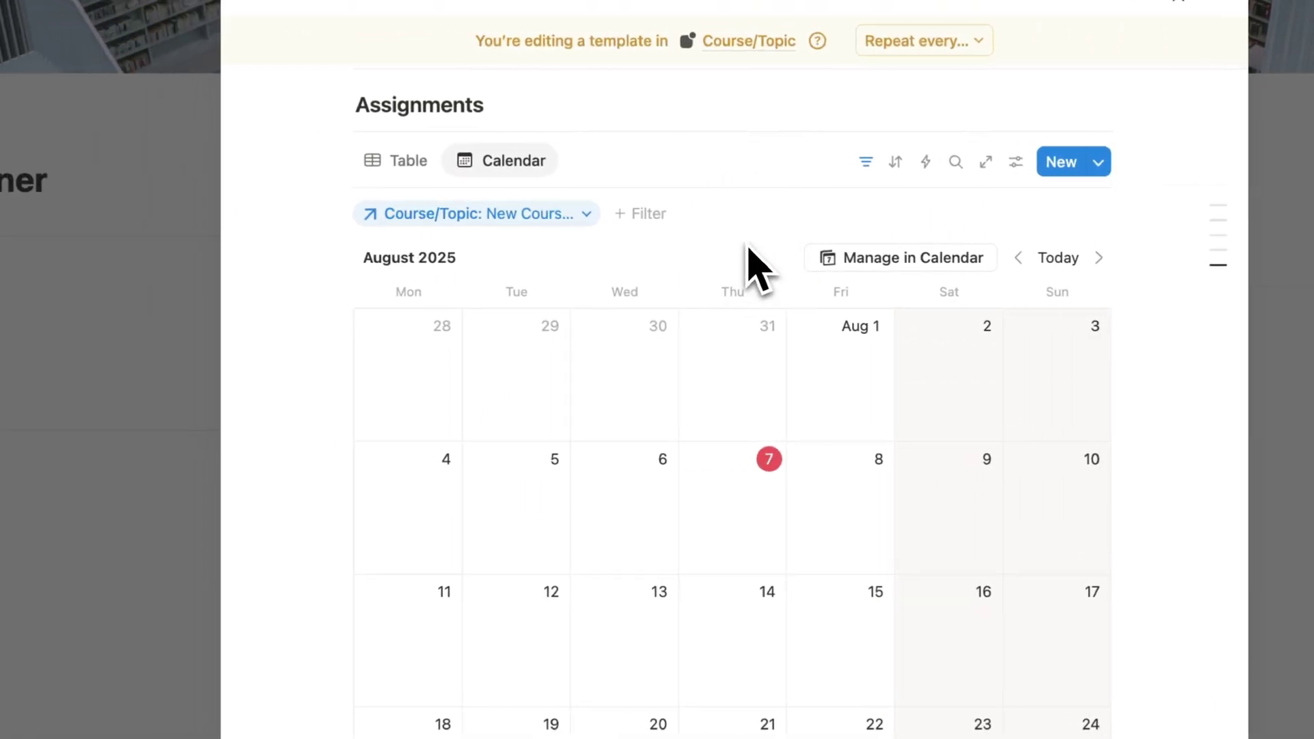
# Return Assignments to its Table view, collapse the Tasks filter row, and close the template.
pyautogui.click(60, 159)
pyautogui.scroll(1, 410, 180)
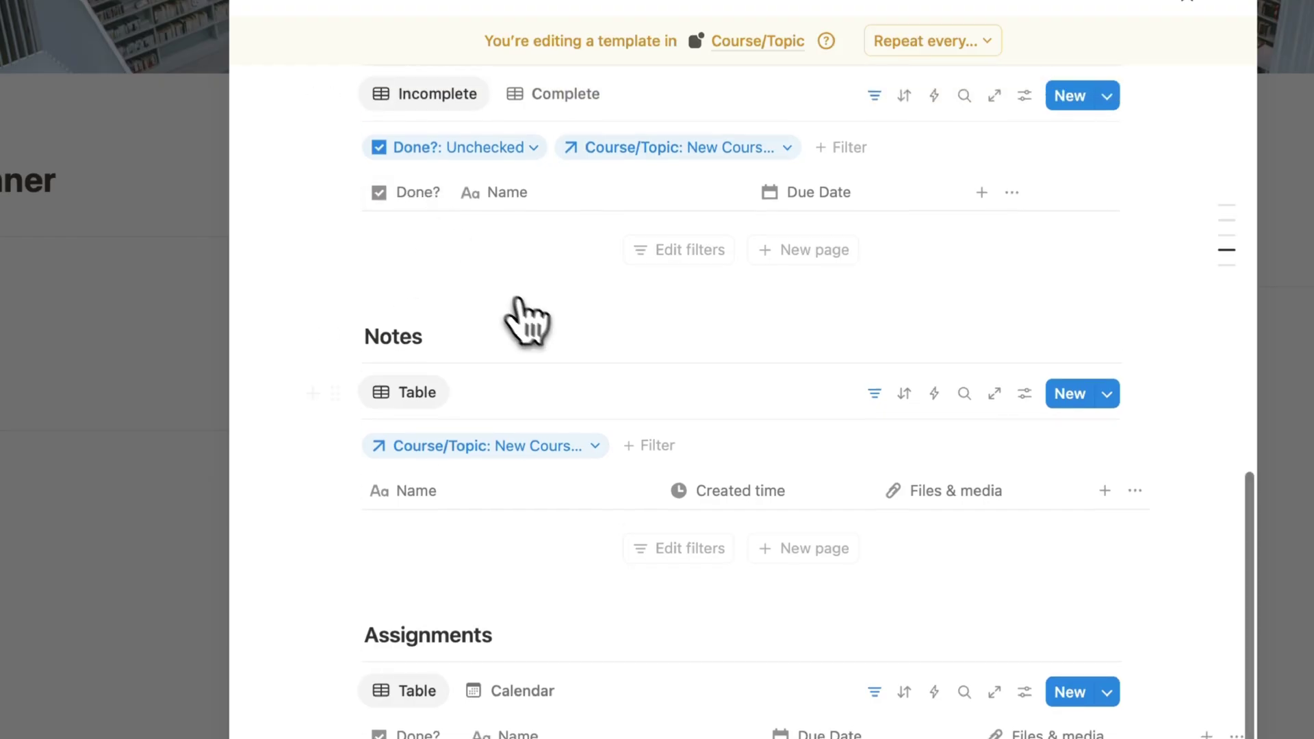
pyautogui.scroll(5, 879, 404)
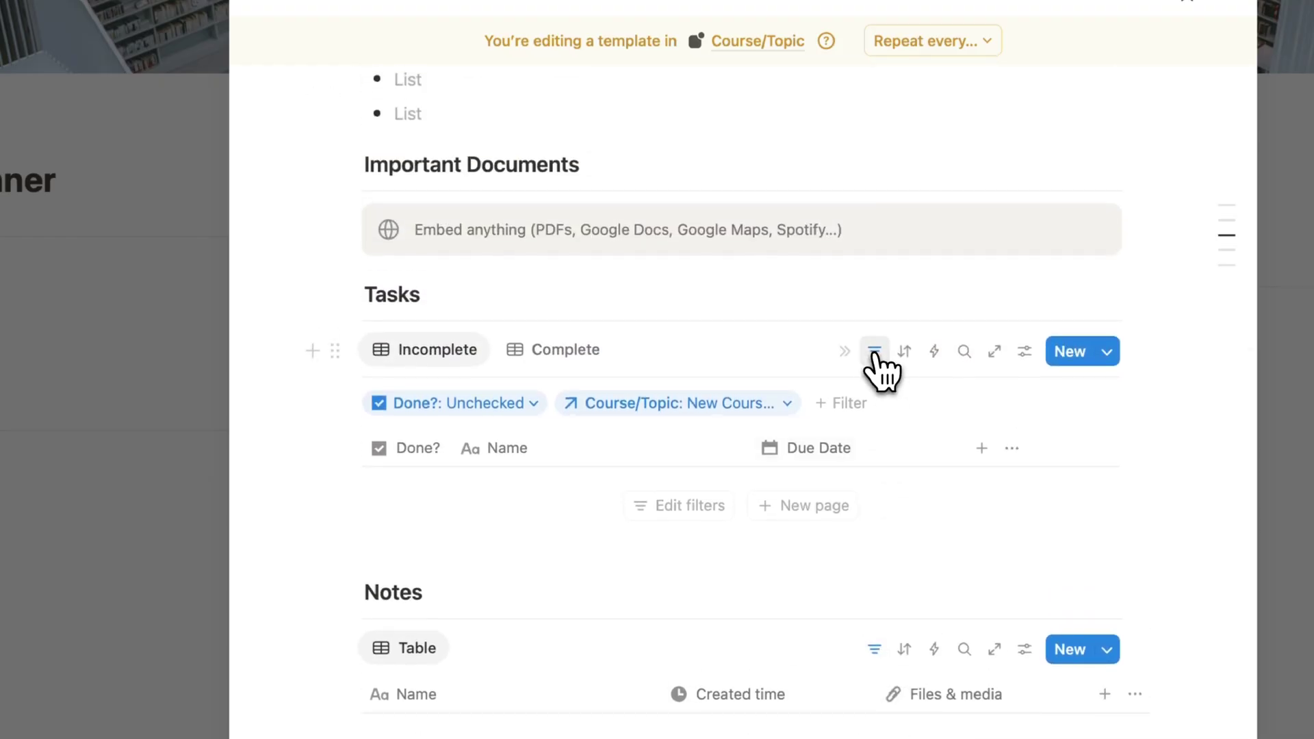
pyautogui.click(874, 351)
pyautogui.scroll(7, 821, 438)
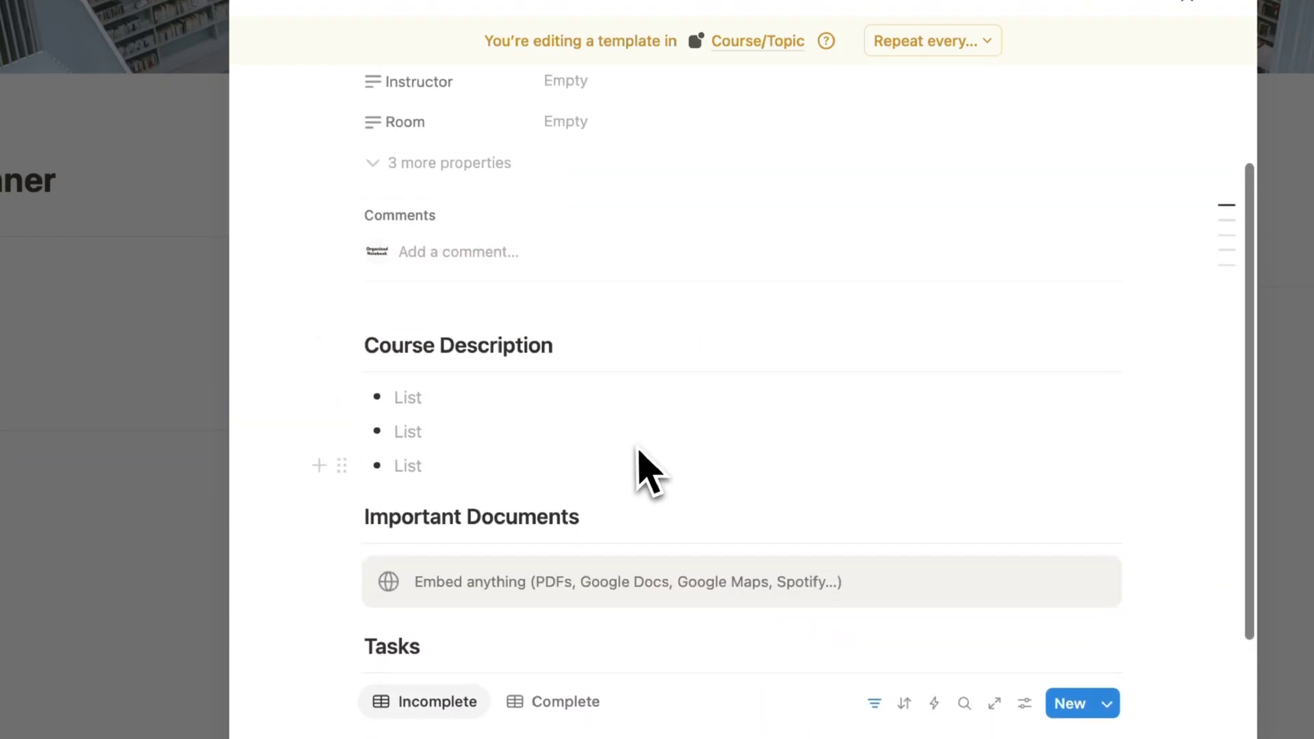
pyautogui.scroll(-5, 616, 493)
pyautogui.moveTo(1227, 236)
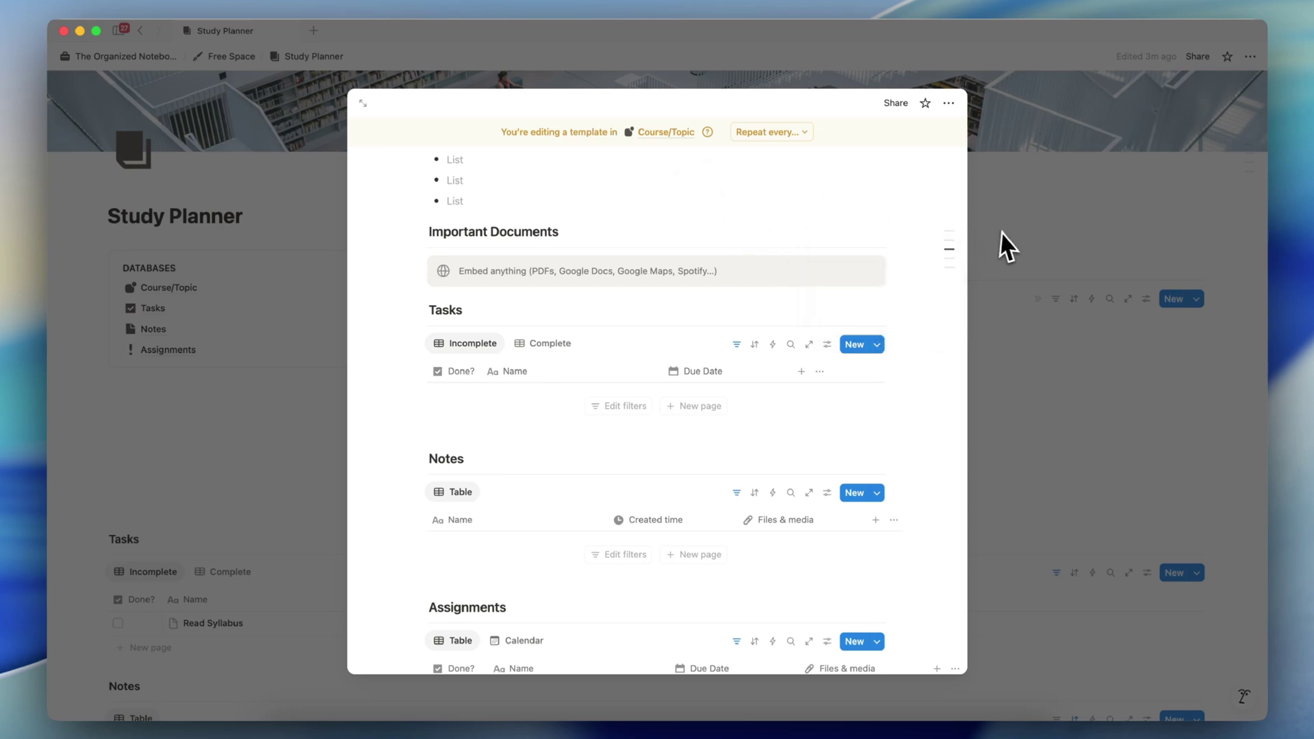
pyautogui.click(1007, 247)
# Review the UI/UX Design course page's linked task, note and Essay 1 on the calendar.
pyautogui.click(526, 426)
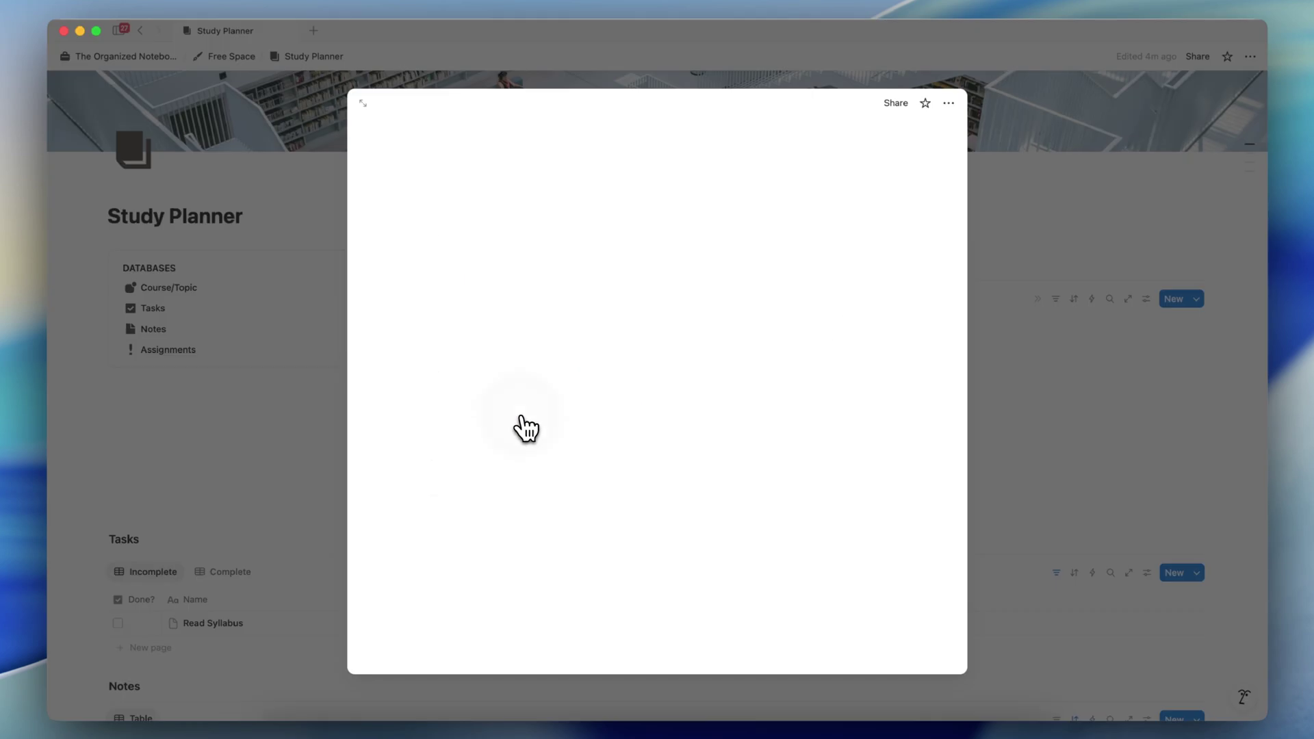
pyautogui.click(481, 347)
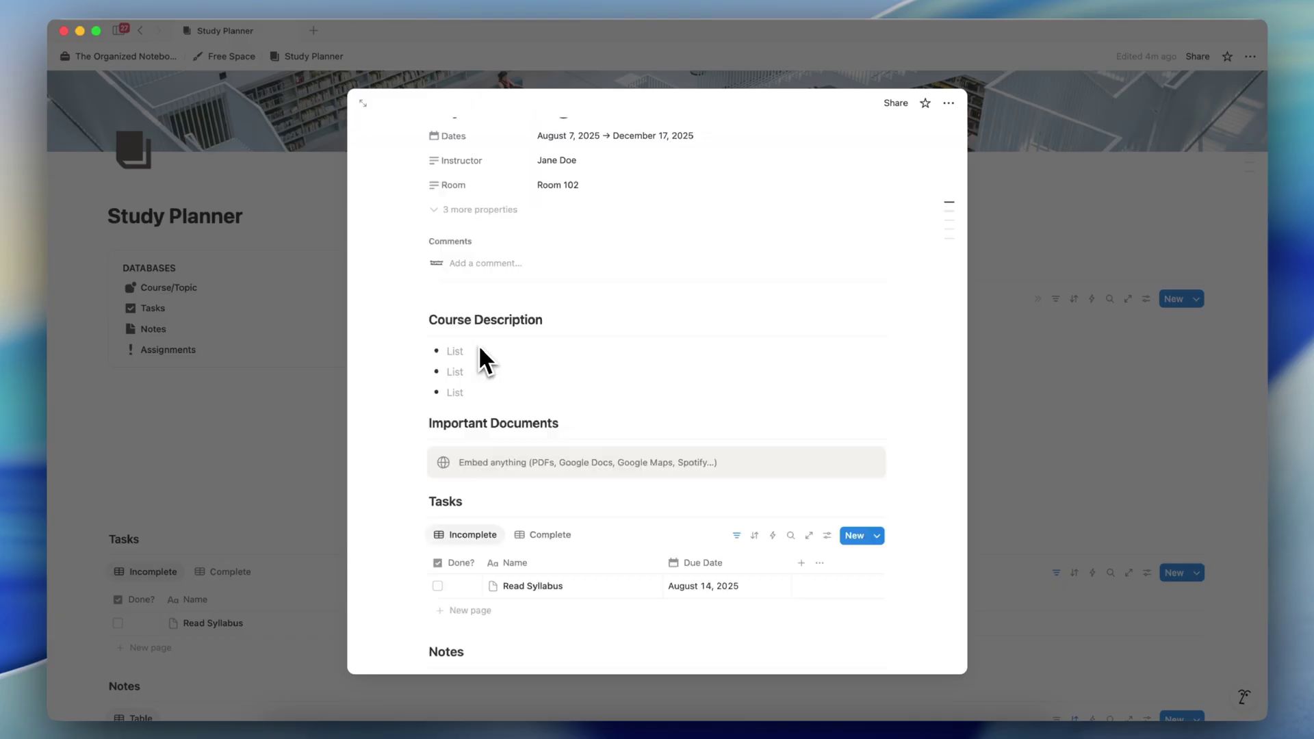
pyautogui.scroll(-5, 684, 419)
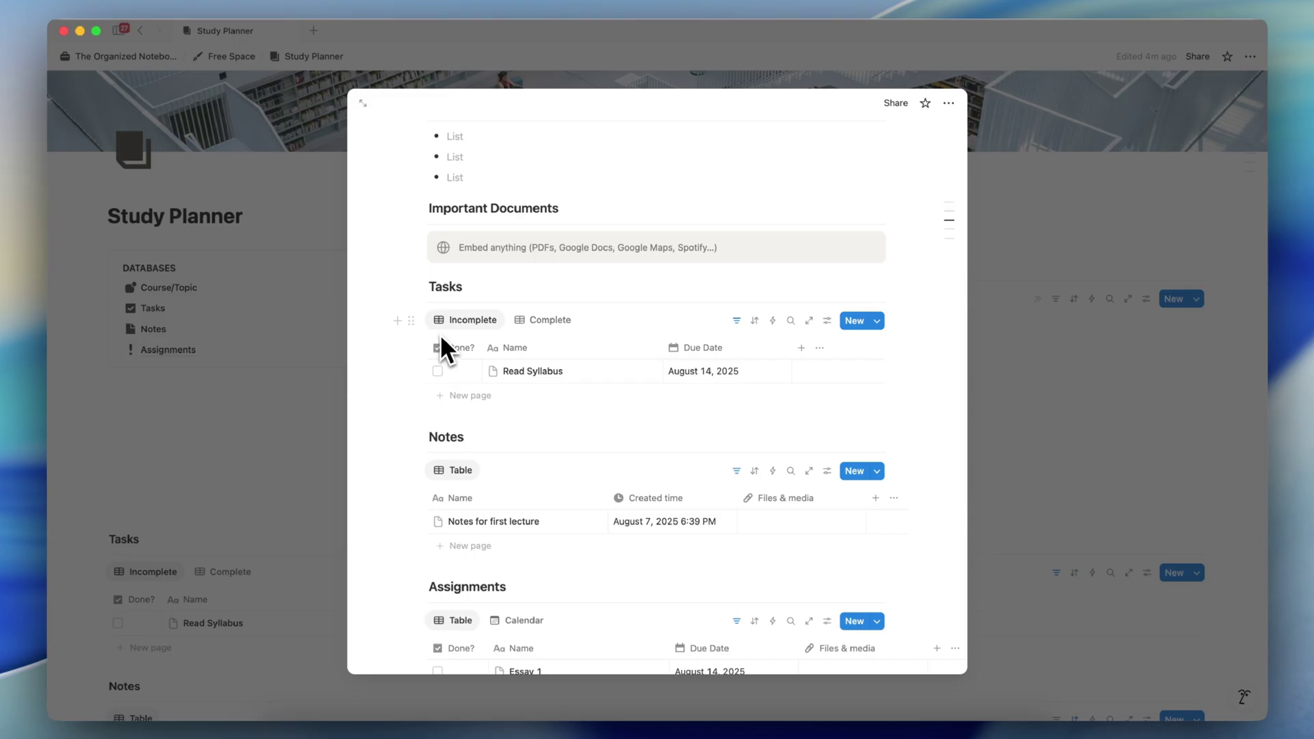
pyautogui.scroll(-3, 409, 505)
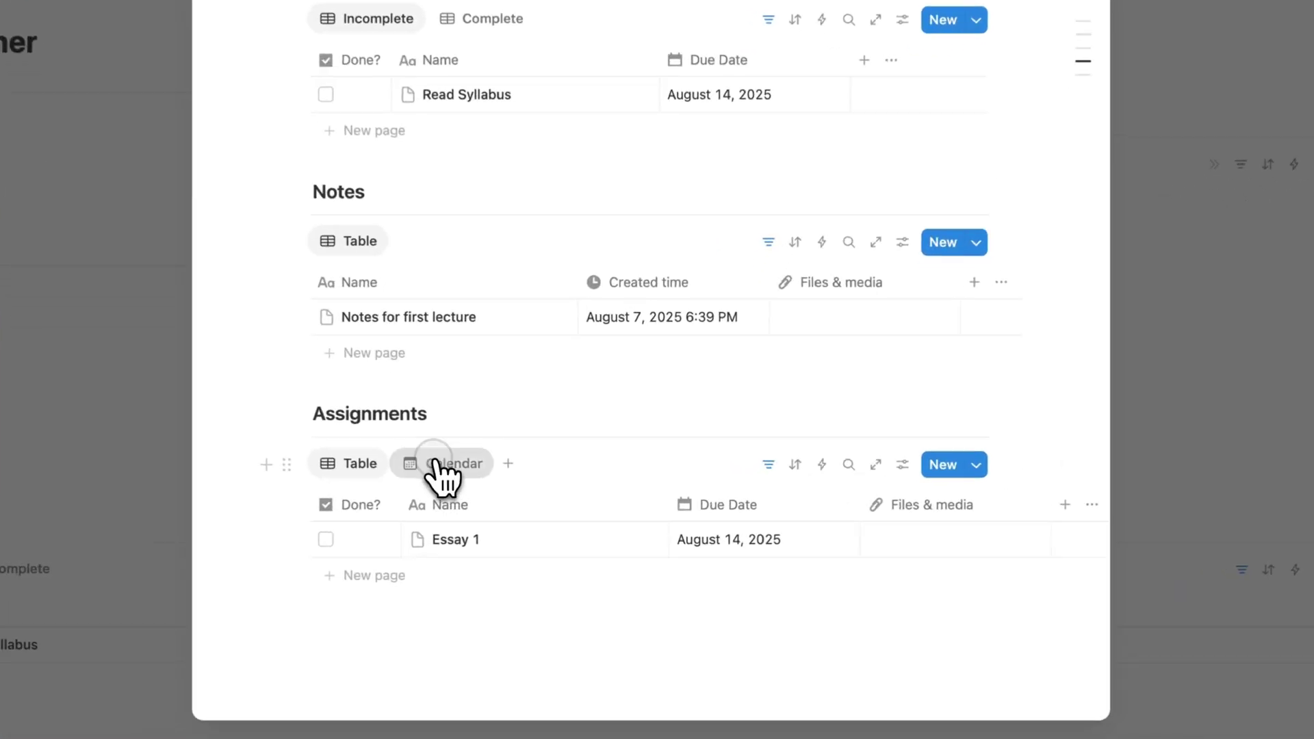
pyautogui.click(519, 502)
pyautogui.scroll(-6, 602, 483)
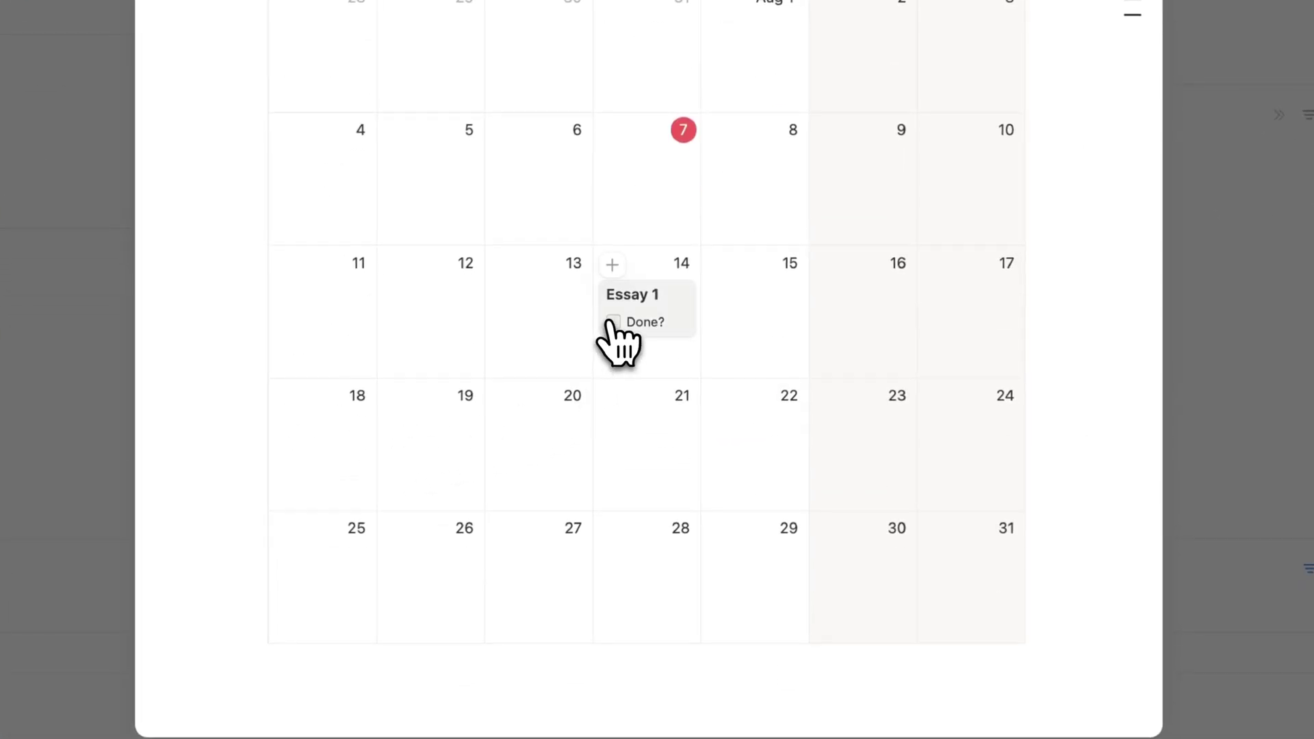
pyautogui.scroll(20, 625, 353)
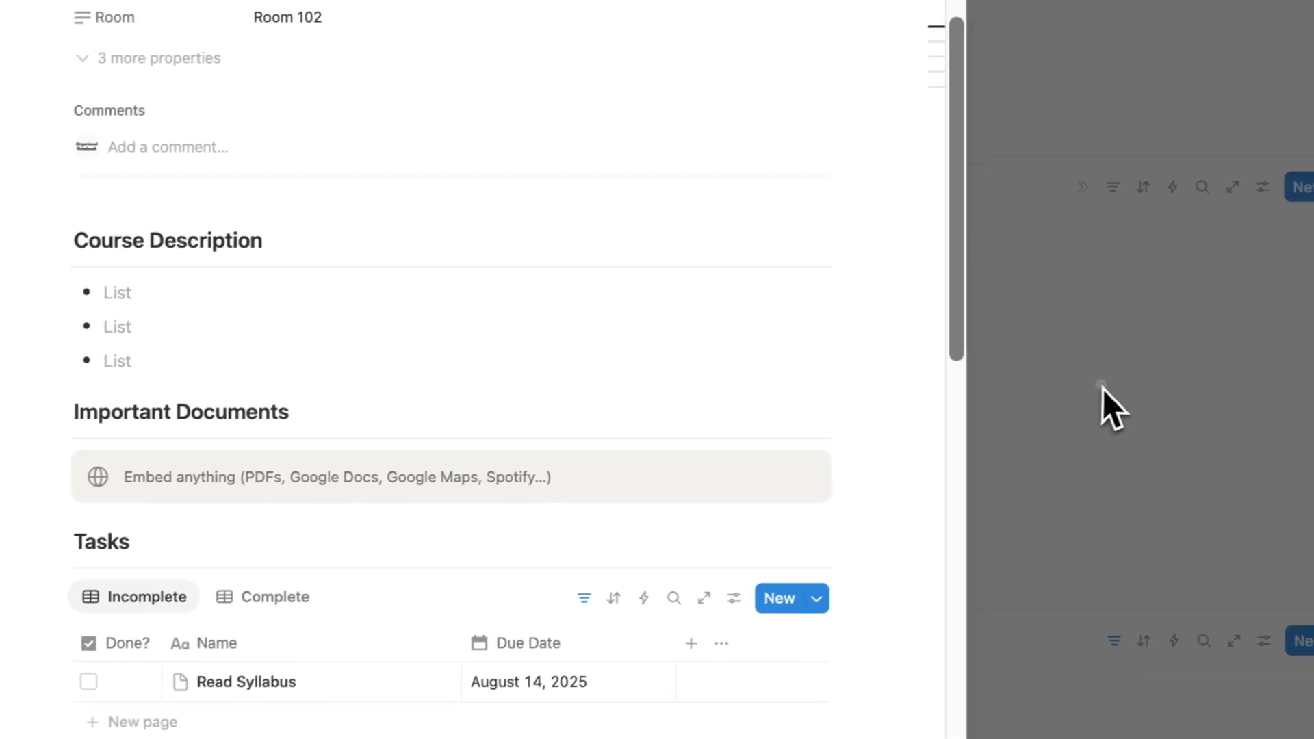
# Close the course page and bring up the New Course/Topic template's options.
pyautogui.click(1103, 389)
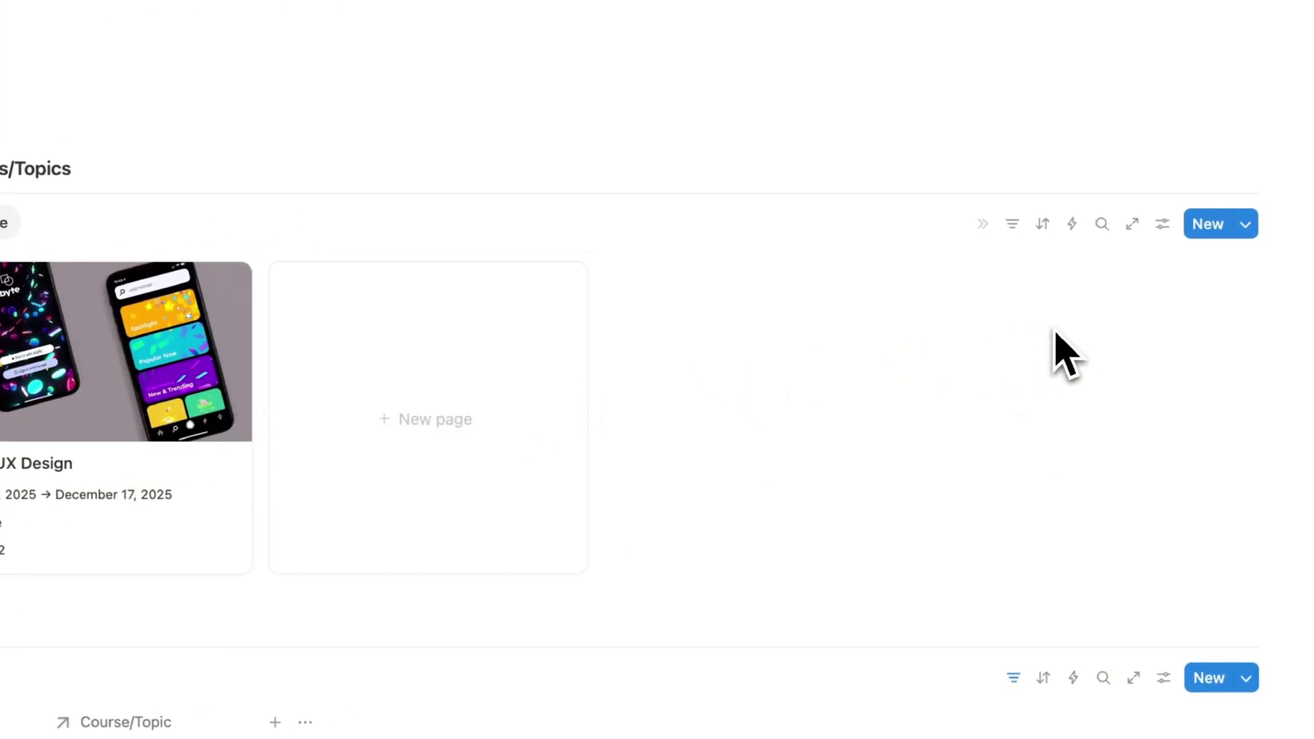
pyautogui.click(1245, 224)
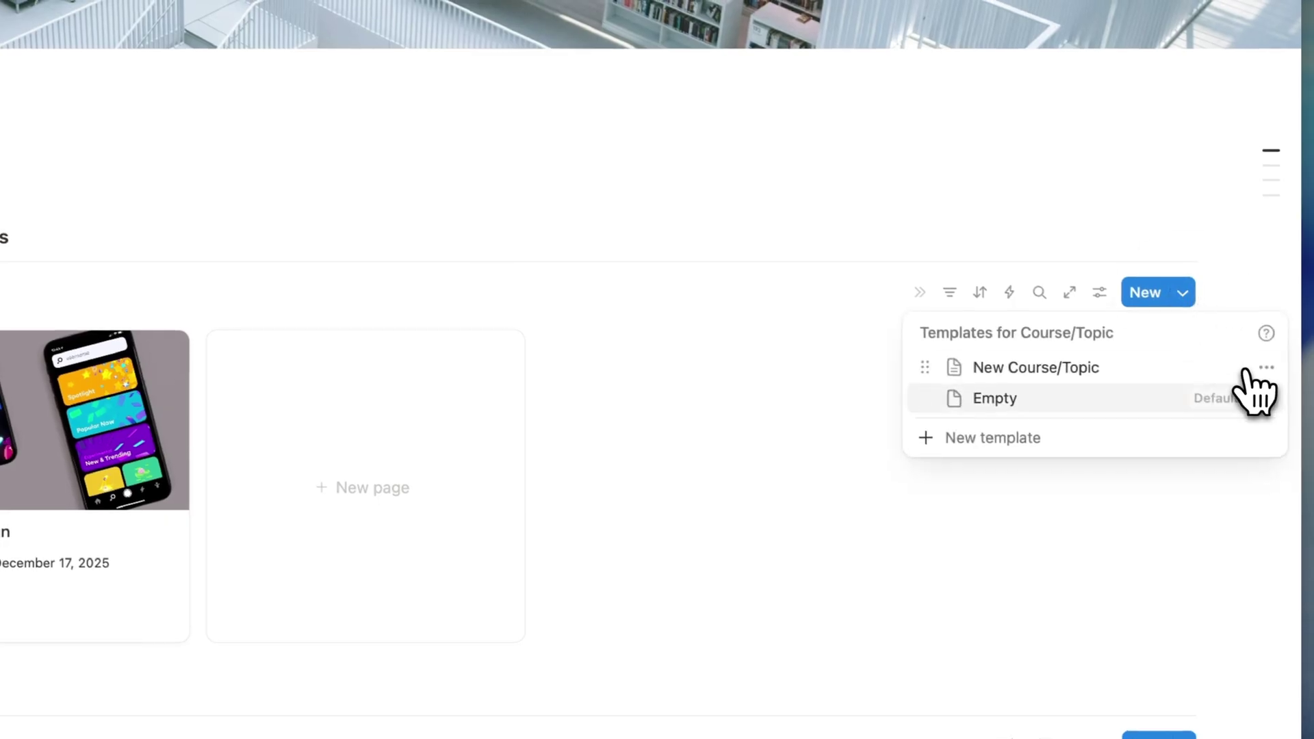
pyautogui.click(1267, 369)
# Set New Course/Topic as the default template for all Course/Topic views.
pyautogui.click(1164, 409)
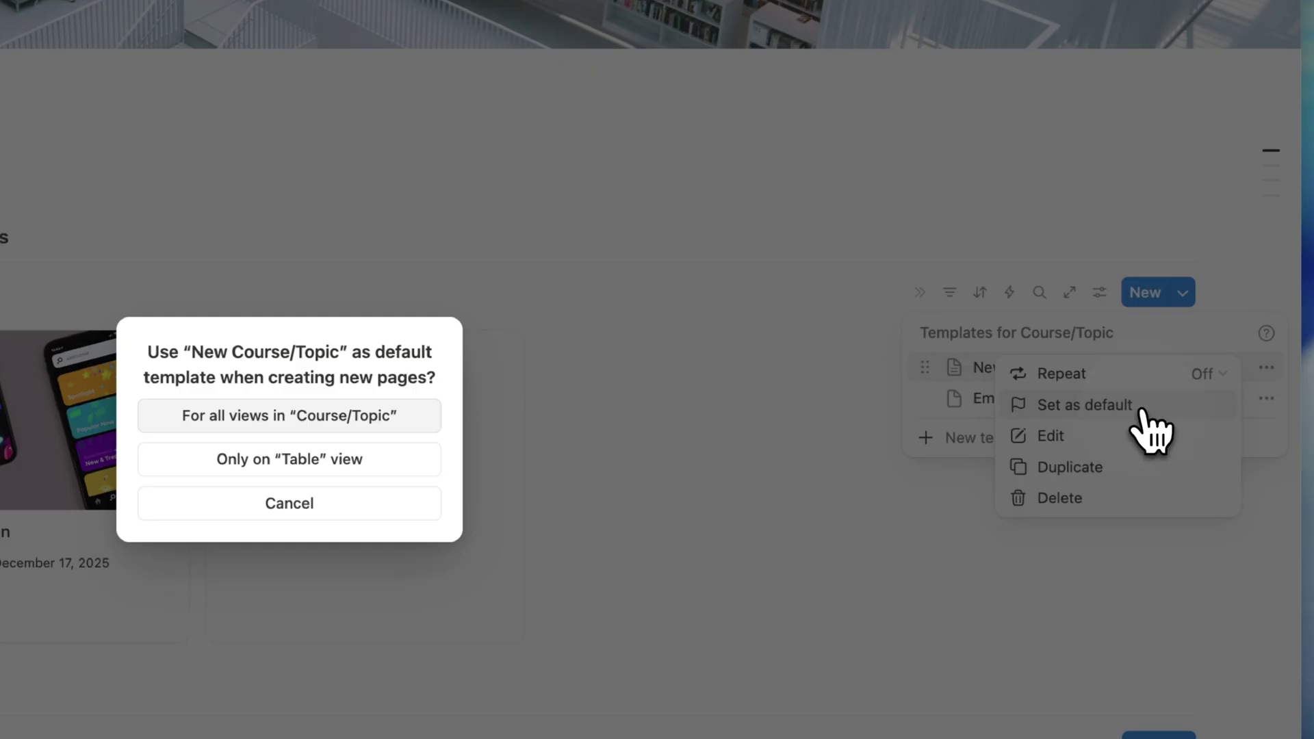
pyautogui.click(349, 416)
pyautogui.click(981, 492)
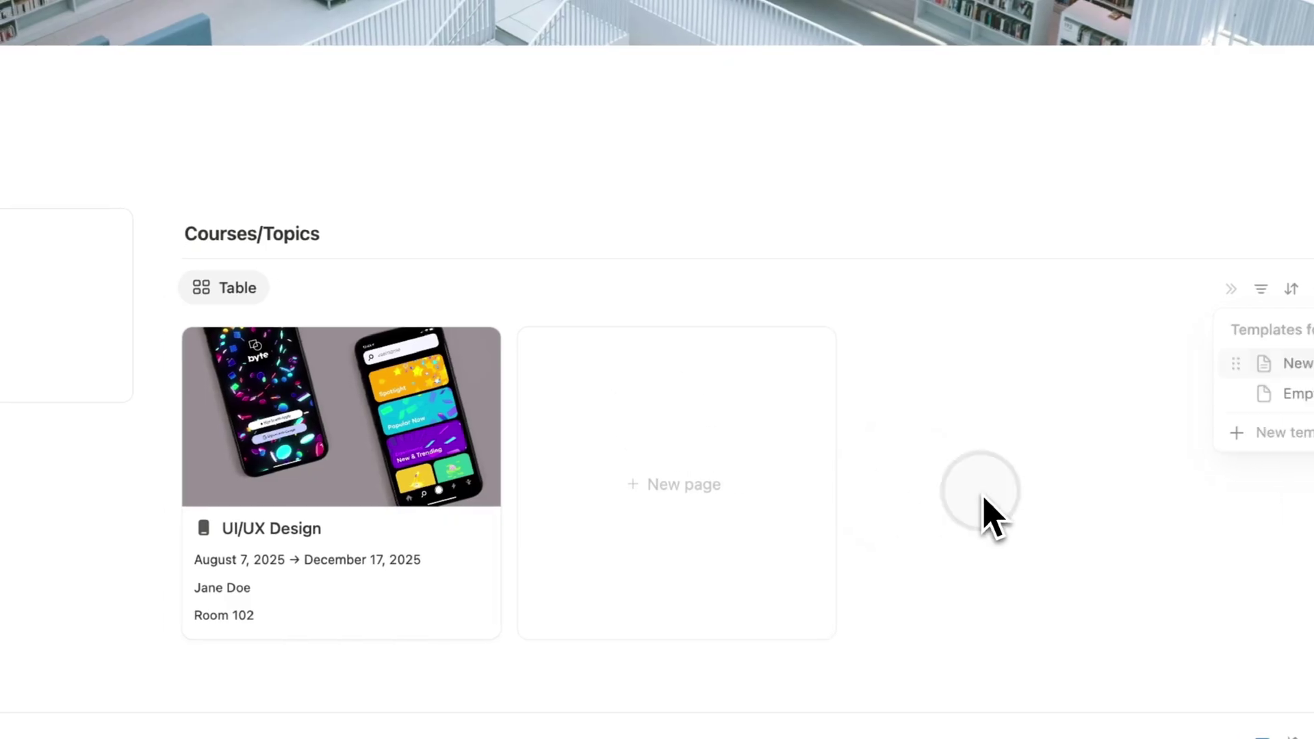
# Create a new course page from the template and title it 'Spanis'.
pyautogui.click(705, 493)
pyautogui.tripleClick(380, 127)
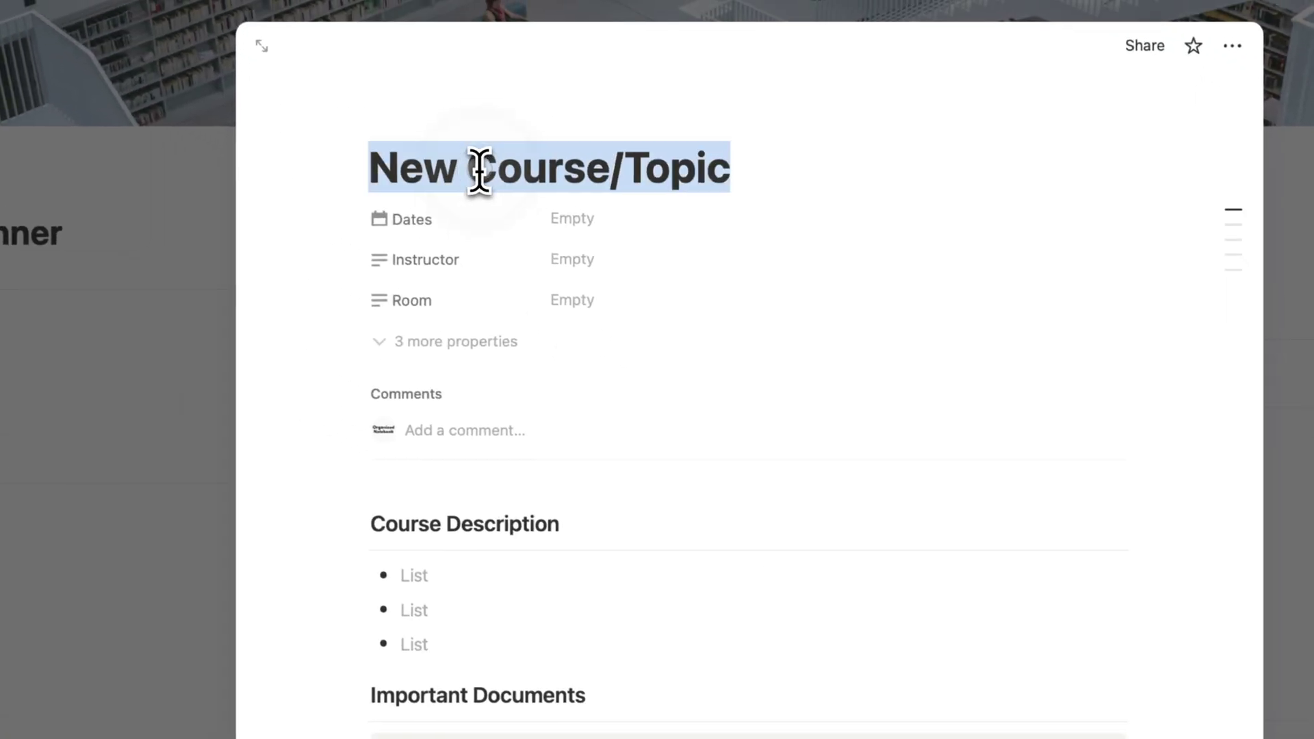
pyautogui.write('Spanish')
pyautogui.scroll(-3, 746, 520)
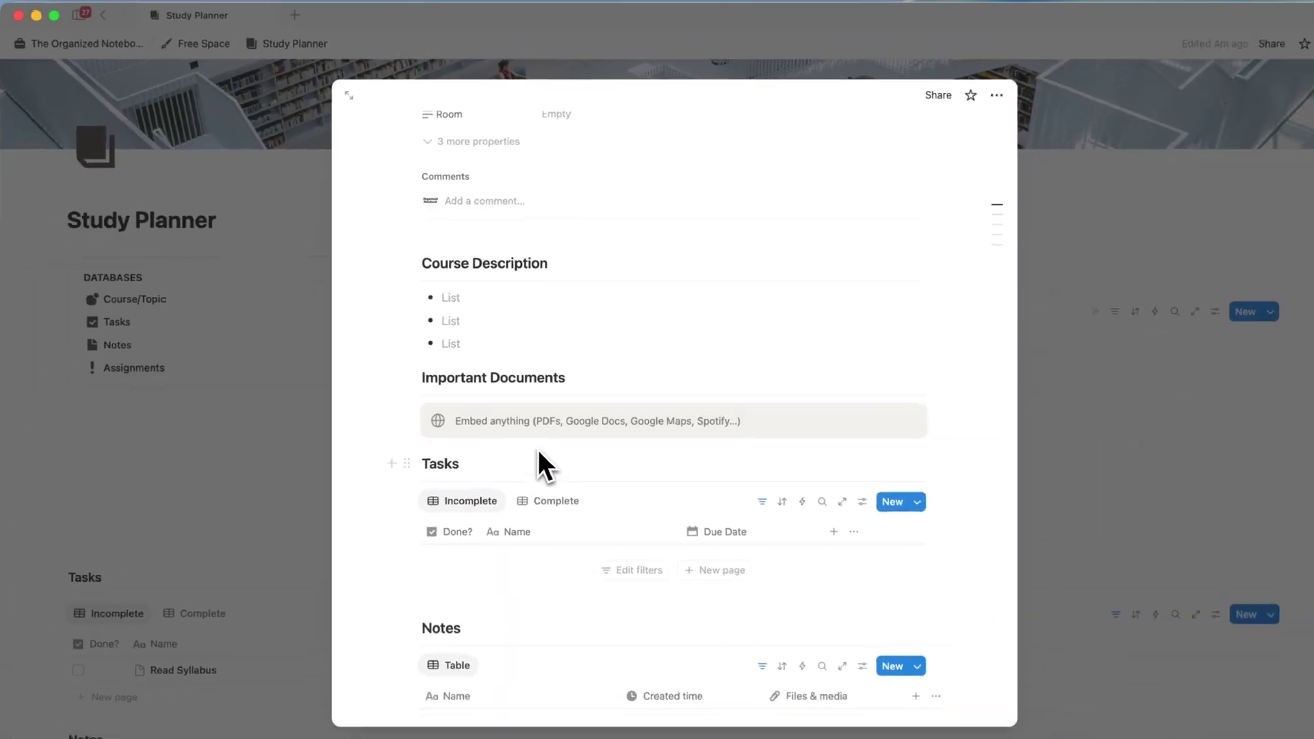
pyautogui.scroll(-5, 571, 373)
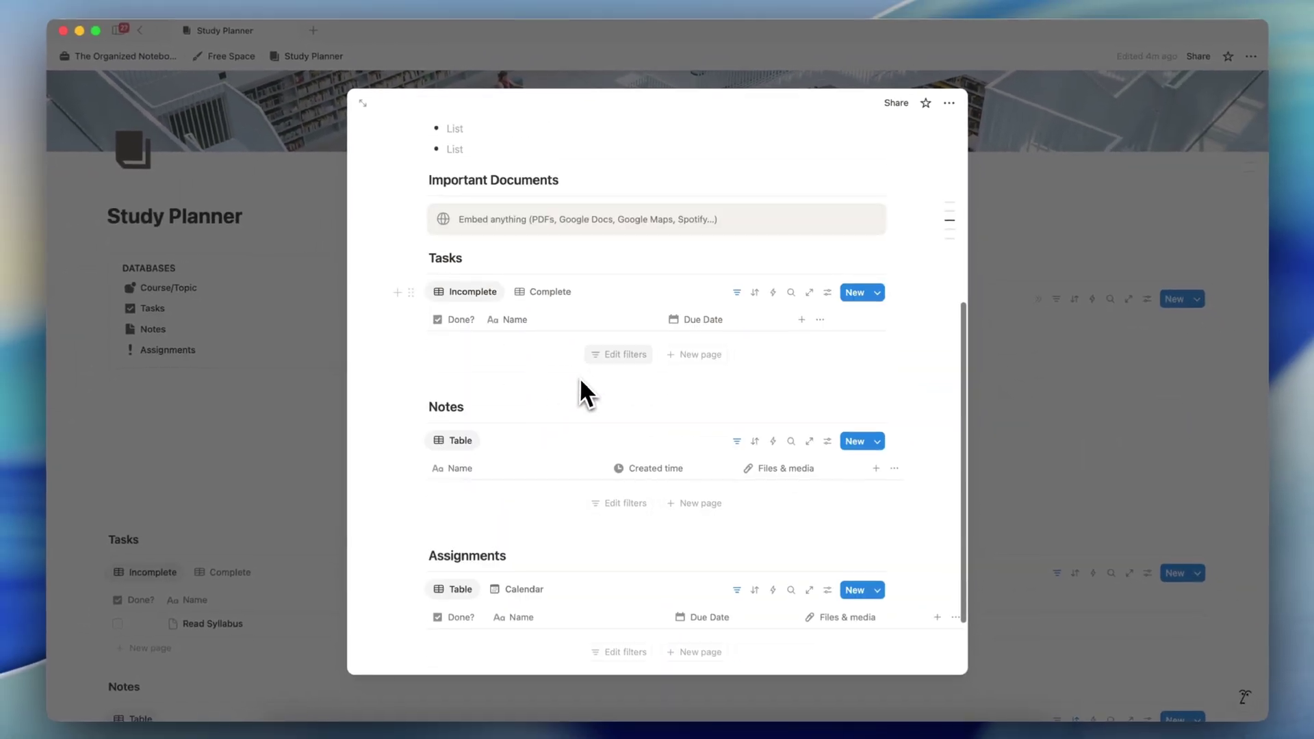
pyautogui.scroll(-2, 506, 473)
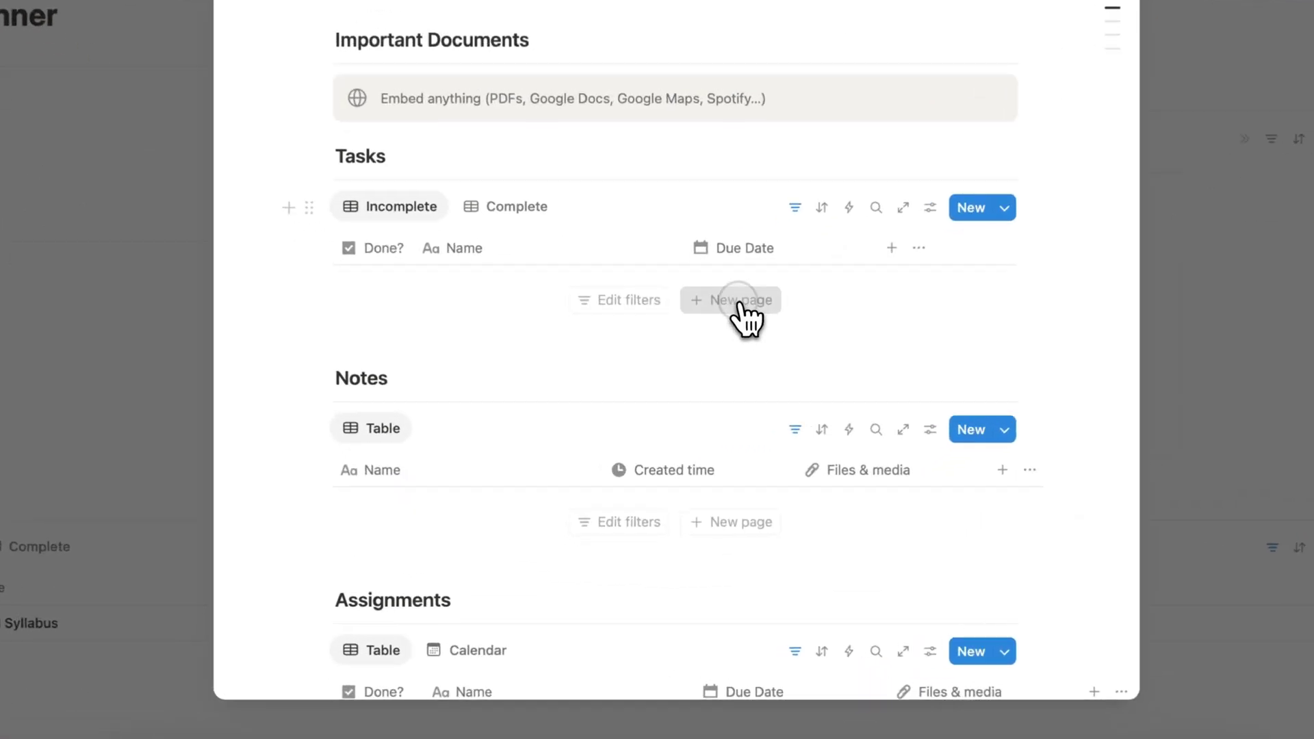
# Add a Read Syllabus task to the new Spanish course.
pyautogui.click(698, 409)
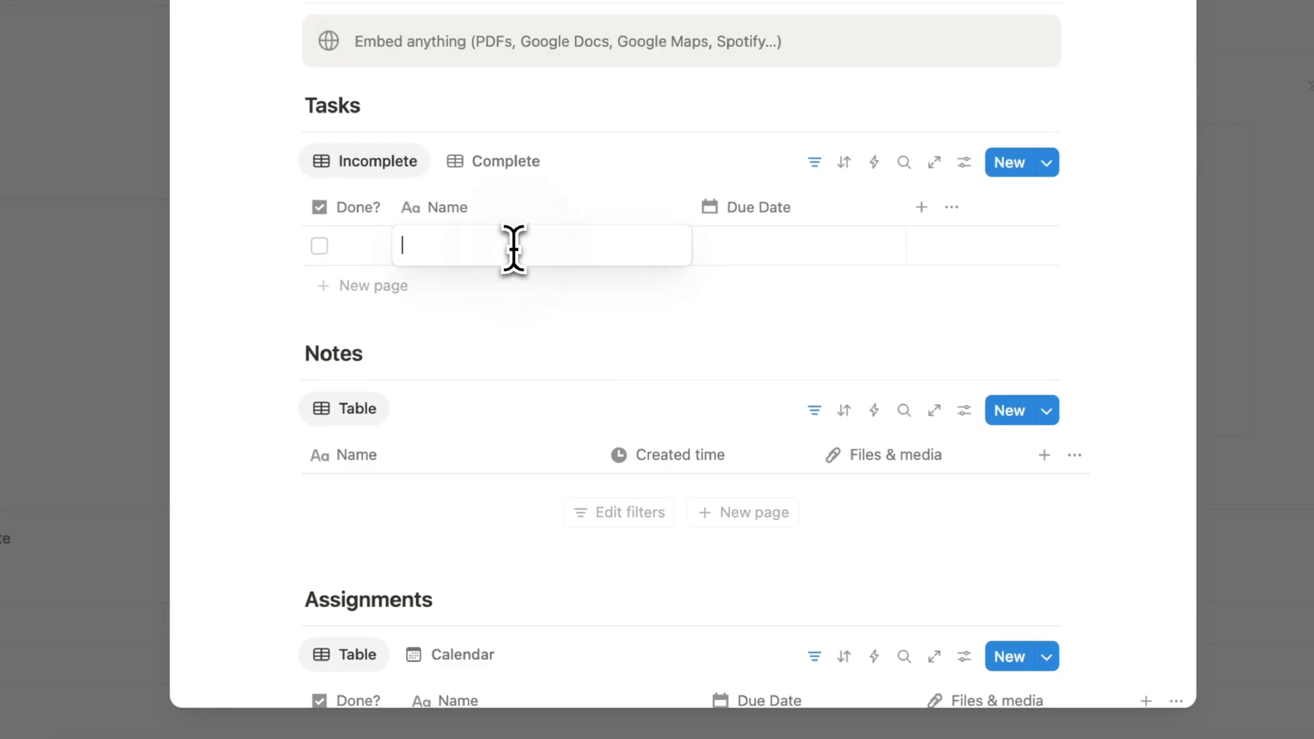
pyautogui.write('Read')
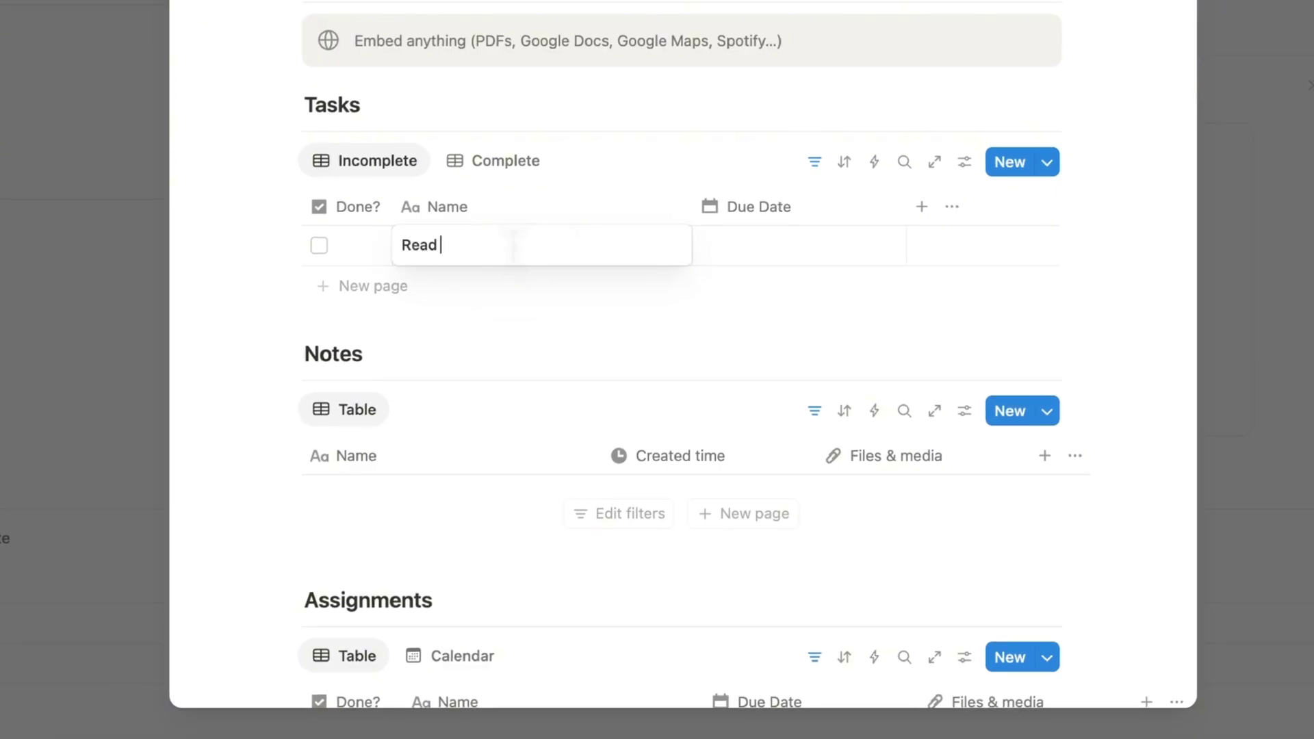
pyautogui.write(' Syllabus')
pyautogui.press('Escape')
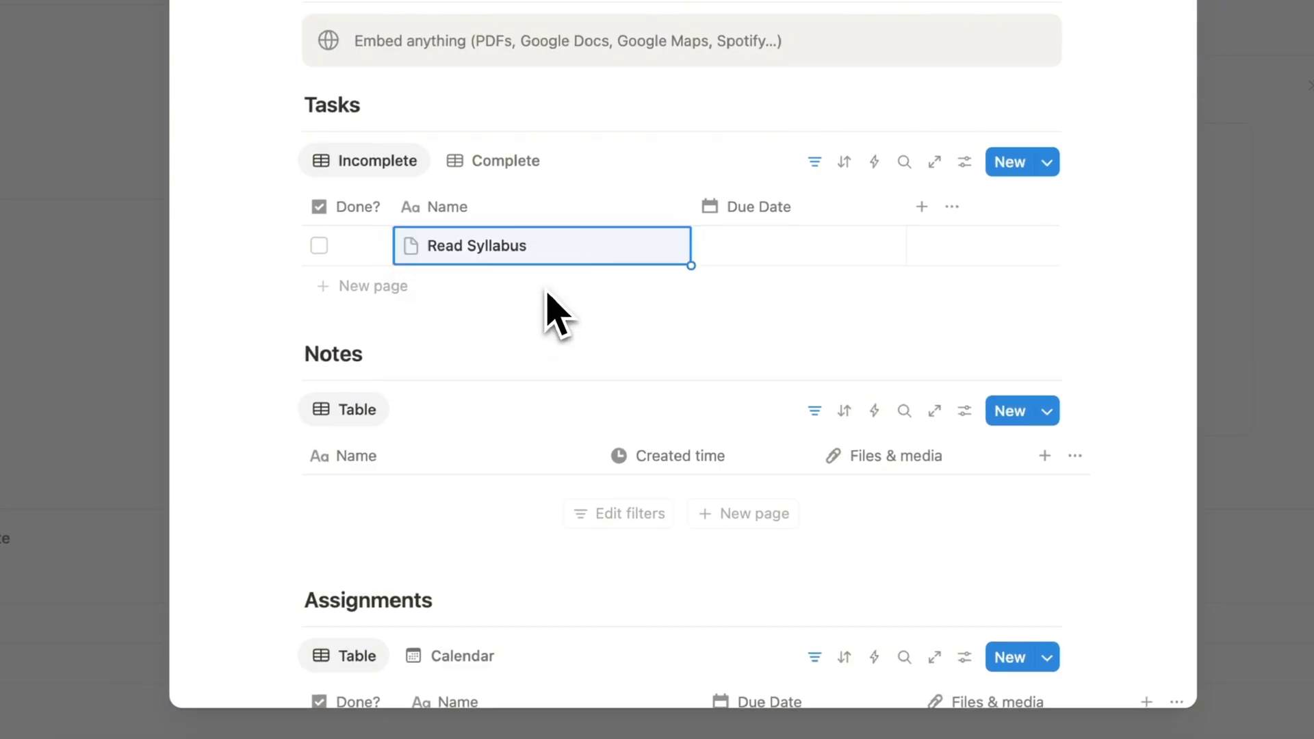
# Add a First Lecture note to the course.
pyautogui.scroll(-2, 549, 308)
pyautogui.scroll(-3, 658, 301)
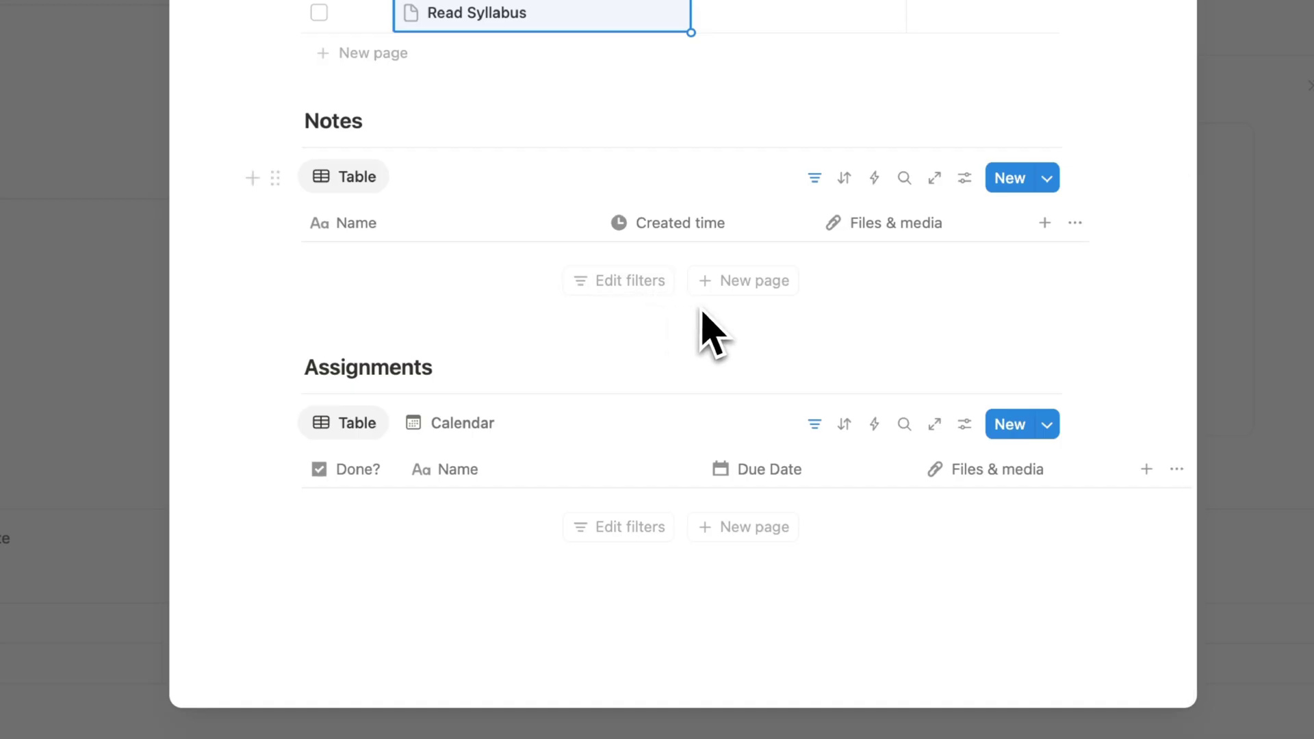
pyautogui.click(753, 286)
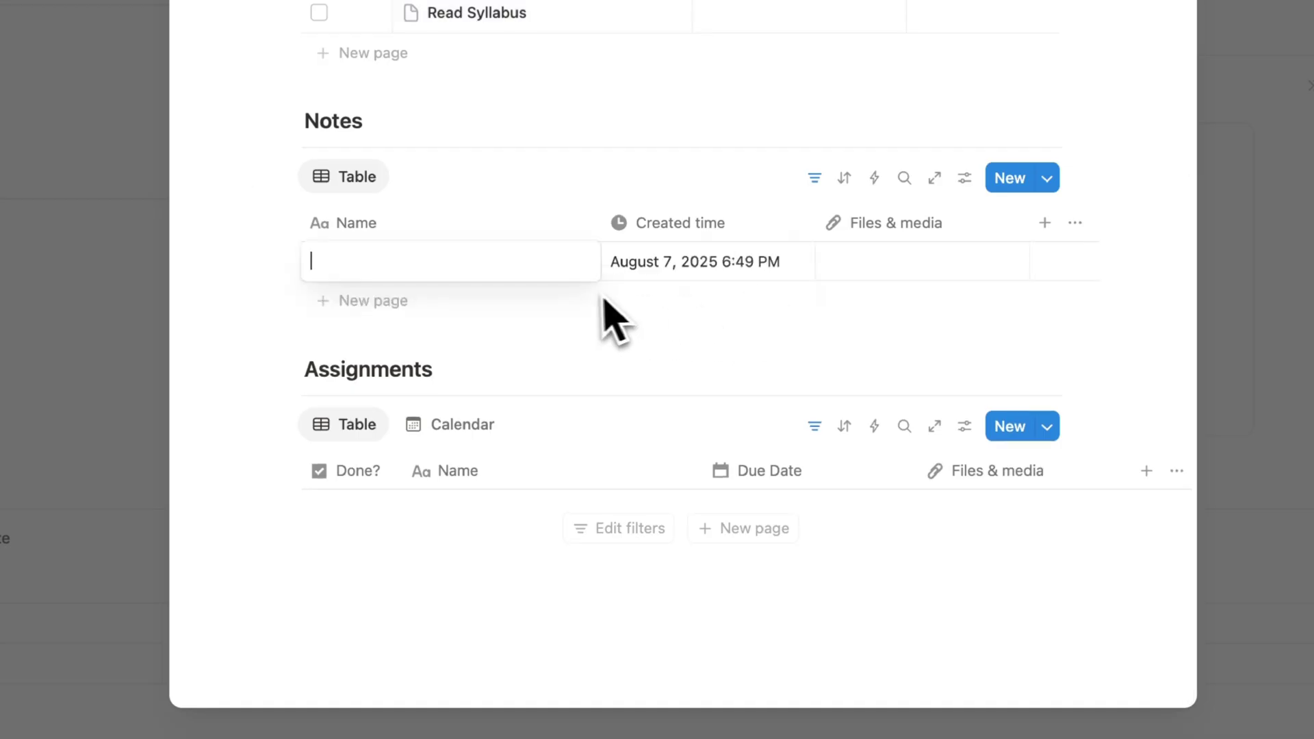
pyautogui.write('First Lecture')
pyautogui.press('Escape')
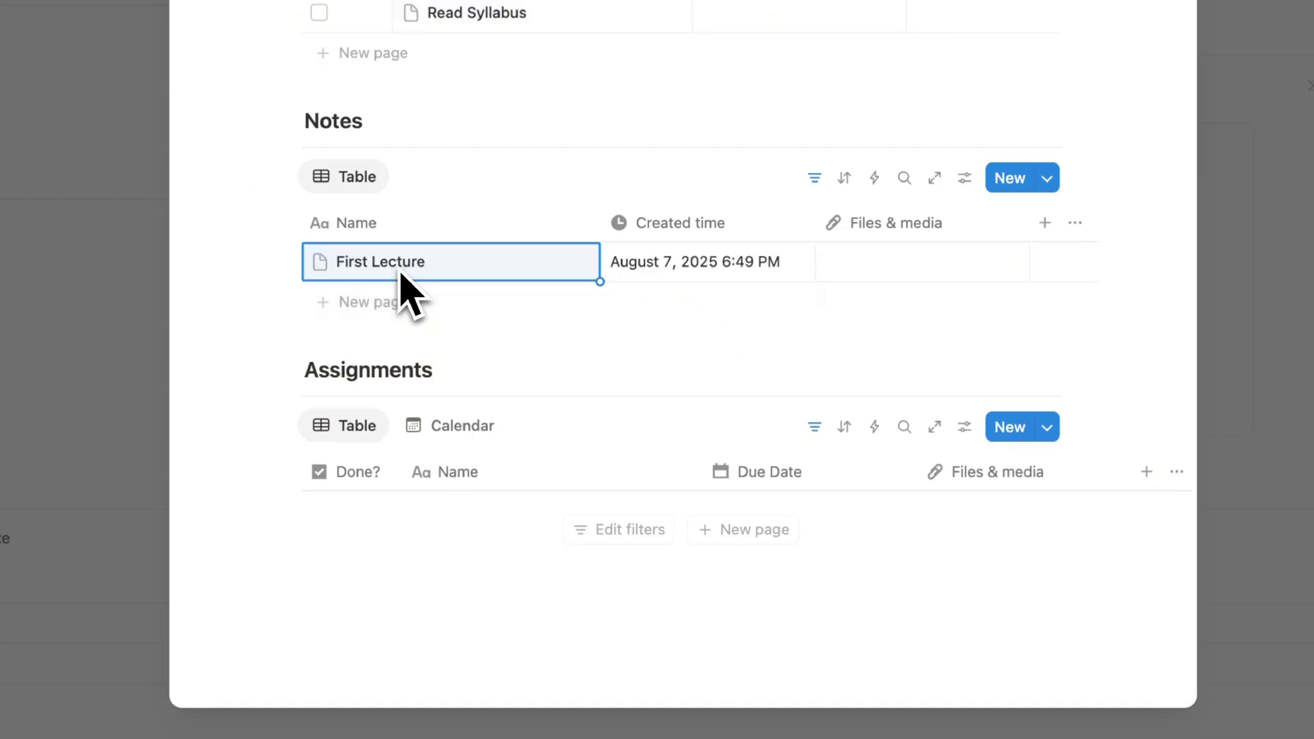
pyautogui.scroll(-1, 646, 389)
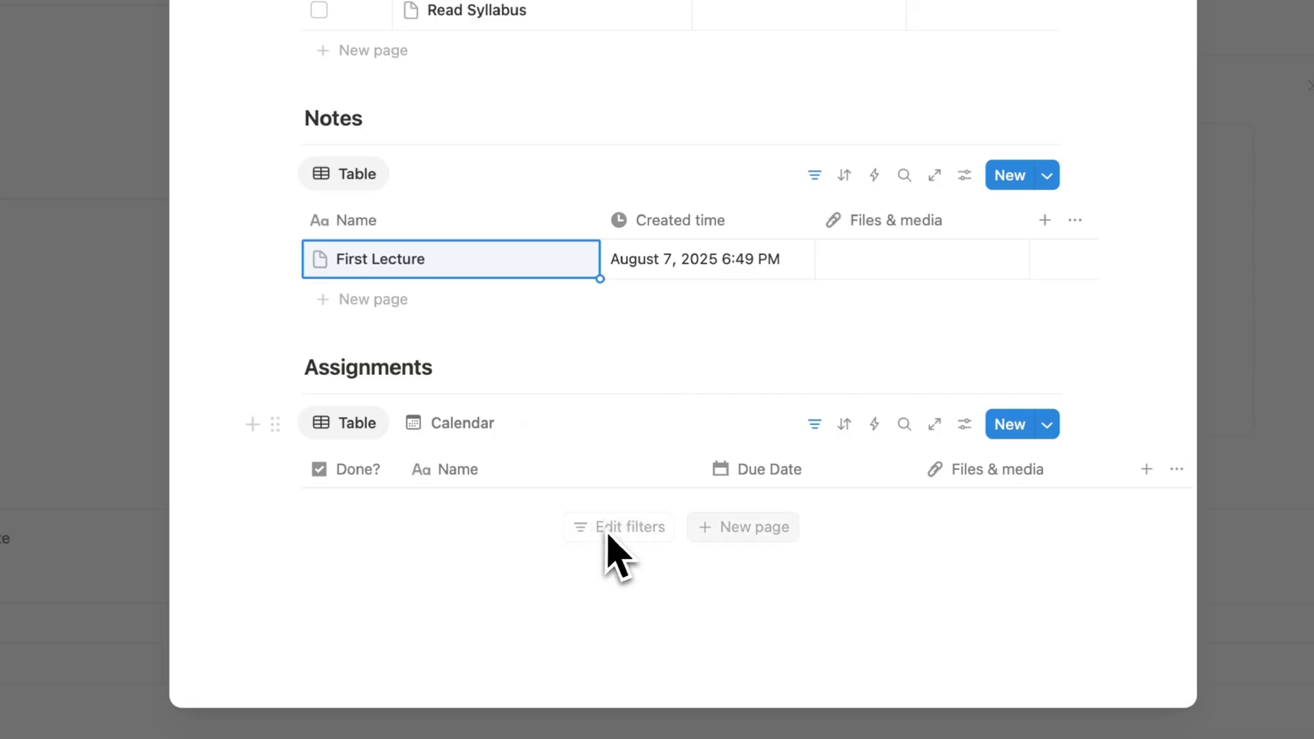
# Add a New Essay assignment due August 15, 2025, then close the course page.
pyautogui.click(724, 534)
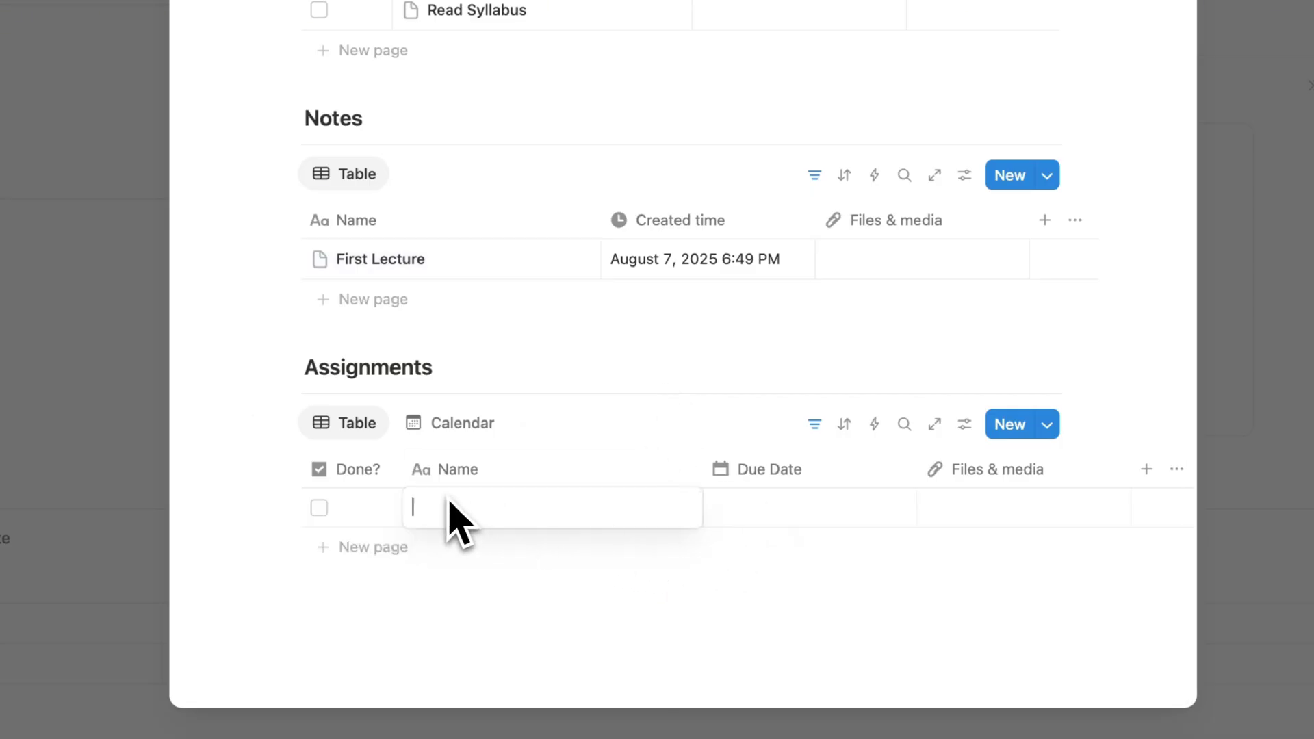
pyautogui.write('New Essay')
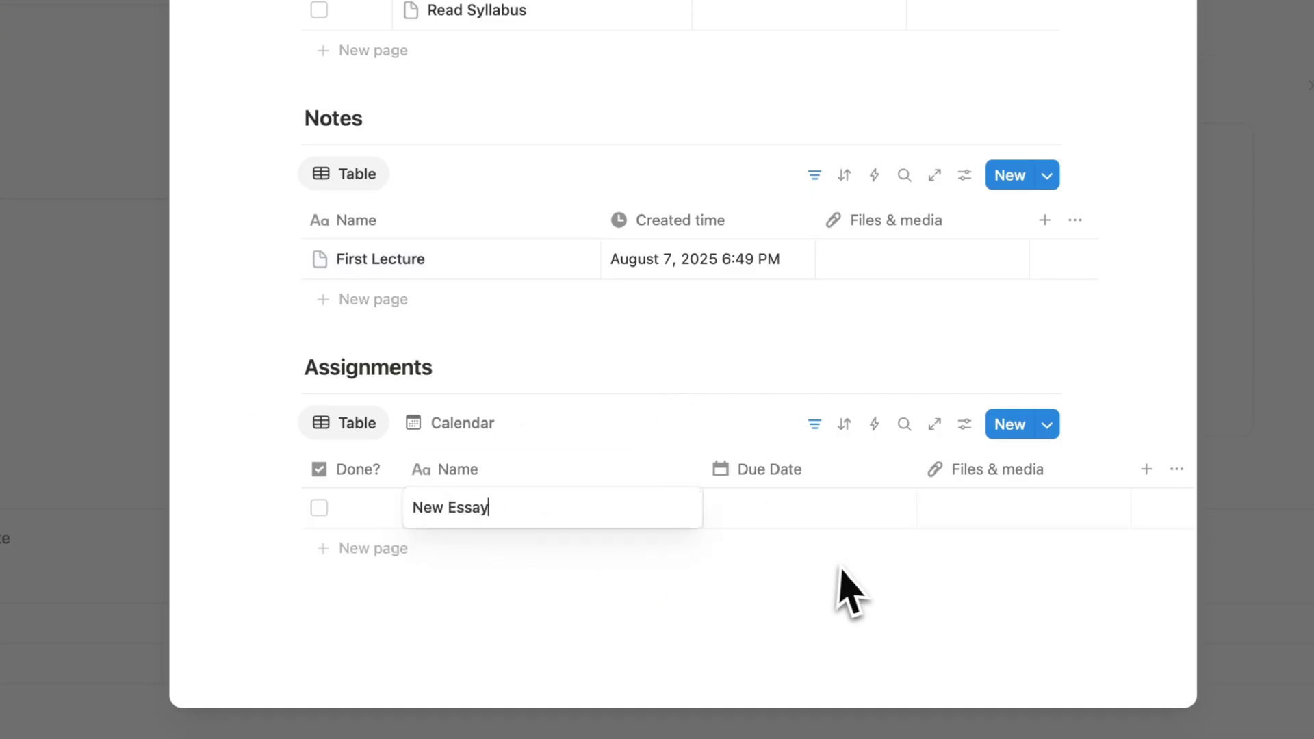
pyautogui.press('Escape')
pyautogui.click(796, 527)
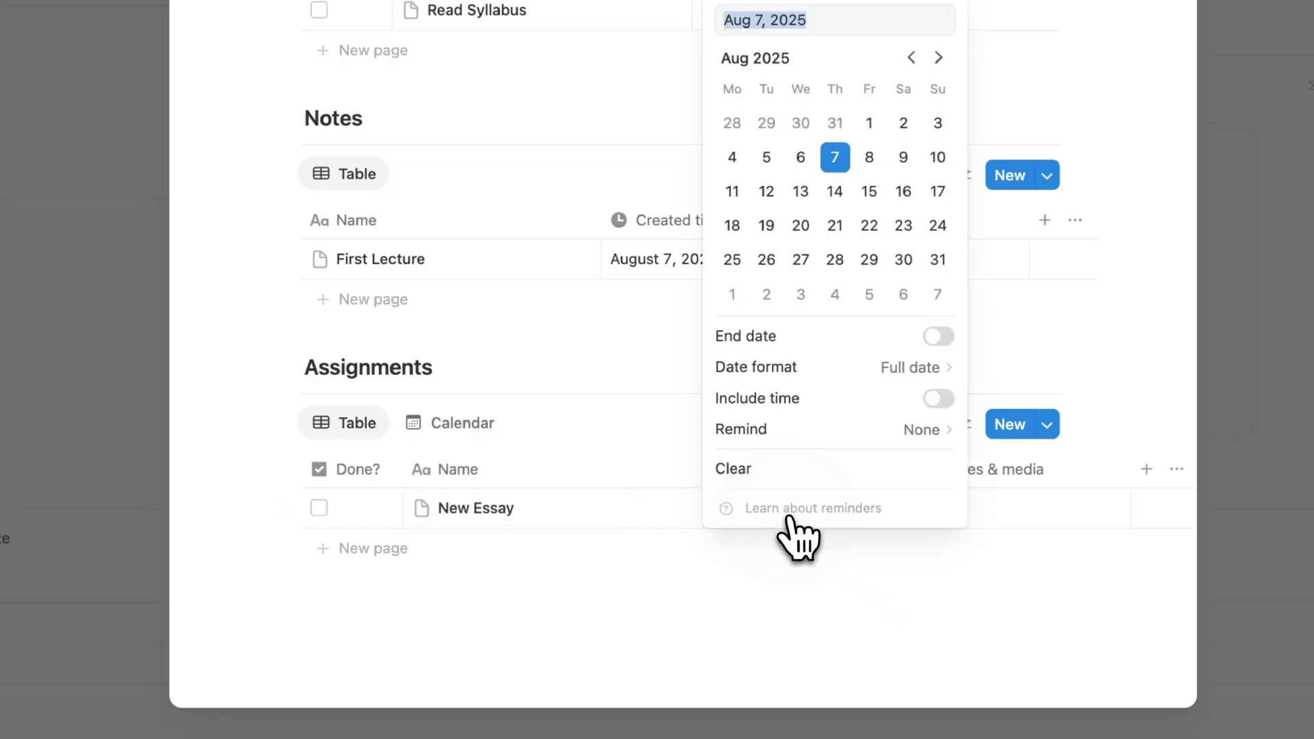
pyautogui.click(871, 192)
pyautogui.click(751, 606)
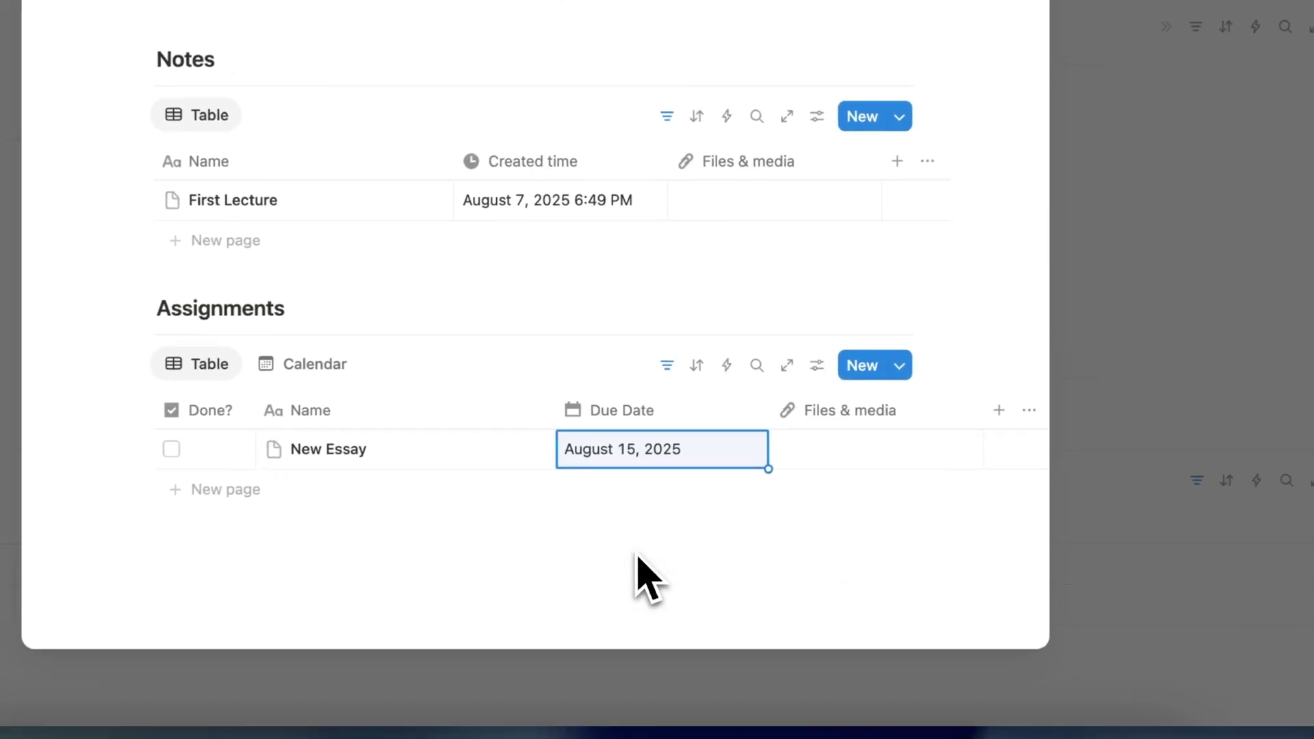
pyautogui.click(1294, 288)
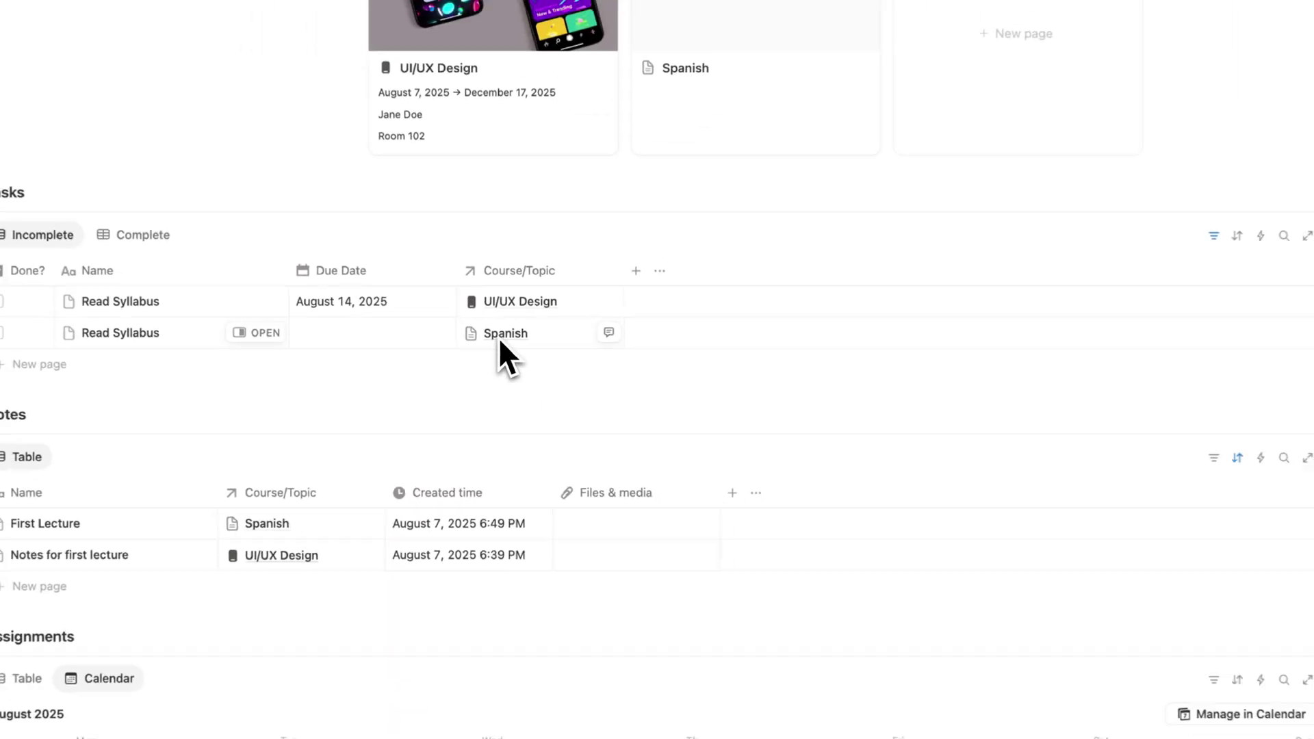
# Write 'Notes' in the body of the First Lecture page.
pyautogui.scroll(-5, 323, 415)
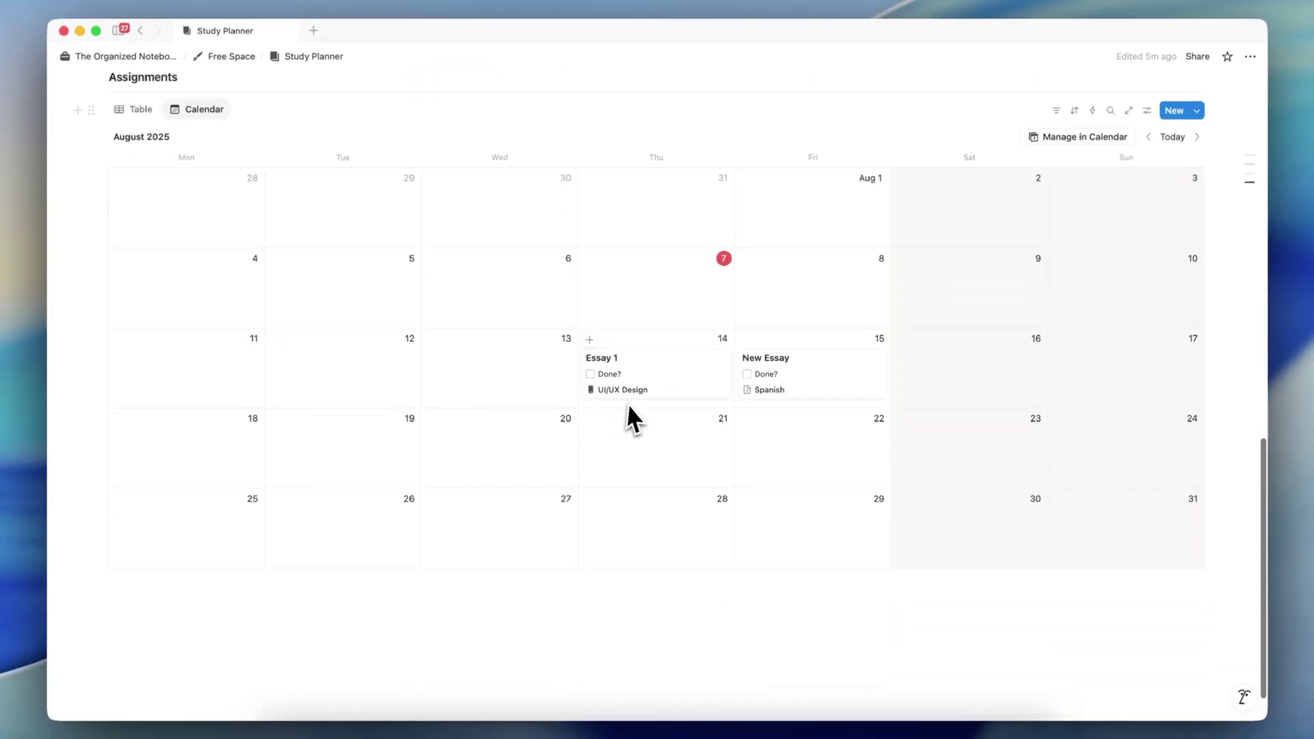
pyautogui.scroll(5, 631, 421)
pyautogui.scroll(10, 172, 322)
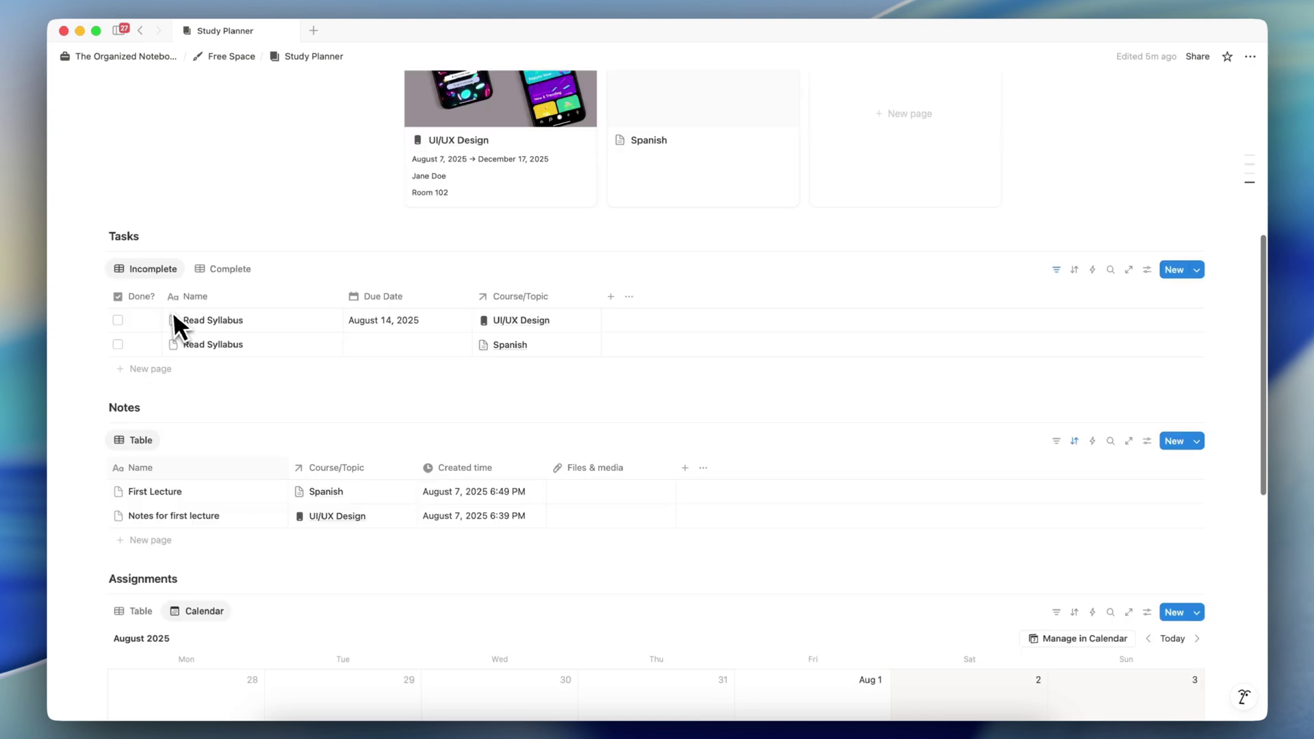
pyautogui.scroll(-8, 567, 399)
pyautogui.scroll(3, 539, 364)
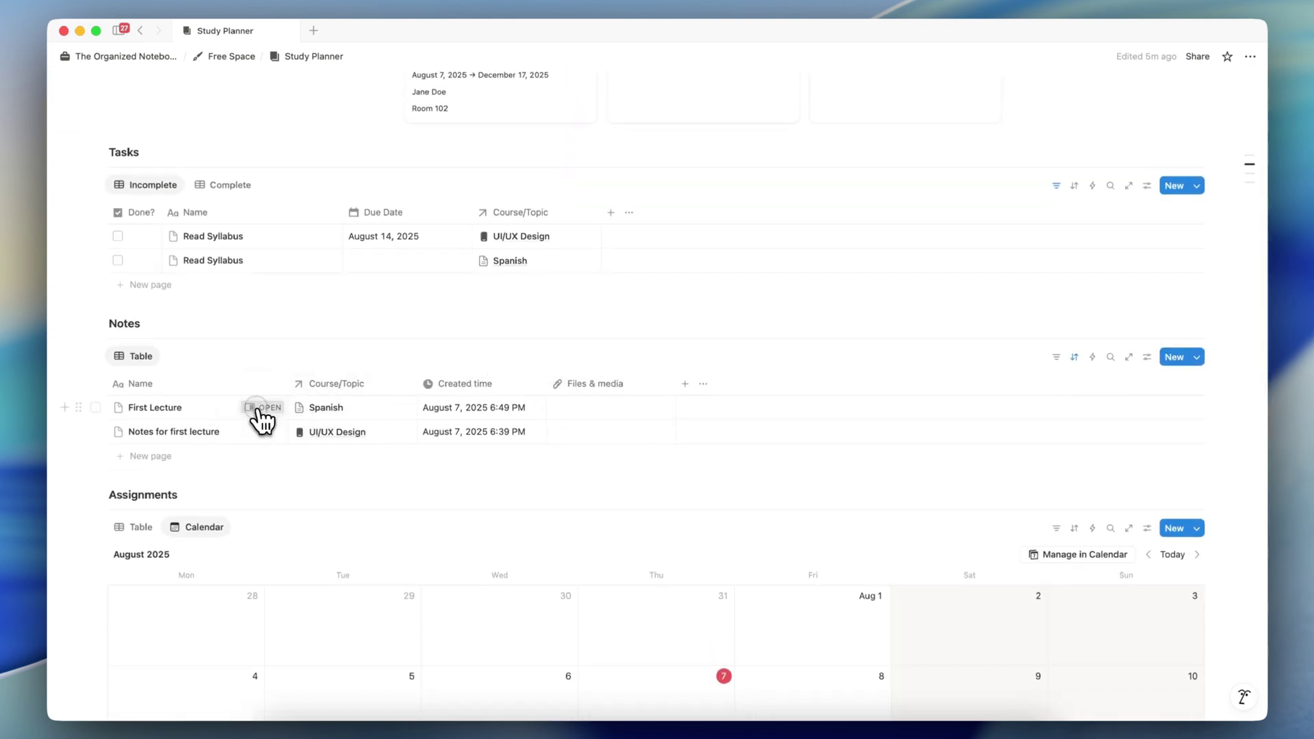
pyautogui.click(260, 408)
pyautogui.click(746, 313)
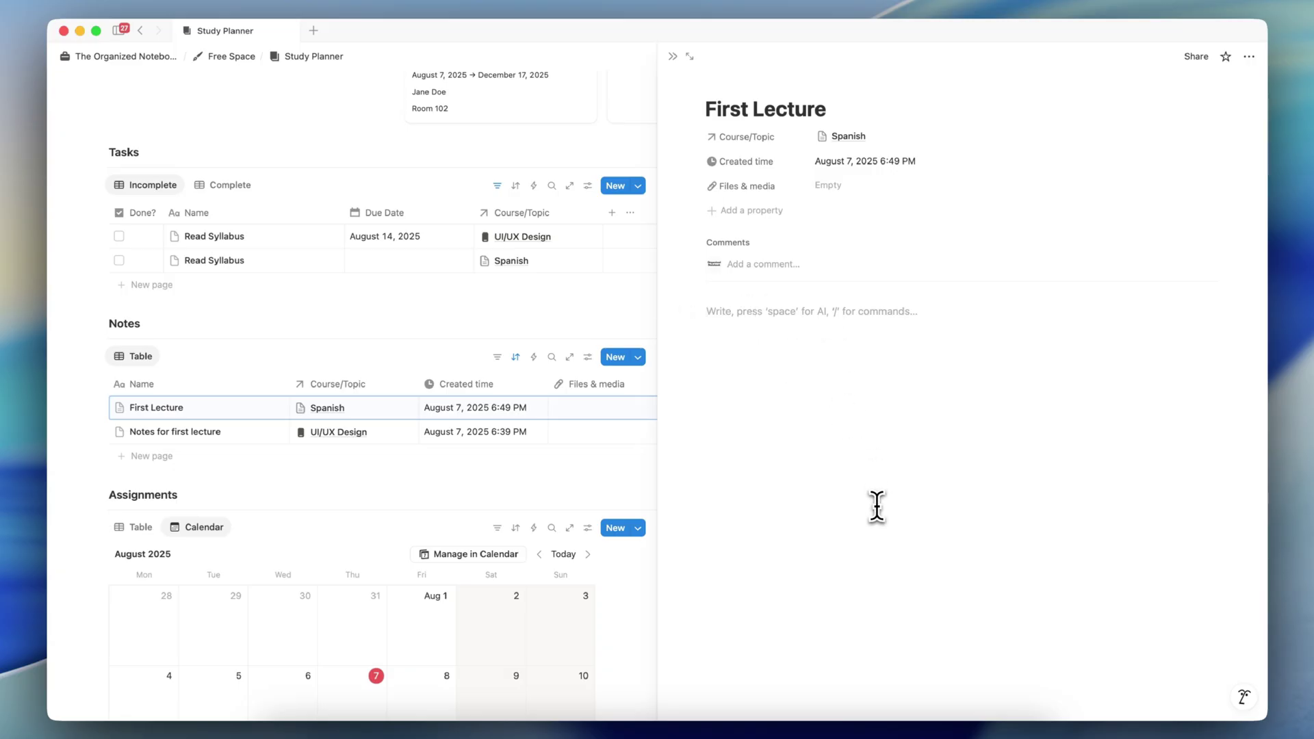
pyautogui.write('Notes')
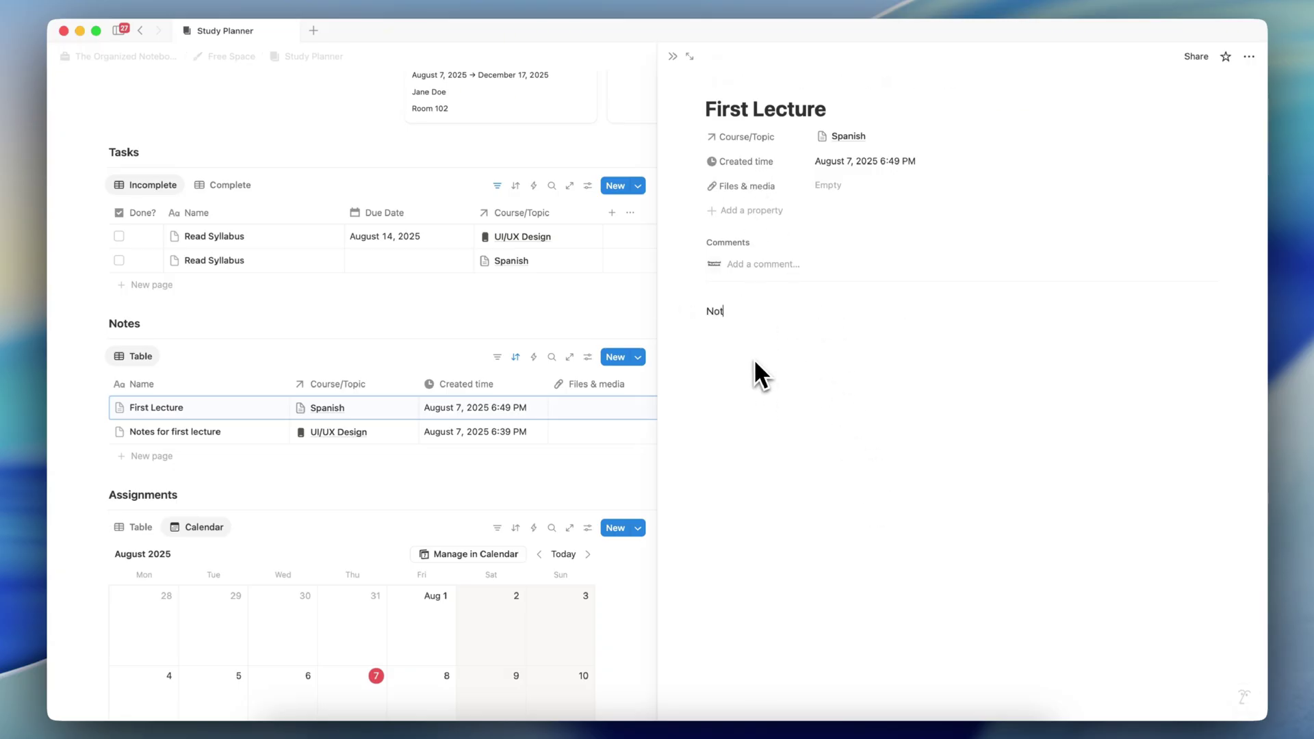
pyautogui.click(673, 57)
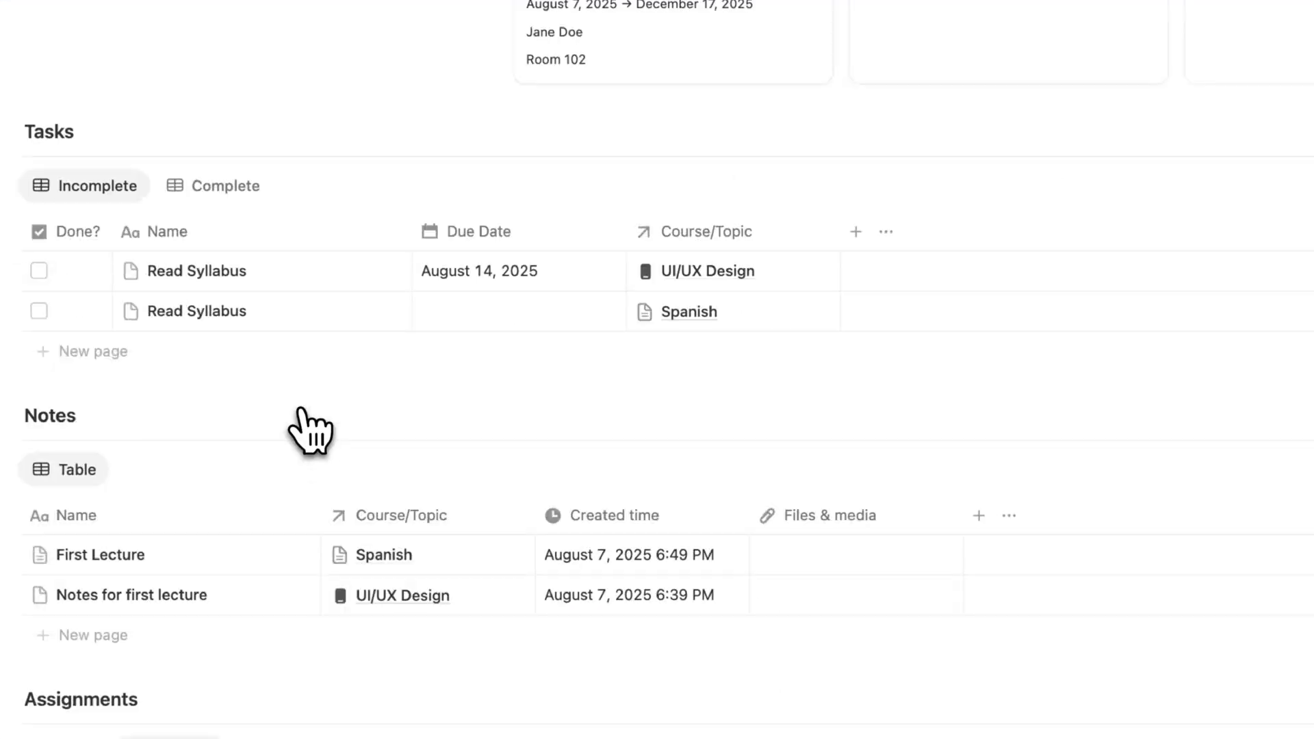
# Inspect the Read Syllabus task and the Essay 1 assignment from the calendar.
pyautogui.click(322, 237)
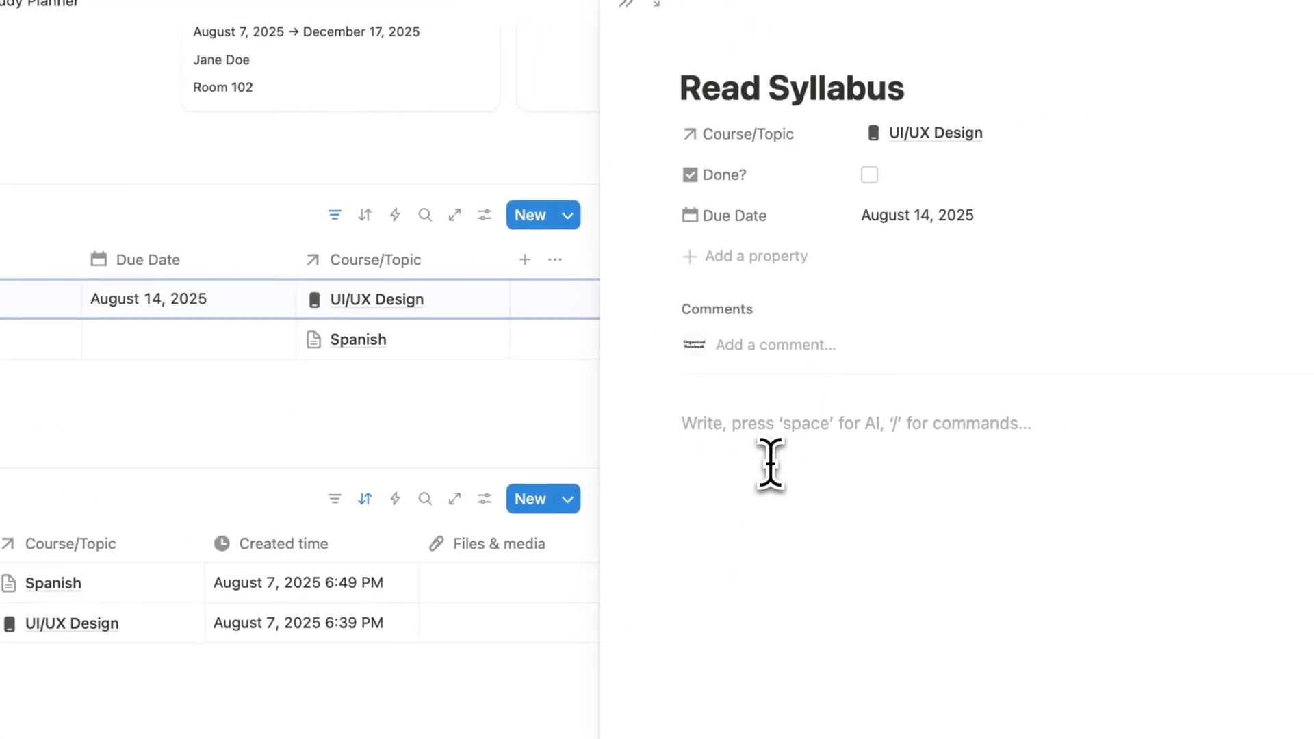
pyautogui.click(669, 47)
pyautogui.scroll(-10, 692, 117)
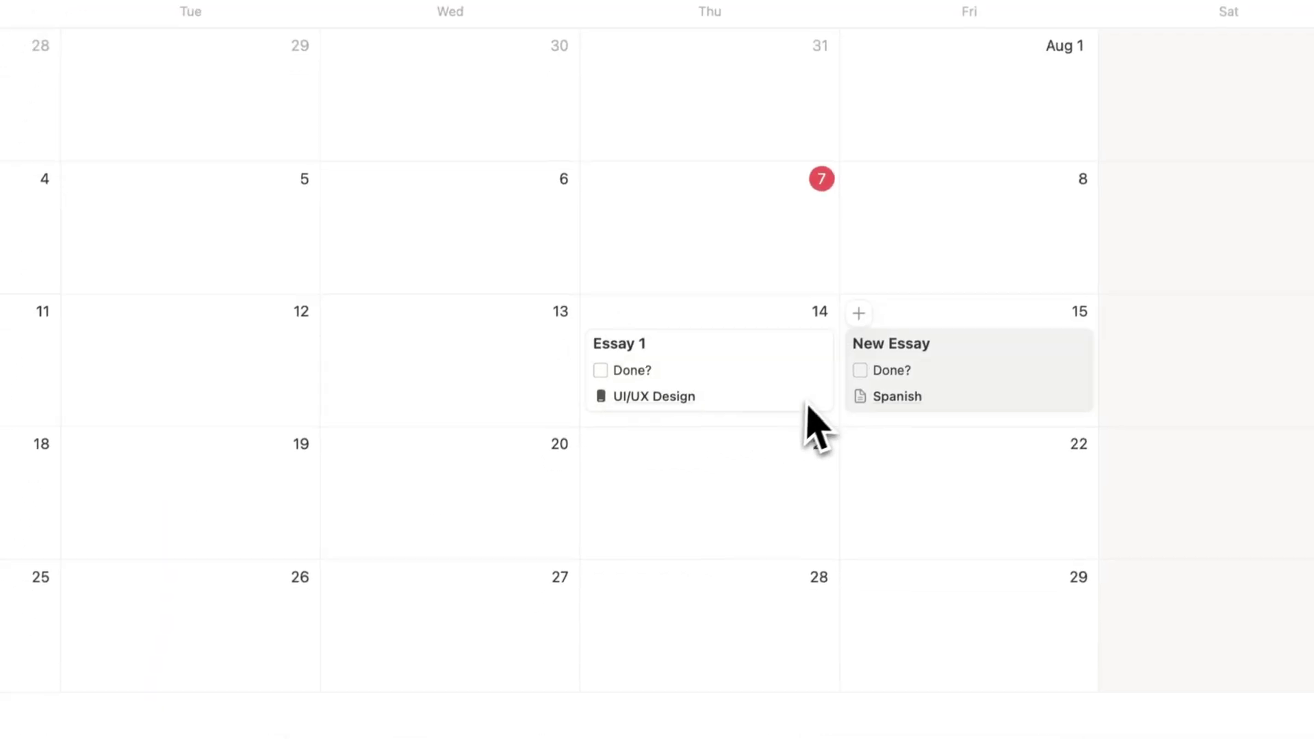
pyautogui.click(796, 320)
pyautogui.scroll(-1, 522, 384)
pyautogui.click(451, 383)
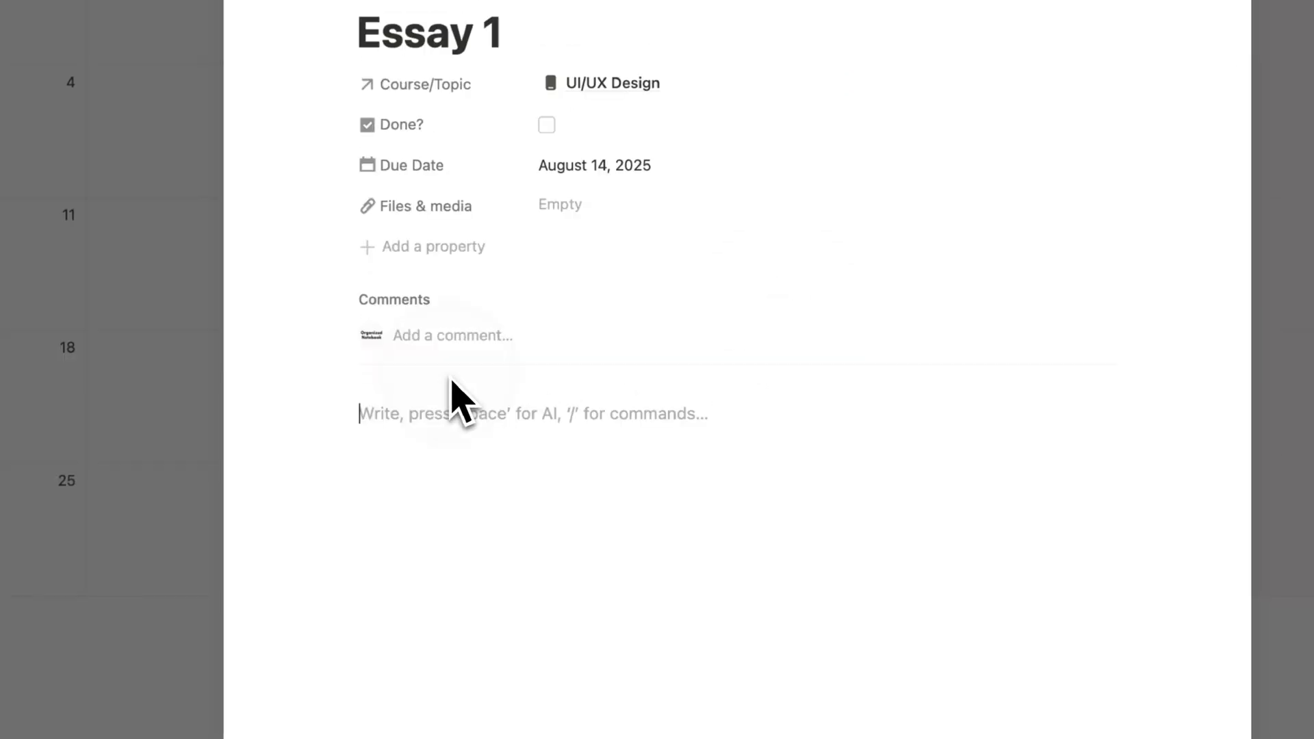
pyautogui.click(85, 513)
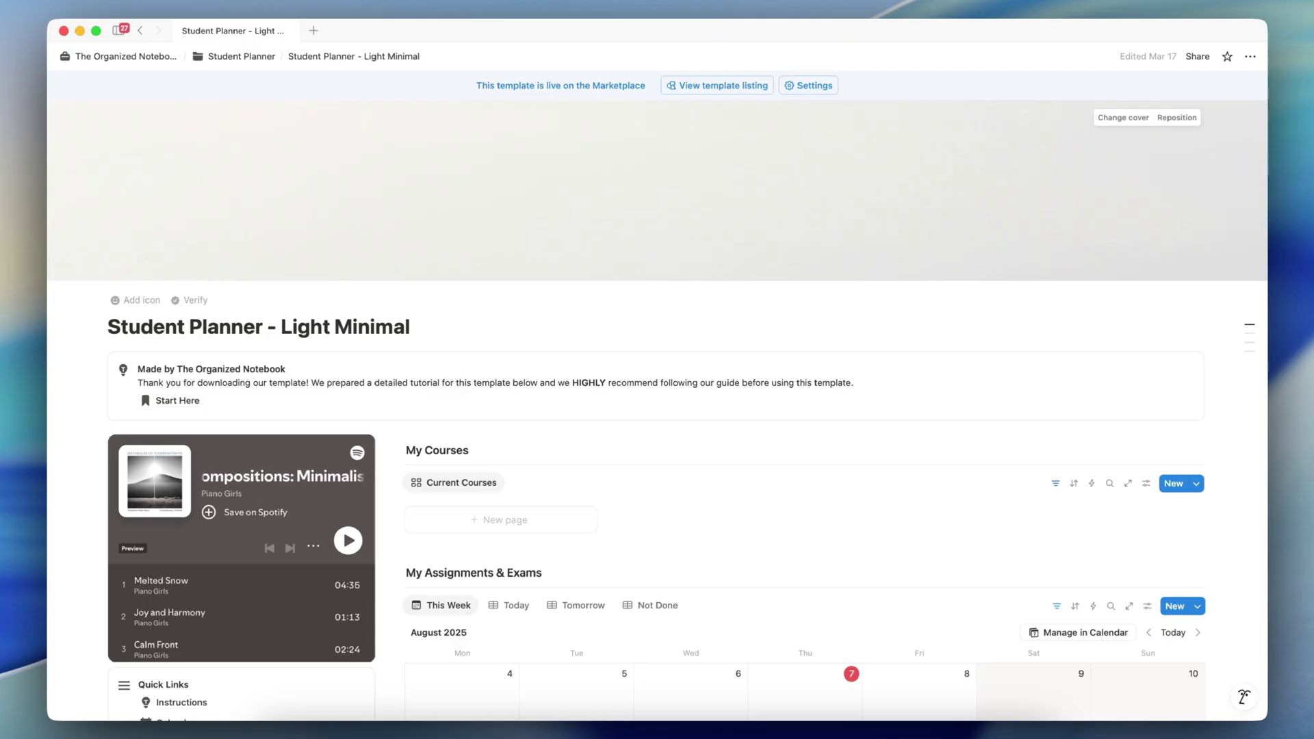
# Browse the Light Minimal, Light Academia, Ghibli, Mountain, Cottagecore and Plants planner themes.
pyautogui.scroll(-5, 279, 279)
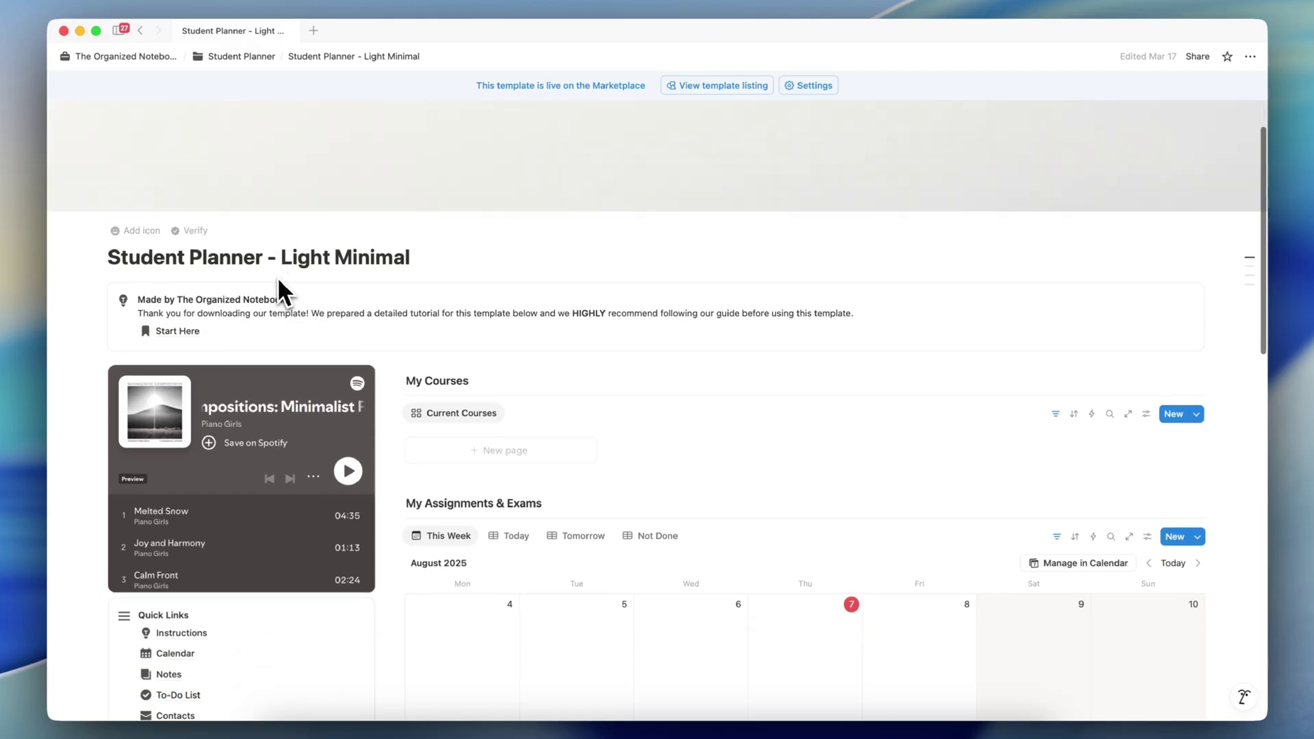
pyautogui.scroll(-2, 278, 278)
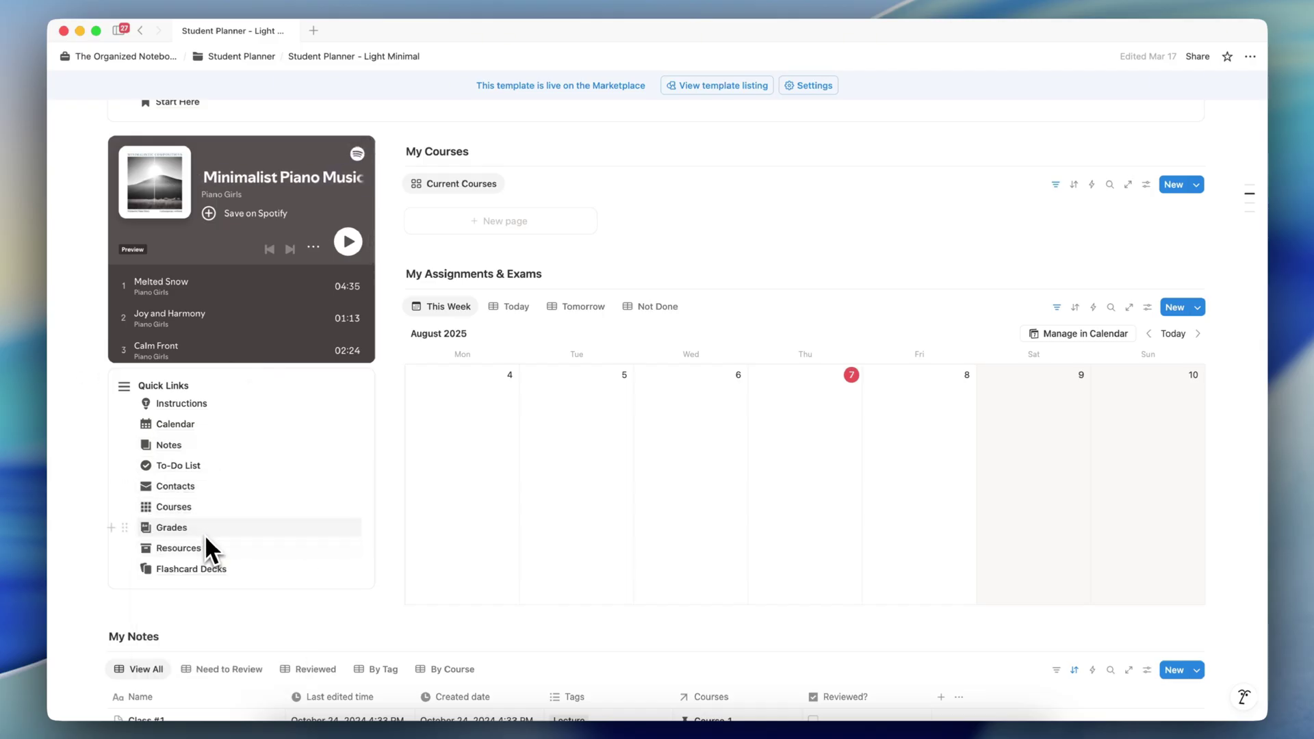
pyautogui.moveTo(202, 573)
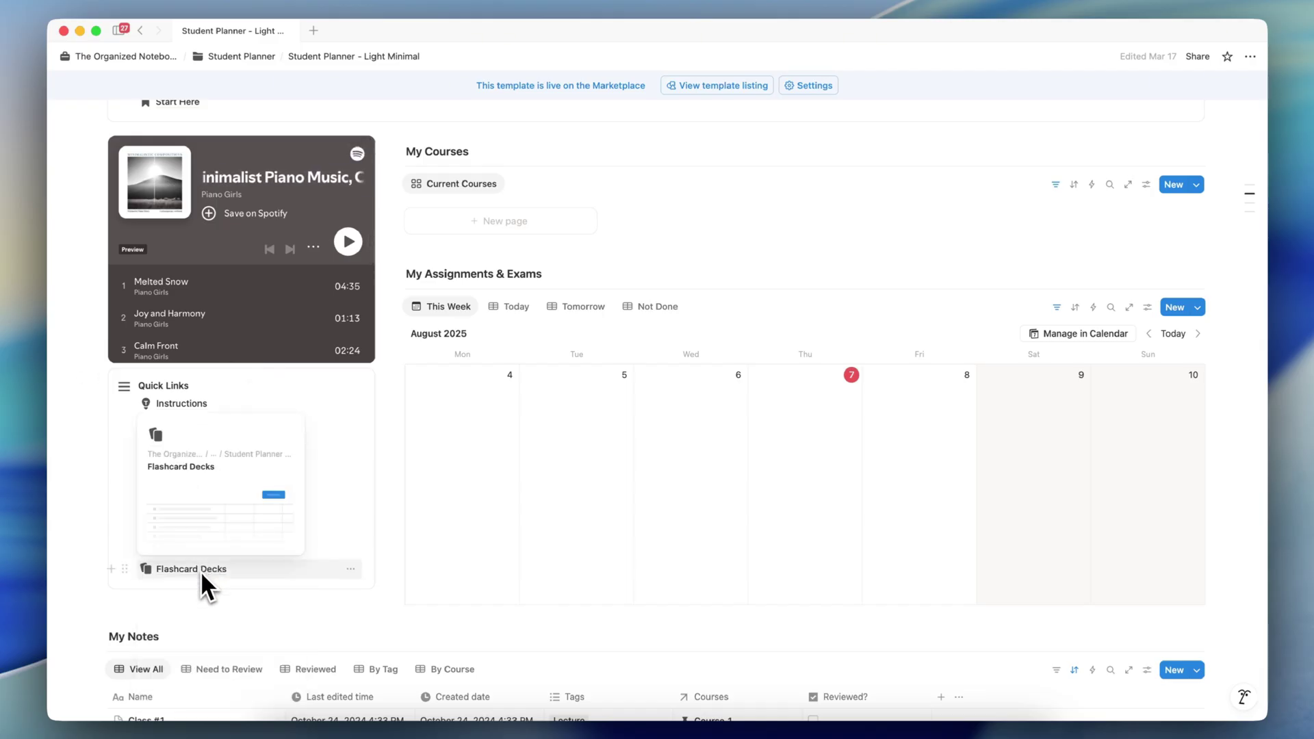
pyautogui.scroll(-3, 200, 570)
pyautogui.scroll(7, 200, 570)
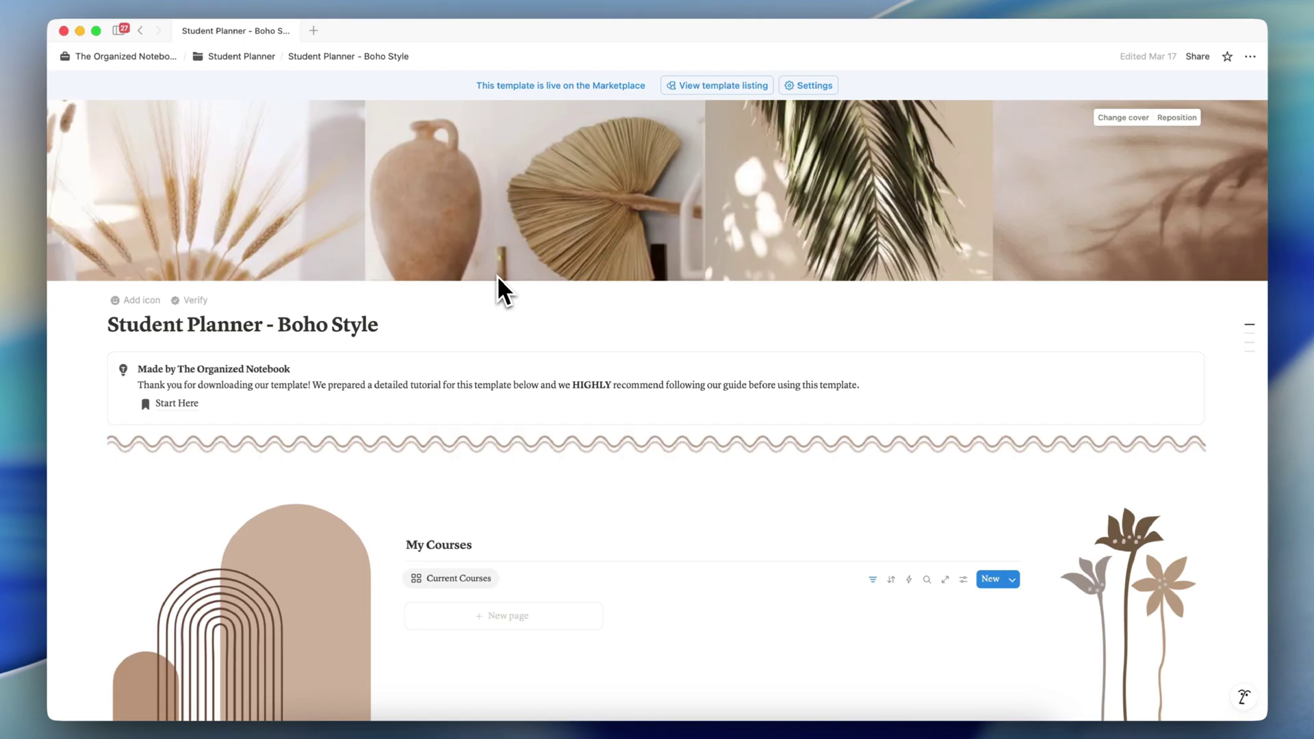
pyautogui.scroll(-10, 497, 275)
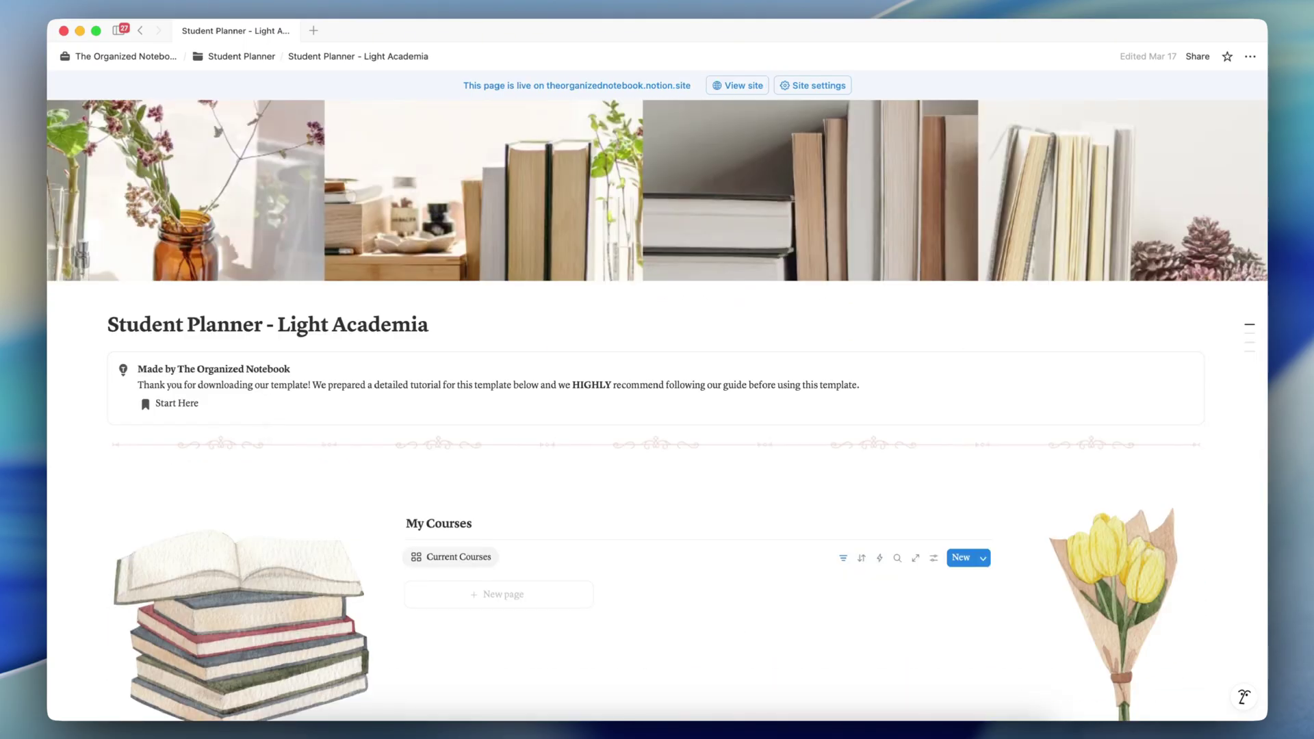
pyautogui.scroll(-6, 260, 416)
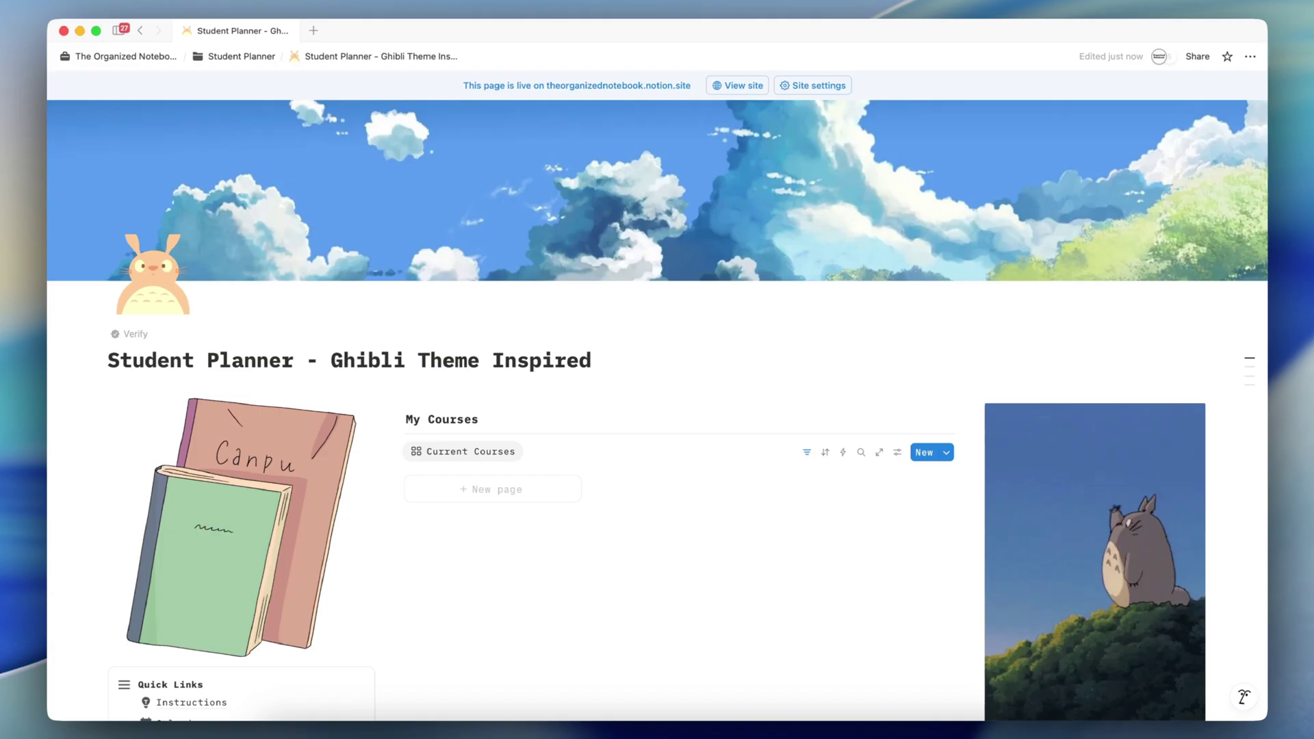
pyautogui.scroll(-5, 658, 411)
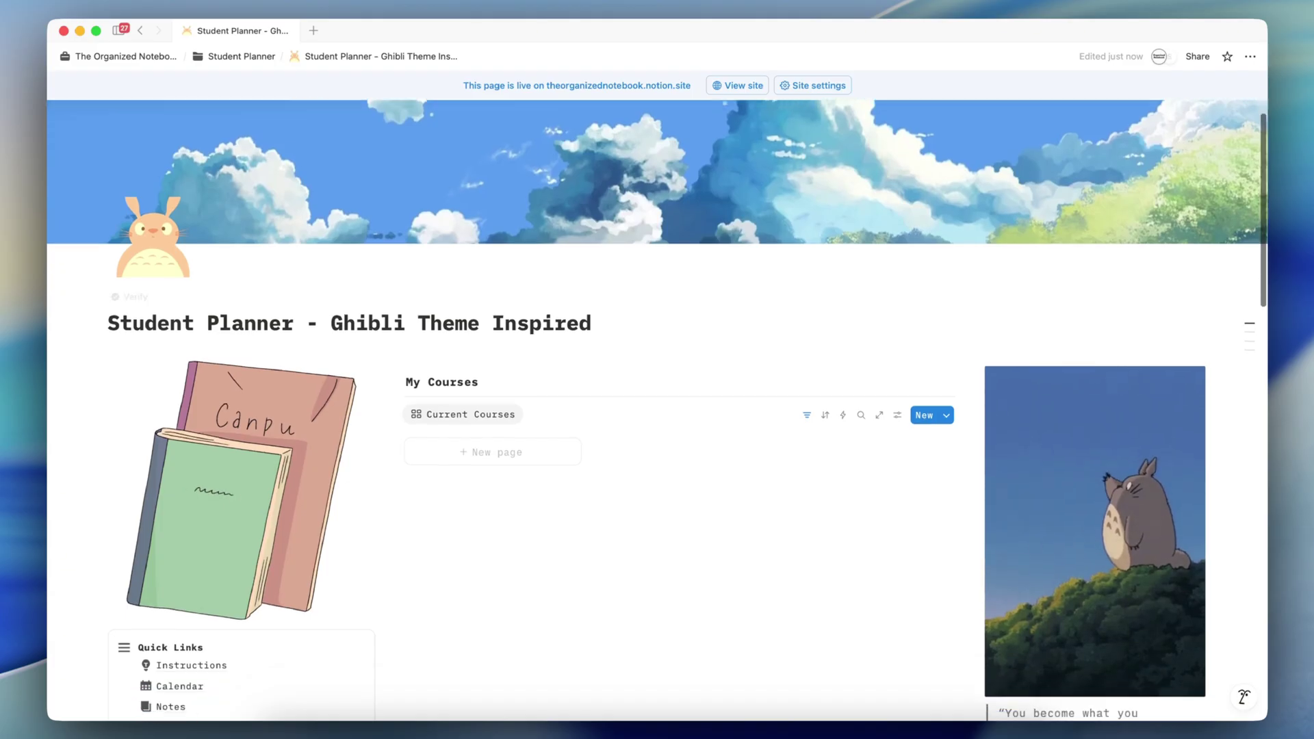
pyautogui.scroll(-10, 687, 405)
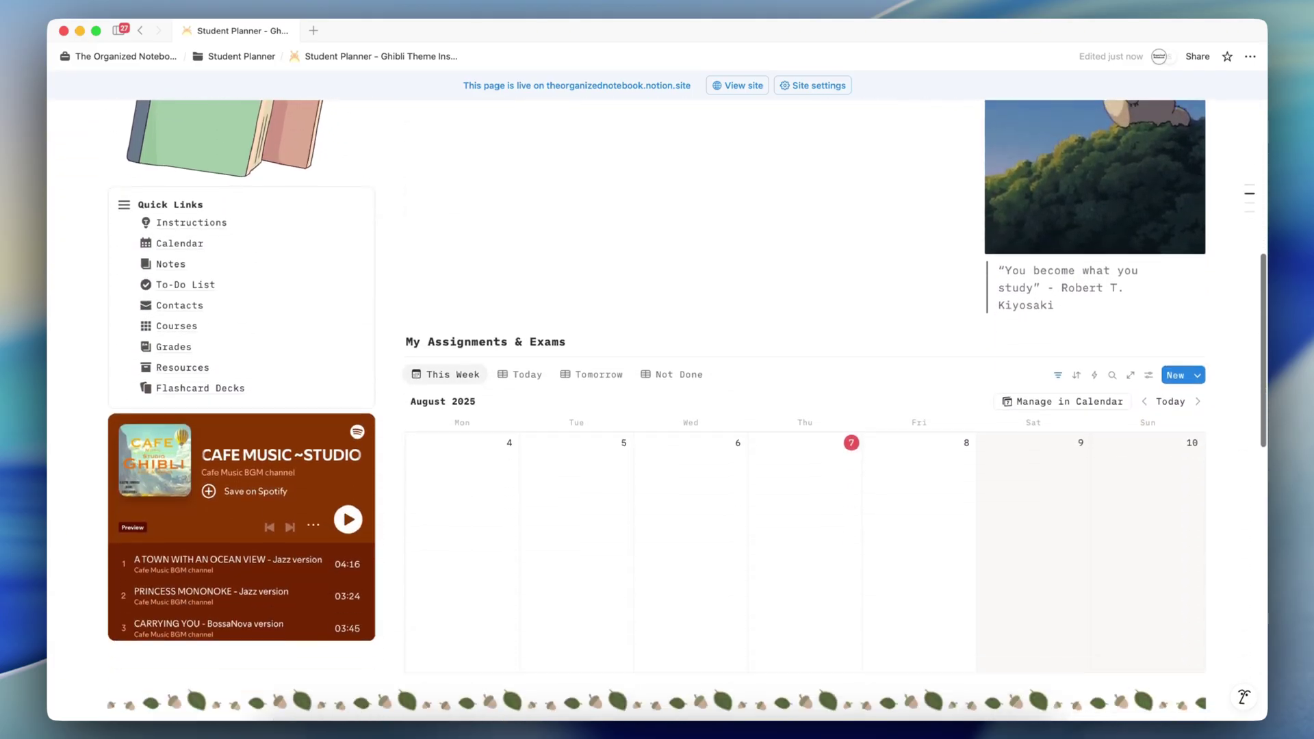
pyautogui.scroll(-5, 658, 411)
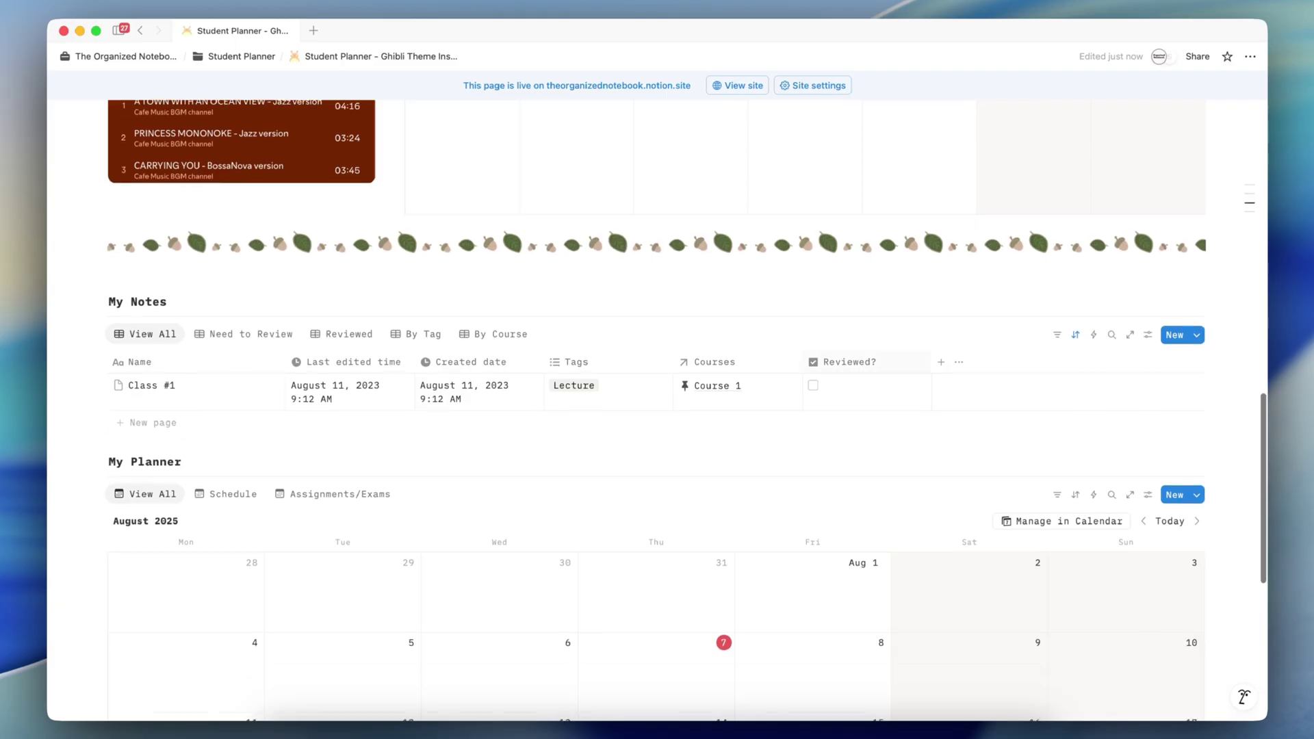
pyautogui.scroll(20, 657, 410)
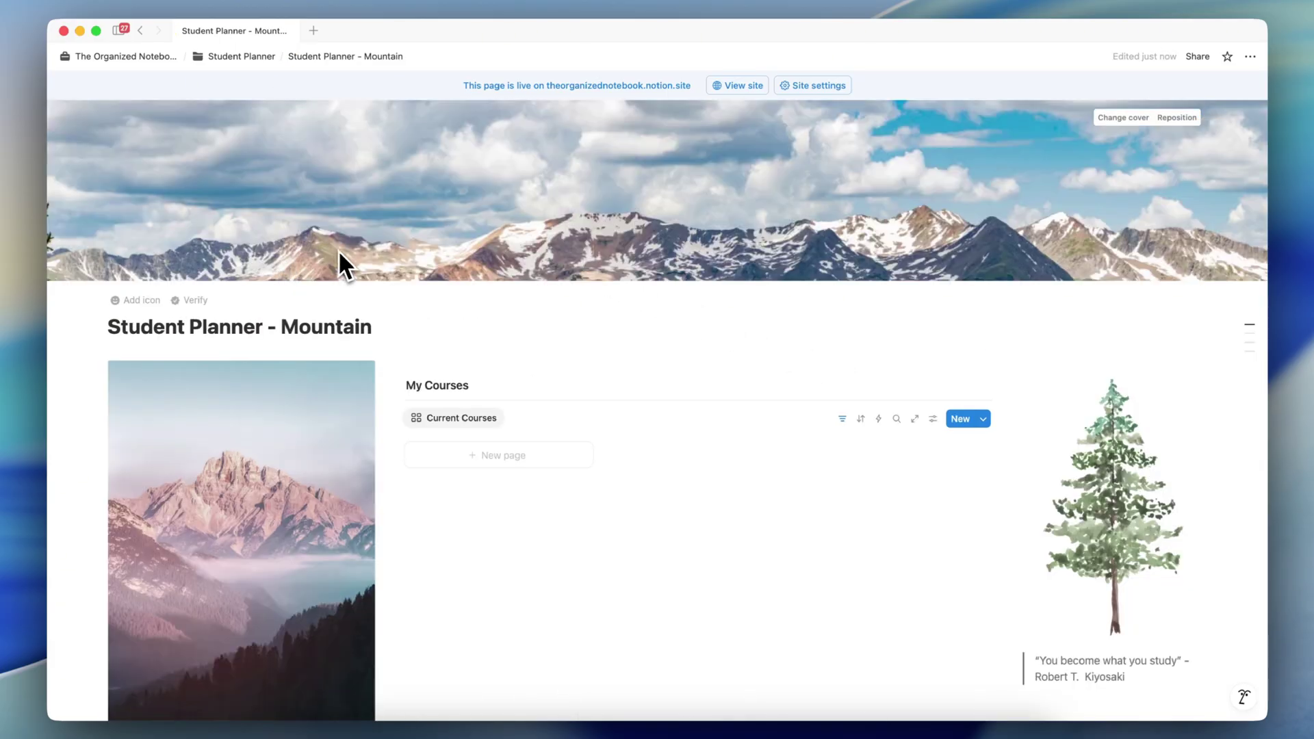
pyautogui.scroll(-7, 338, 249)
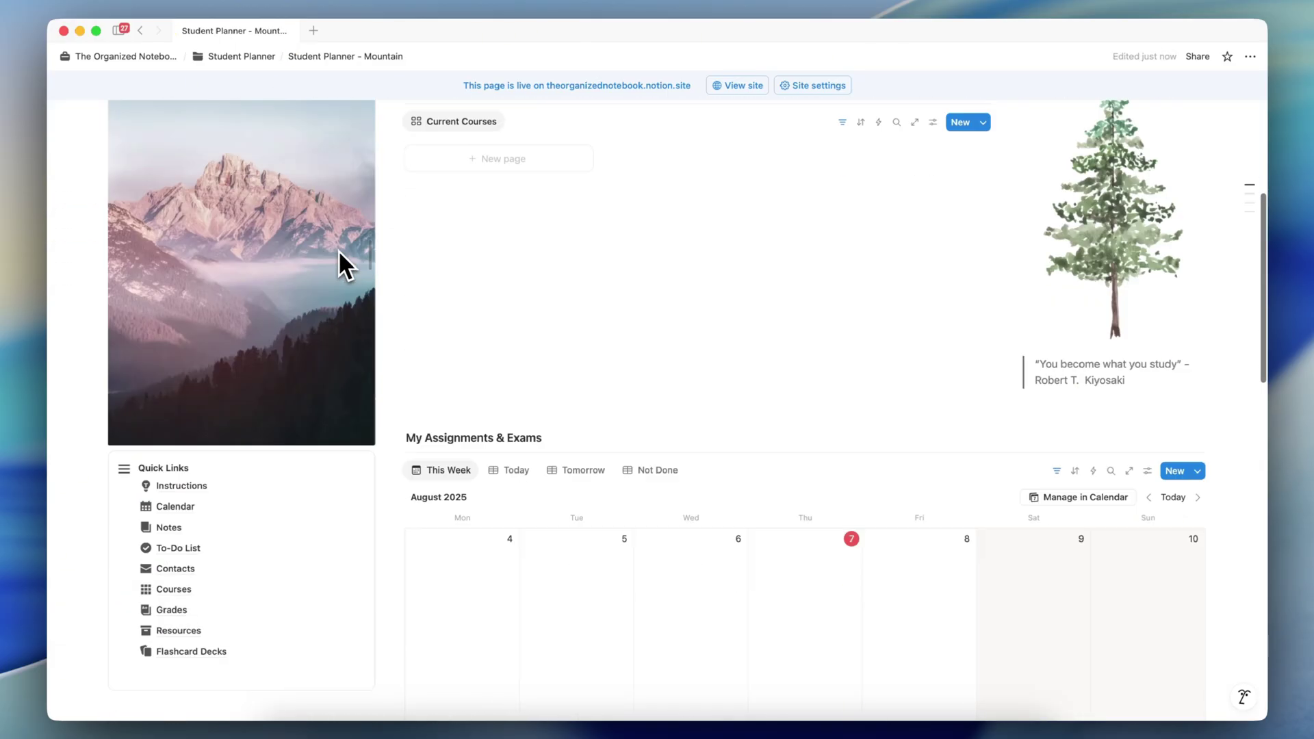
pyautogui.scroll(7, 338, 250)
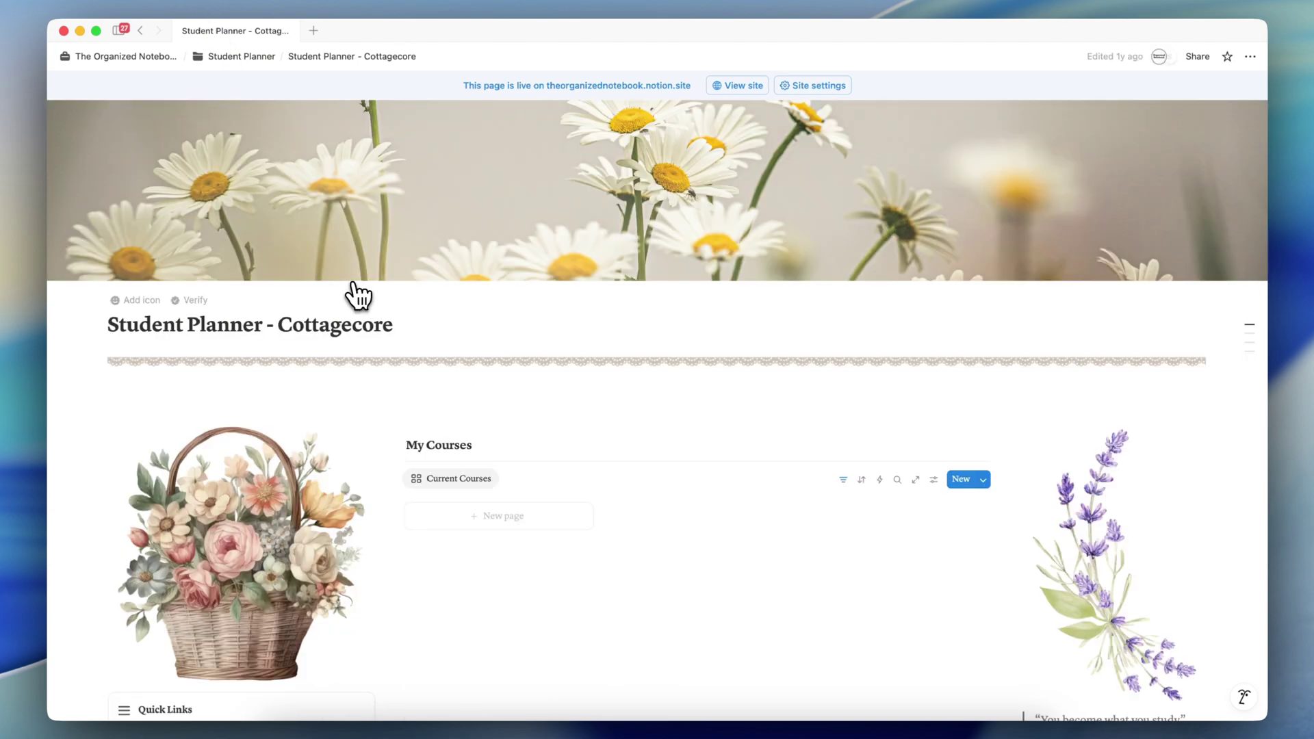
pyautogui.scroll(-8, 352, 285)
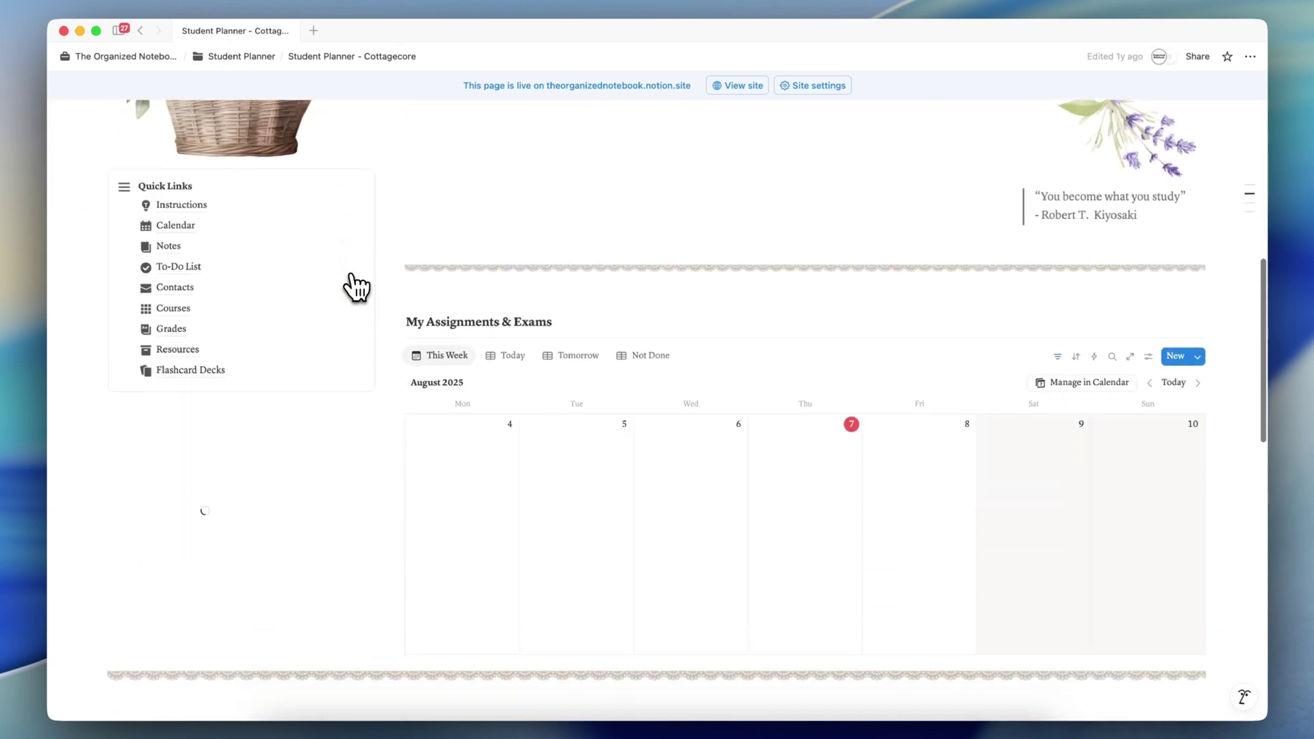